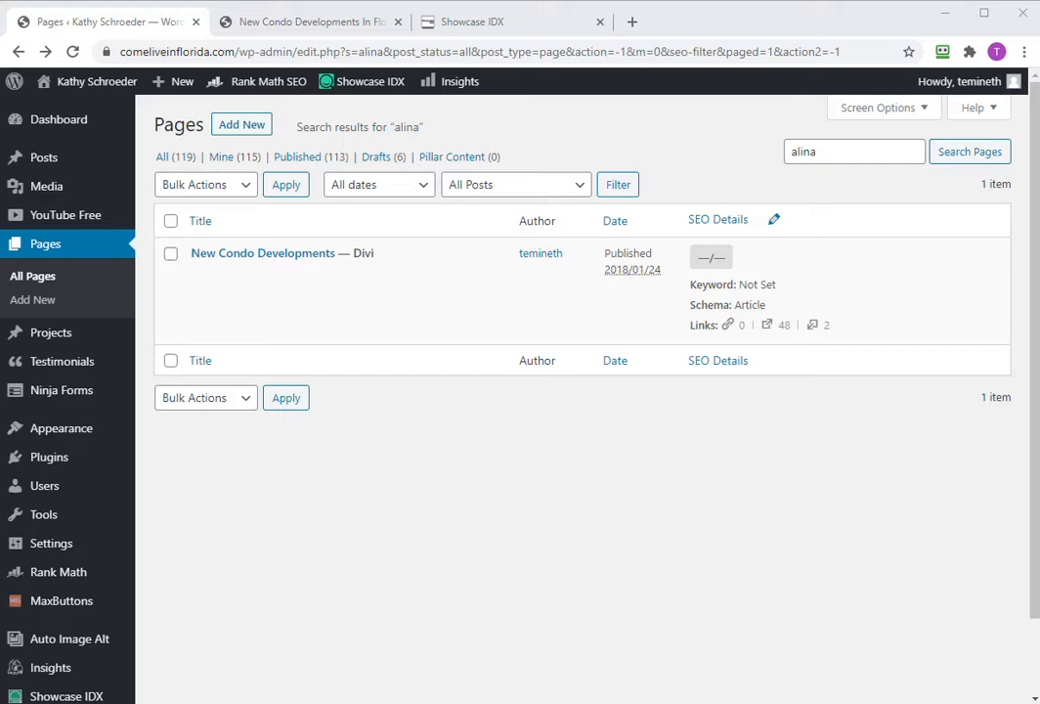
# Switch to the open e-mail message and review its list of views per new development's visual tour.
pyautogui.hotkey('alt', 'Tab')
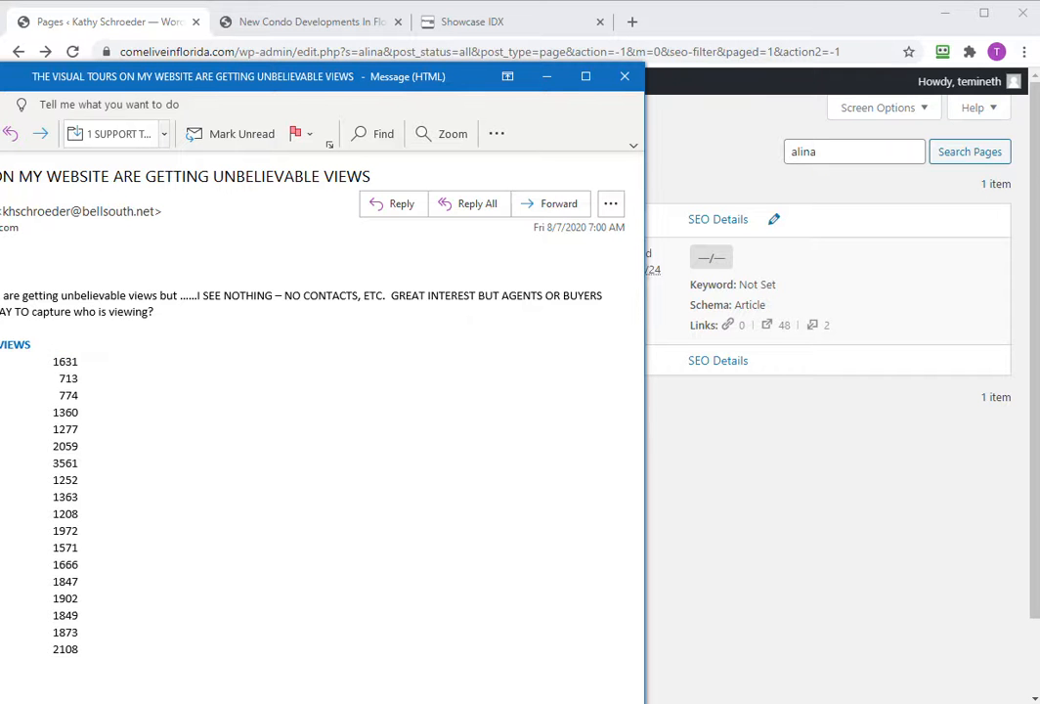
pyautogui.moveTo(84, 74); pyautogui.dragTo(0, 25)
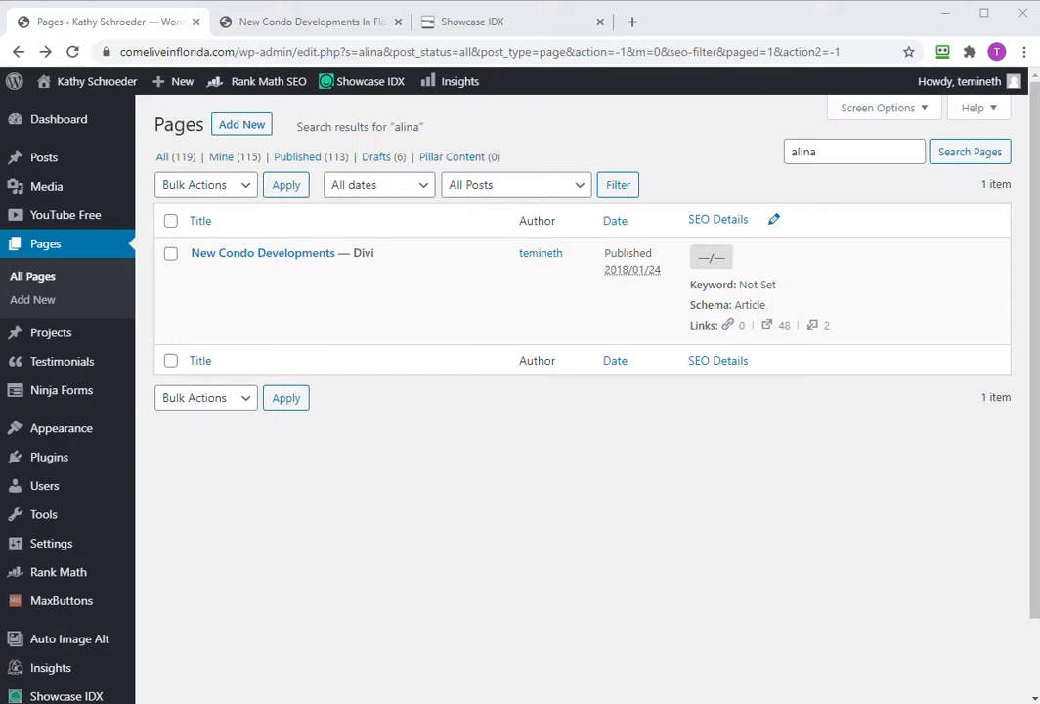
pyautogui.moveTo(0, 26); pyautogui.dragTo(492, 106)
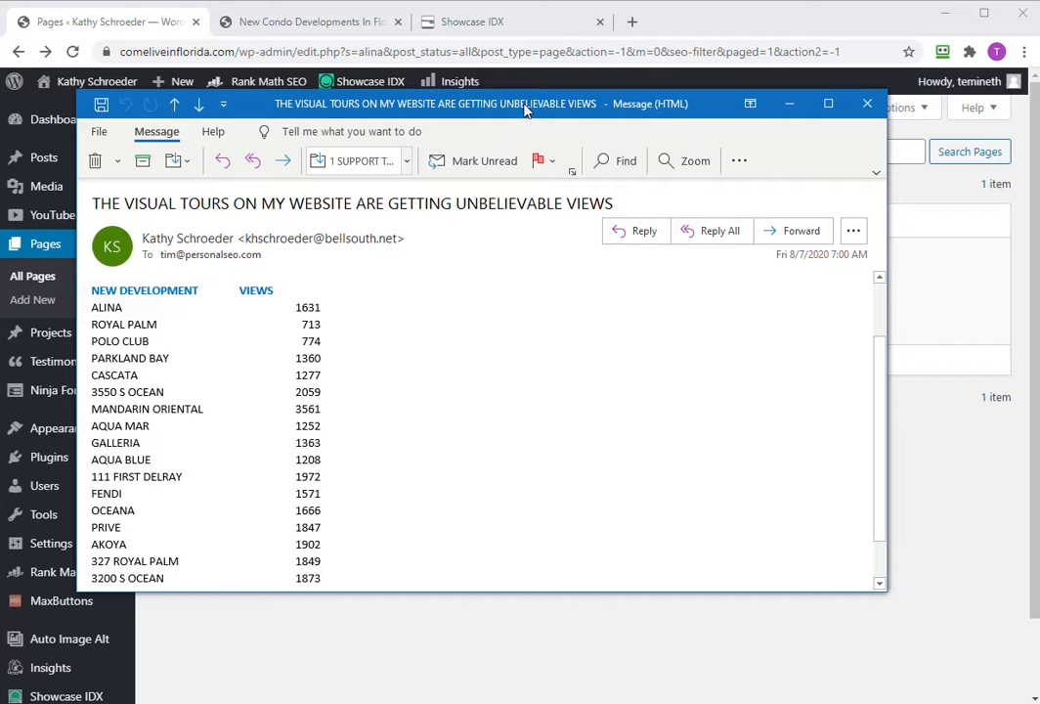
pyautogui.moveTo(524, 105); pyautogui.dragTo(0, 103)
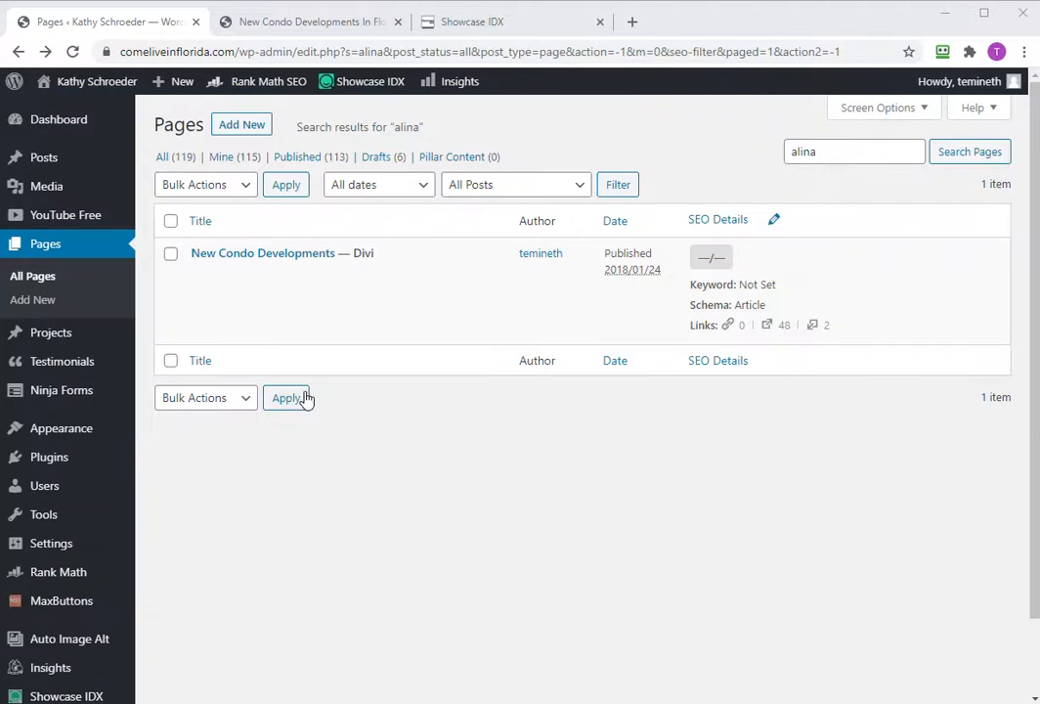
# Look through the development listings and their Virtual Tour links on the New Condo Developments page.
pyautogui.click(322, 22)
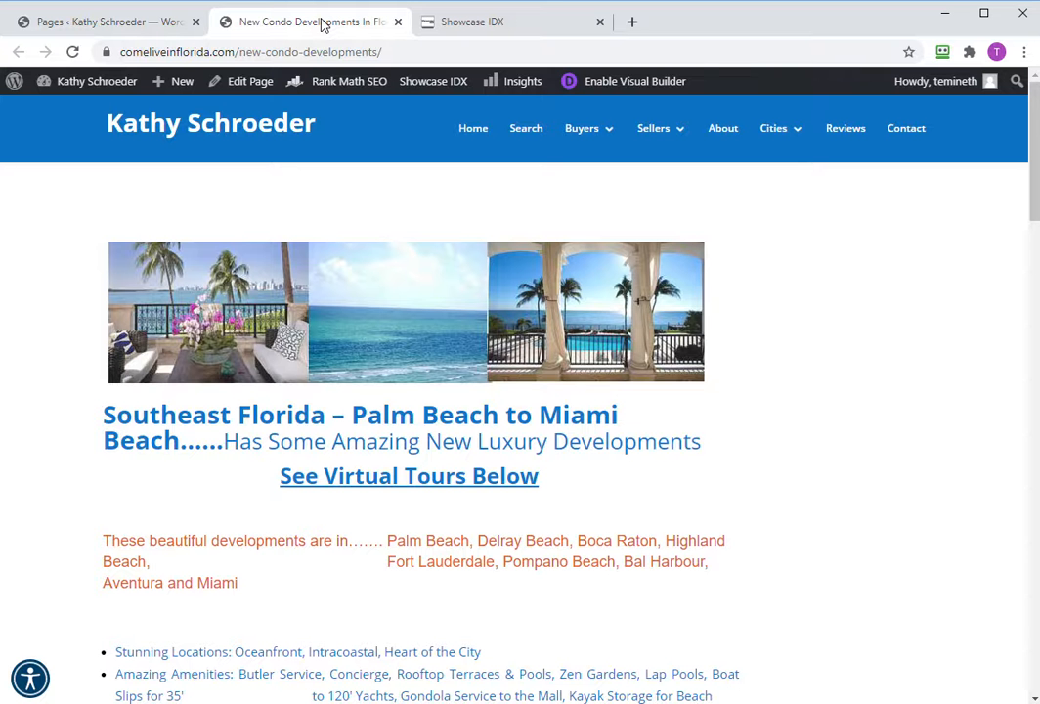
pyautogui.scroll(-6, 227, 264)
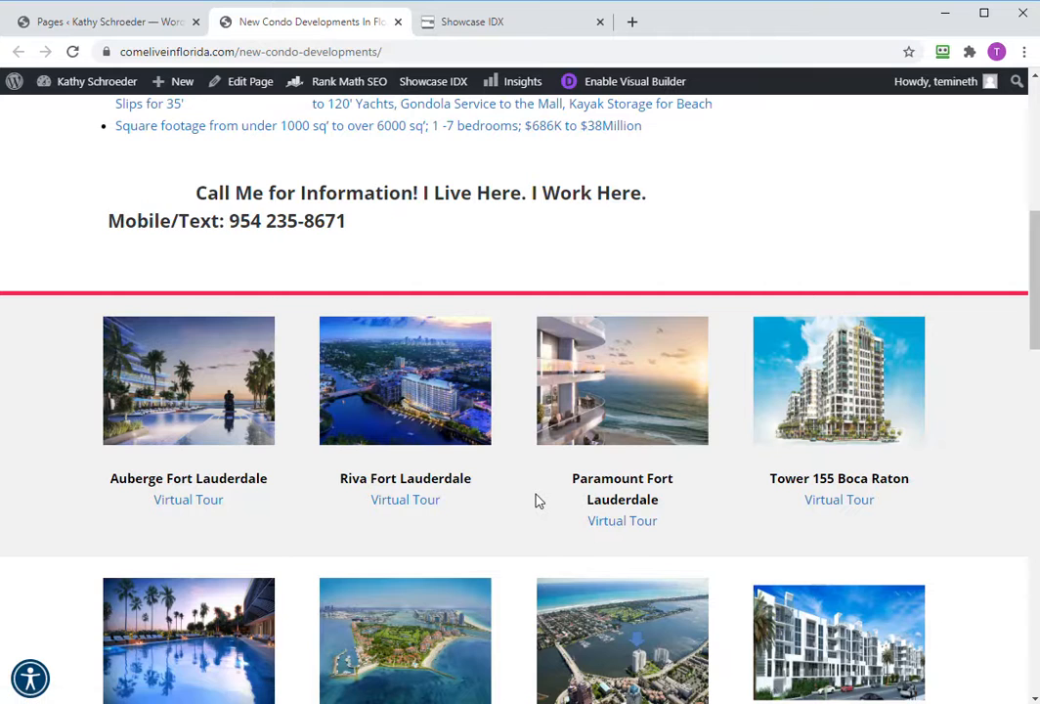
pyautogui.scroll(-3, 535, 500)
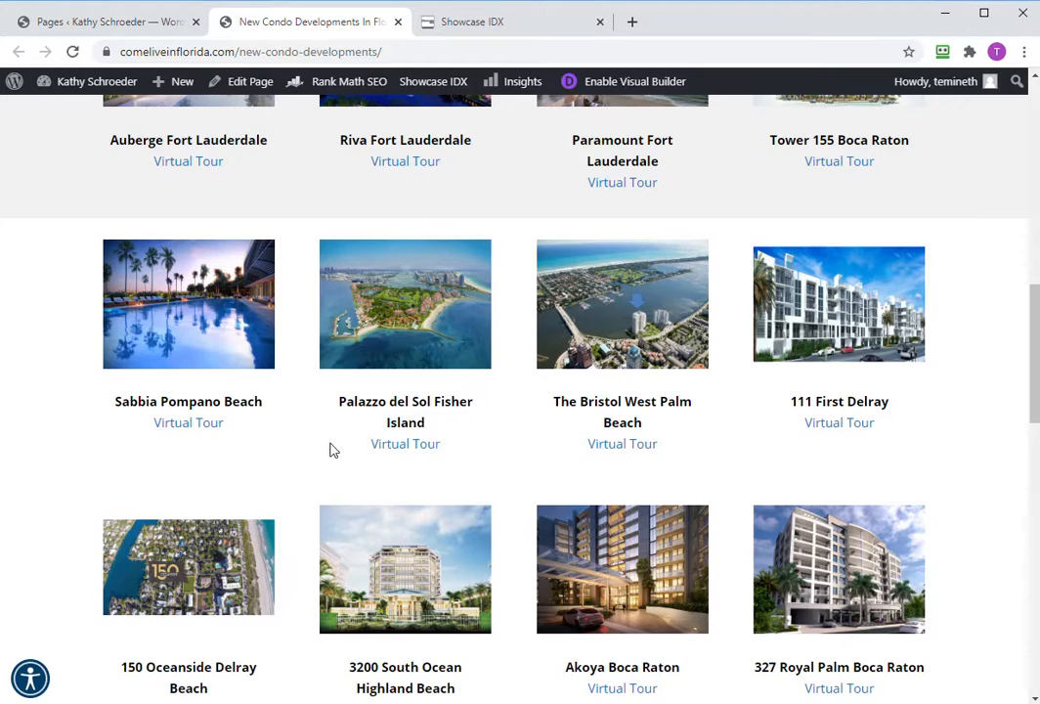
pyautogui.scroll(-3, 326, 372)
pyautogui.scroll(-3, 311, 332)
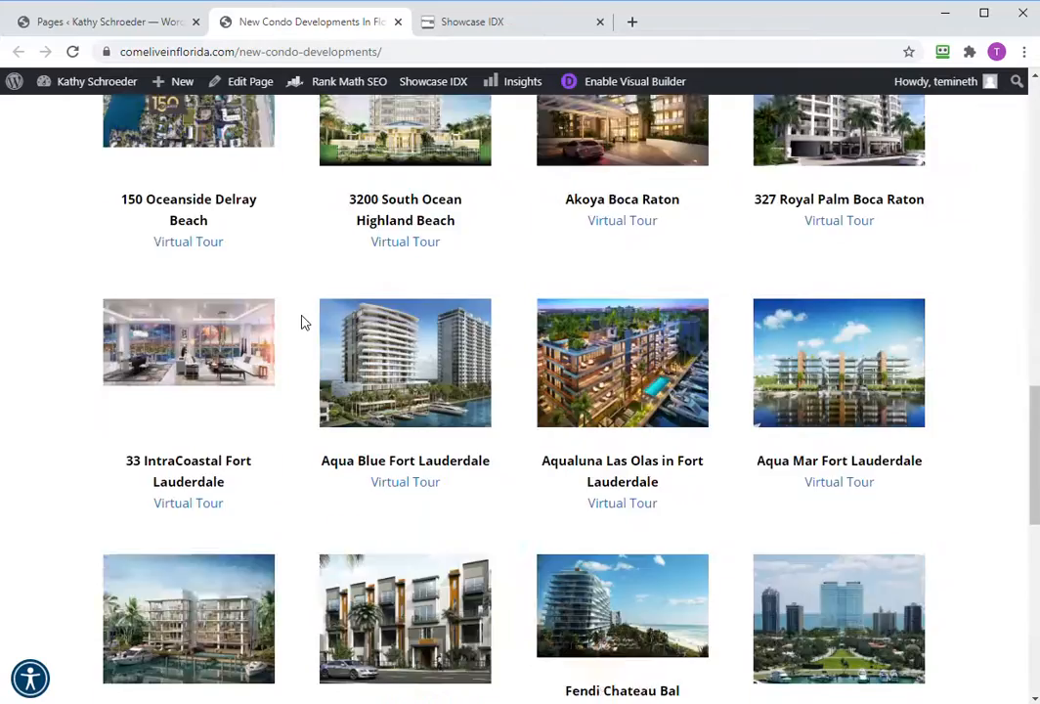
pyautogui.scroll(-6, 299, 367)
pyautogui.scroll(10, 292, 353)
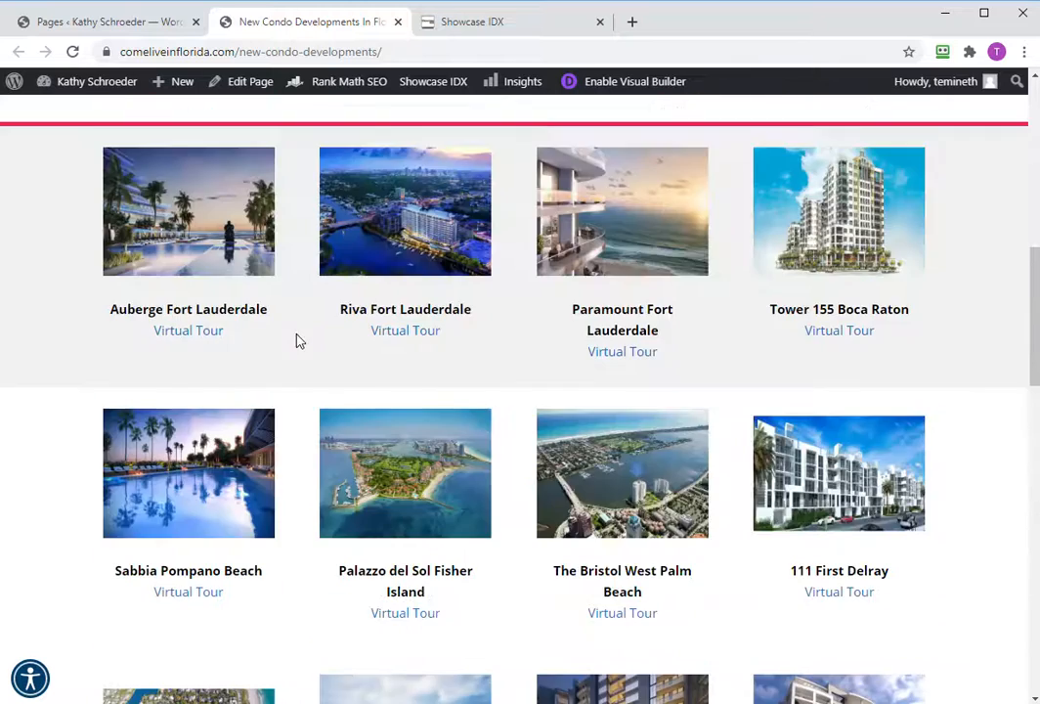
pyautogui.scroll(5, 294, 337)
pyautogui.scroll(-4, 269, 306)
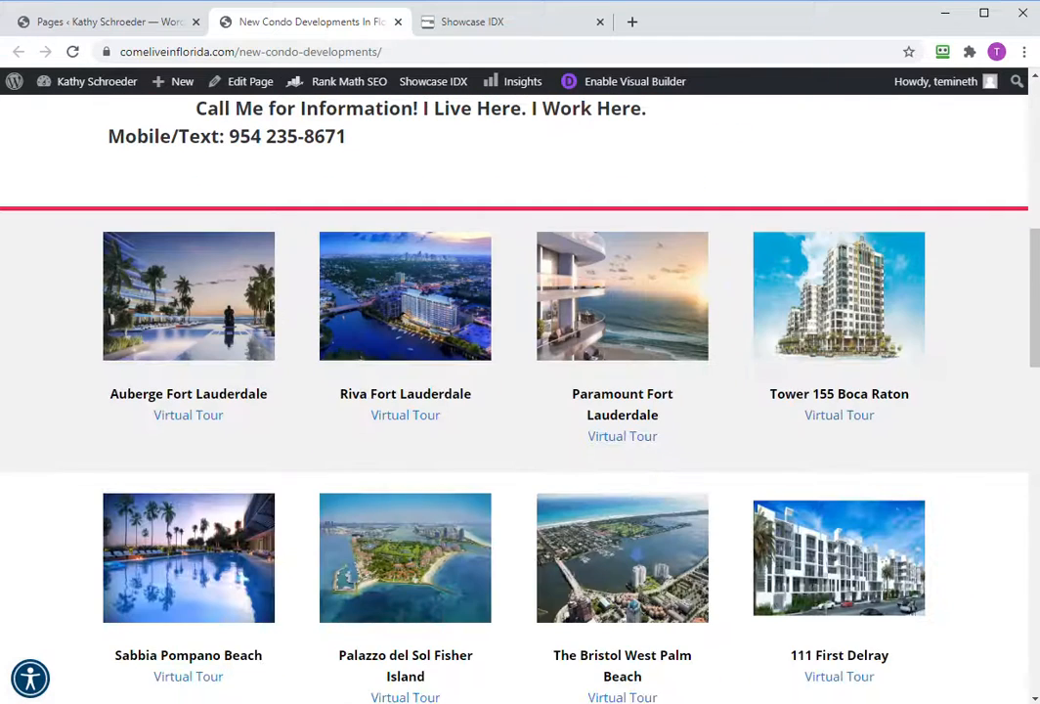
# View the Auberge Fort Lauderdale virtual tour's Details, Share and More sections, and close the tour.
pyautogui.click(203, 418)
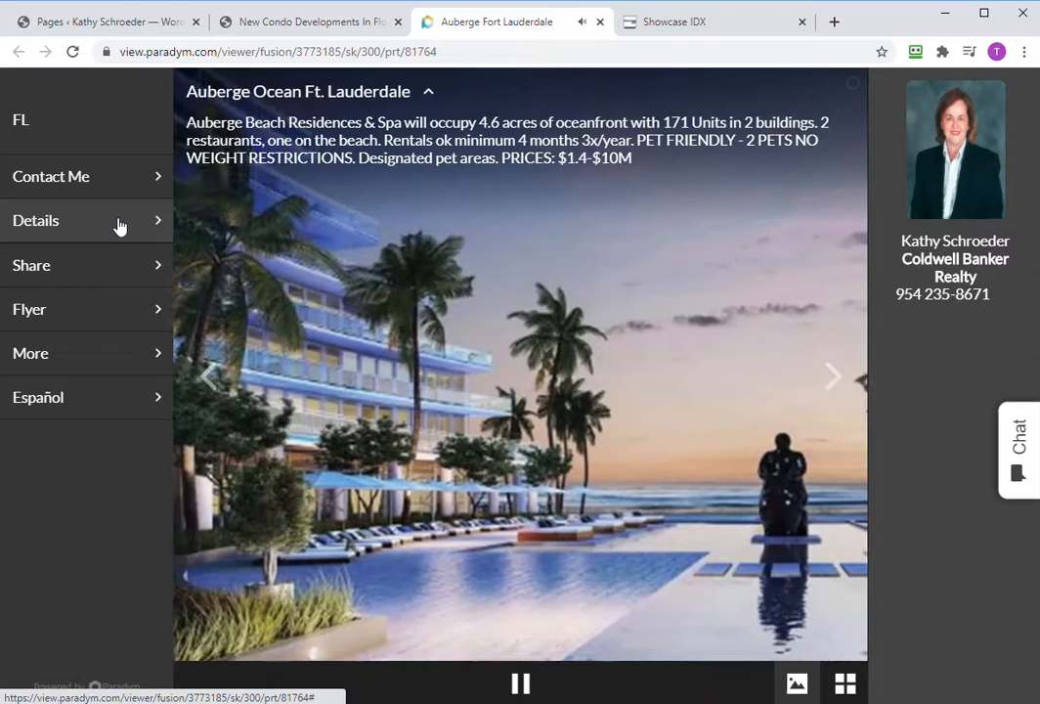
pyautogui.click(118, 226)
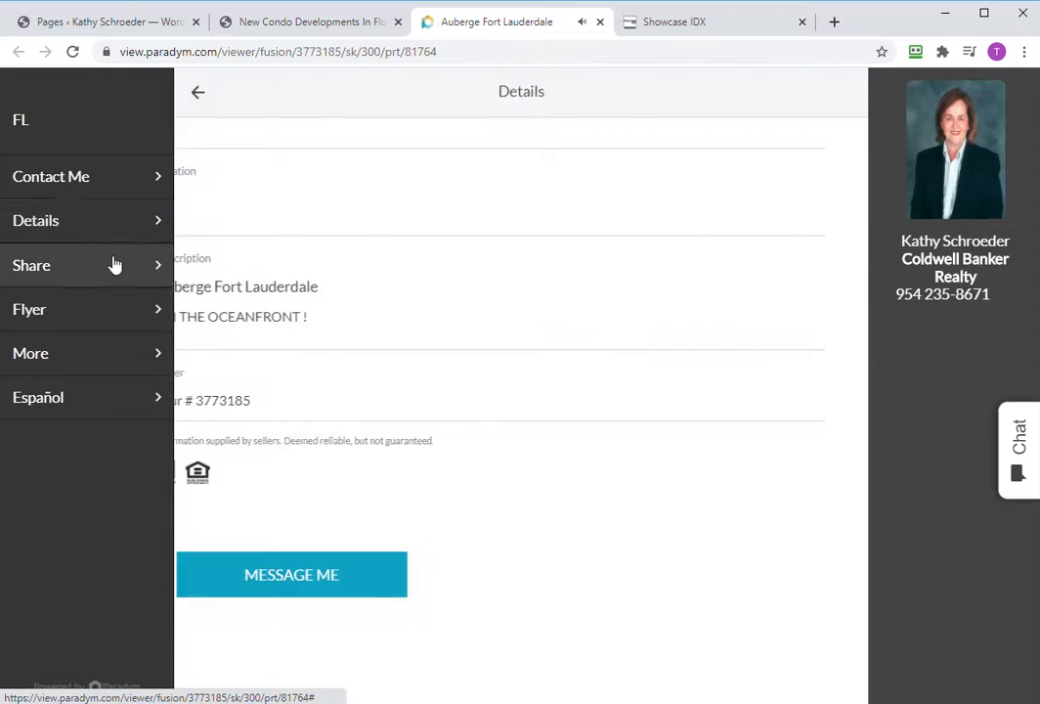
pyautogui.click(111, 267)
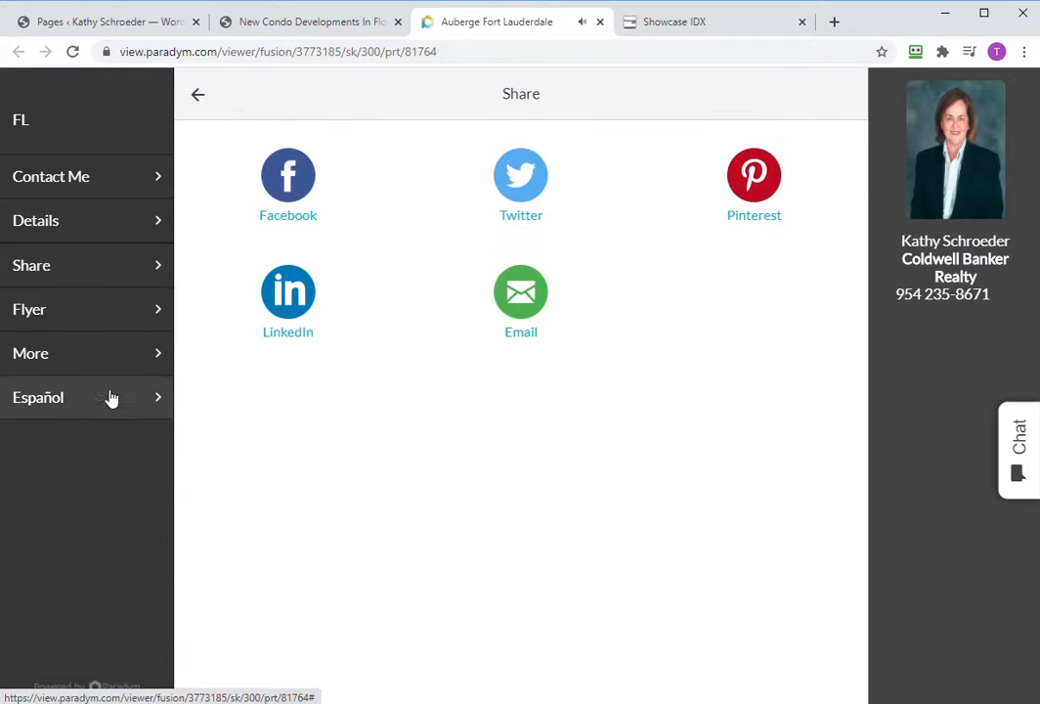
pyautogui.click(114, 360)
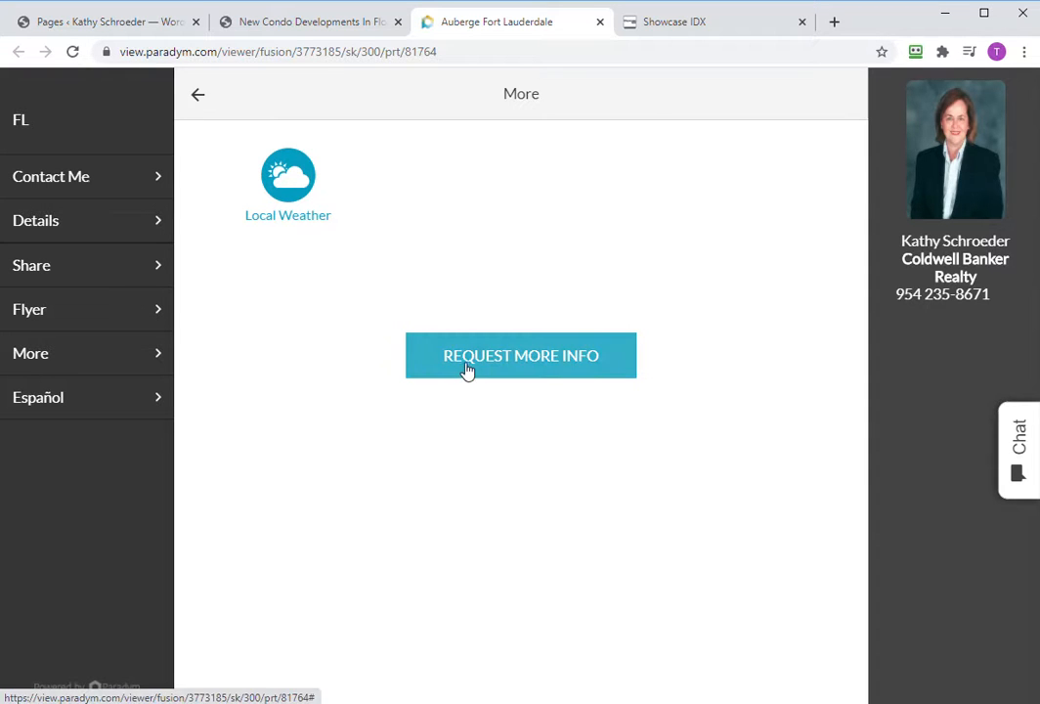
pyautogui.click(599, 22)
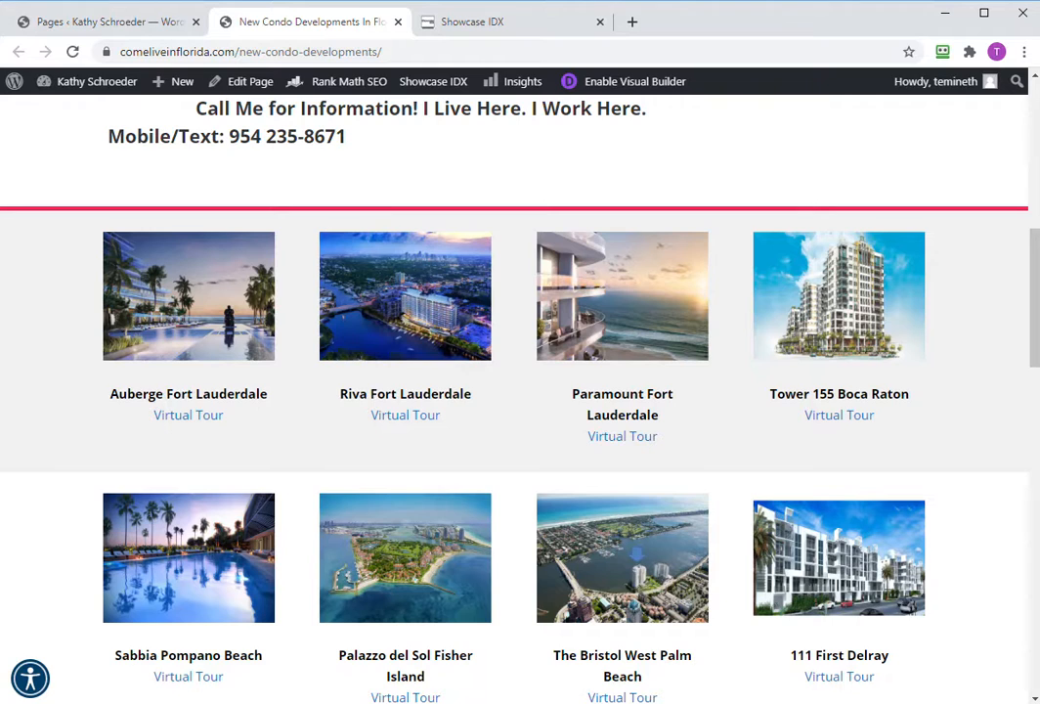
# Switch to Showcase IDX and view the leads and hotsheets of the comeliveinflorida.com website.
pyautogui.click(76, 21)
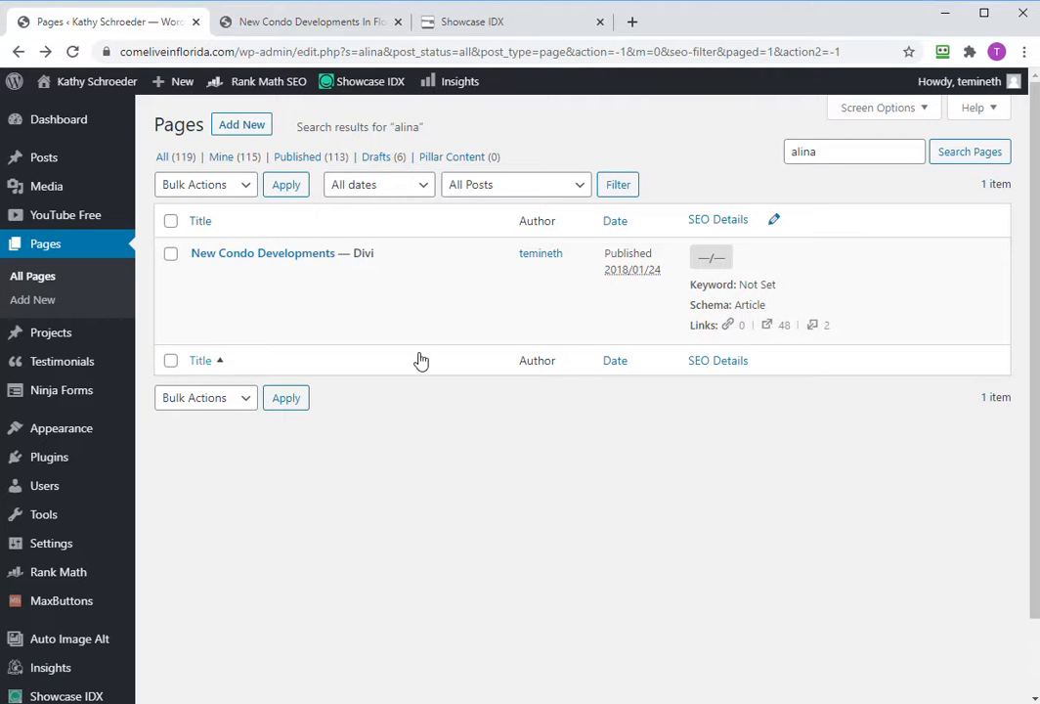
pyautogui.click(322, 22)
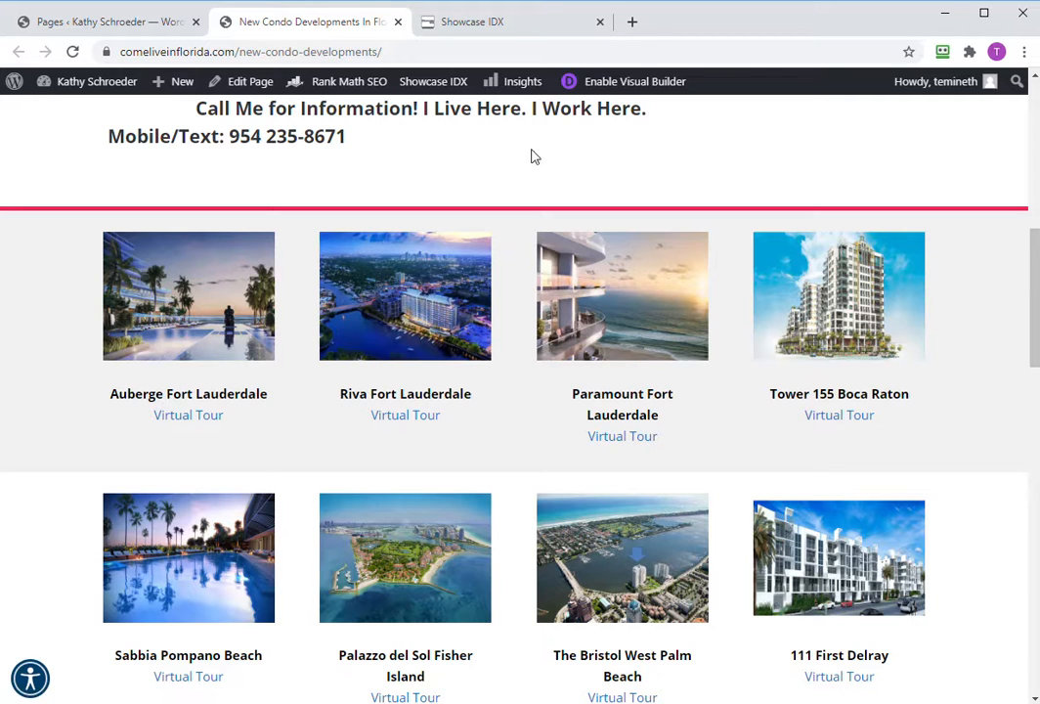
pyautogui.click(507, 33)
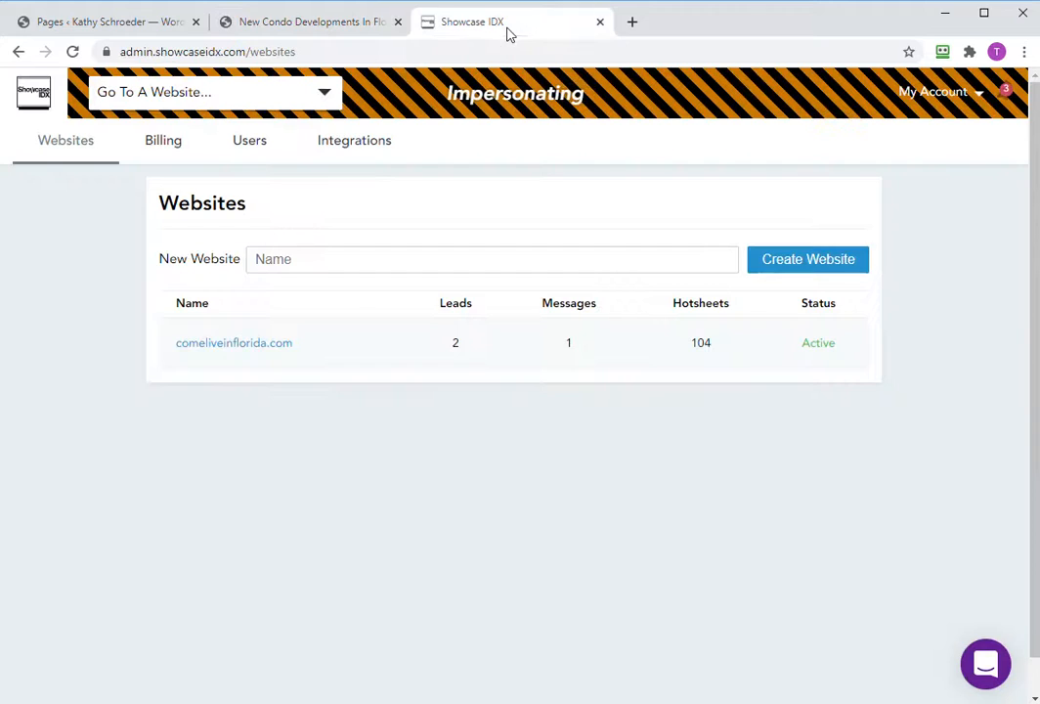
pyautogui.click(240, 344)
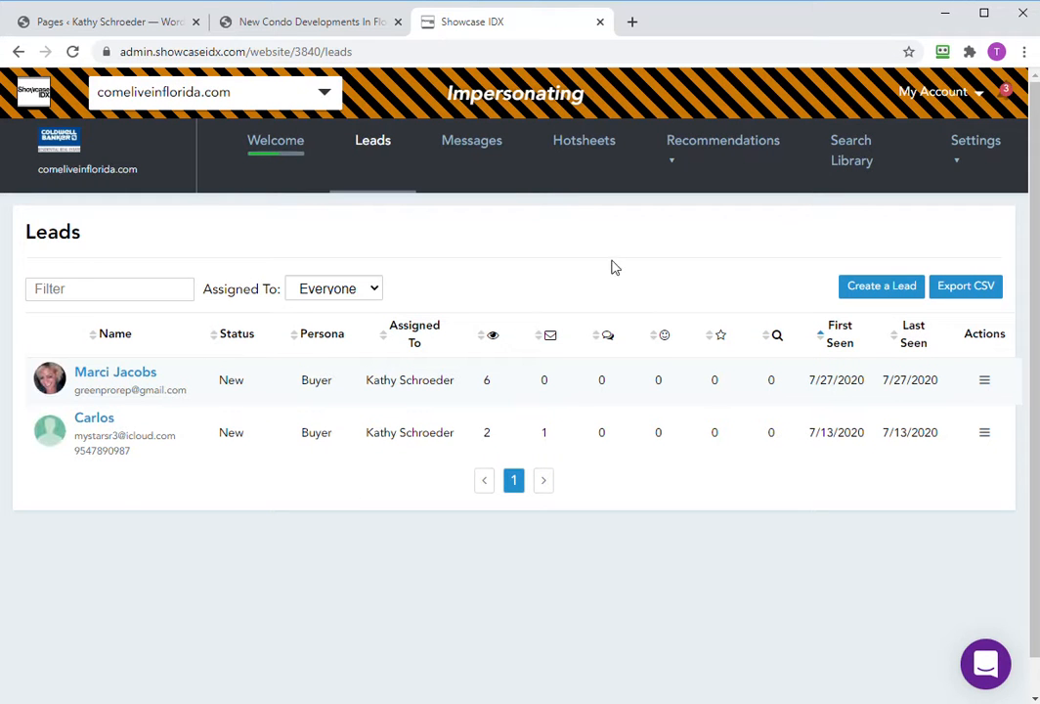
pyautogui.click(570, 145)
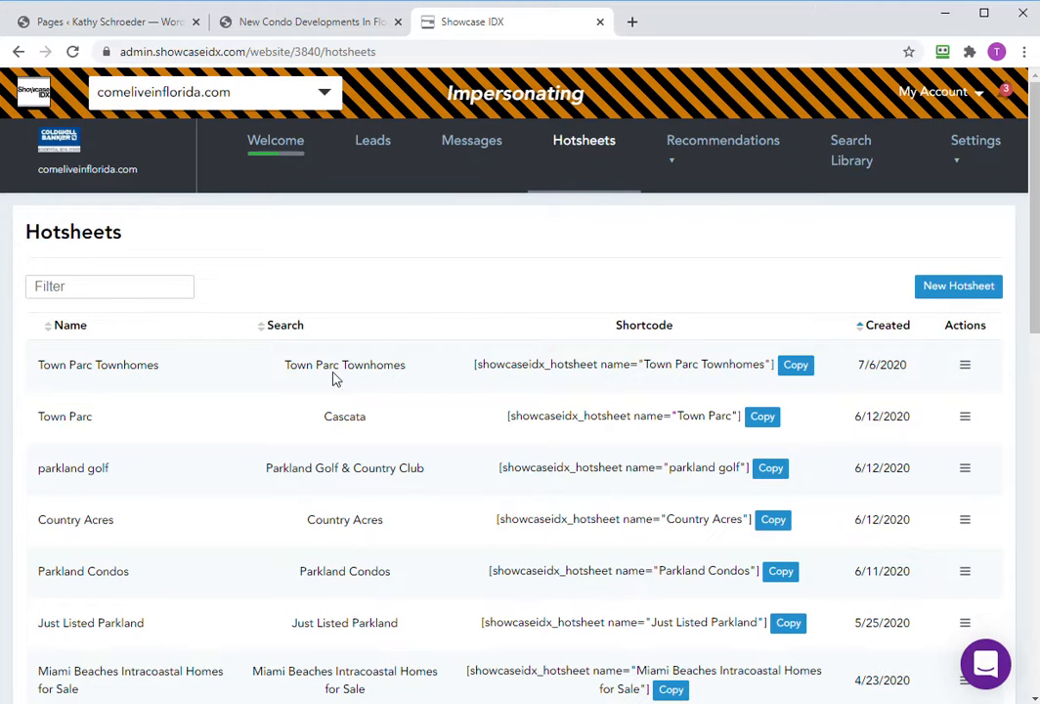
# Open the Parkland city page in a new tab from the New Condo Developments page and switch to it.
pyautogui.click(293, 21)
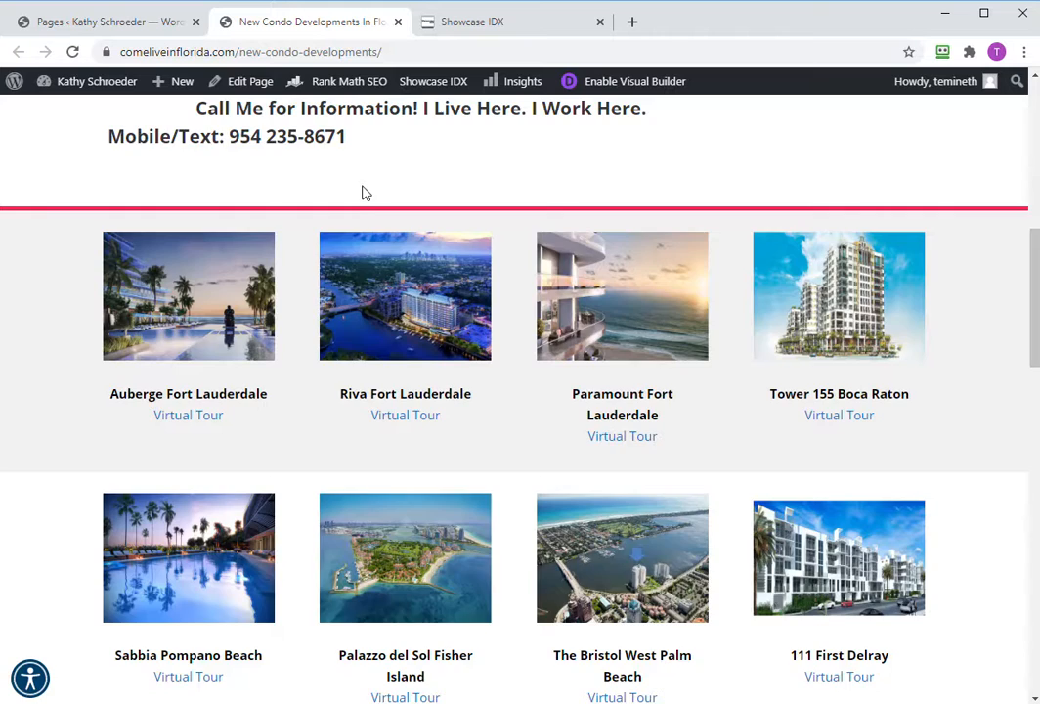
pyautogui.scroll(-3, 365, 193)
pyautogui.scroll(10, 364, 193)
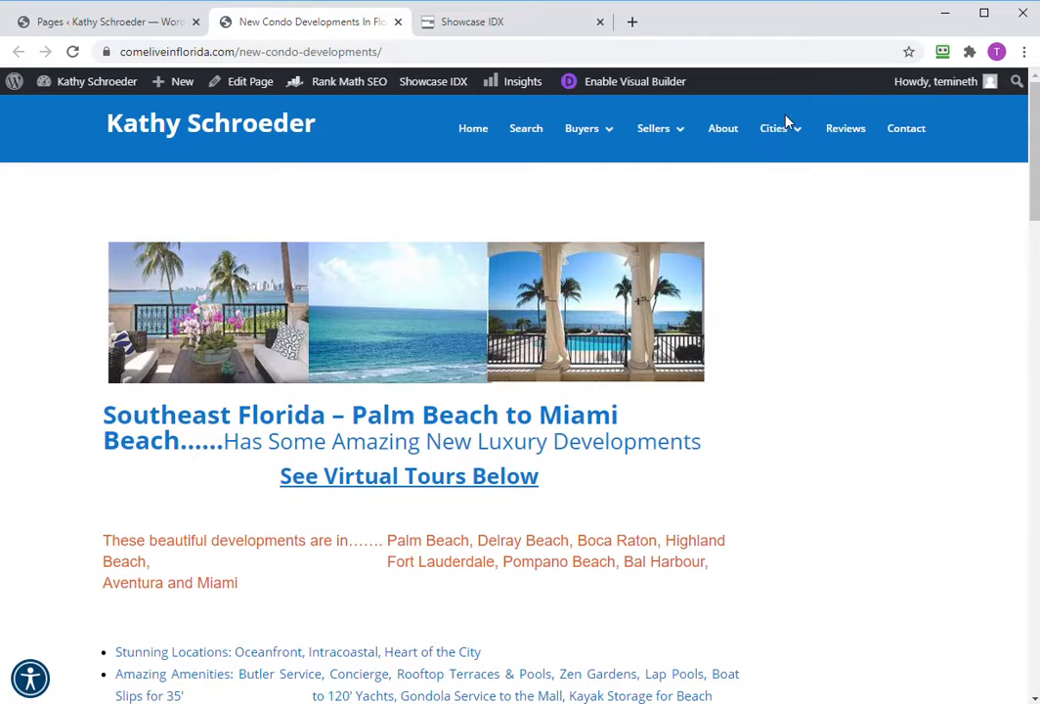
pyautogui.moveTo(780, 144)
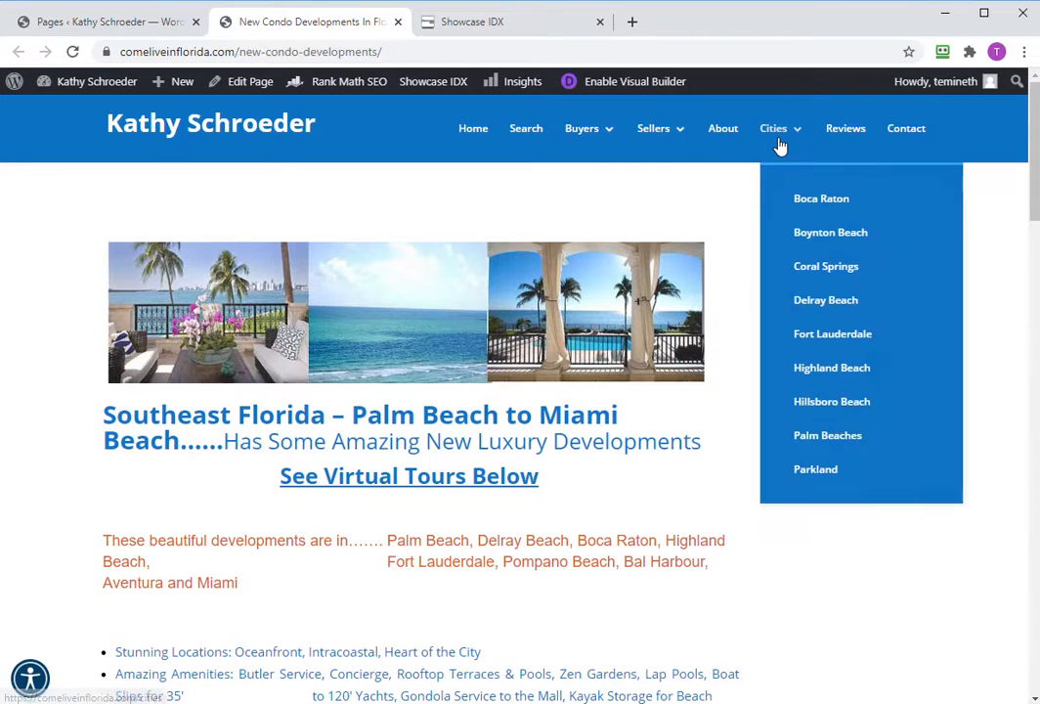
pyautogui.rightClick(826, 477)
pyautogui.click(910, 483)
pyautogui.click(528, 29)
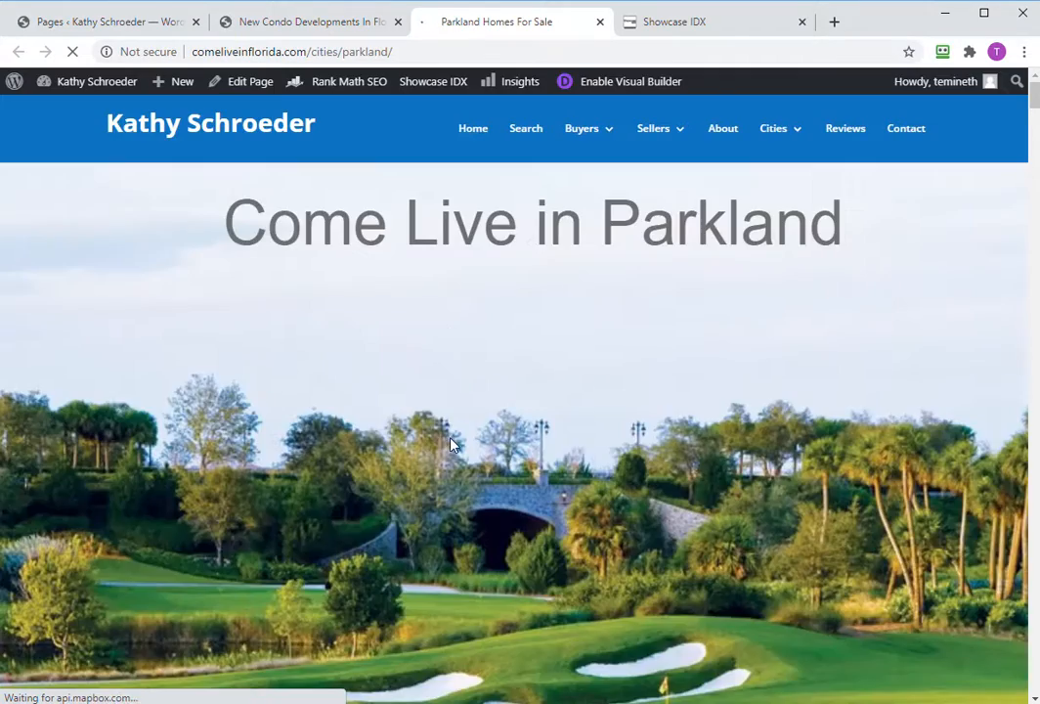
# Examine the map and home listings embedded in the Parkland page and compare them with the Showcase IDX hotsheets.
pyautogui.scroll(-20, 421, 448)
pyautogui.scroll(-20, 479, 436)
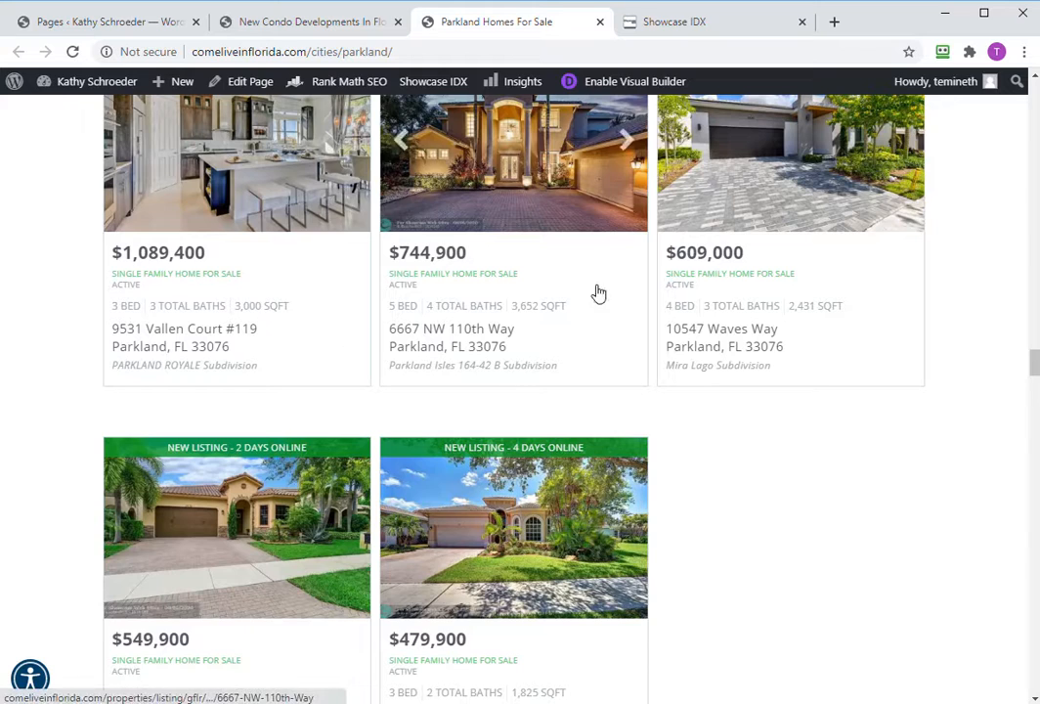
pyautogui.scroll(4, 434, 375)
pyautogui.scroll(3, 399, 401)
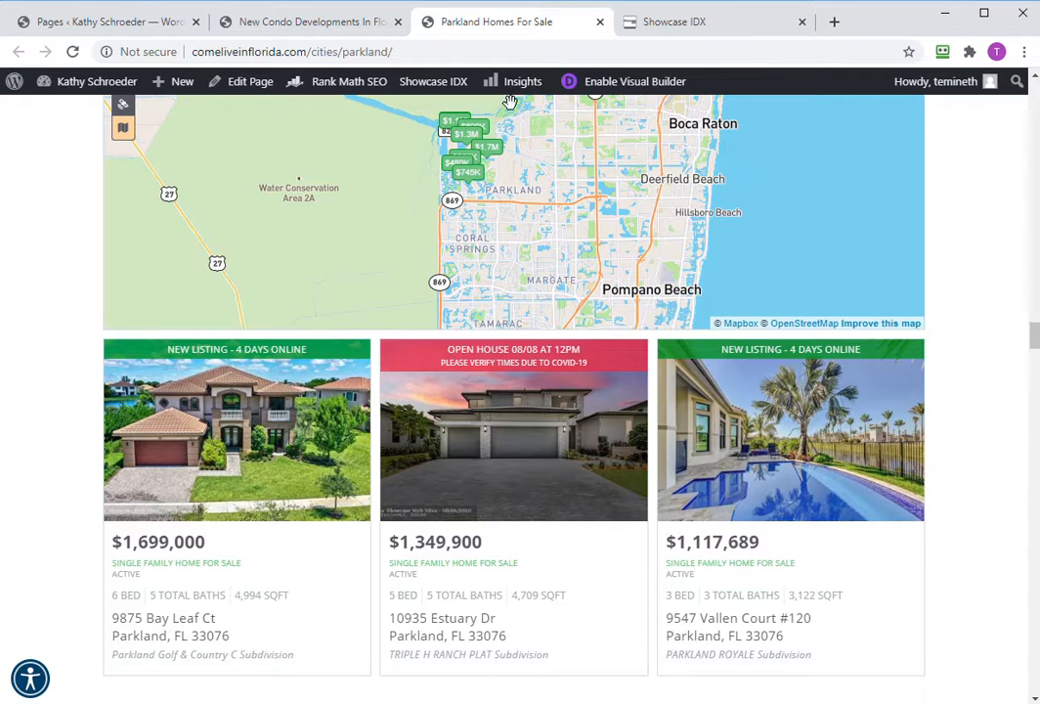
pyautogui.click(690, 31)
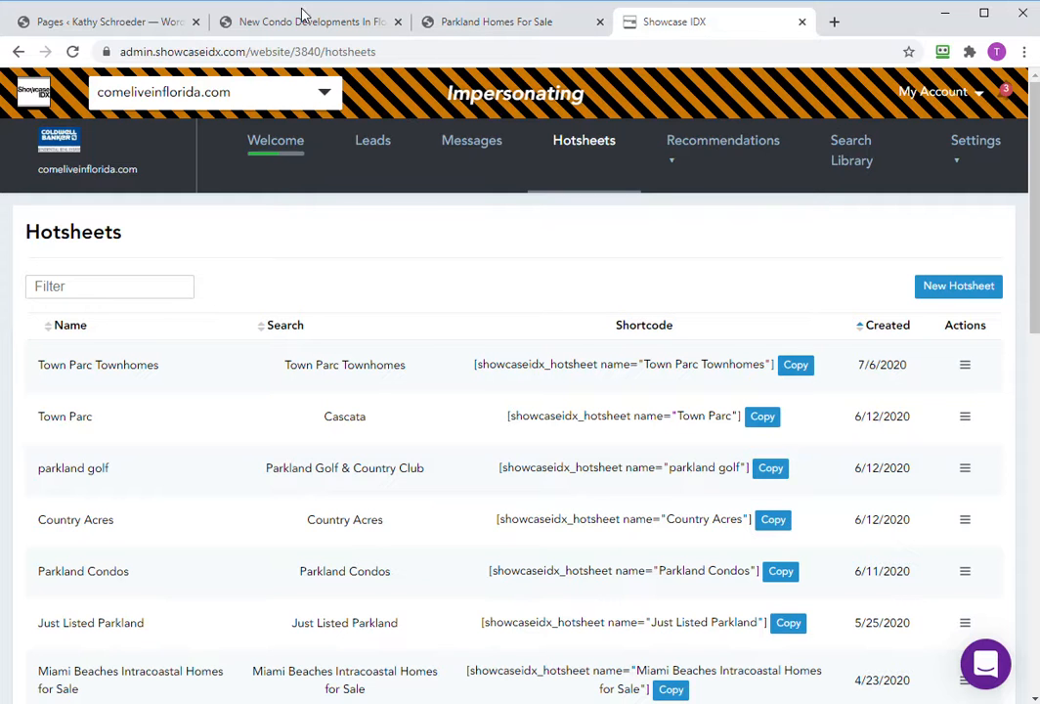
# Copy the development name "Auberge Fort Lauderdale" from the New Condo Developments page.
pyautogui.click(252, 20)
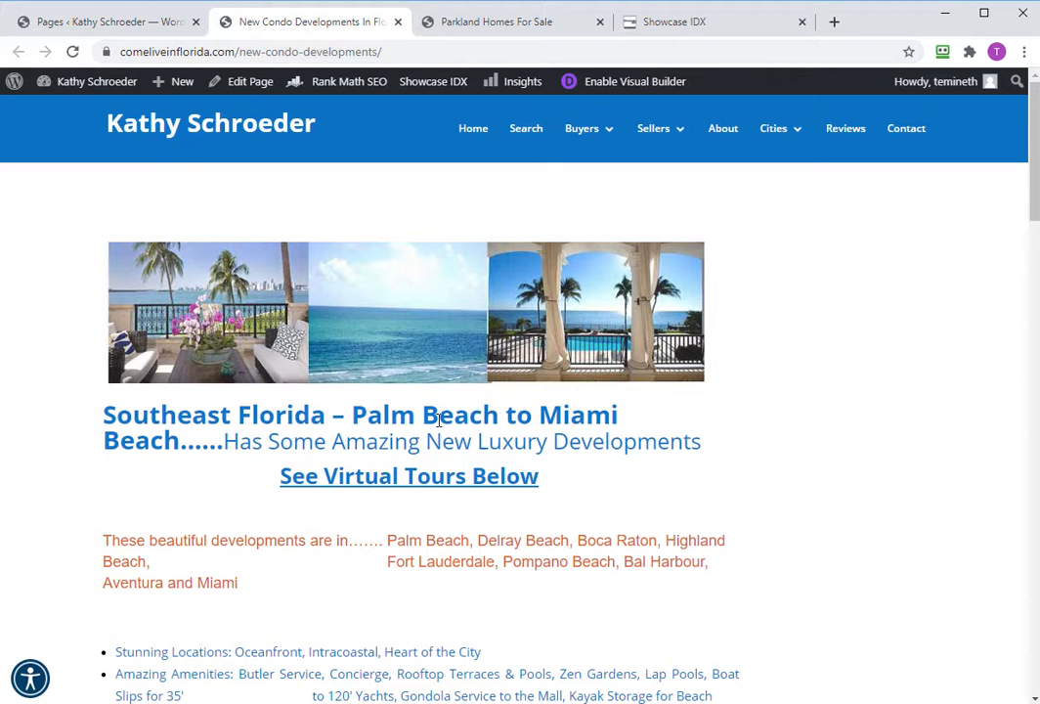
pyautogui.scroll(-5, 438, 418)
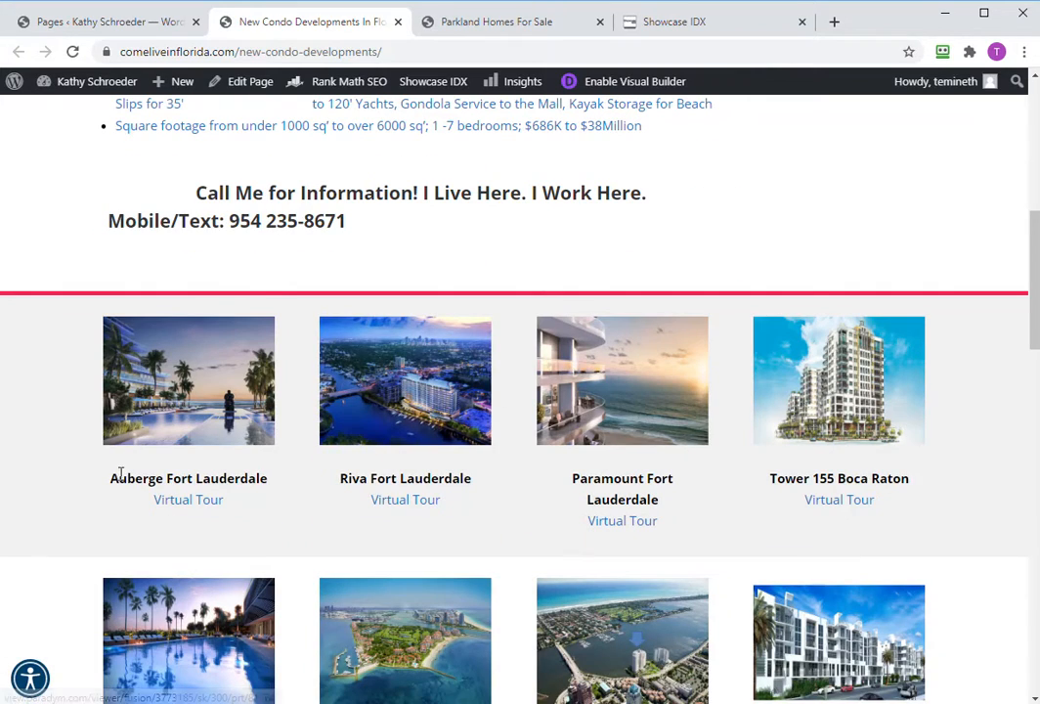
pyautogui.moveTo(112, 478); pyautogui.dragTo(276, 485)
pyautogui.hotkey('ctrl', 'c')
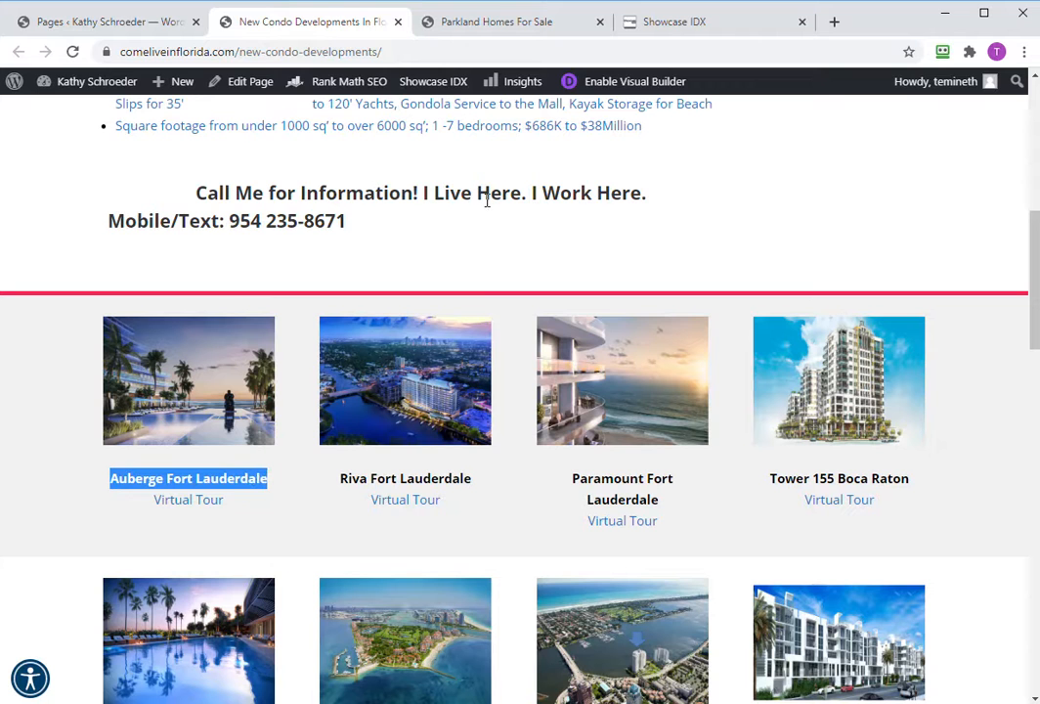
pyautogui.click(125, 27)
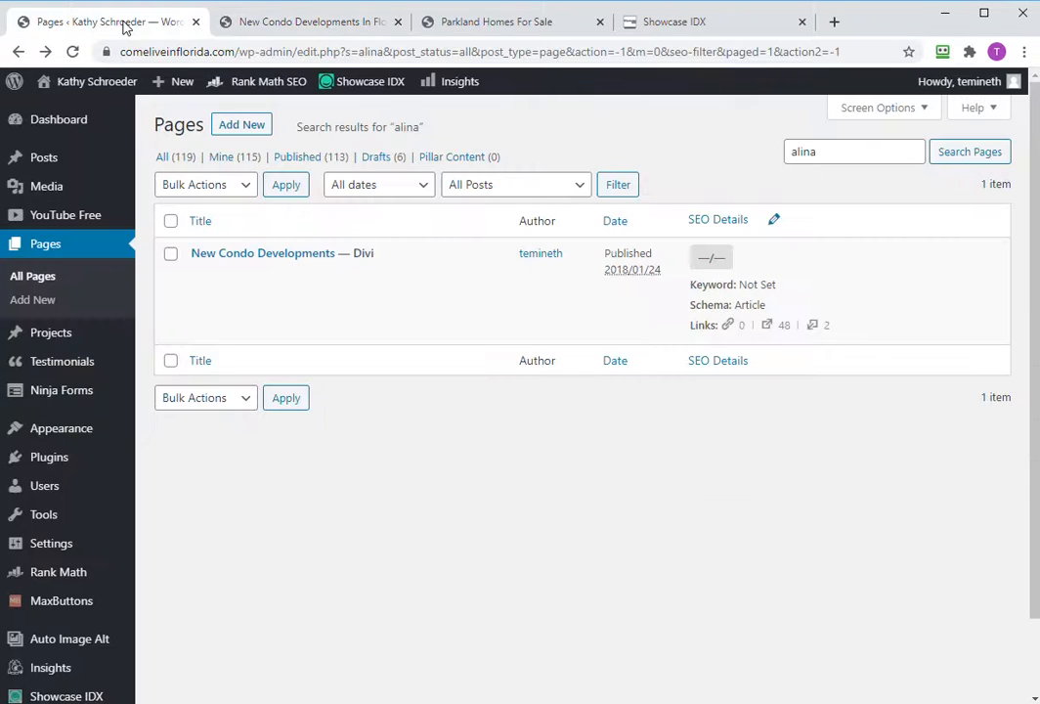
pyautogui.click(256, 23)
pyautogui.scroll(6, 353, 282)
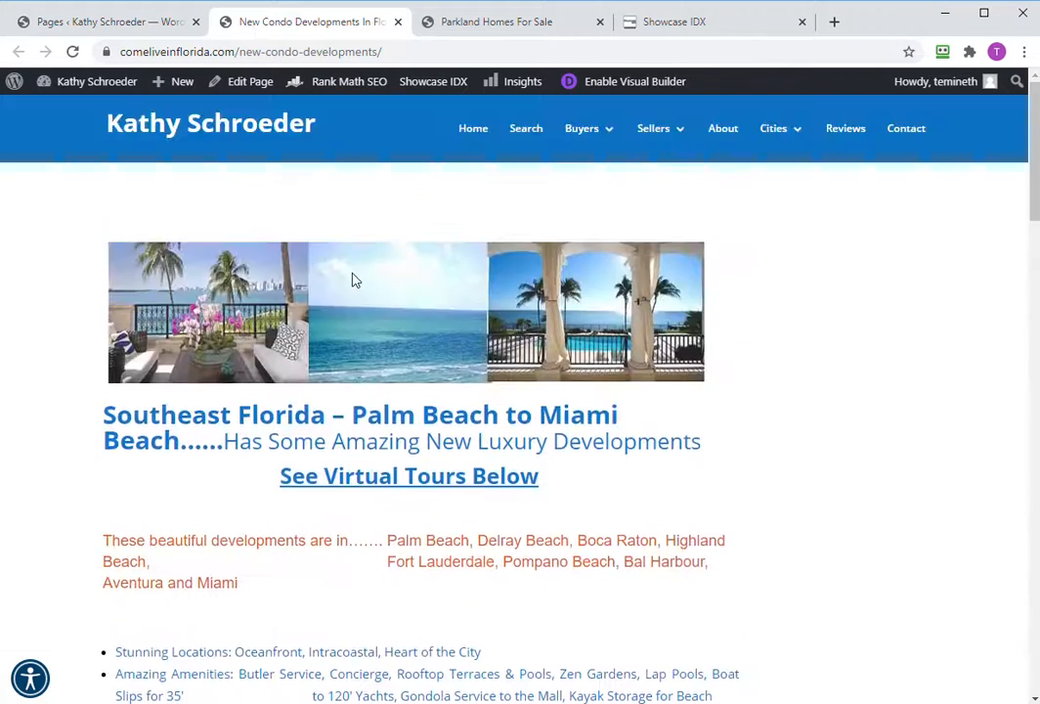
pyautogui.scroll(-4, 353, 283)
pyautogui.scroll(-8, 360, 304)
pyautogui.scroll(15, 367, 302)
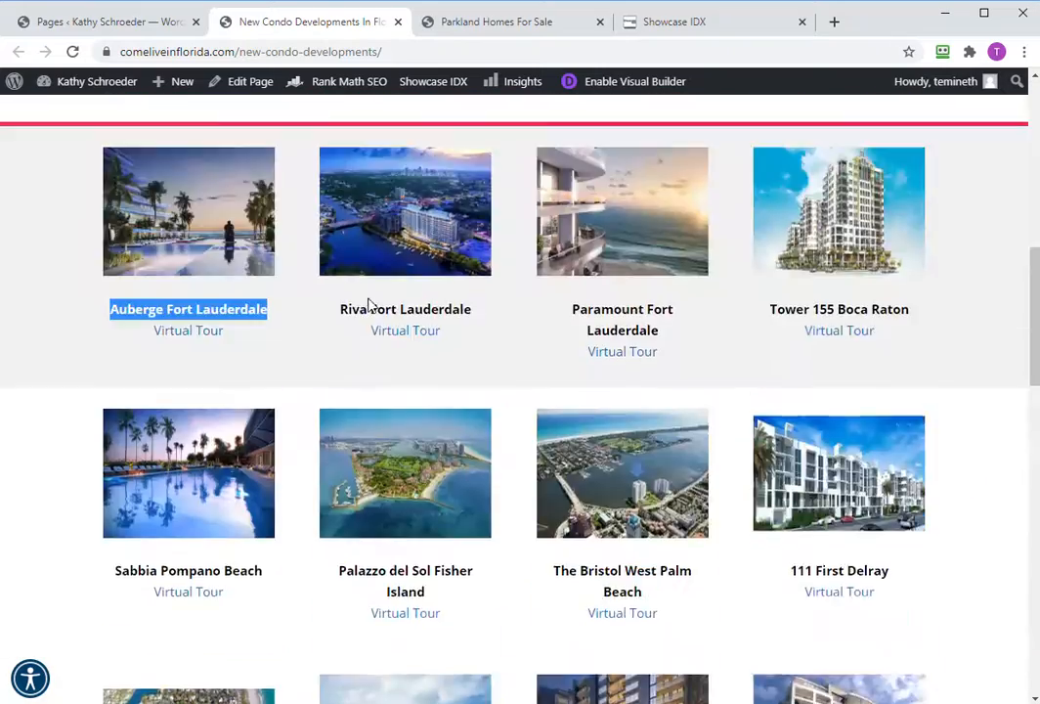
# Switch to the WordPress page list, check the installed plugins for Duplicate Page, and return to the page list.
pyautogui.click(159, 22)
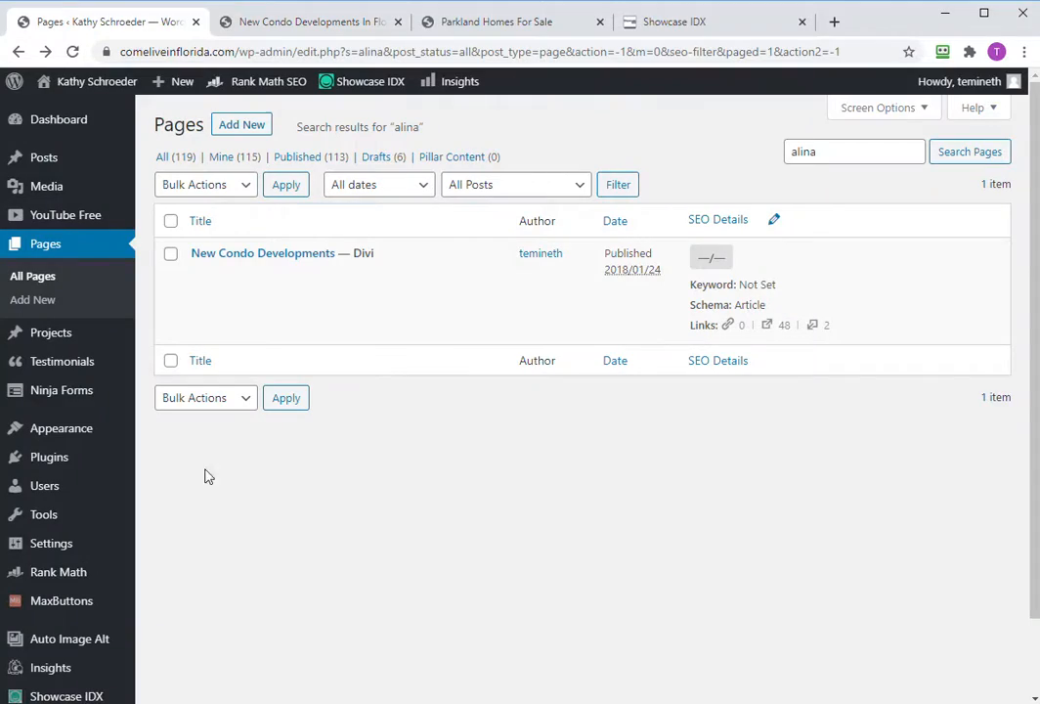
pyautogui.moveTo(320, 295)
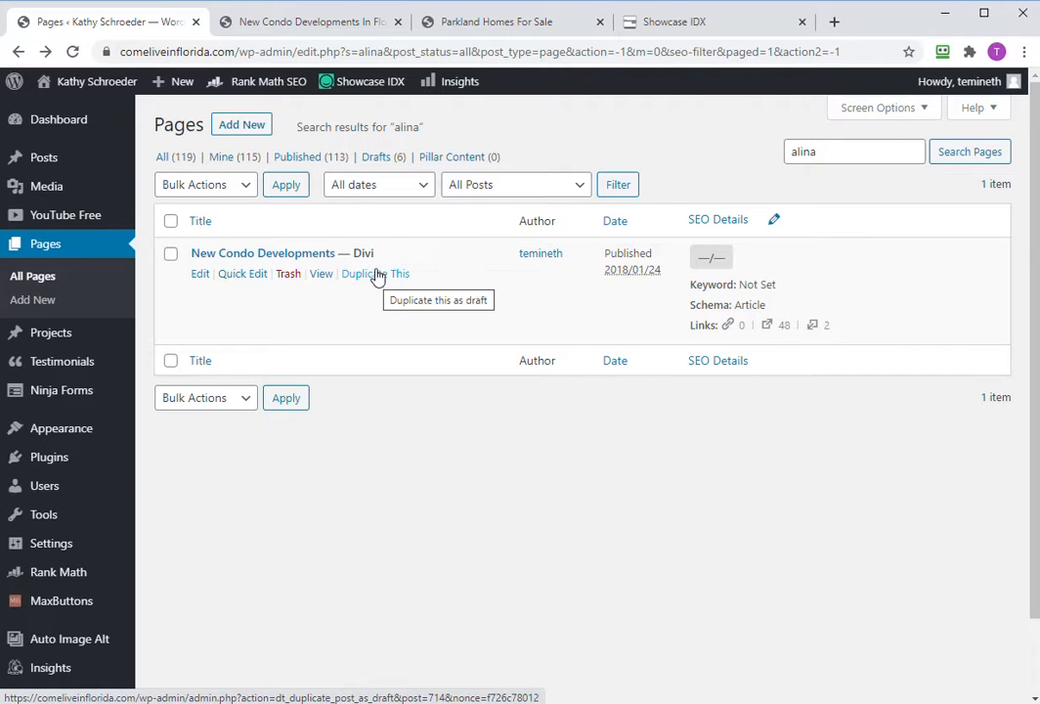
pyautogui.moveTo(105, 473)
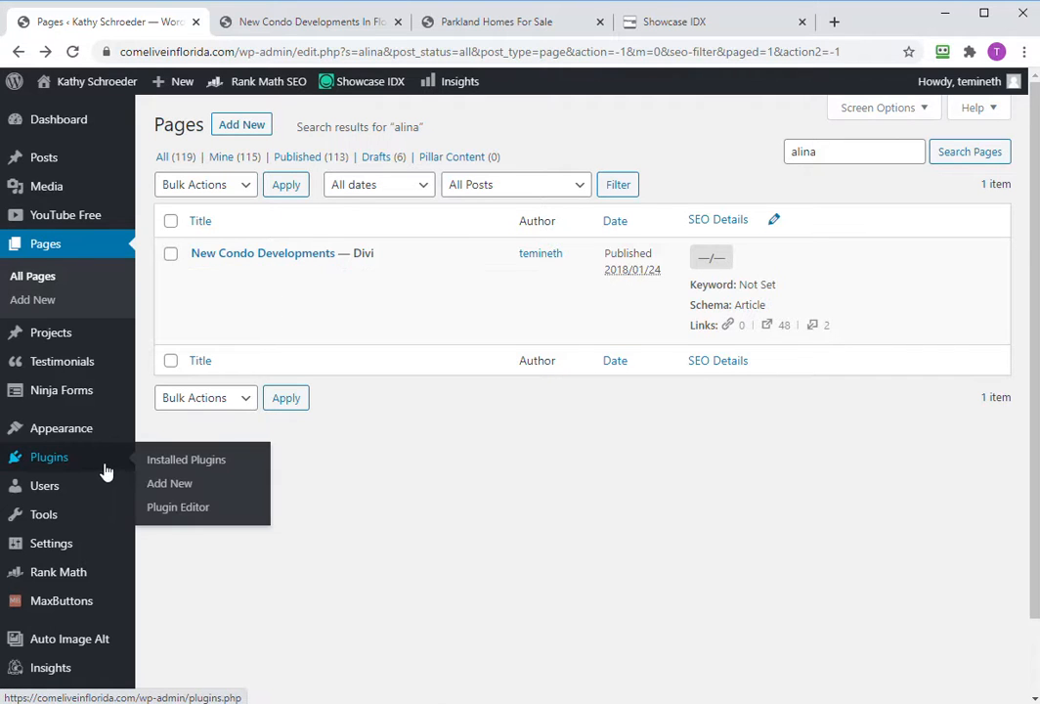
pyautogui.click(168, 468)
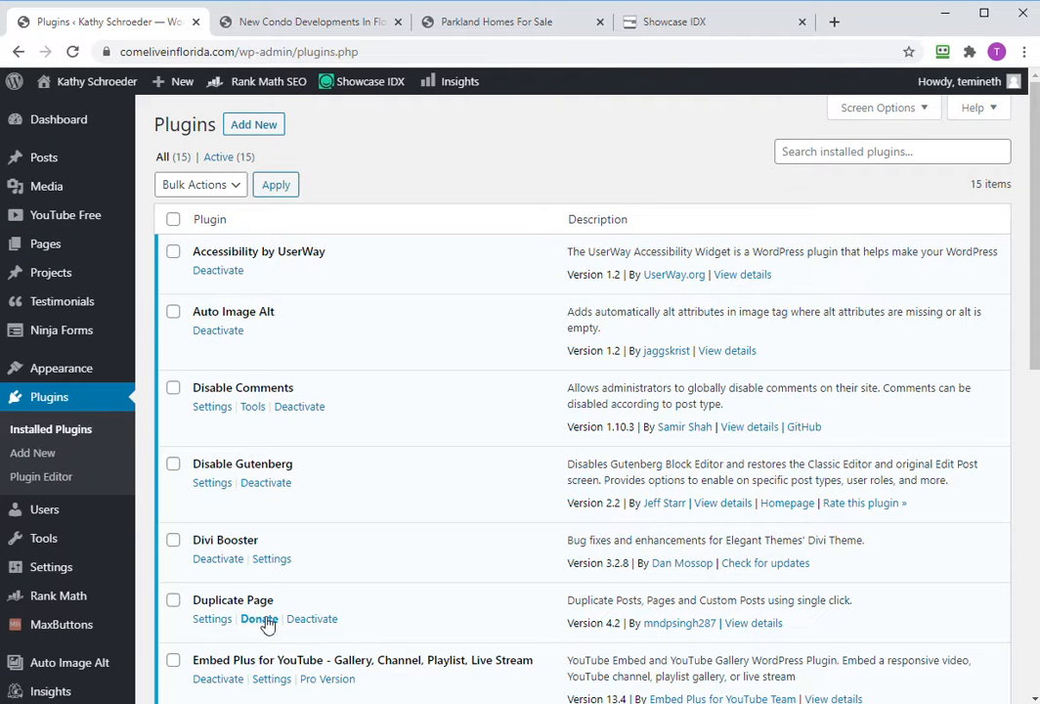
pyautogui.click(19, 52)
# Duplicate the published New Condo Developments page as a draft.
pyautogui.moveTo(354, 286)
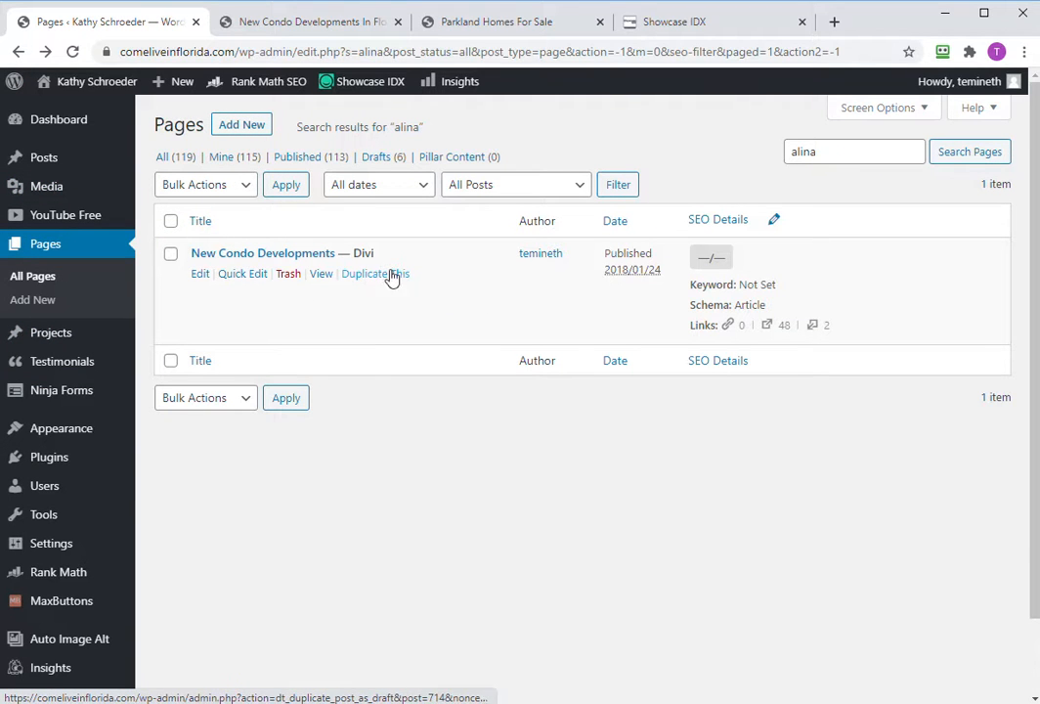
pyautogui.click(372, 282)
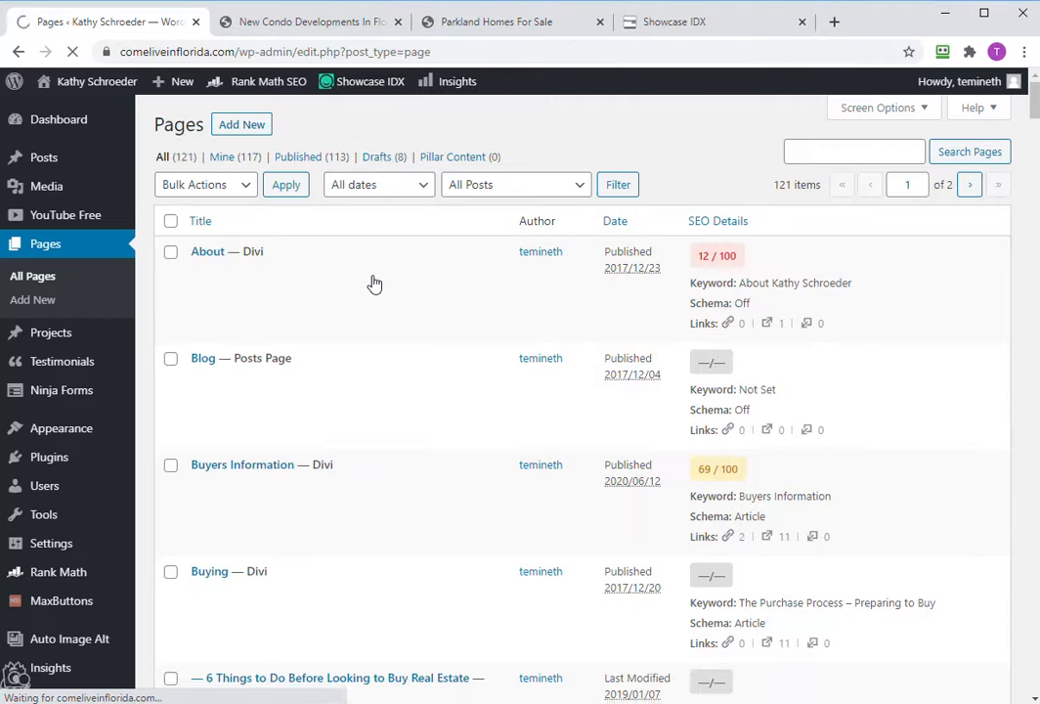
# Search the pages for "Auberge Fort Lauderdale" and move the older New Condo Developments draft to the trash.
pyautogui.click(801, 150)
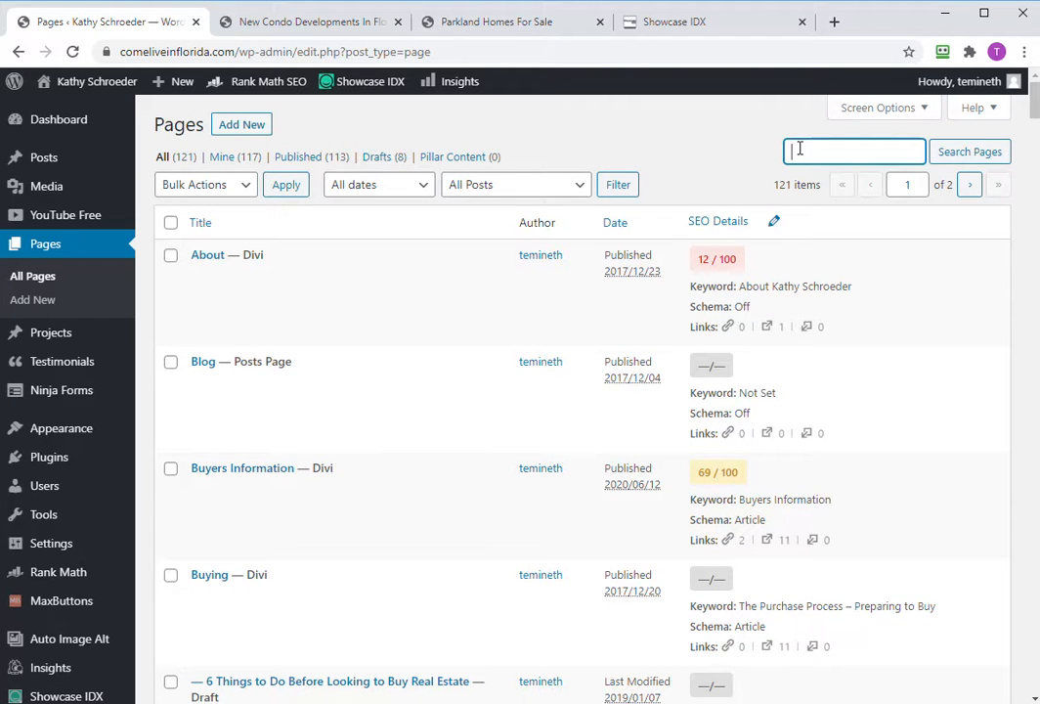
pyautogui.hotkey('ctrl', 'v')
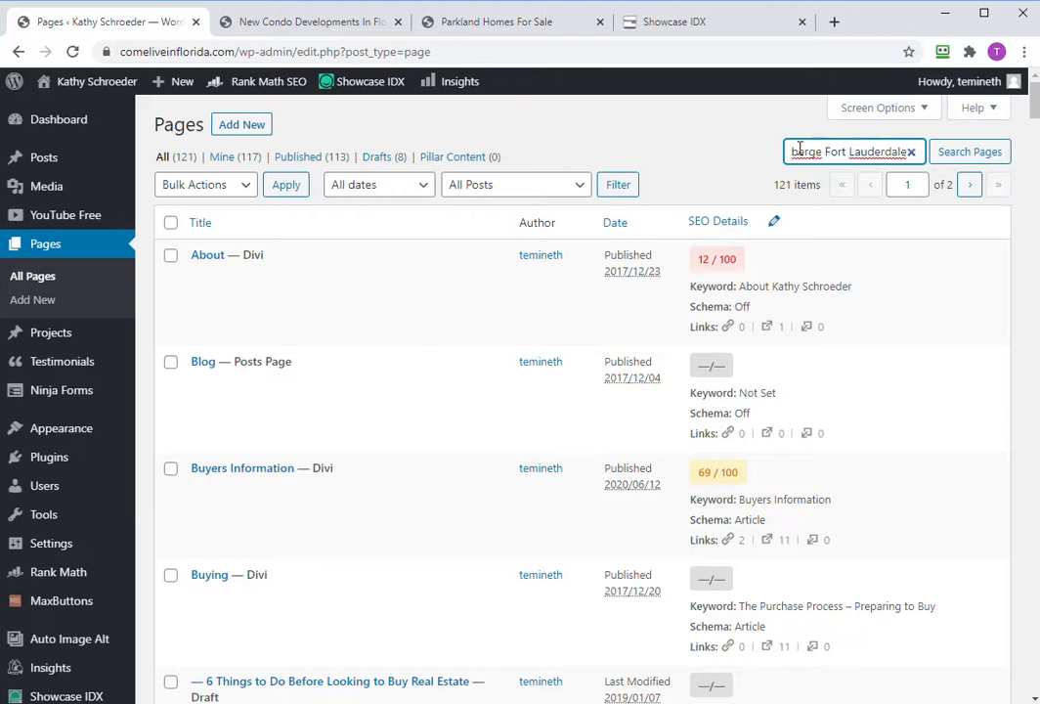
pyautogui.press('Return')
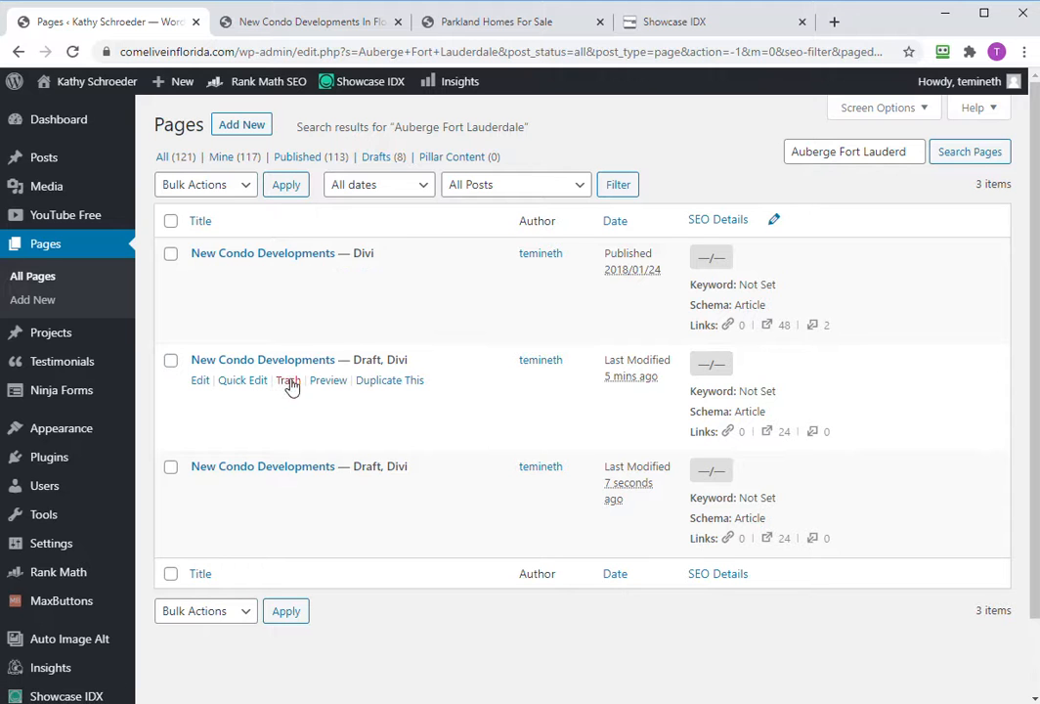
pyautogui.click(287, 383)
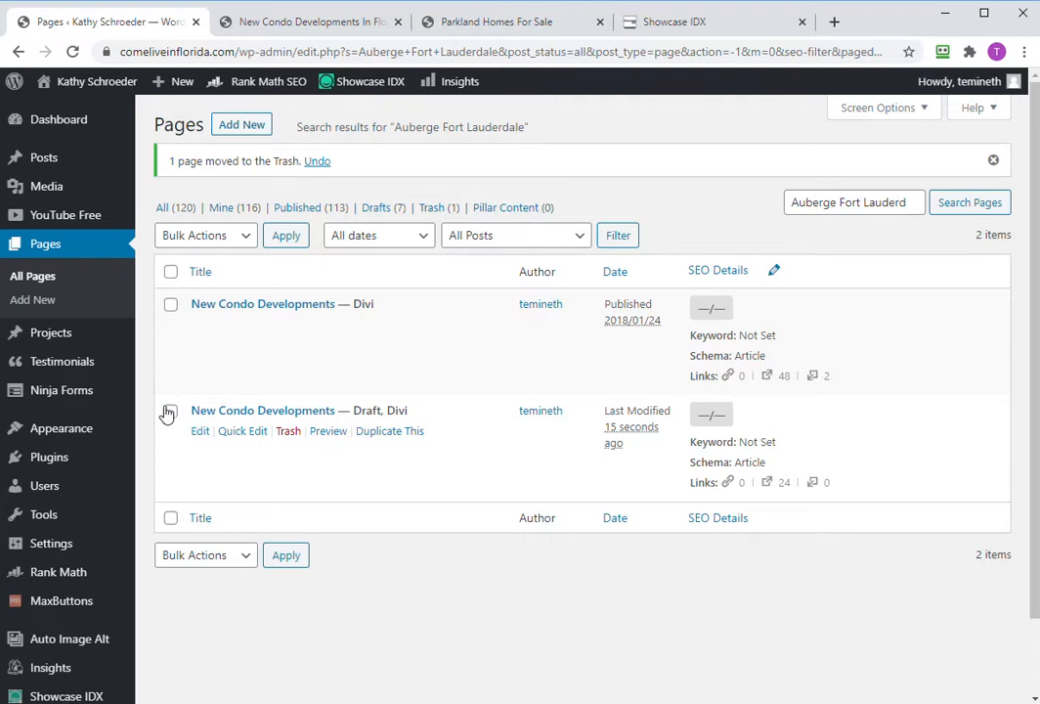
# Open the remaining New Condo Developments draft for editing and change its title to "Auberge Condos for Sale".
pyautogui.click(202, 432)
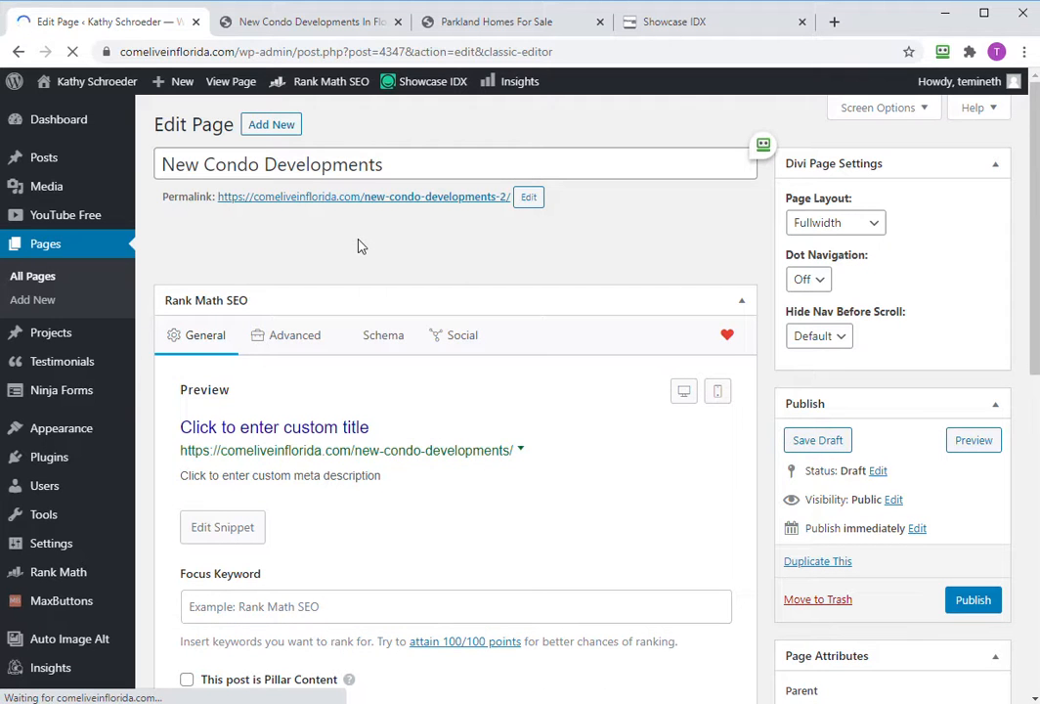
pyautogui.moveTo(392, 171); pyautogui.dragTo(152, 162)
pyautogui.hotkey('ctrl', 'v')
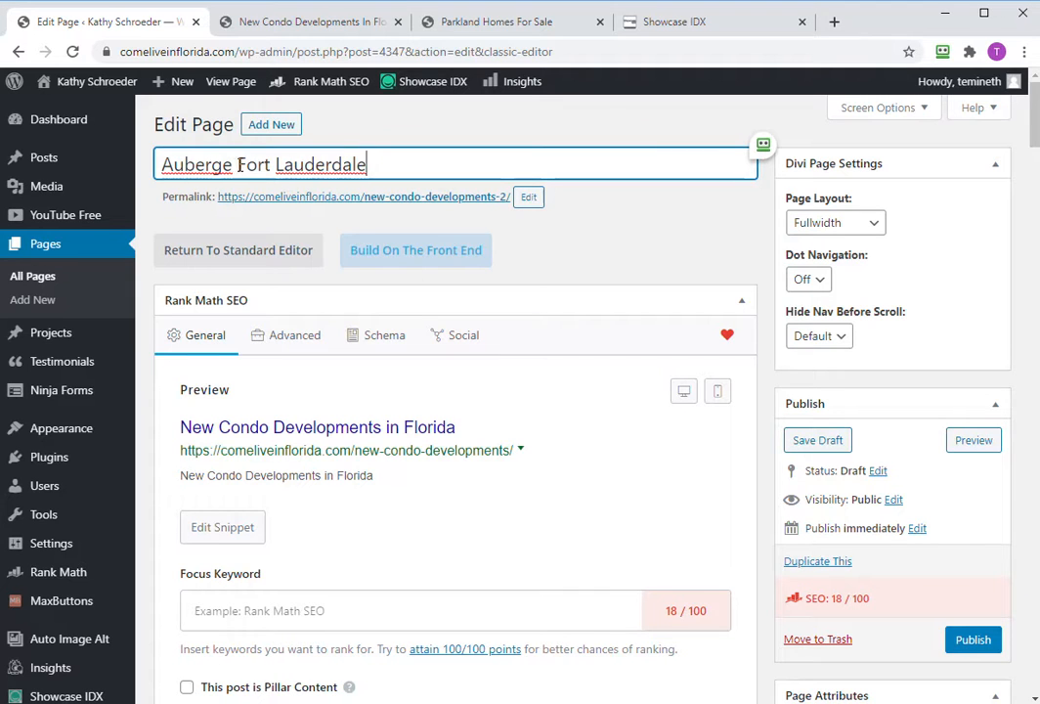
pyautogui.moveTo(237, 164); pyautogui.dragTo(476, 191)
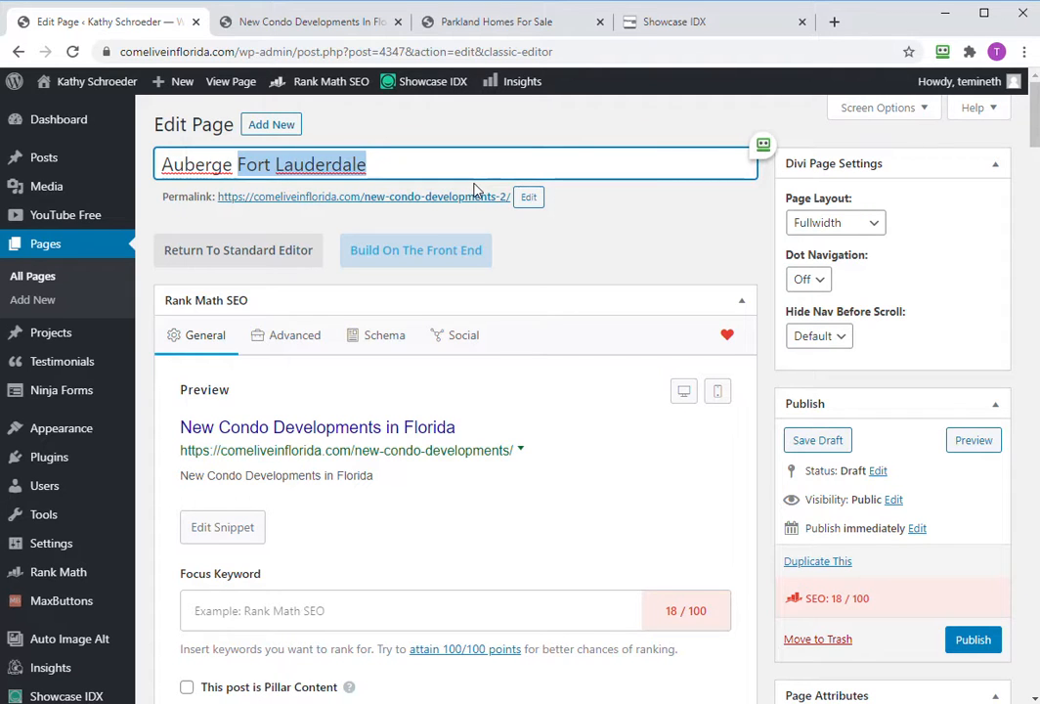
pyautogui.write('Condos for Sale')
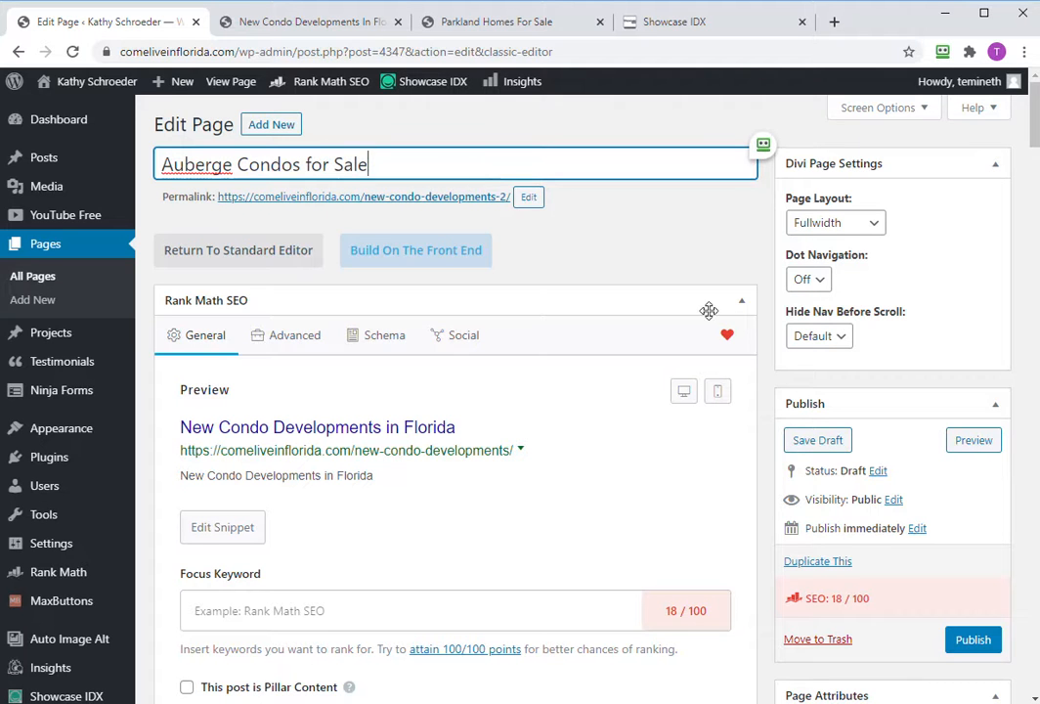
# Assign New Condo Developments as the parent of the Auberge page and publish it.
pyautogui.scroll(-1, 780, 325)
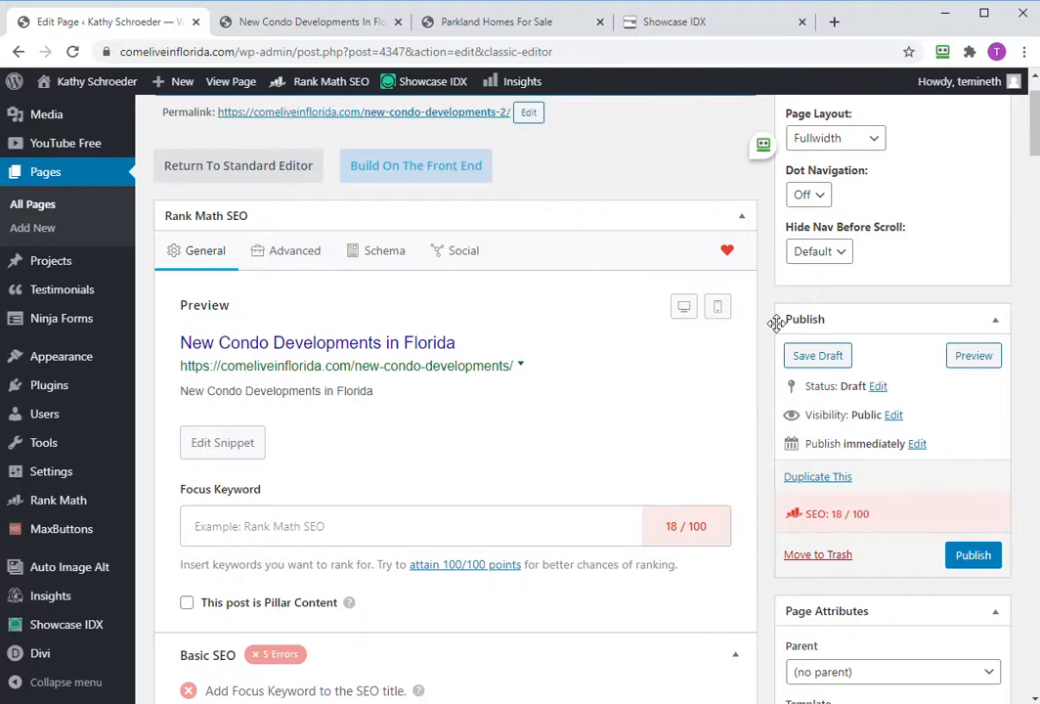
pyautogui.scroll(-3, 776, 323)
pyautogui.click(830, 421)
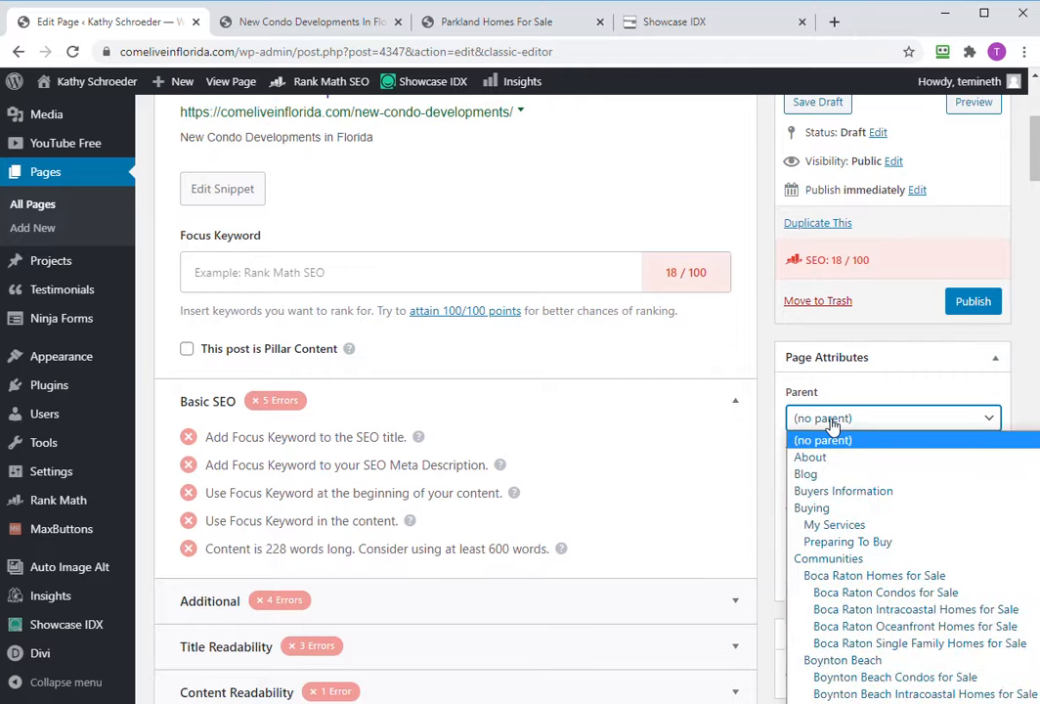
pyautogui.scroll(-10, 847, 493)
pyautogui.scroll(-5, 846, 501)
pyautogui.scroll(-3, 848, 564)
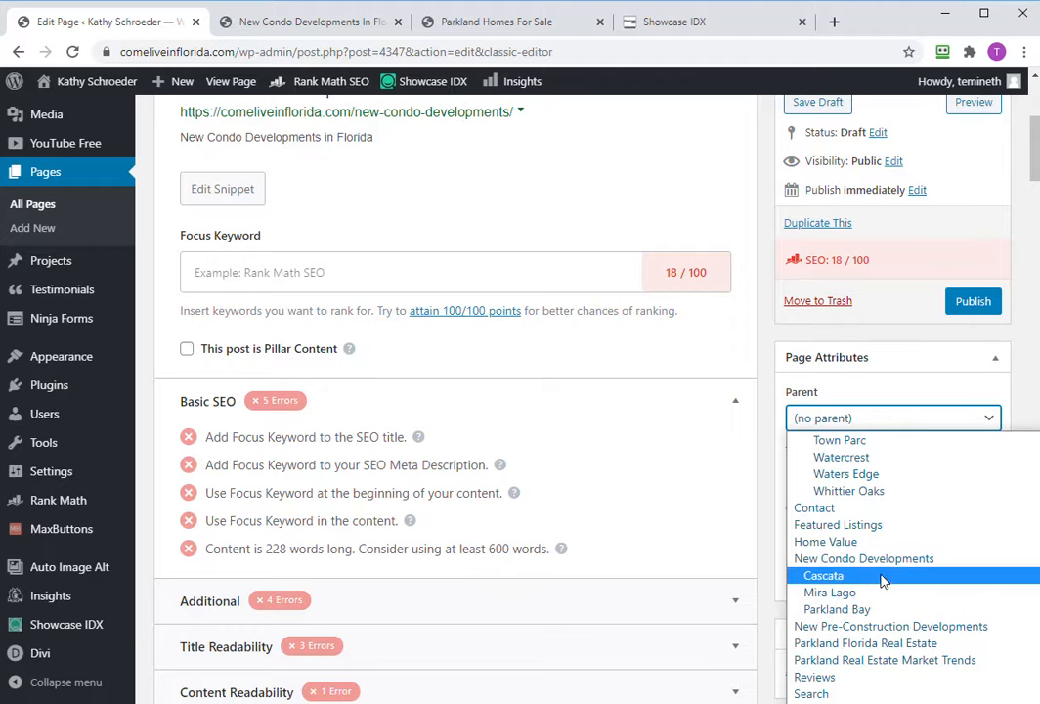
pyautogui.click(882, 559)
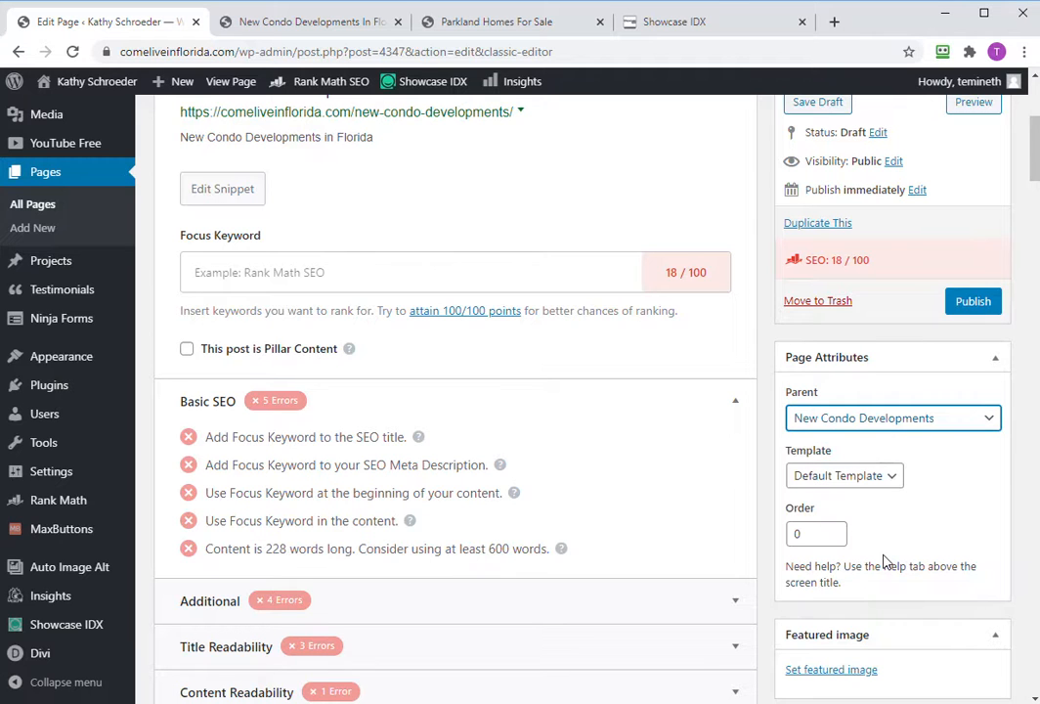
pyautogui.click(963, 309)
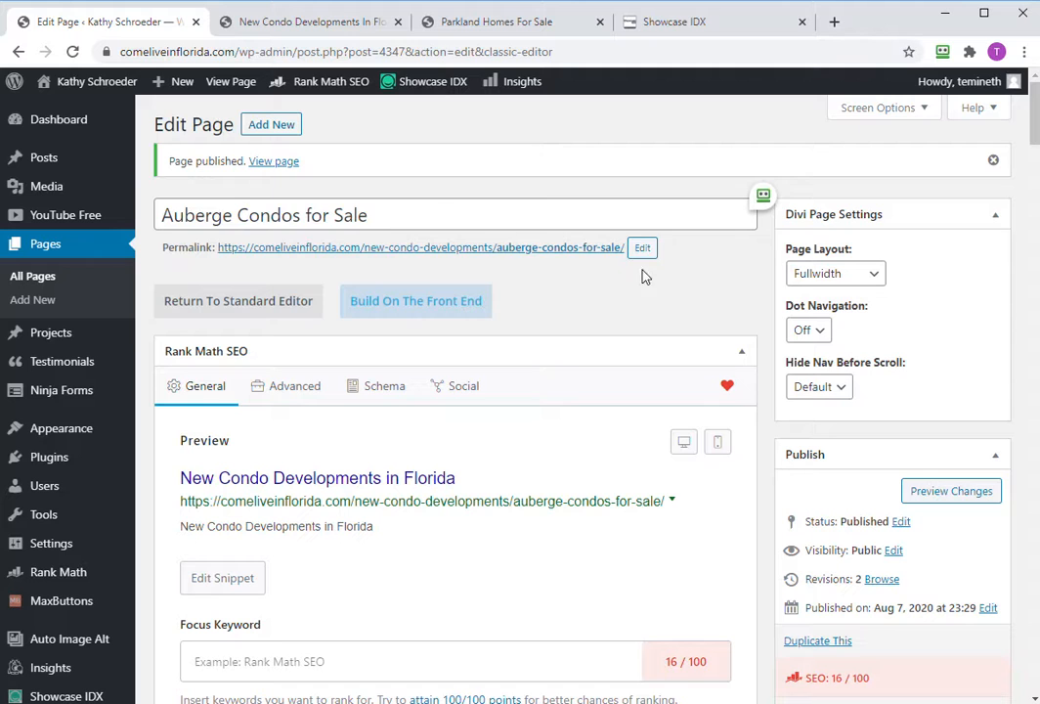
# Copy the page title "Auberge Condos for Sale" into the Rank Math focus keyword.
pyautogui.moveTo(384, 218); pyautogui.dragTo(149, 195)
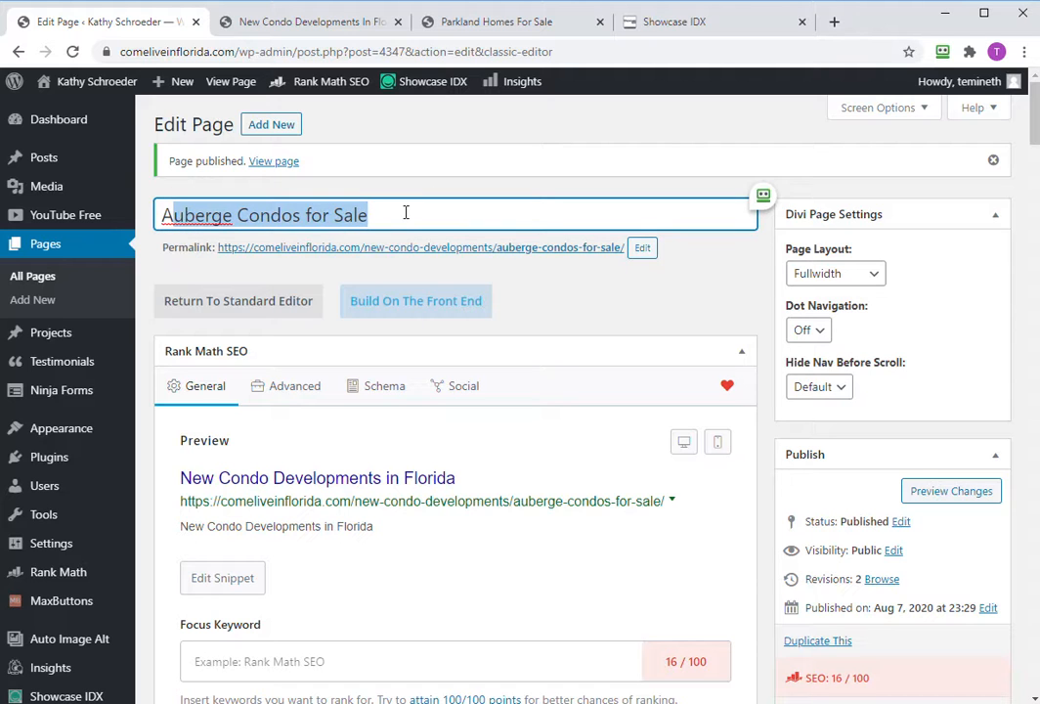
pyautogui.moveTo(405, 212); pyautogui.dragTo(111, 220)
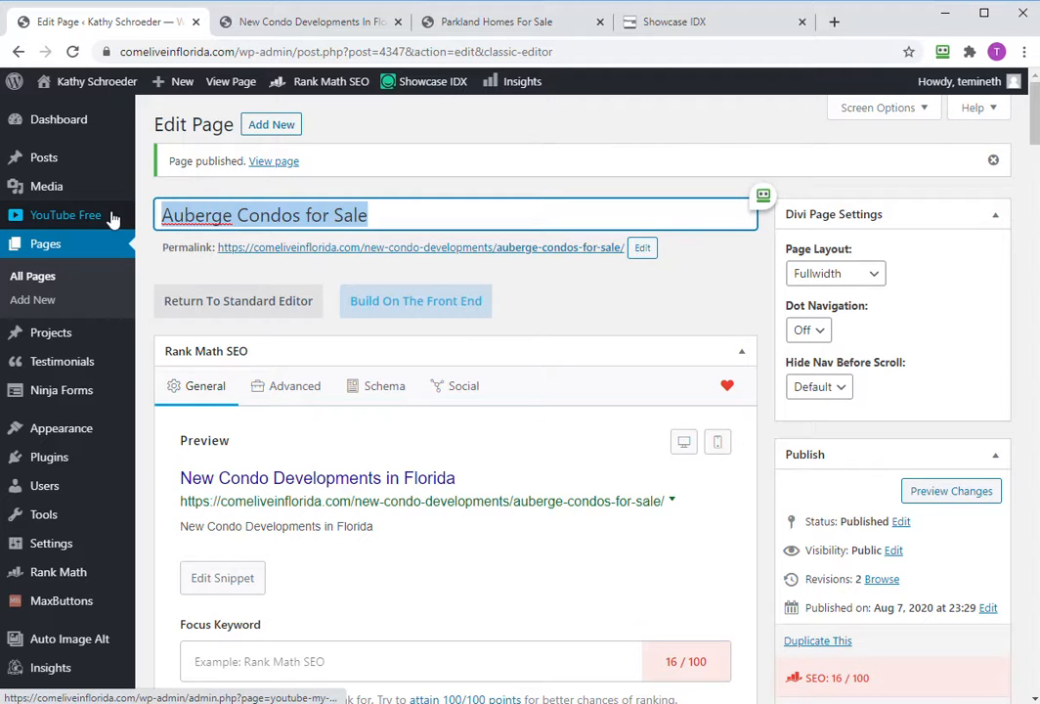
pyautogui.hotkey('ctrl', 'c')
pyautogui.click(270, 657)
pyautogui.hotkey('ctrl', 'v')
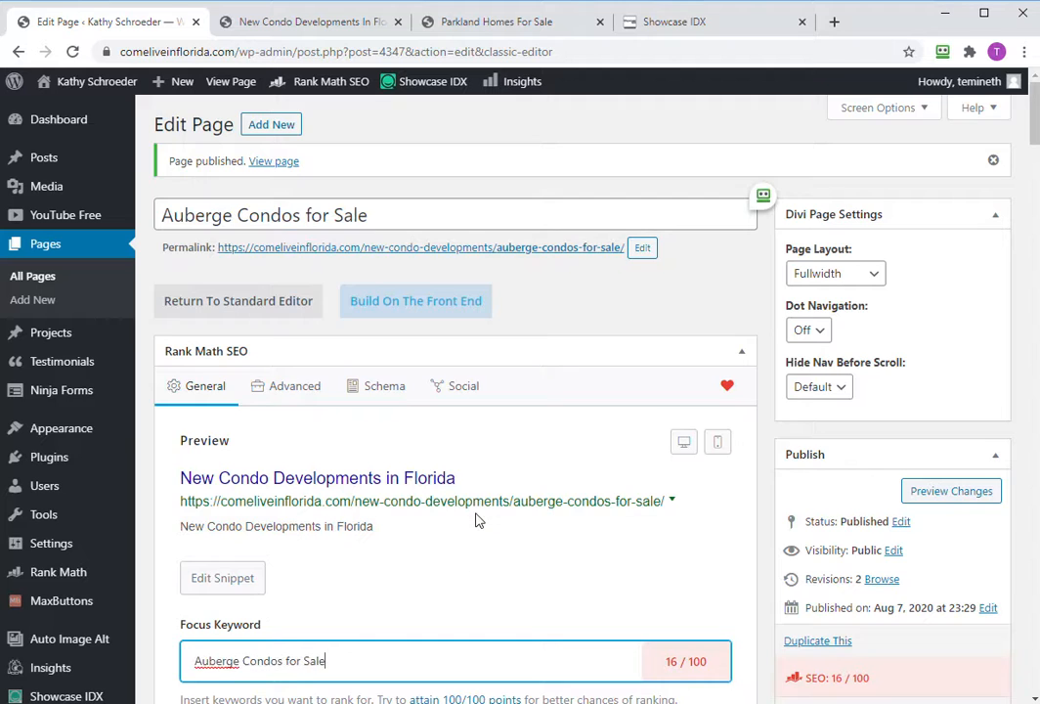
# Replace the description in the Rank Math snippet with "Auberge Condos for Sale a new condo development".
pyautogui.scroll(-2, 476, 521)
pyautogui.click(222, 401)
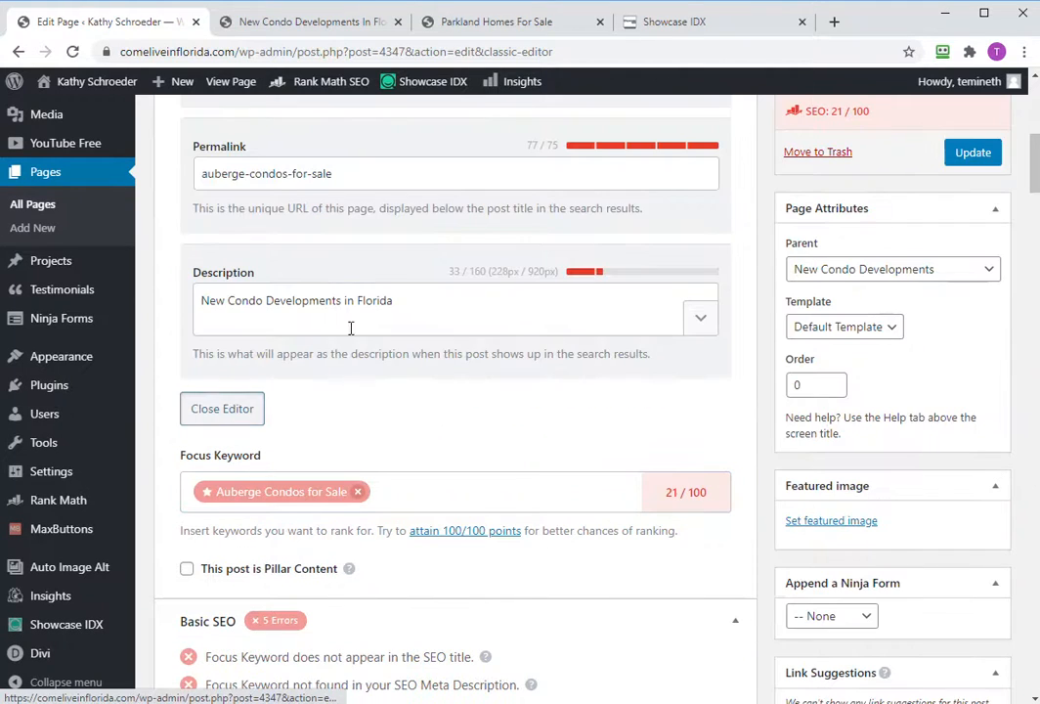
pyautogui.moveTo(402, 299); pyautogui.dragTo(204, 284)
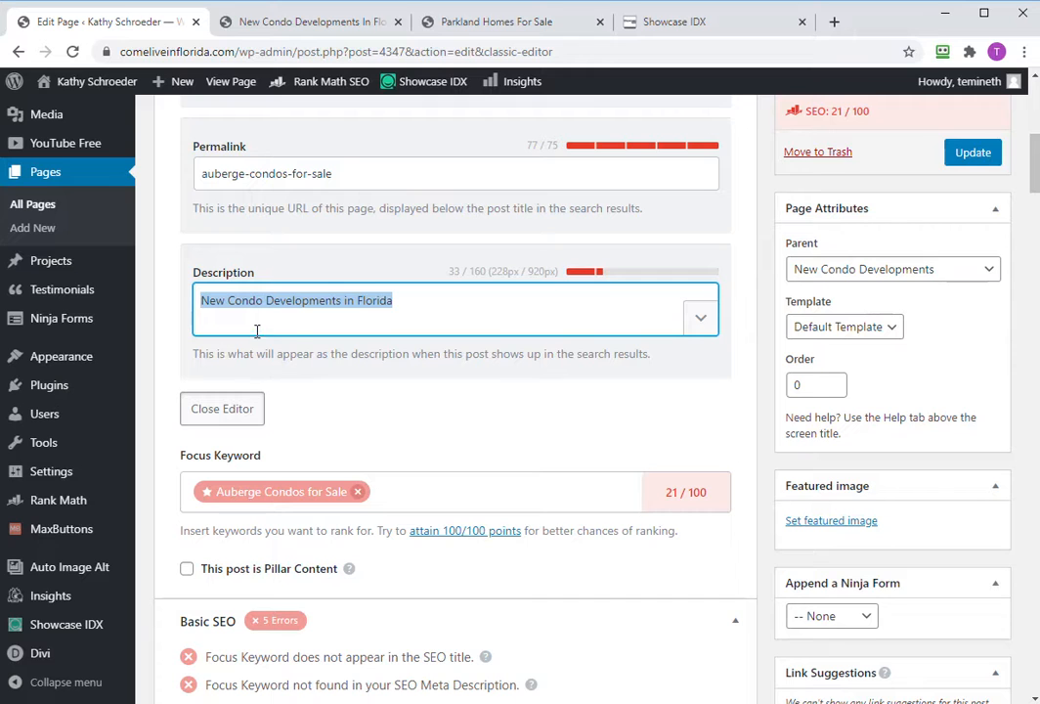
pyautogui.click(411, 300)
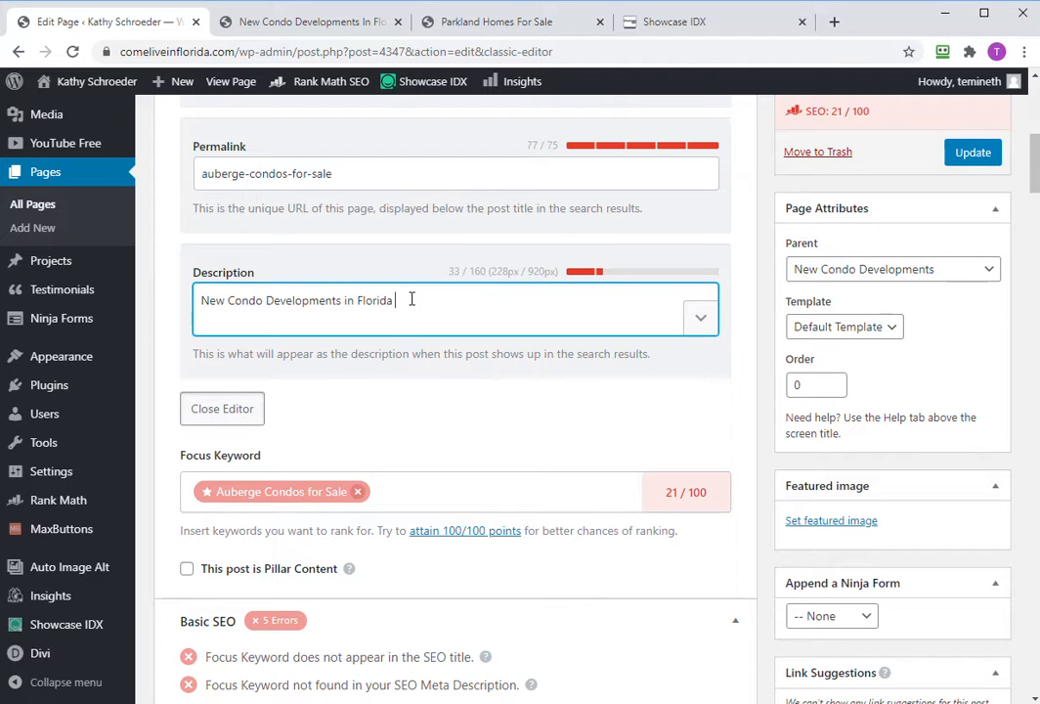
pyautogui.hotkey('ctrl', 'v')
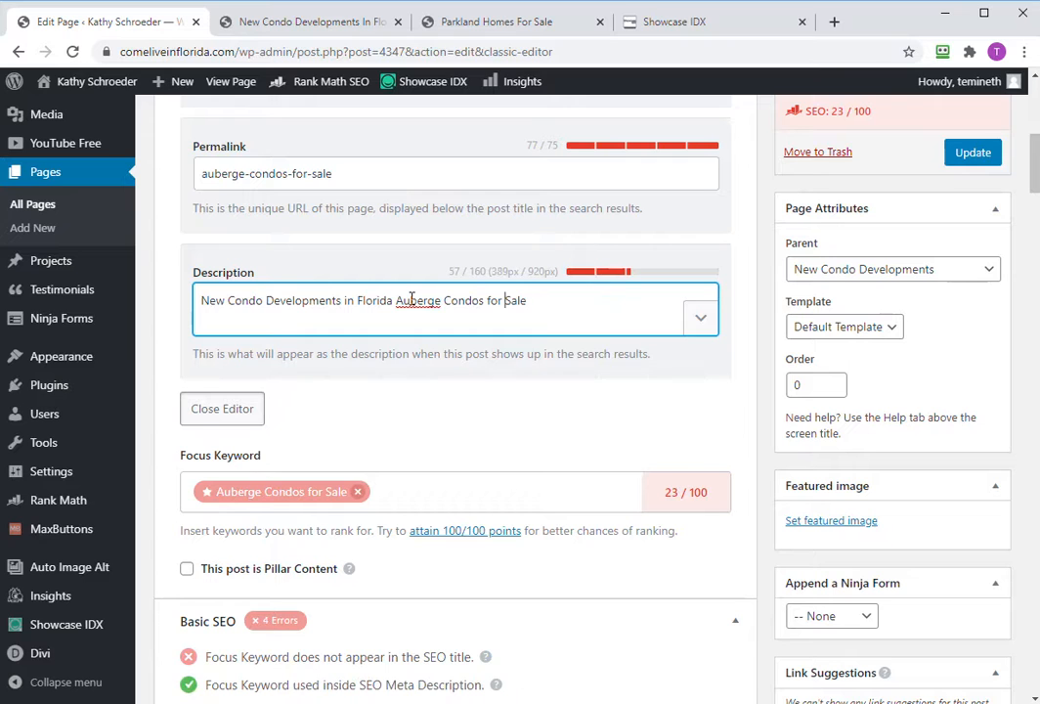
pyautogui.click(397, 300)
pyautogui.press('BackSpace')
pyautogui.press('BackSpace')
pyautogui.press('BackSpace')
pyautogui.press('BackSpace')
pyautogui.press('BackSpace')
pyautogui.press('BackSpace')
pyautogui.press('BackSpace')
pyautogui.press('BackSpace')
pyautogui.press('BackSpace')
pyautogui.press('BackSpace')
pyautogui.press('BackSpace')
pyautogui.press('BackSpace')
pyautogui.press('BackSpace')
pyautogui.press('BackSpace')
pyautogui.press('BackSpace')
pyautogui.press('BackSpace')
pyautogui.press('BackSpace')
pyautogui.press('BackSpace')
pyautogui.press('BackSpace')
pyautogui.press('BackSpace')
pyautogui.press('BackSpace')
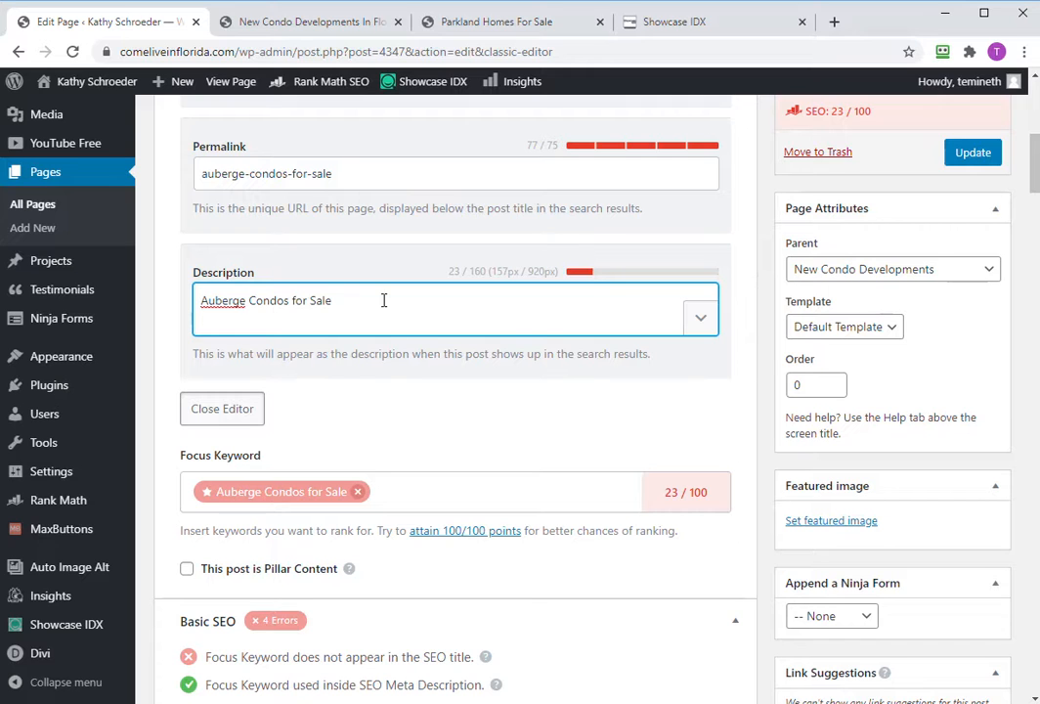
pyautogui.write('ew condo development')
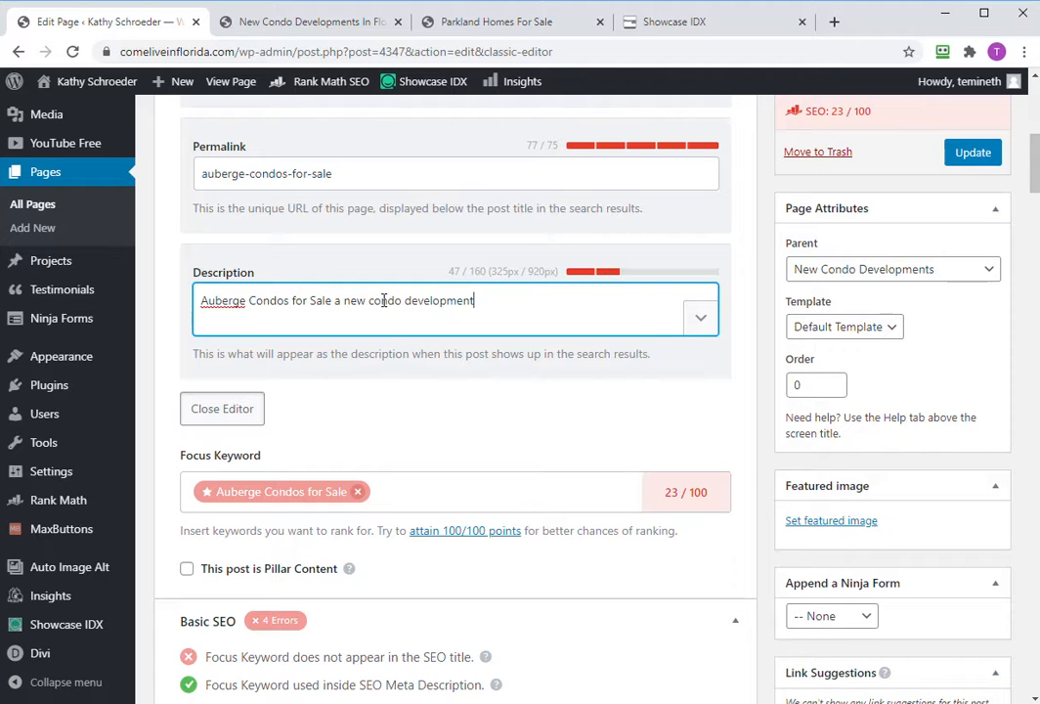
pyautogui.click(359, 176)
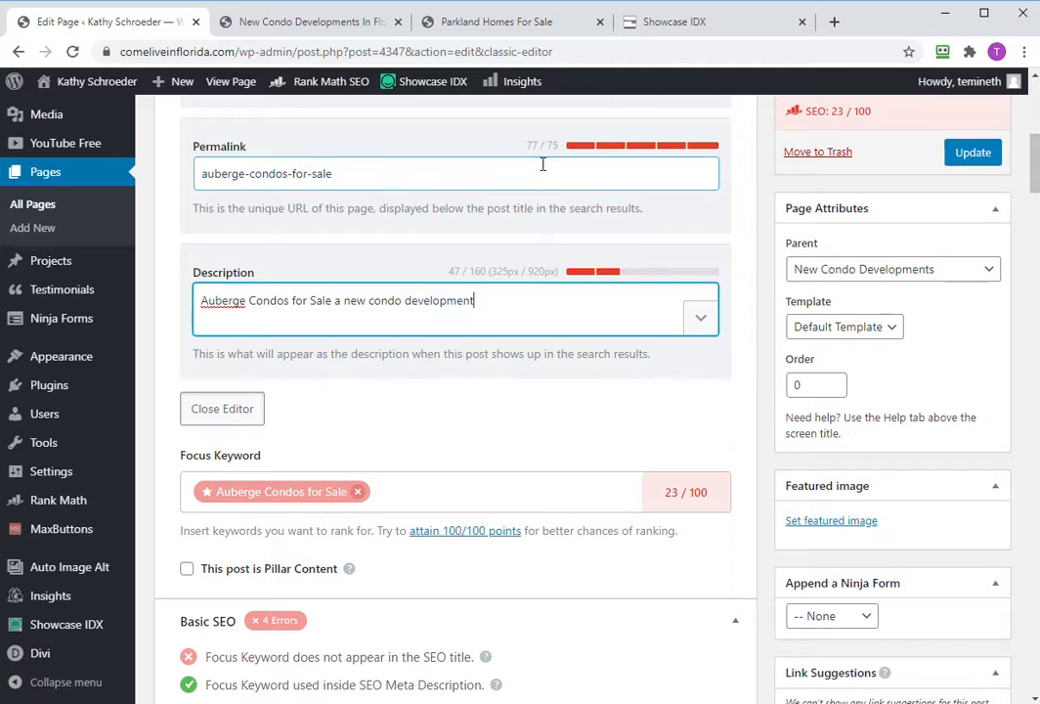
pyautogui.click(364, 182)
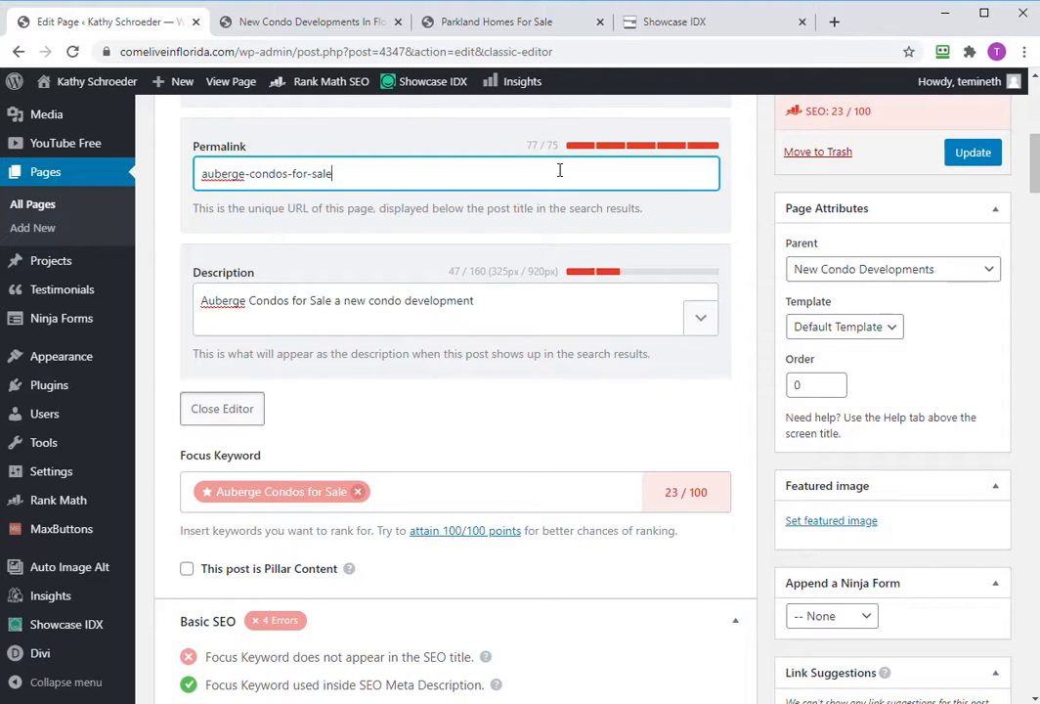
pyautogui.scroll(-2, 553, 205)
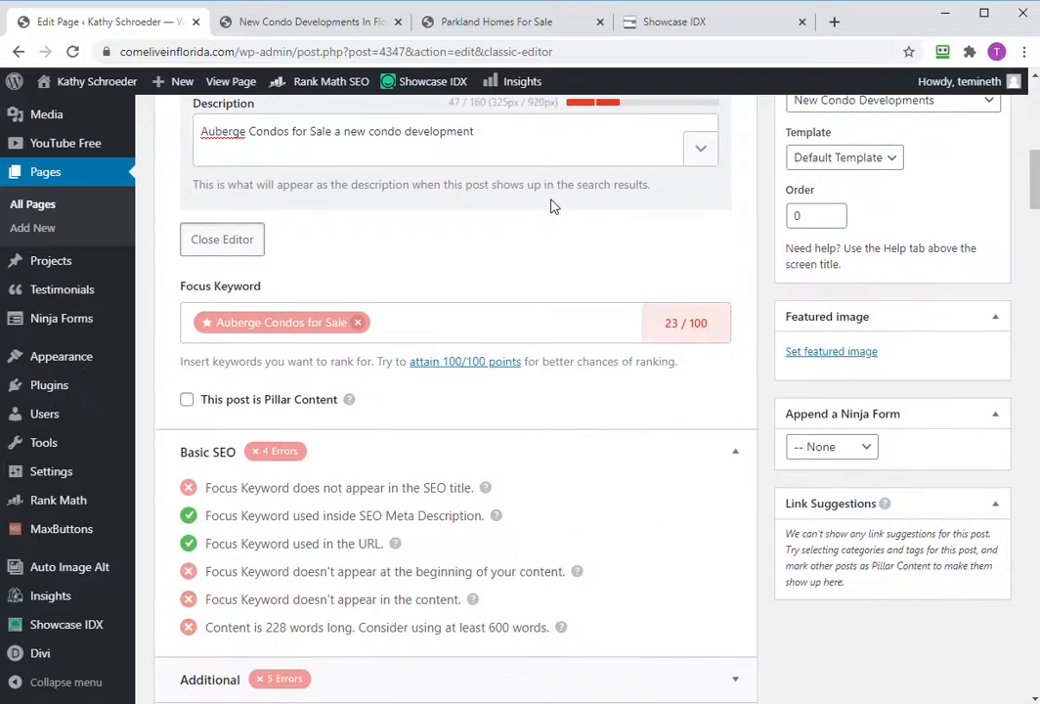
# Replace the Rank Math snippet title with "Auberge Condos for Sale", copied from the snippet description.
pyautogui.scroll(4, 552, 220)
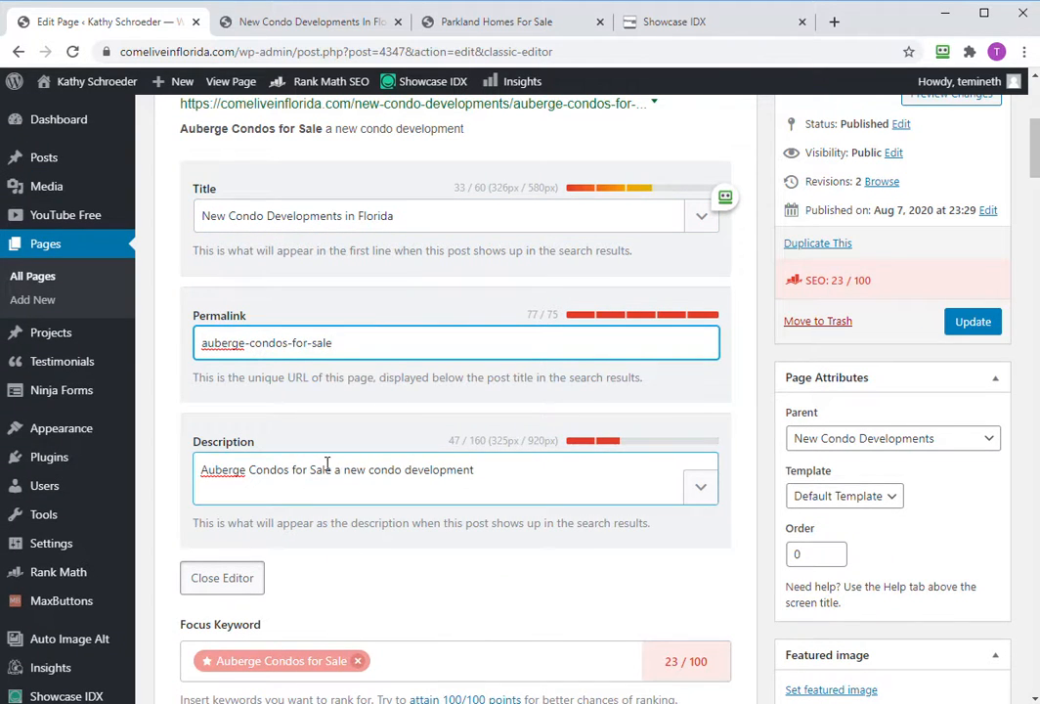
pyautogui.moveTo(329, 470); pyautogui.dragTo(198, 470)
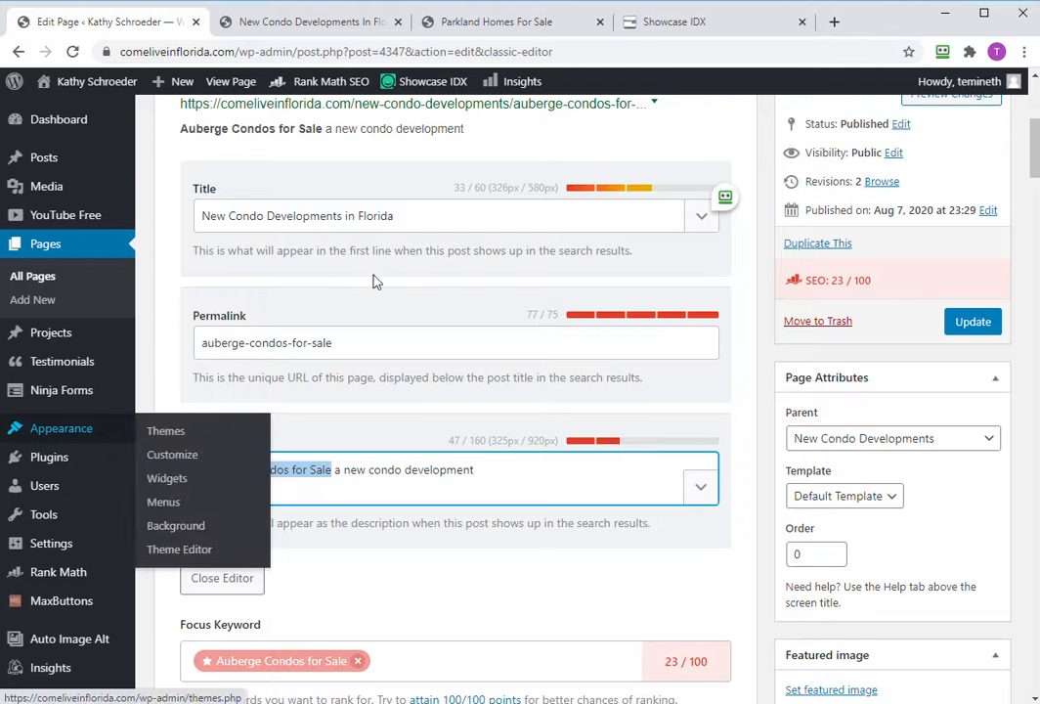
pyautogui.hotkey('ctrl', 'c')
pyautogui.click(317, 216)
pyautogui.hotkey('ctrl', 'a')
pyautogui.hotkey('ctrl', 'v')
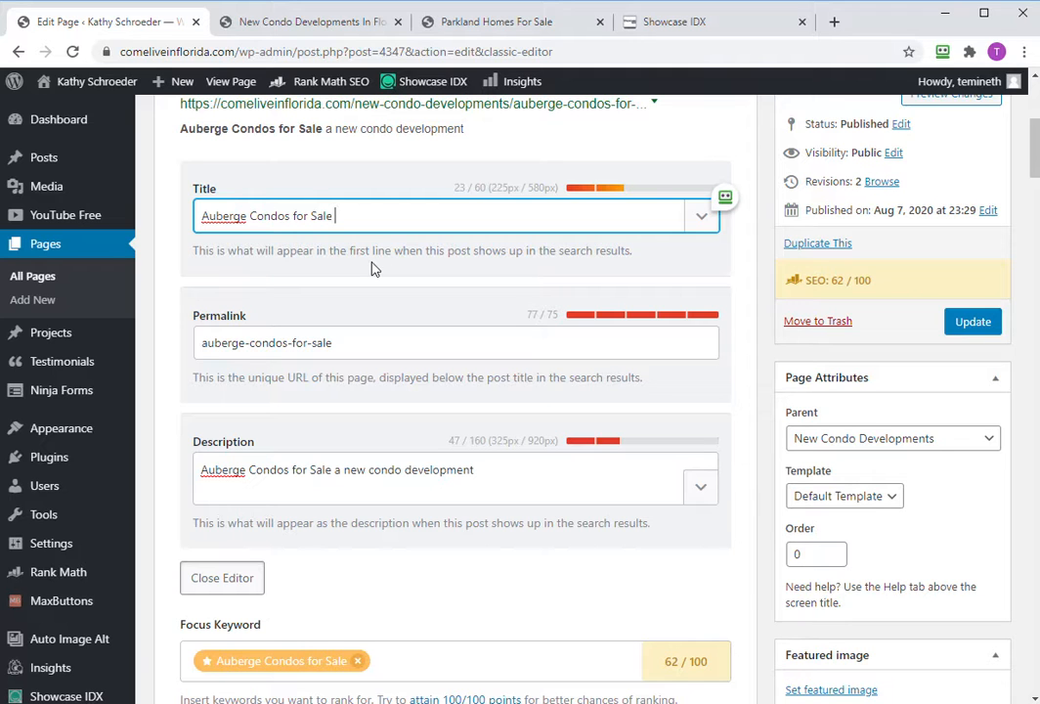
# Append the Separator Character and Site Title variables to the Rank Math snippet title.
pyautogui.click(701, 216)
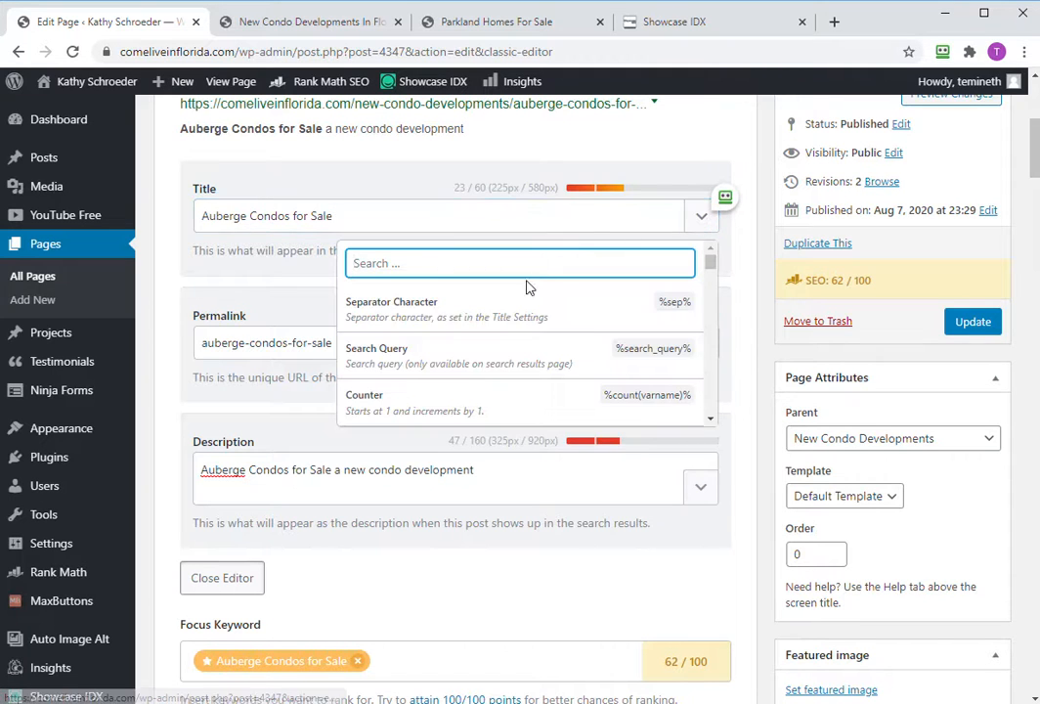
pyautogui.click(612, 312)
pyautogui.click(702, 218)
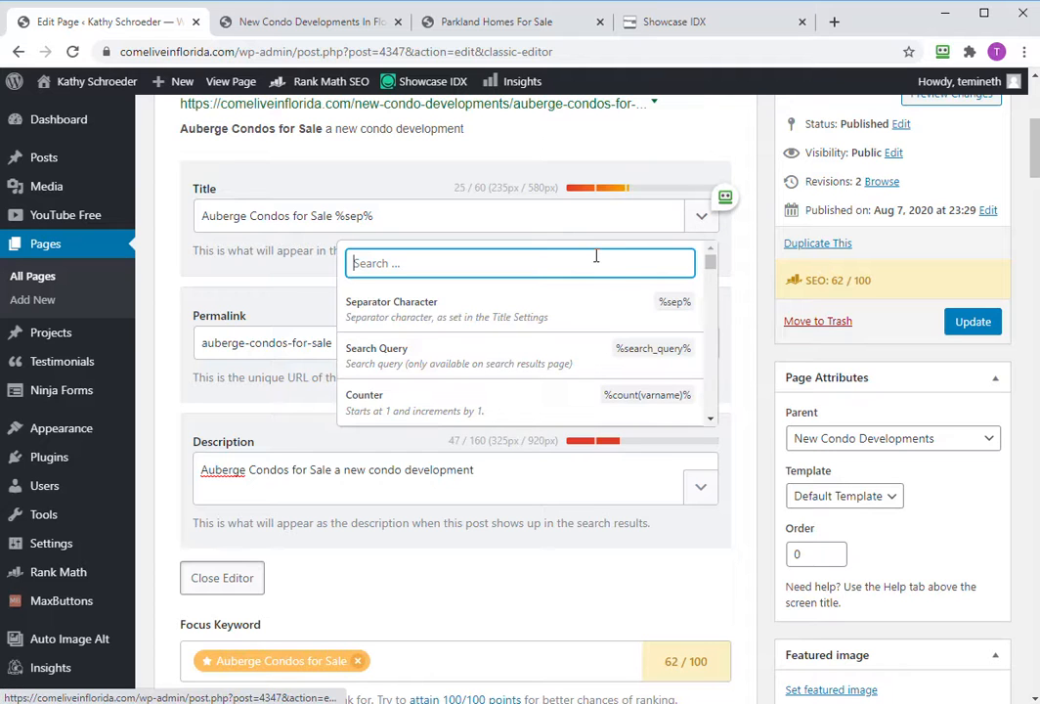
pyautogui.write('sit')
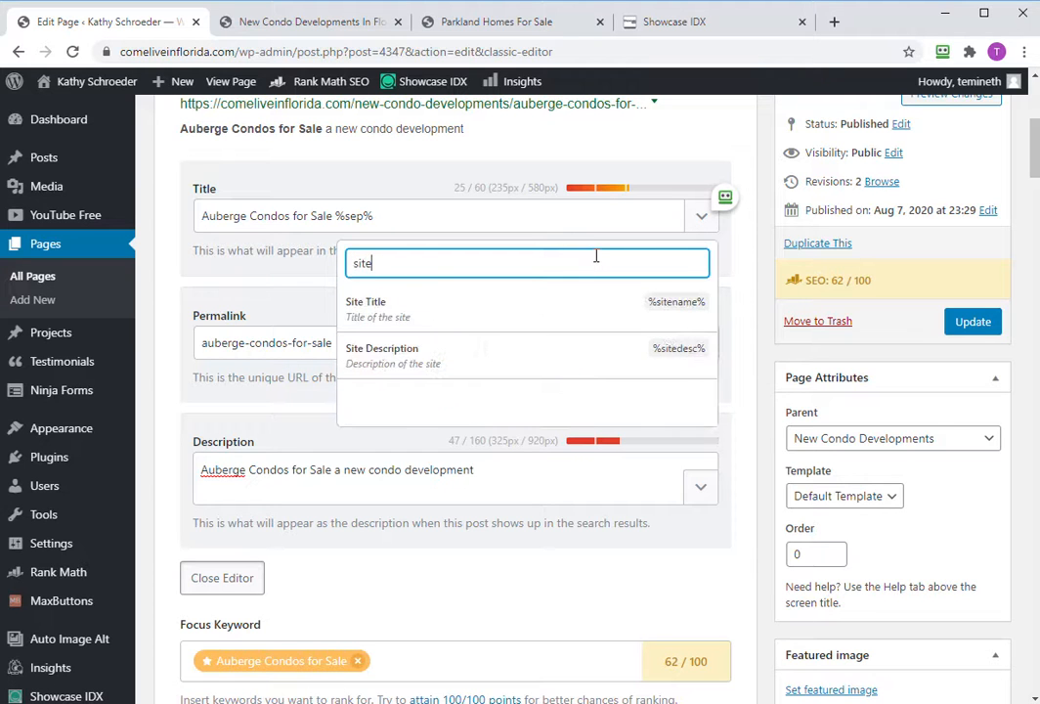
pyautogui.write('e')
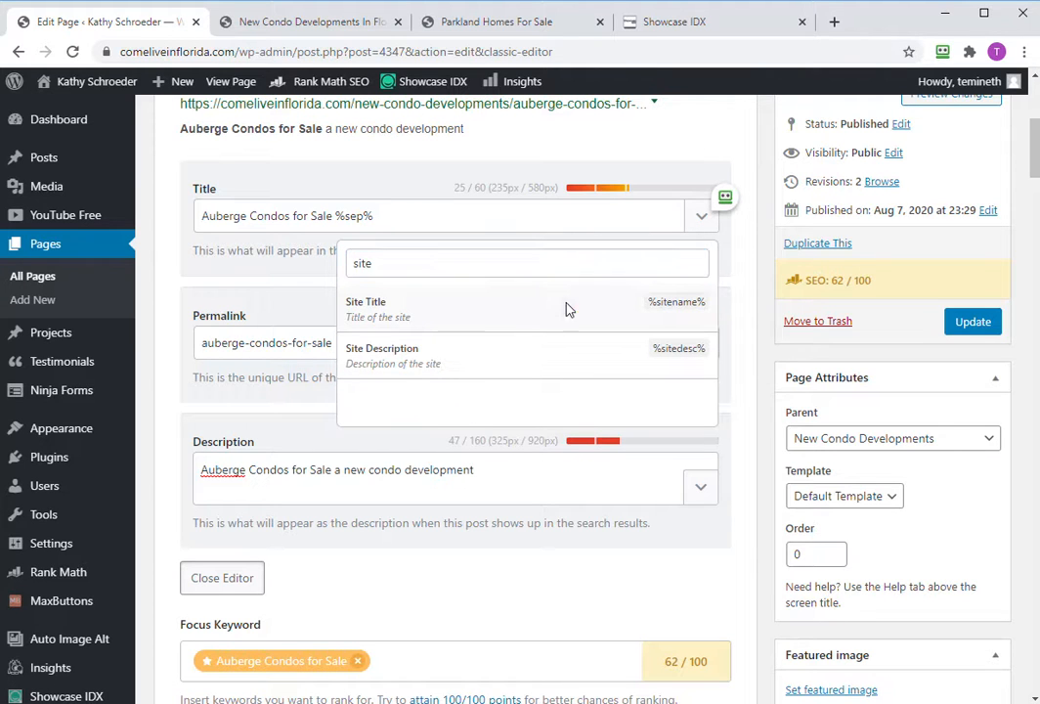
pyautogui.click(564, 309)
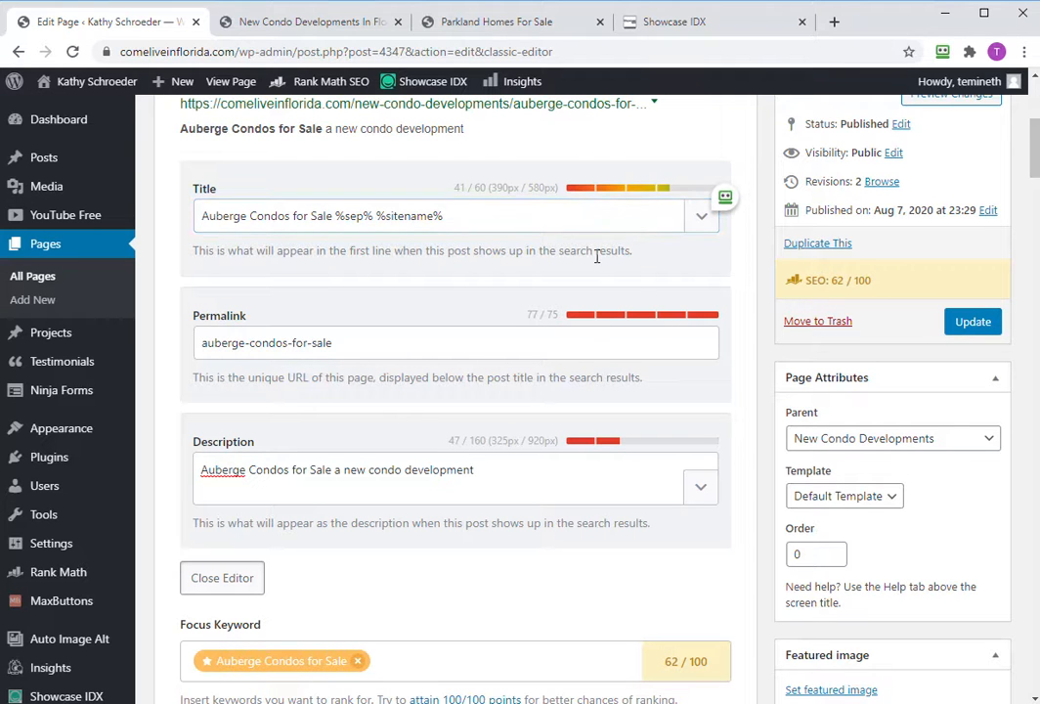
# Replace the %sitename% variable in the snippet title with "Come Live in Florida" and update the page.
pyautogui.scroll(-2, 597, 262)
pyautogui.scroll(3, 597, 267)
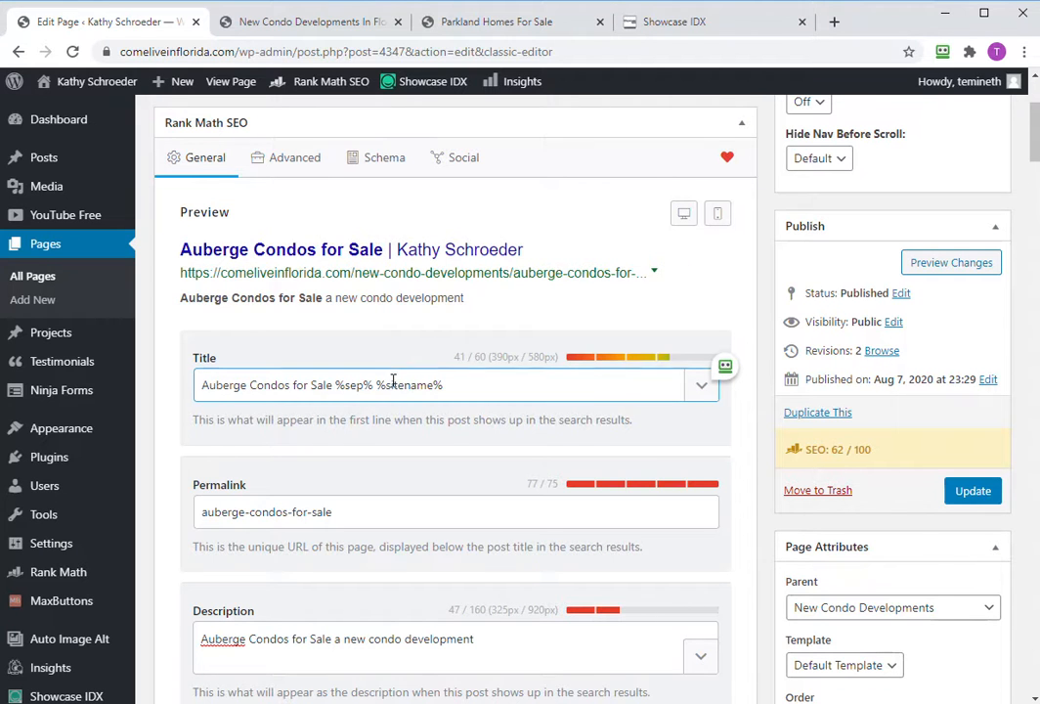
pyautogui.moveTo(378, 386); pyautogui.dragTo(471, 388)
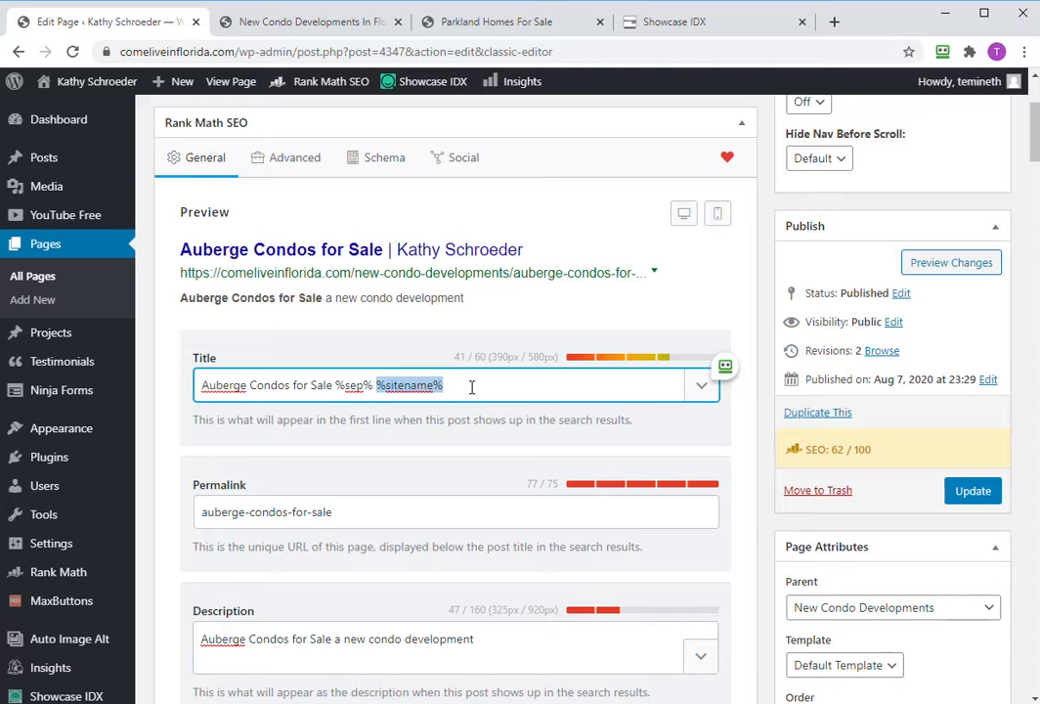
pyautogui.write('C')
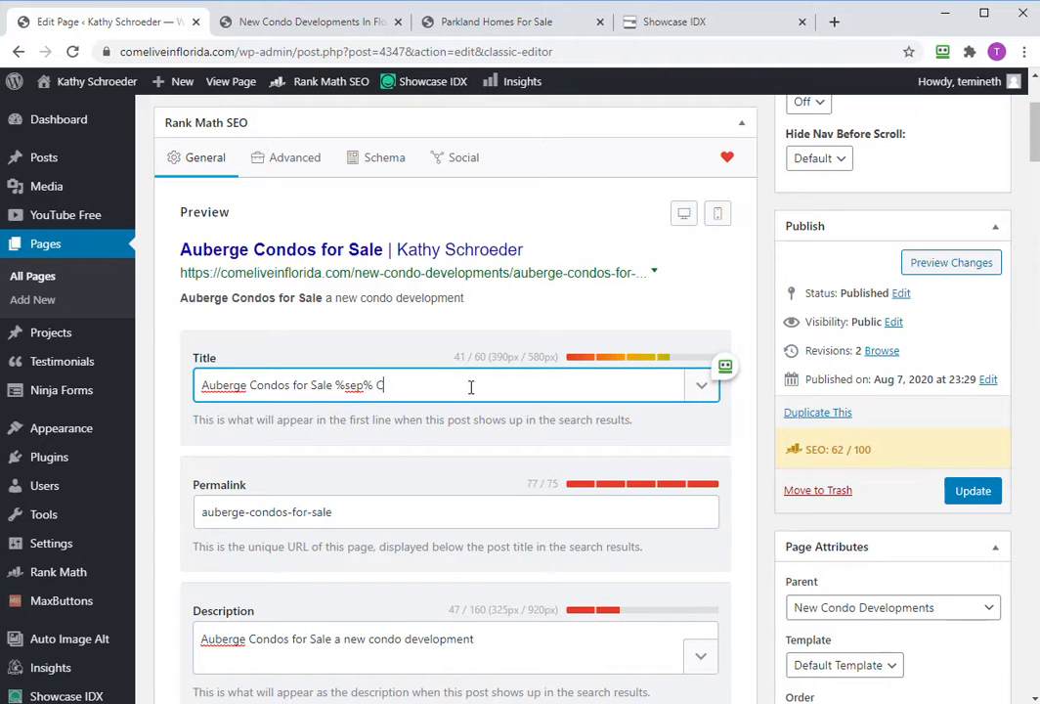
pyautogui.write('ome Live in Florida')
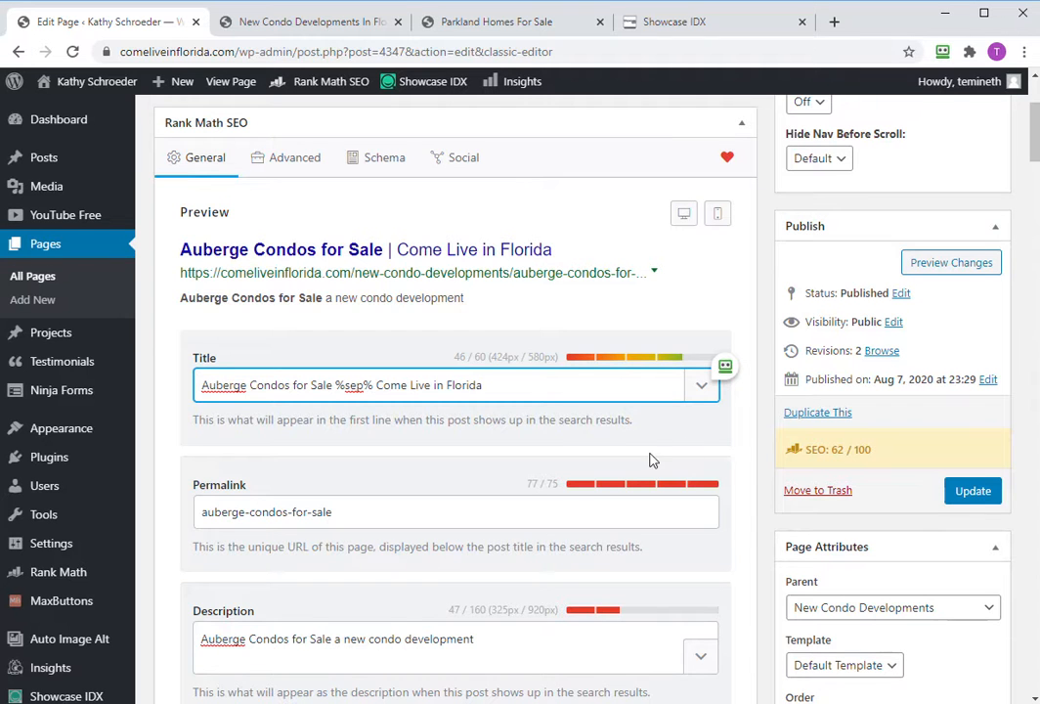
pyautogui.scroll(-3, 651, 449)
pyautogui.scroll(5, 651, 442)
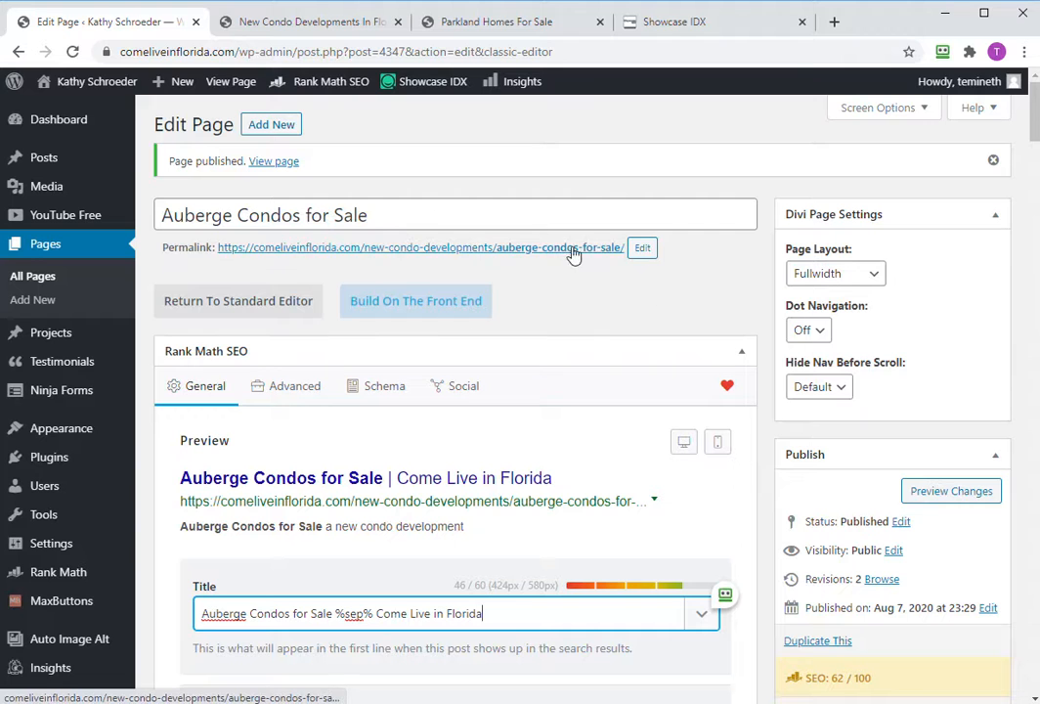
pyautogui.scroll(-3, 711, 464)
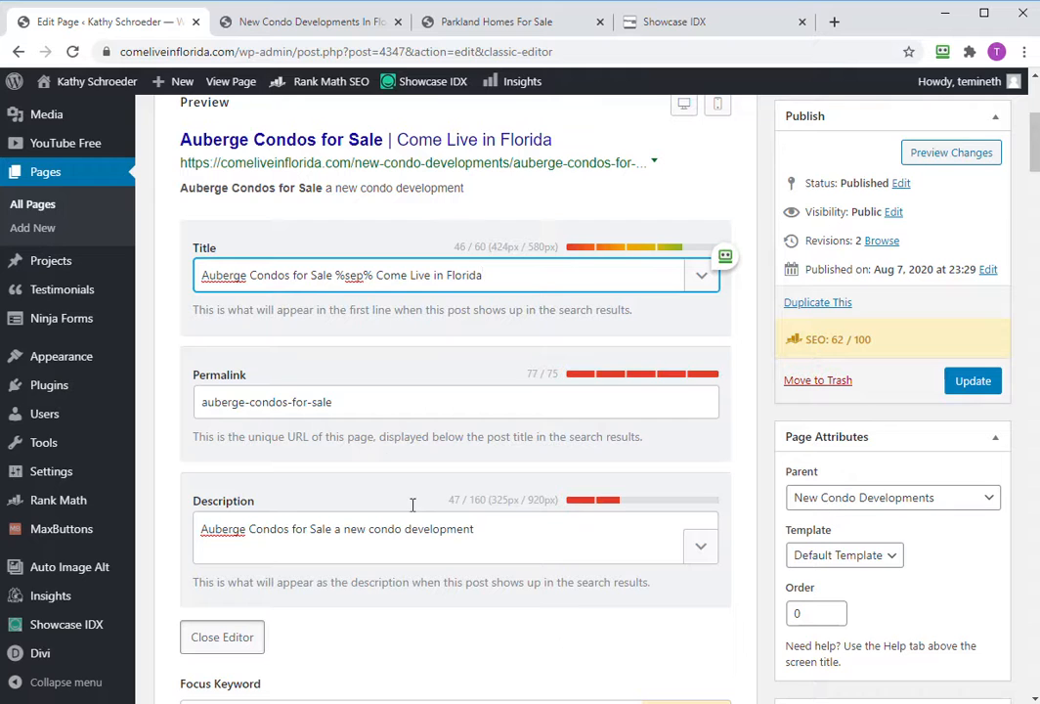
pyautogui.click(972, 381)
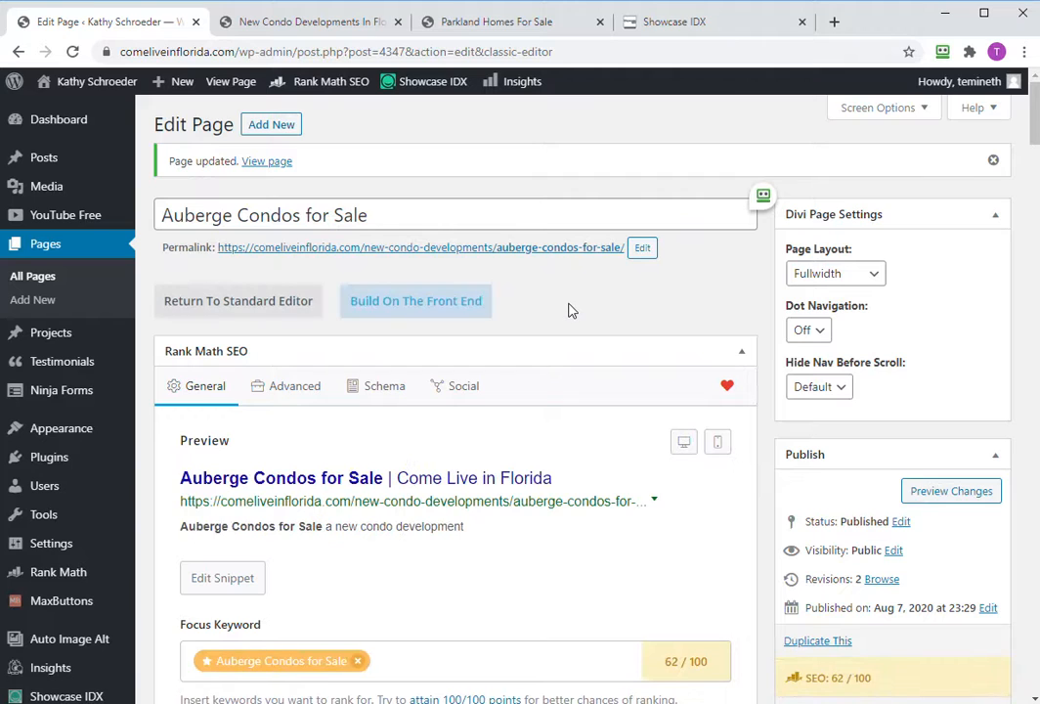
# Open the Auberge Condos for Sale page in the Divi front-end visual builder.
pyautogui.scroll(-7, 571, 311)
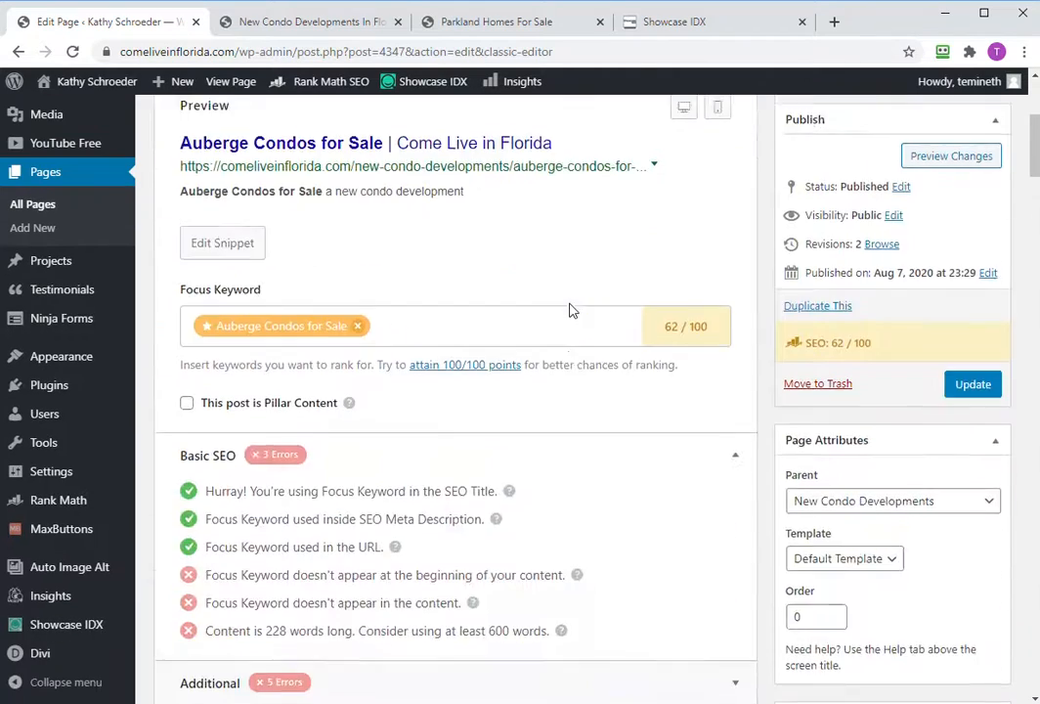
pyautogui.scroll(8, 572, 311)
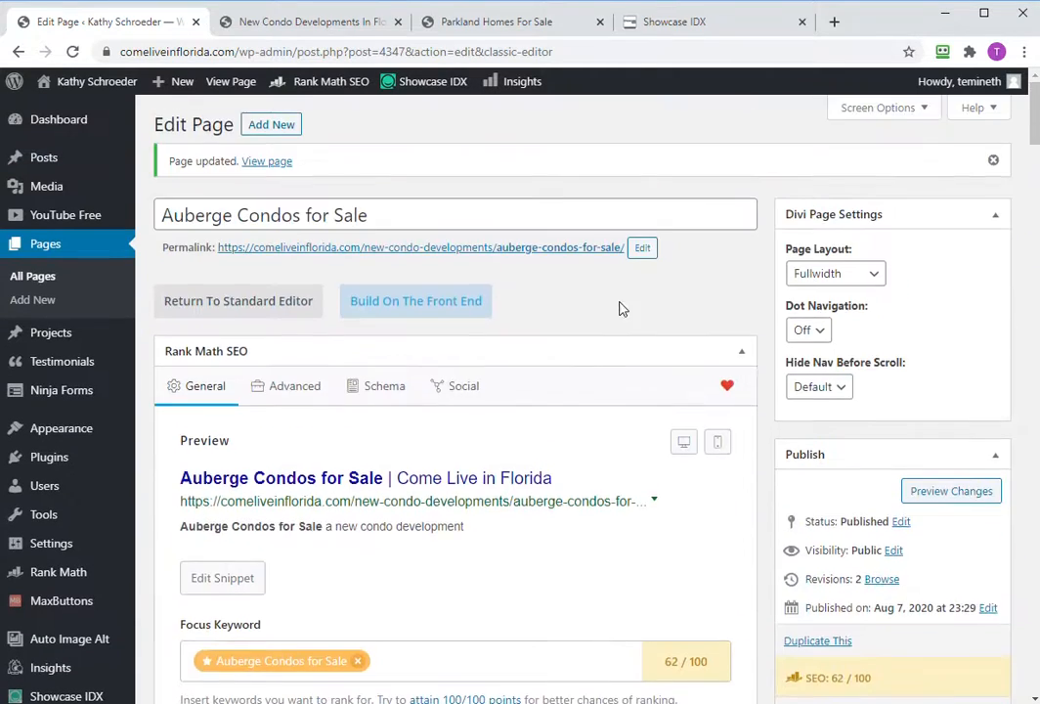
pyautogui.click(447, 321)
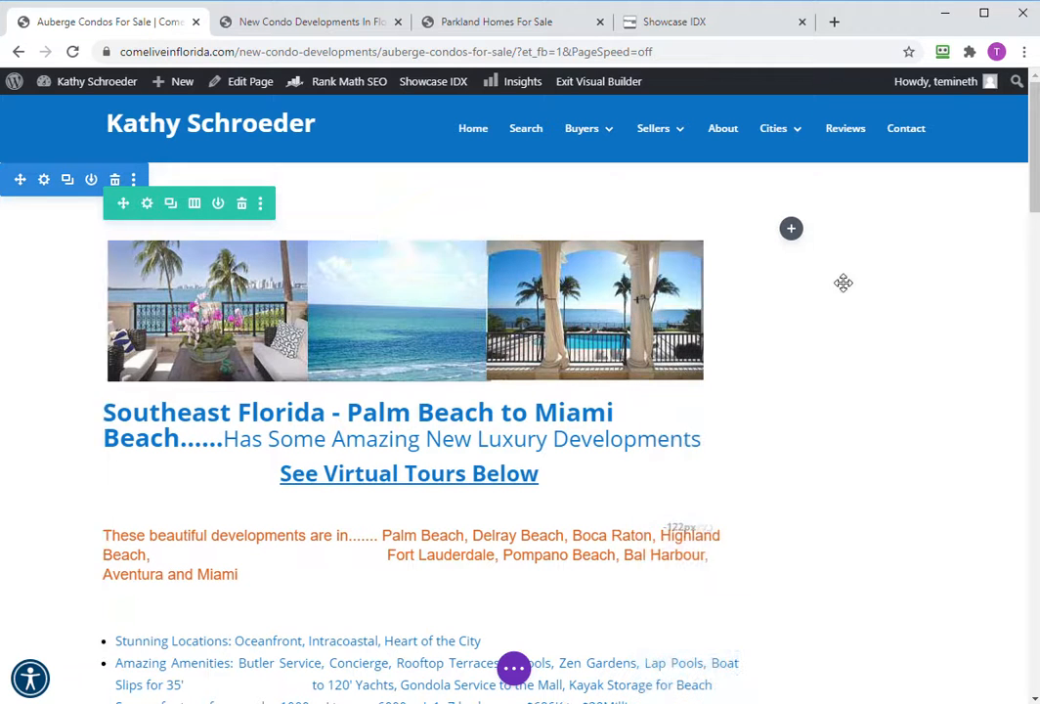
# Change the intro row to a single full-width column and delete the blank gap after "Boat Slips for 35'".
pyautogui.click(194, 205)
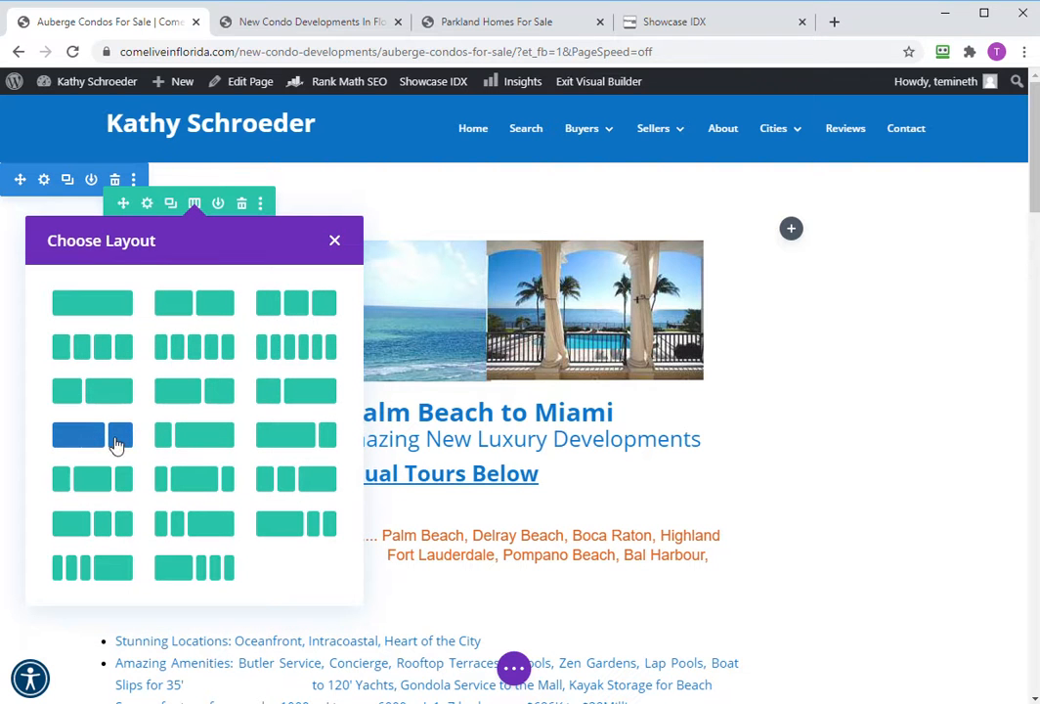
pyautogui.click(102, 306)
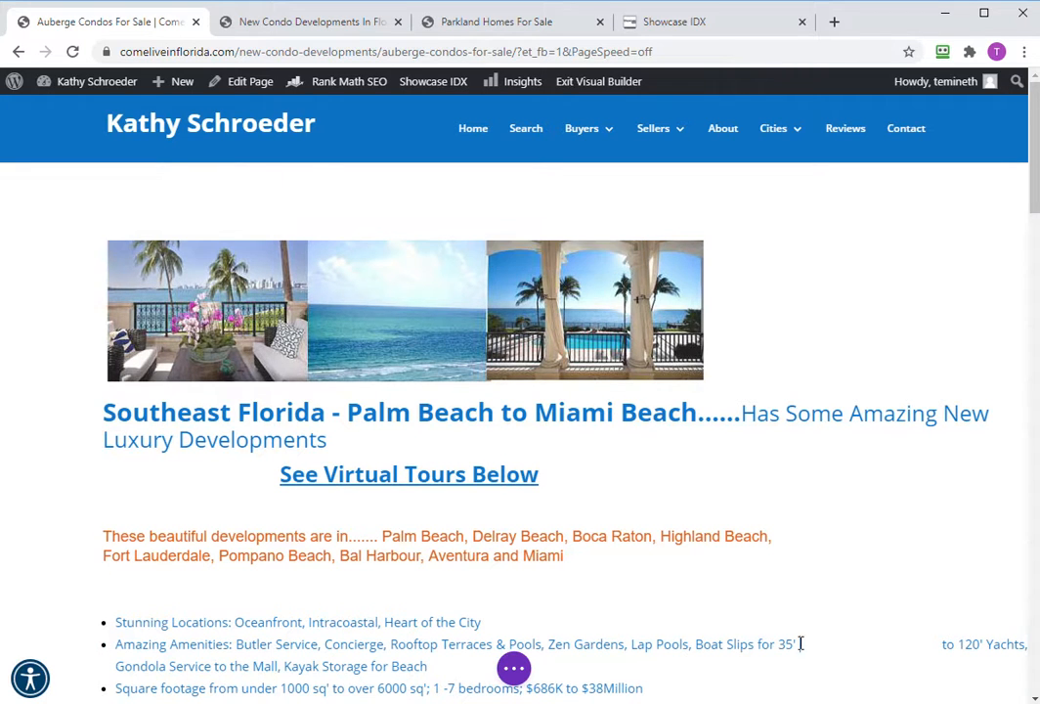
pyautogui.moveTo(797, 645); pyautogui.dragTo(929, 648)
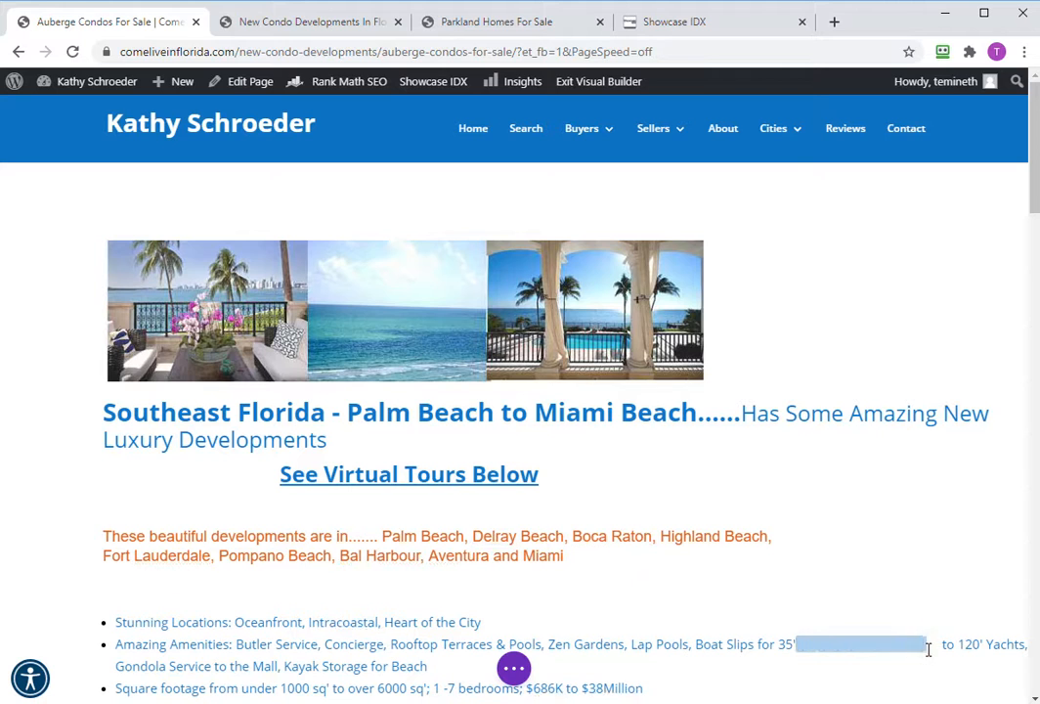
pyautogui.press('Delete')
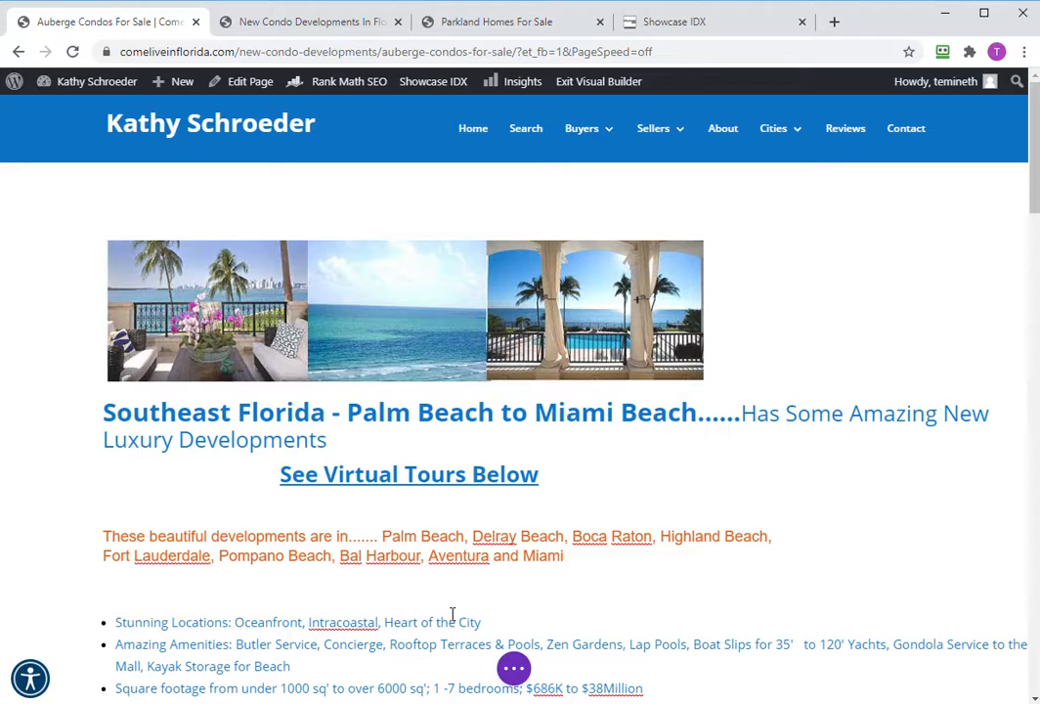
# Delete the three-photo banner image above the Southeast Florida heading.
pyautogui.scroll(-1, 452, 614)
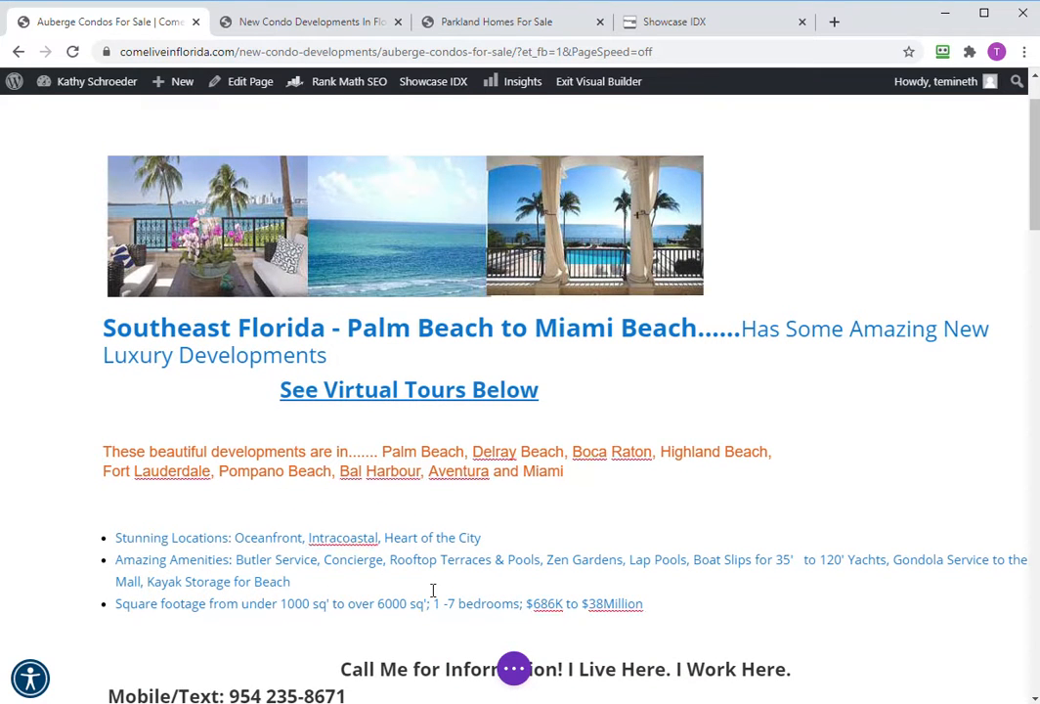
pyautogui.scroll(1, 276, 485)
pyautogui.scroll(-4, 277, 485)
pyautogui.scroll(3, 277, 485)
pyautogui.scroll(-2, 390, 398)
pyautogui.scroll(2, 390, 399)
pyautogui.click(433, 204)
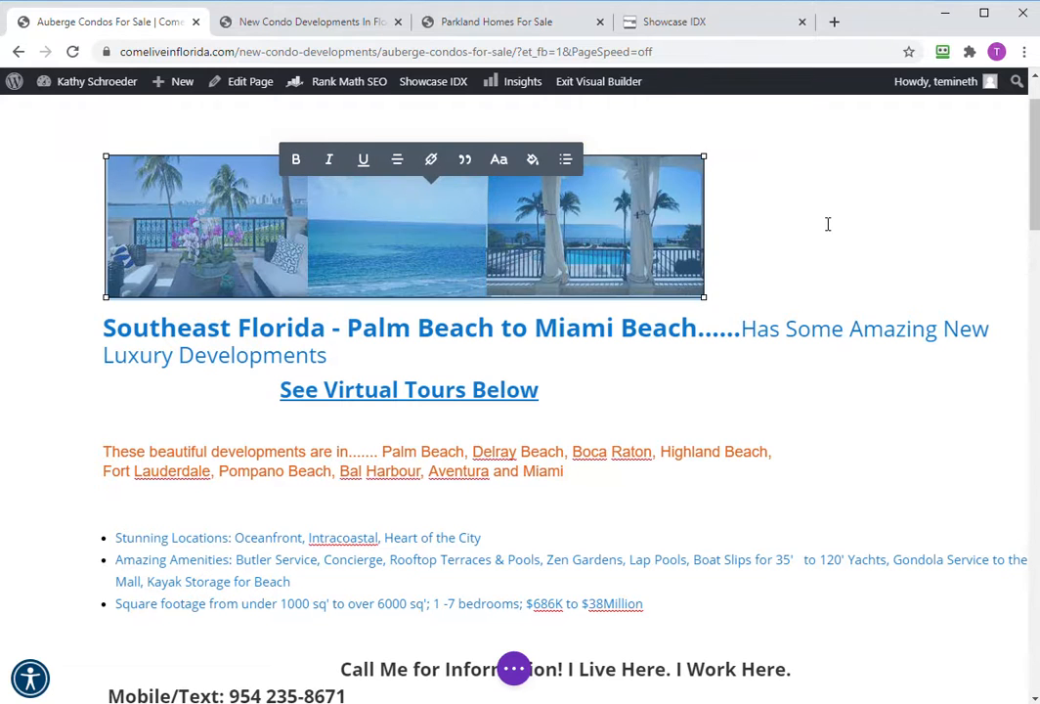
pyautogui.click(826, 225)
pyautogui.press('BackSpace')
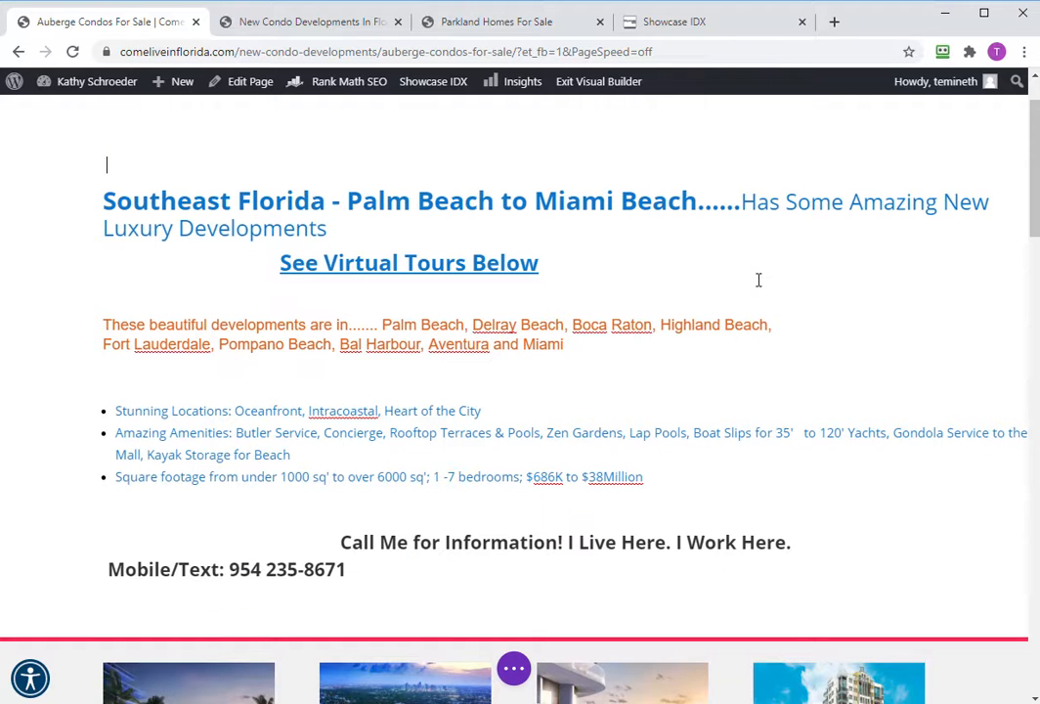
# Clear all body content from the Southeast Florida intro text module, save it, and delete its row.
pyautogui.moveTo(221, 199); pyautogui.dragTo(534, 540)
pyautogui.scroll(-3, 476, 381)
pyautogui.scroll(3, 476, 382)
pyautogui.click(65, 298)
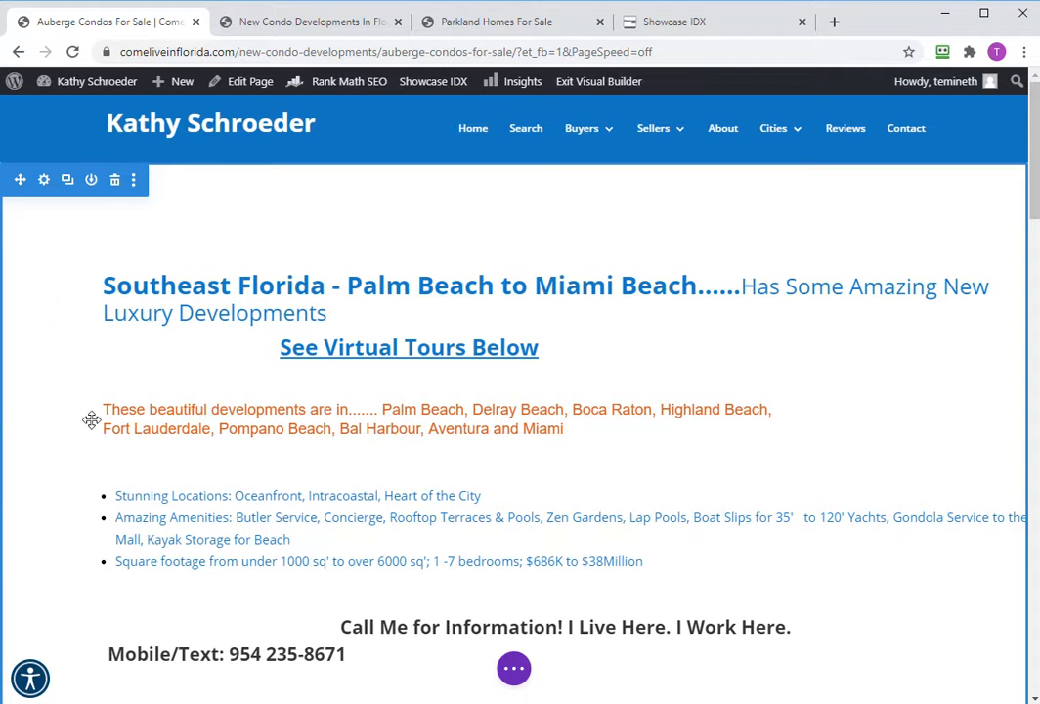
pyautogui.click(543, 253)
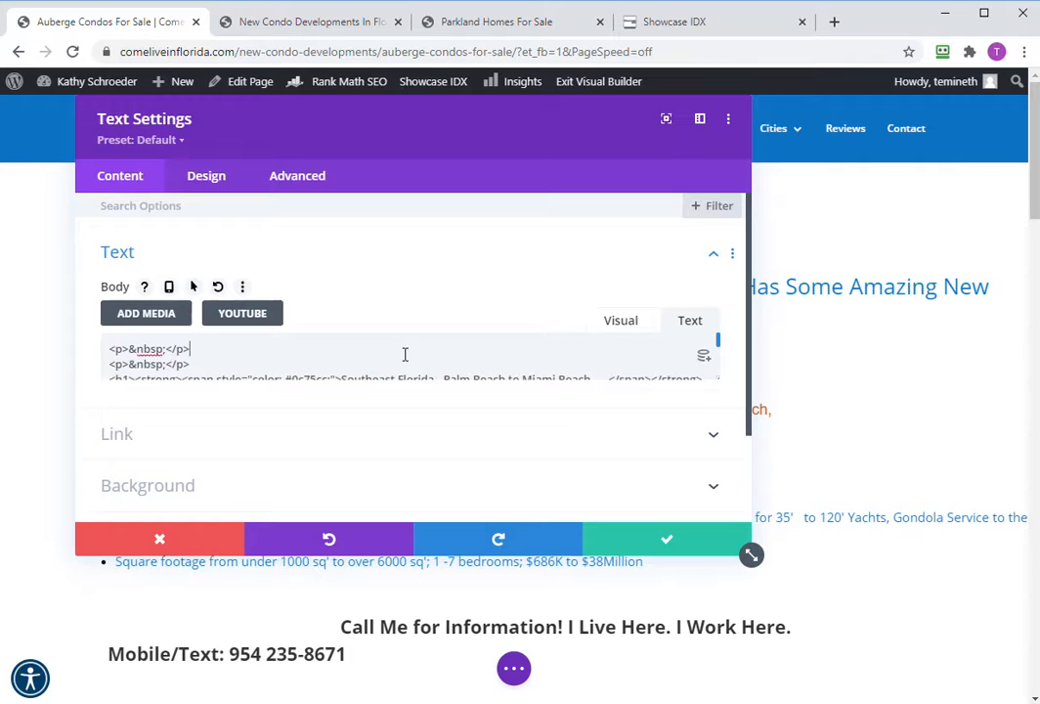
pyautogui.click(405, 353)
pyautogui.hotkey('ctrl', 'a')
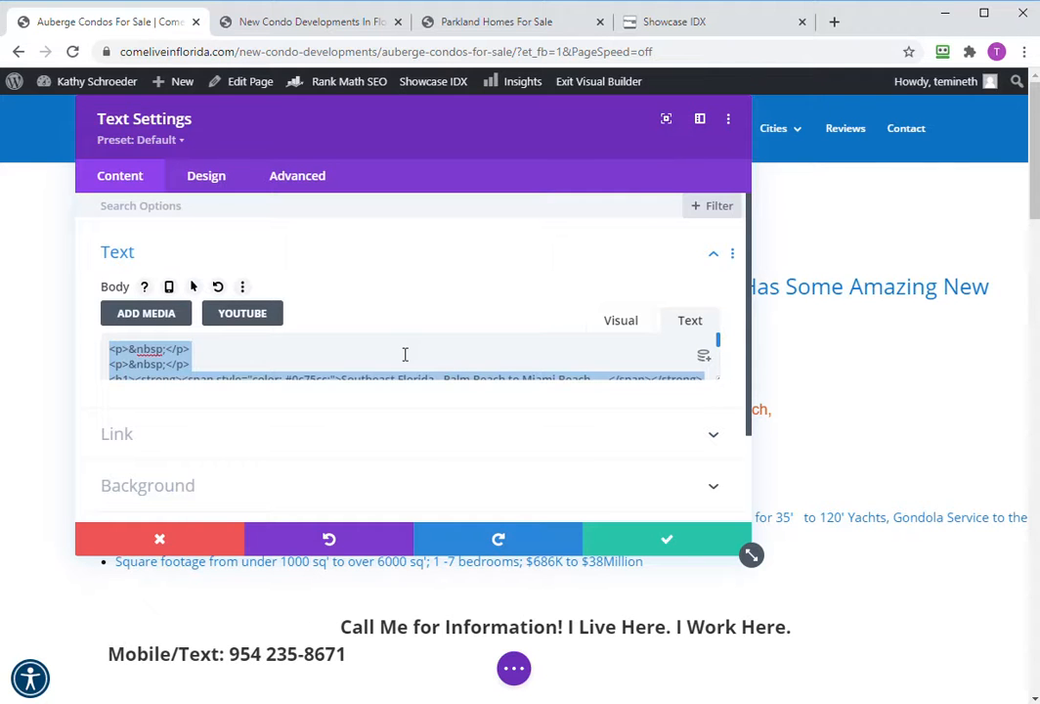
pyautogui.press('BackSpace')
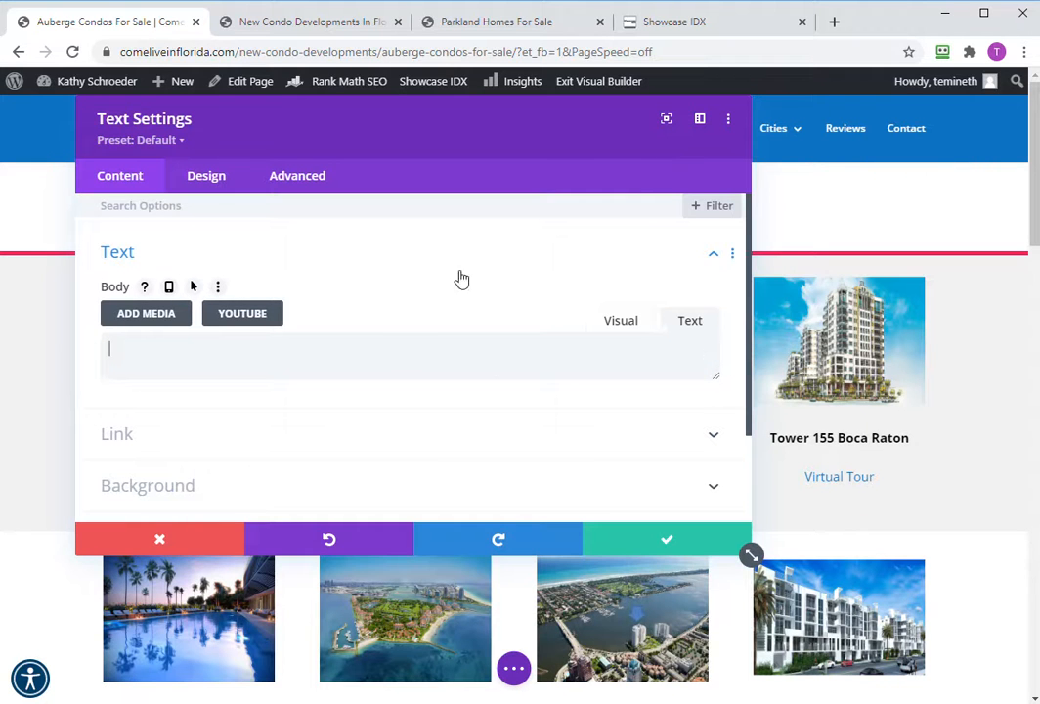
pyautogui.click(632, 537)
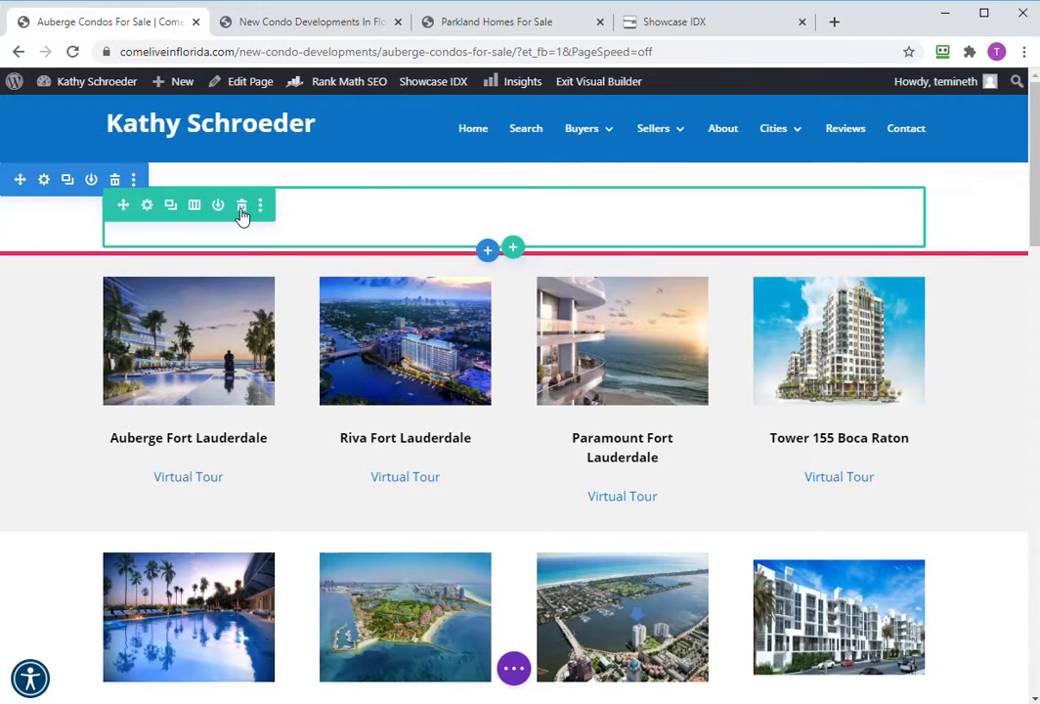
pyautogui.click(241, 207)
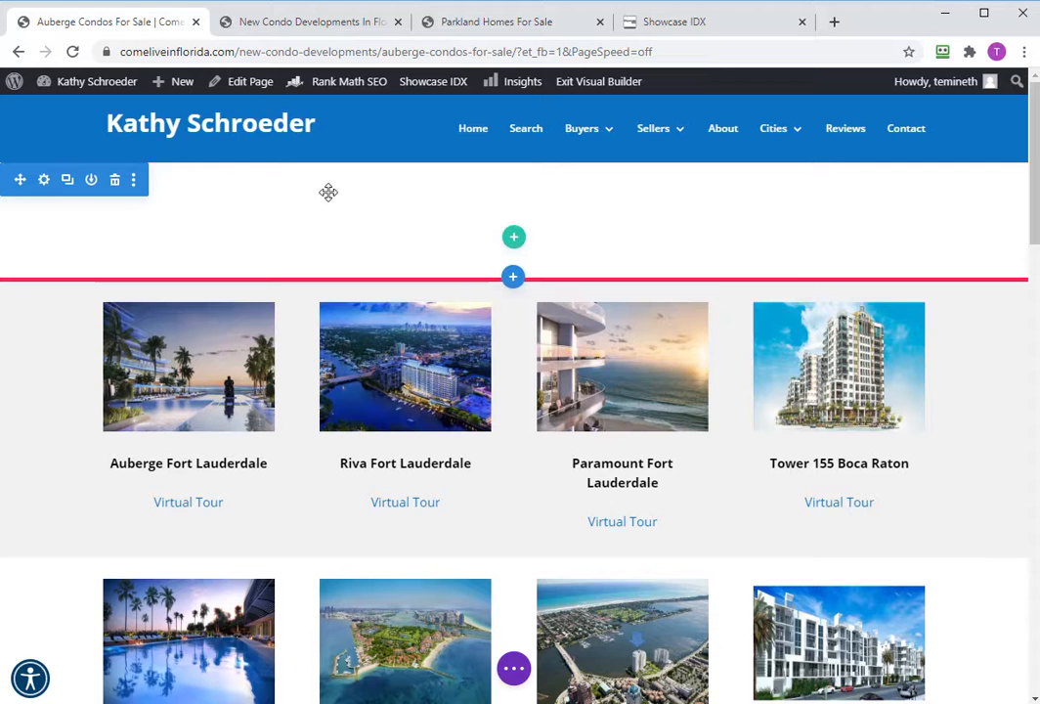
# Add a single-column row to the empty section above the condo grid and insert an Image module in it.
pyautogui.click(513, 237)
pyautogui.click(428, 373)
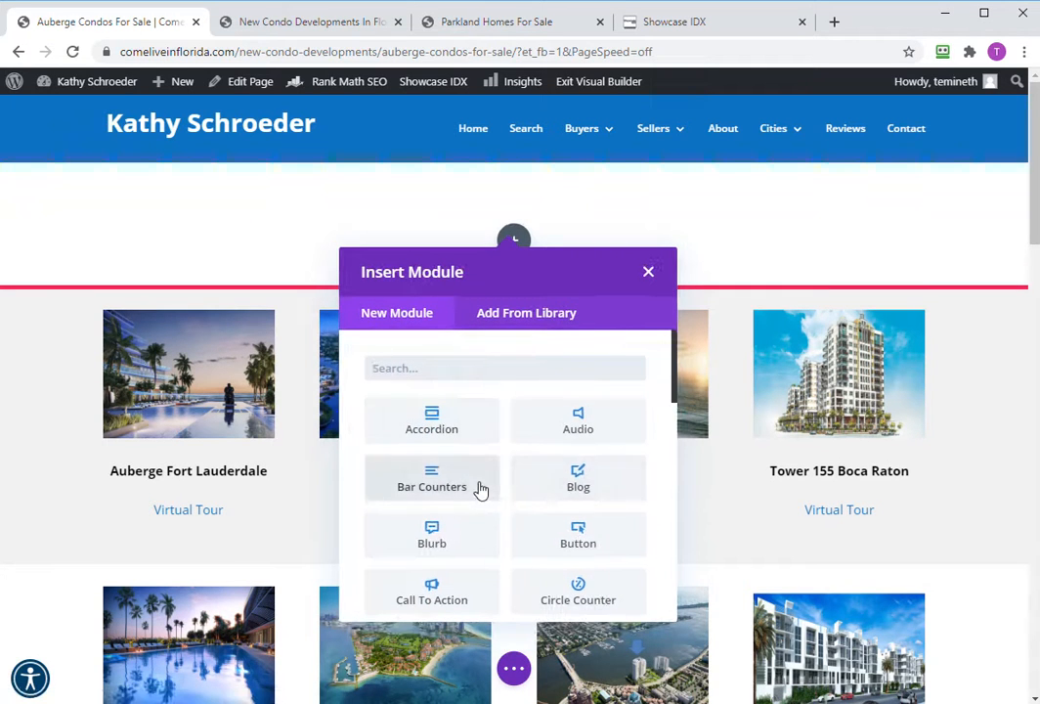
pyautogui.scroll(-4, 480, 489)
pyautogui.scroll(-2, 476, 488)
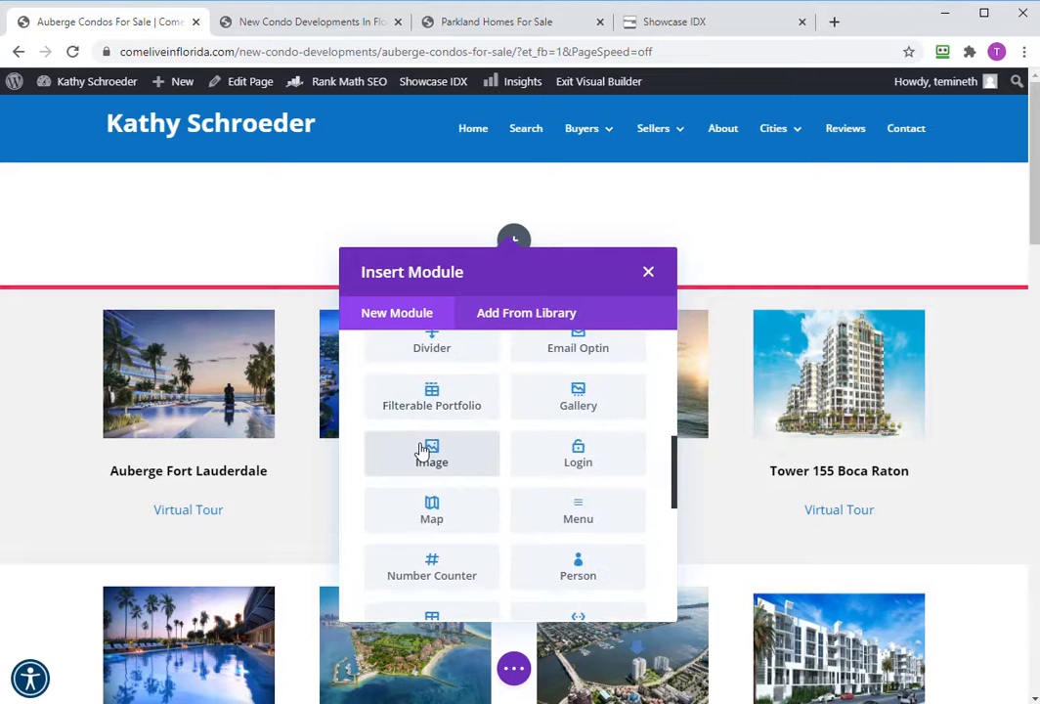
pyautogui.click(420, 453)
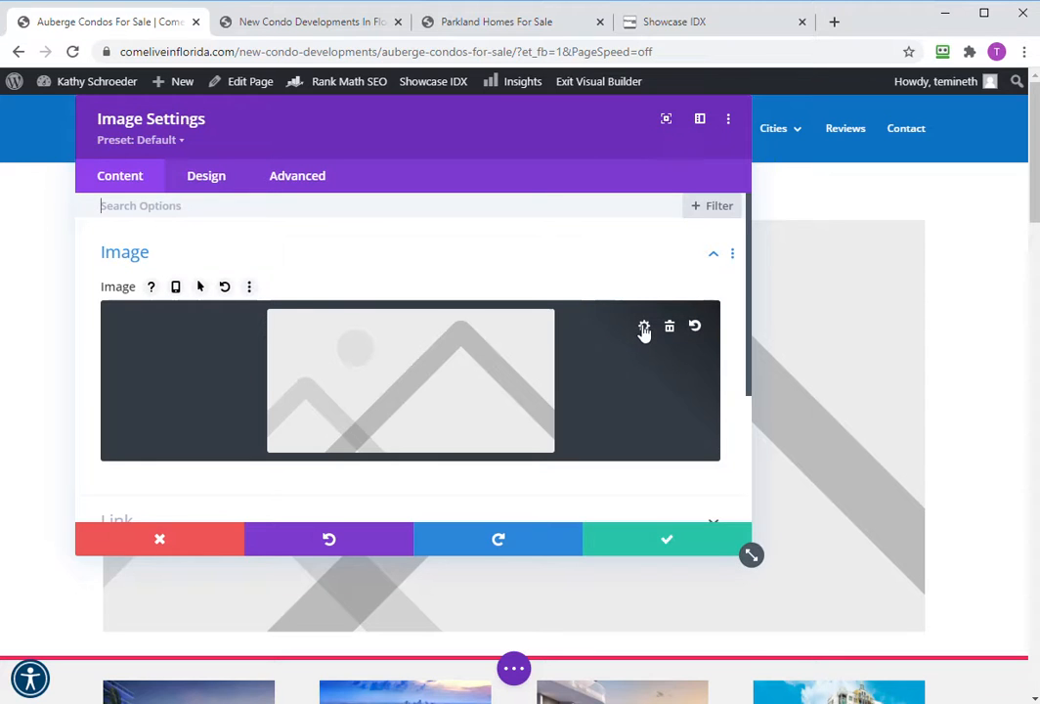
# Search the media library for "aub", set the Auberge pool photo as the module's image at full size, and save the module.
pyautogui.click(644, 327)
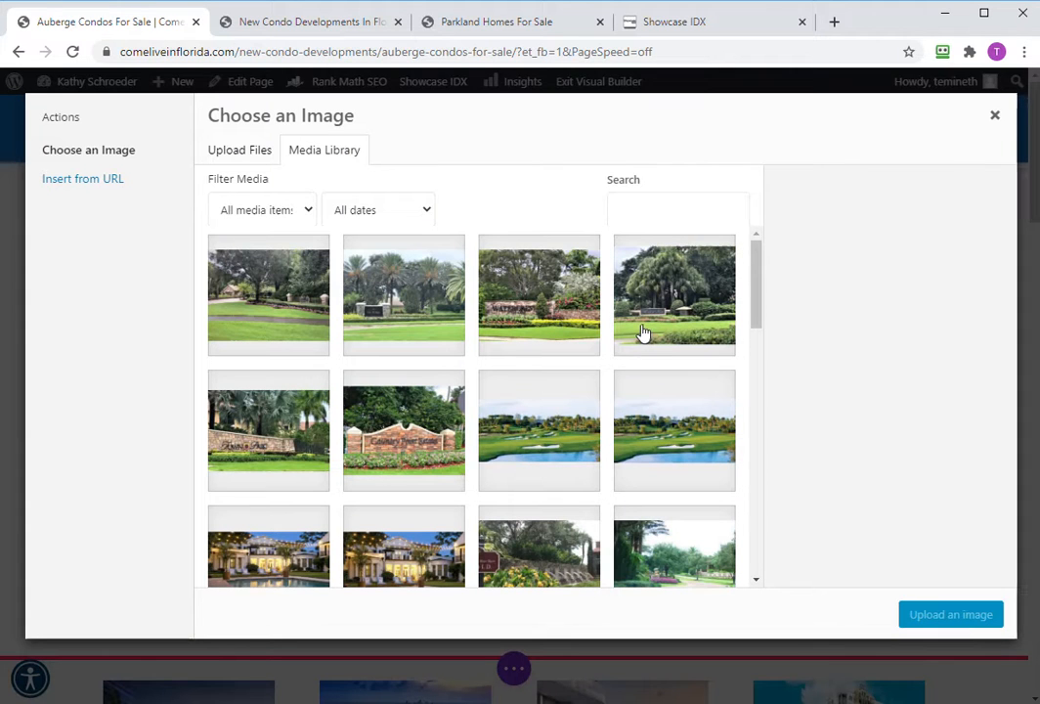
pyautogui.click(630, 201)
pyautogui.write('aub')
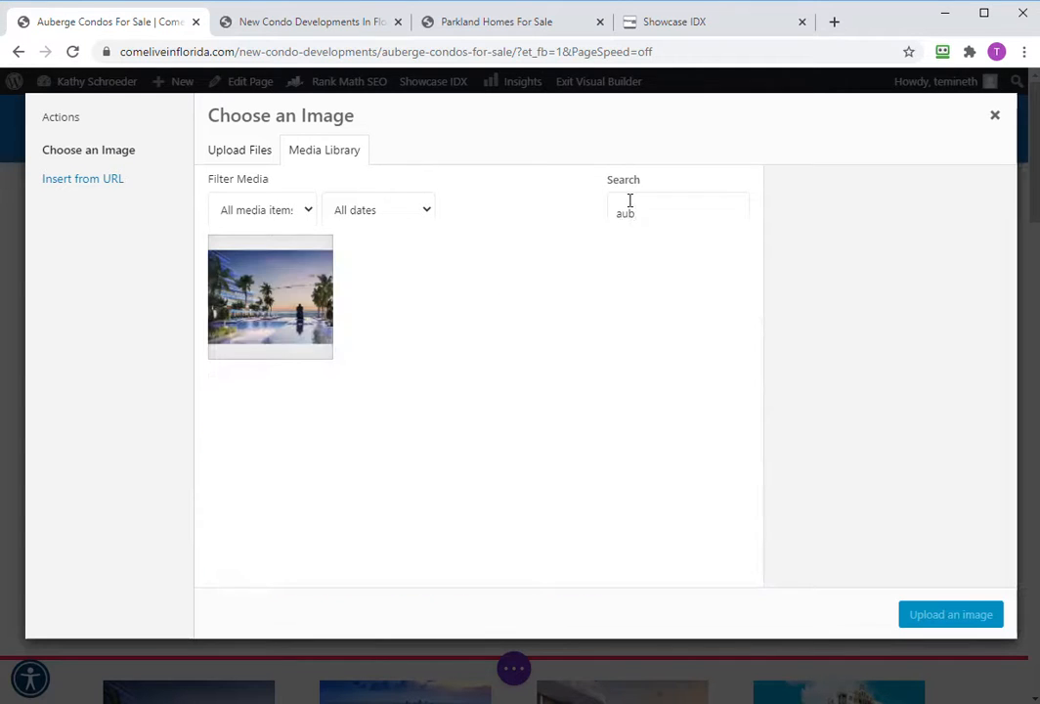
pyautogui.click(285, 295)
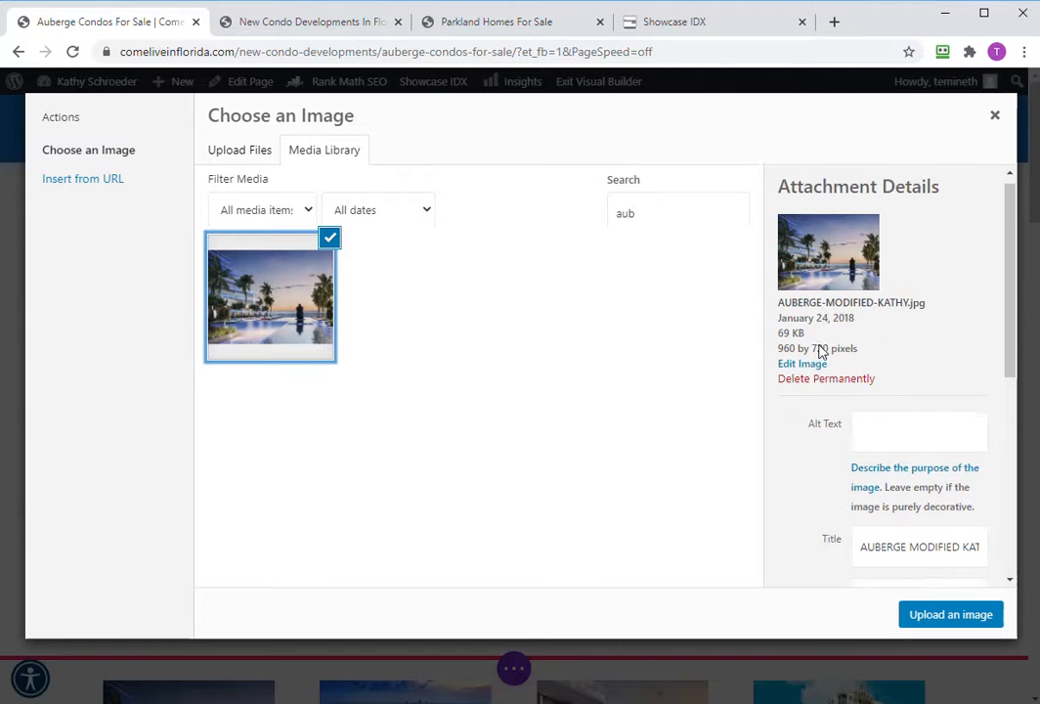
pyautogui.scroll(-5, 818, 353)
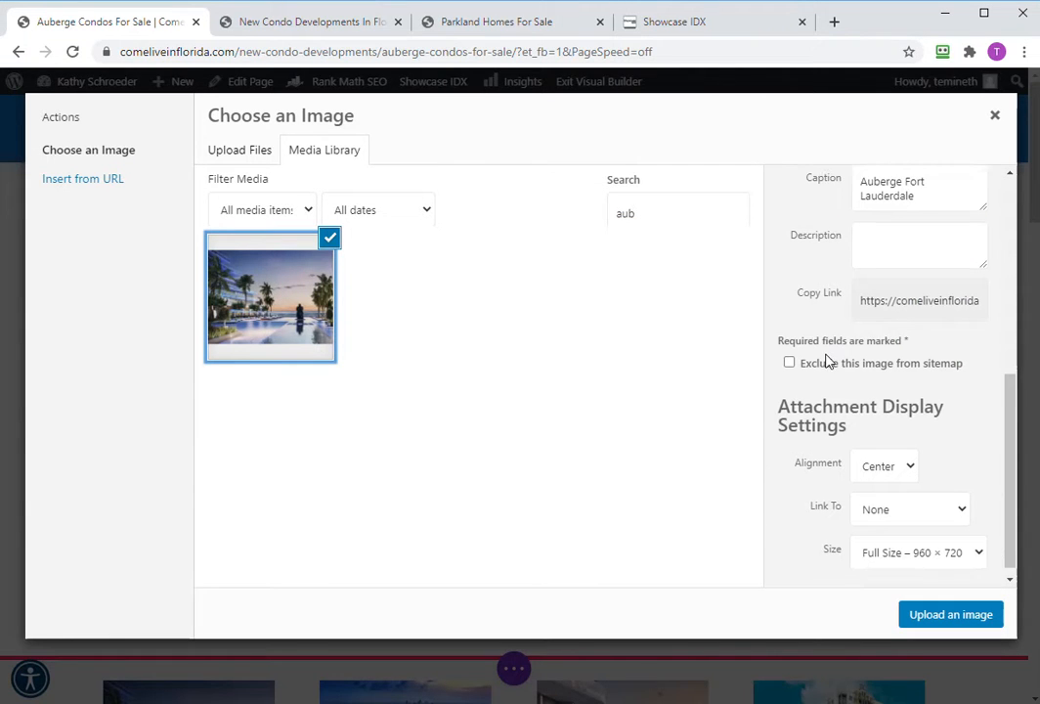
pyautogui.scroll(-1, 826, 362)
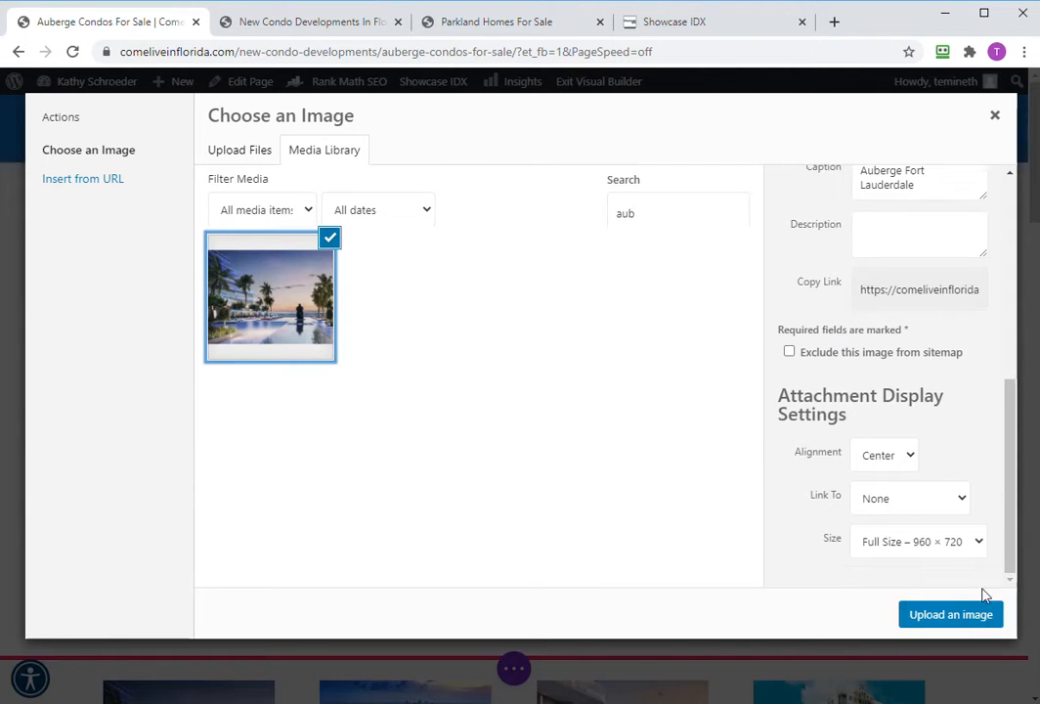
pyautogui.click(936, 621)
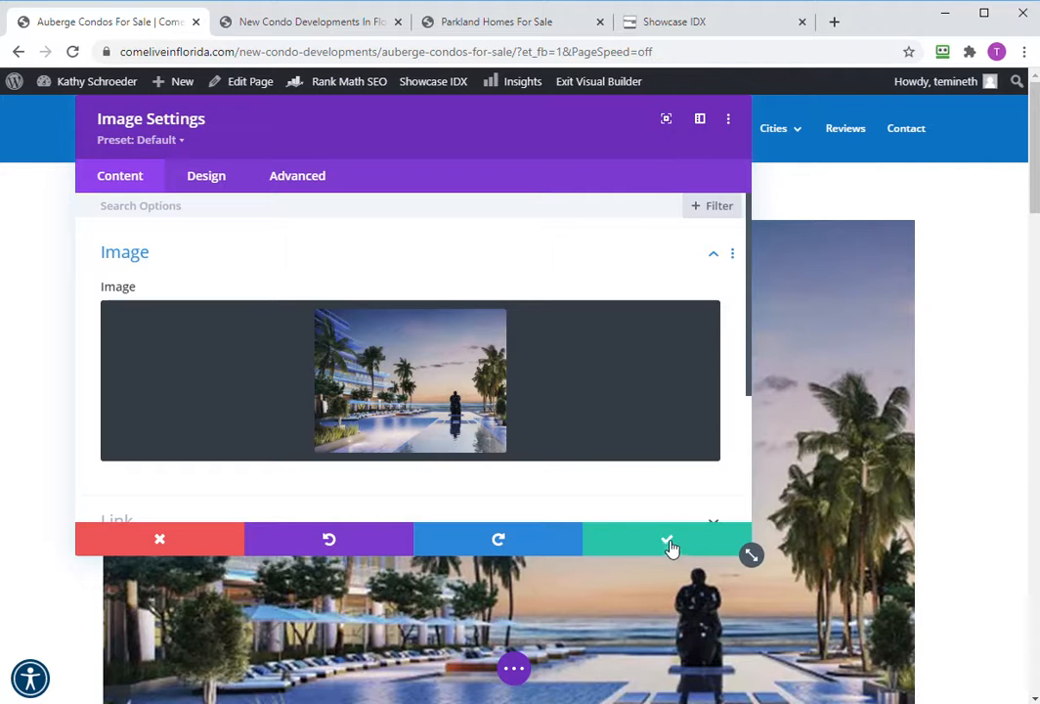
pyautogui.click(673, 543)
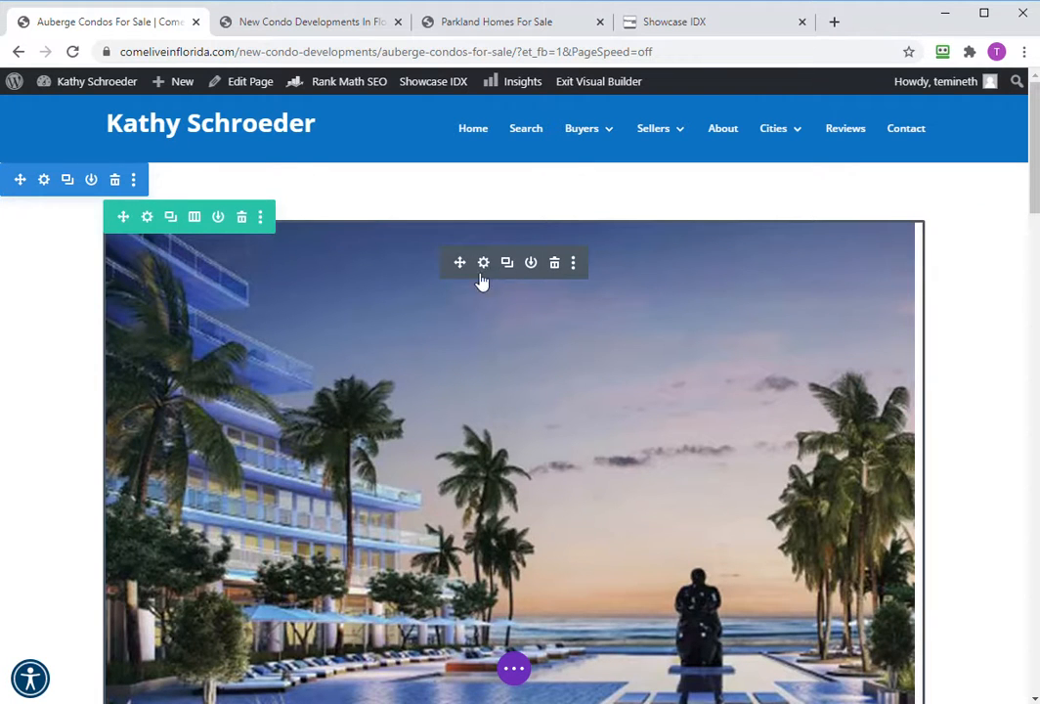
# Insert a Text module below the large Auberge photo and clear its placeholder body text.
pyautogui.scroll(-3, 440, 290)
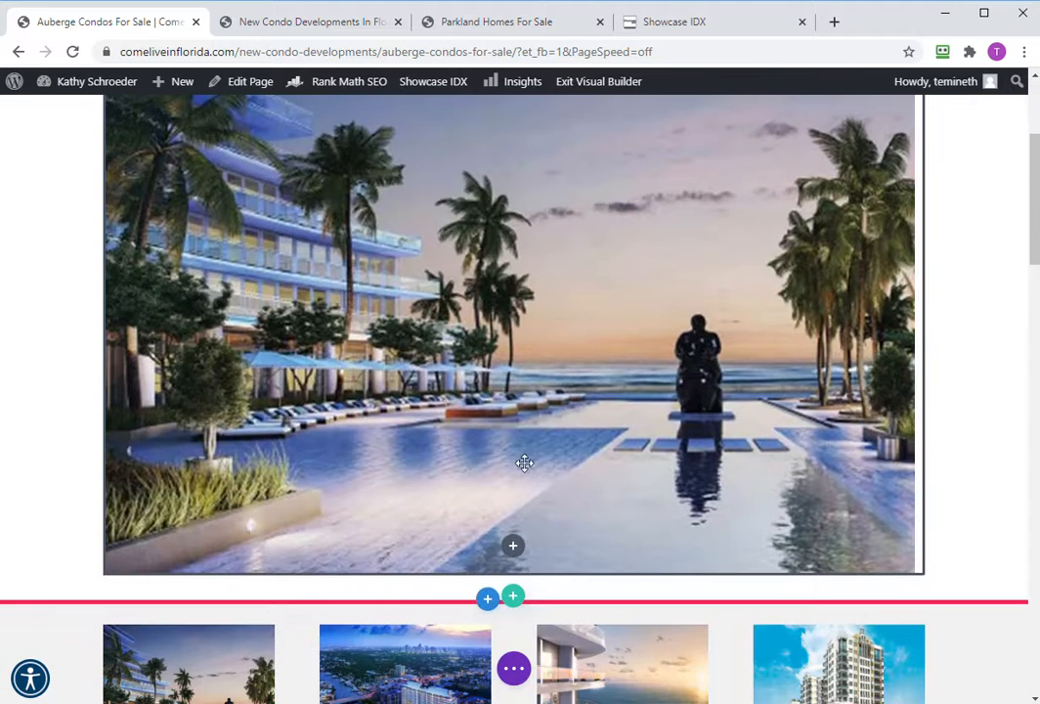
pyautogui.click(515, 548)
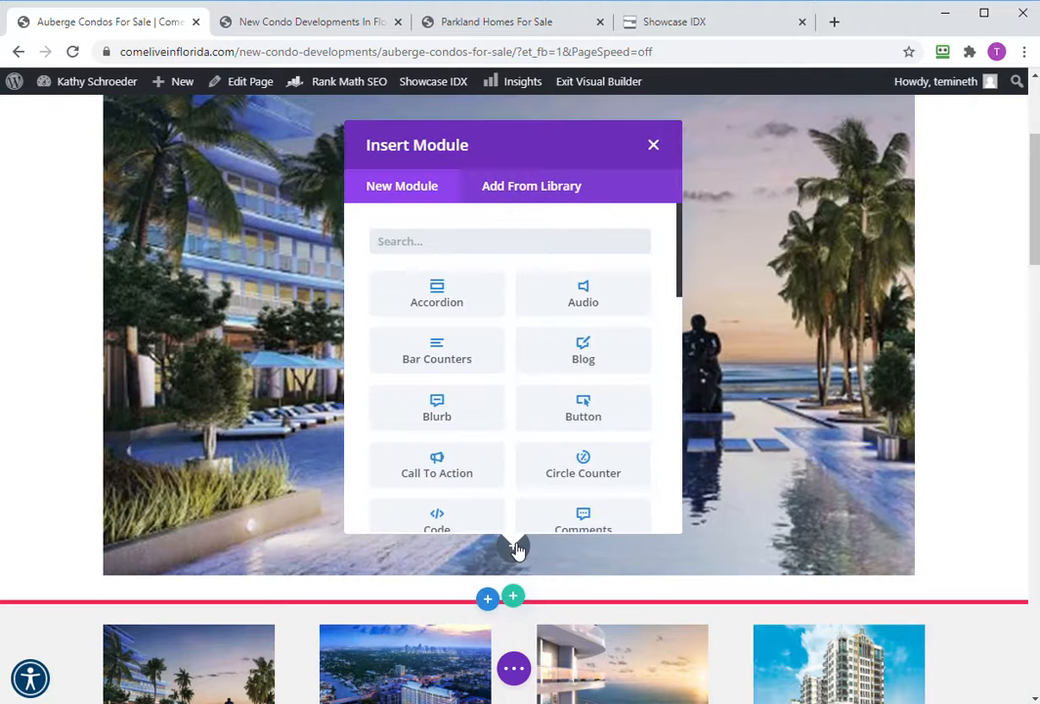
pyautogui.scroll(-5, 506, 437)
pyautogui.scroll(-5, 507, 437)
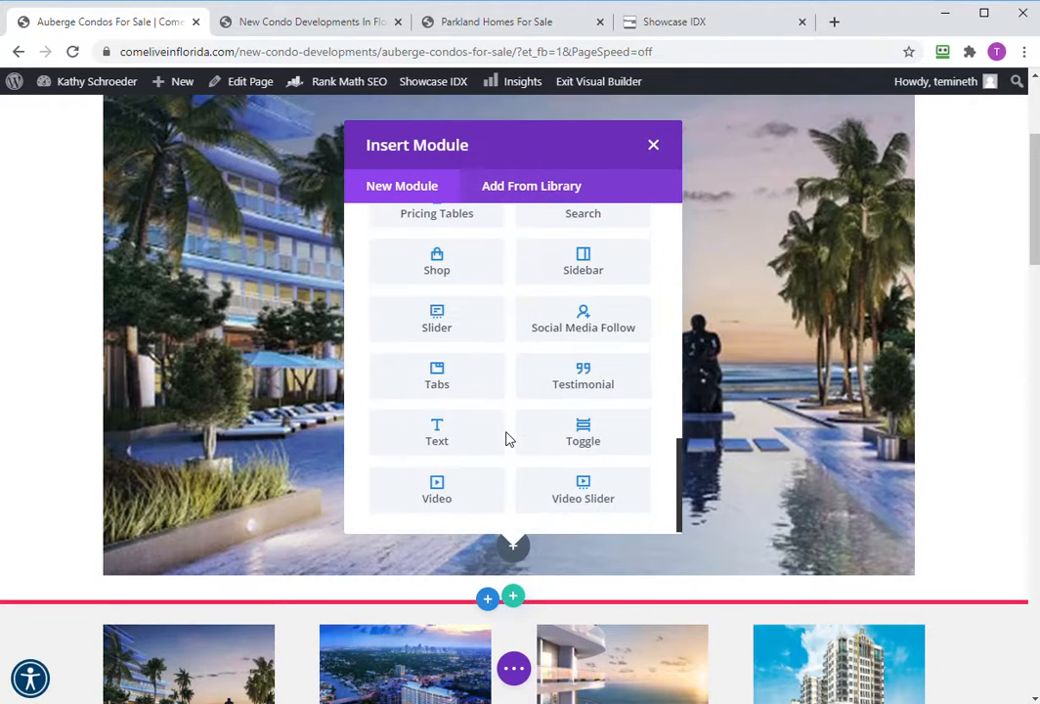
pyautogui.click(451, 444)
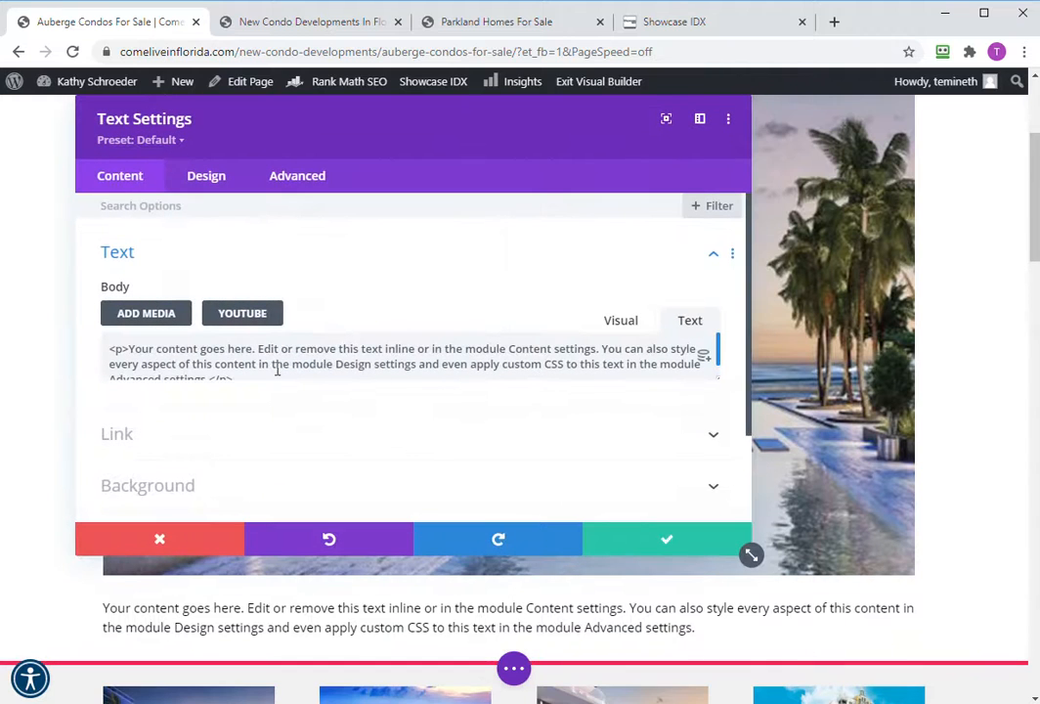
pyautogui.moveTo(262, 364); pyautogui.dragTo(74, 325)
pyautogui.press('Delete')
pyautogui.press('Delete')
pyautogui.press('Delete')
pyautogui.press('Delete')
pyautogui.press('Delete')
pyautogui.press('Delete')
pyautogui.press('Delete')
pyautogui.press('Delete')
pyautogui.press('Delete')
pyautogui.press('Delete')
pyautogui.press('Delete')
pyautogui.press('Delete')
pyautogui.press('Delete')
pyautogui.press('Delete')
pyautogui.press('Delete')
pyautogui.press('Delete')
pyautogui.press('Delete')
pyautogui.press('Delete')
pyautogui.press('Delete')
pyautogui.press('Delete')
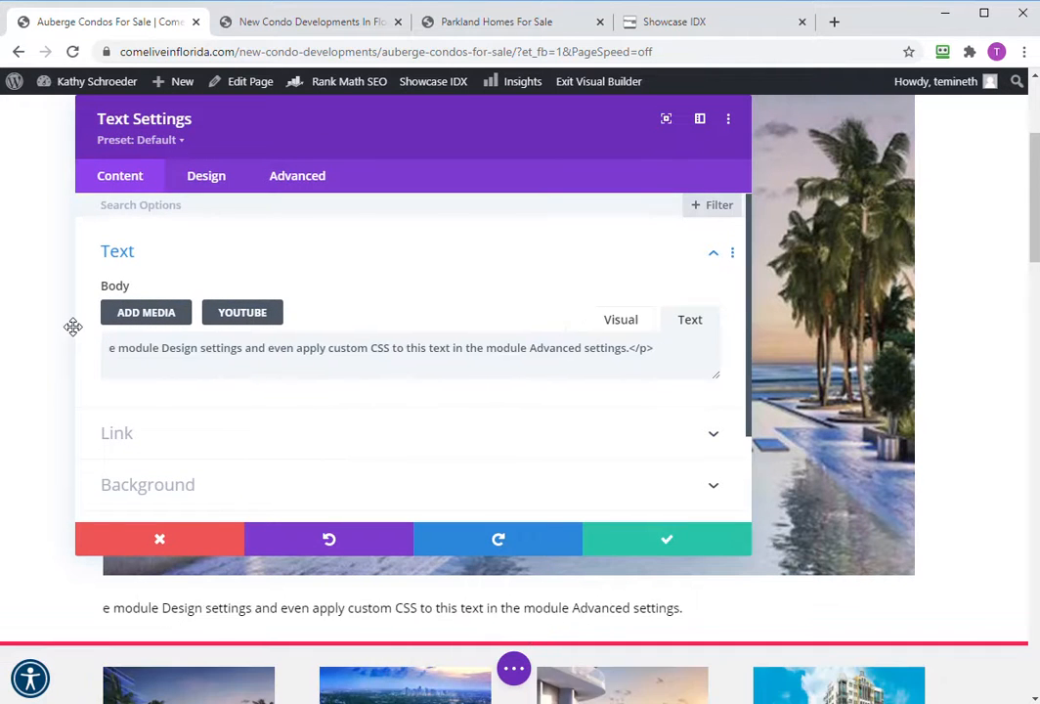
pyautogui.press('Delete')
pyautogui.press('Delete')
pyautogui.press('Delete')
pyautogui.press('Delete')
pyautogui.press('Delete')
pyautogui.press('Delete')
pyautogui.press('Delete')
pyautogui.press('Delete')
pyautogui.press('Delete')
pyautogui.press('Delete')
pyautogui.press('Delete')
pyautogui.press('Delete')
pyautogui.press('Delete')
pyautogui.press('Delete')
pyautogui.press('Delete')
pyautogui.press('Delete')
pyautogui.press('Delete')
pyautogui.press('Delete')
pyautogui.press('Delete')
pyautogui.press('Delete')
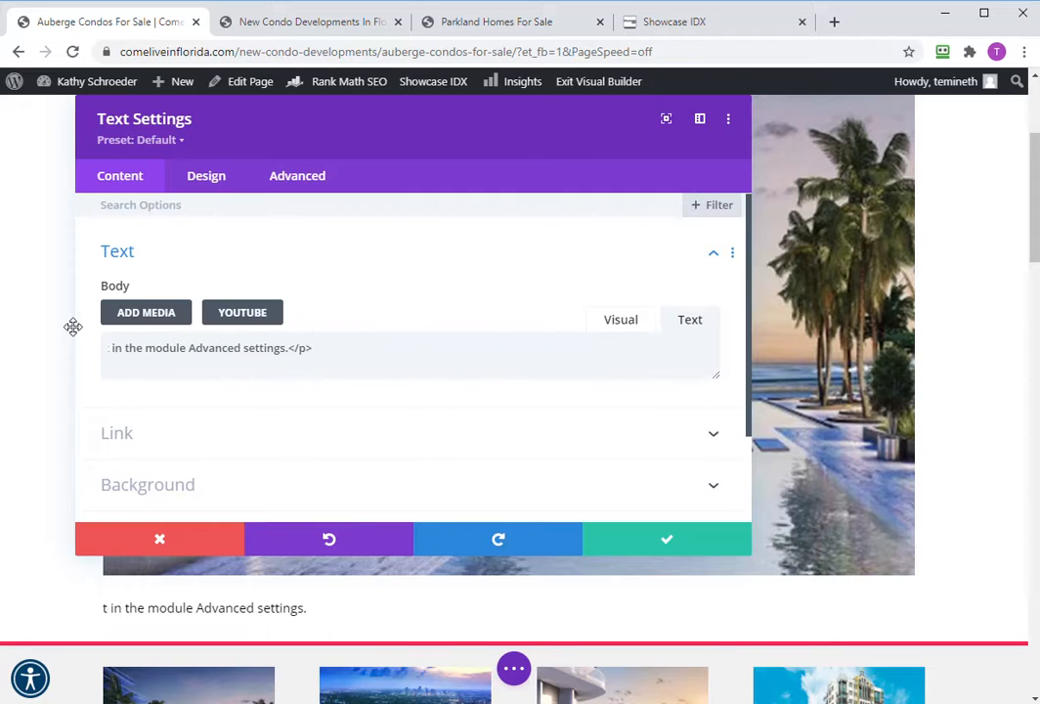
pyautogui.press('Delete')
pyautogui.press('Delete')
pyautogui.press('Delete')
pyautogui.press('Delete')
pyautogui.press('Delete')
pyautogui.press('Delete')
pyautogui.press('Delete')
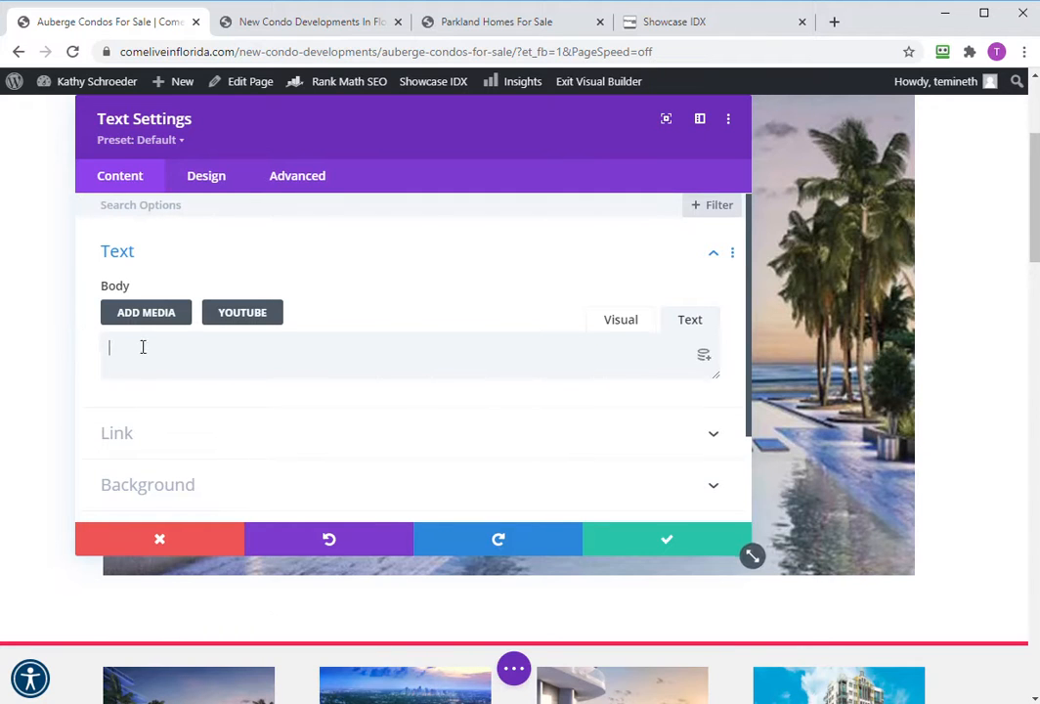
# Enter "Auberge Condos For Sale" in the text module, format it as a centered Heading 1, and save the module.
pyautogui.click(616, 329)
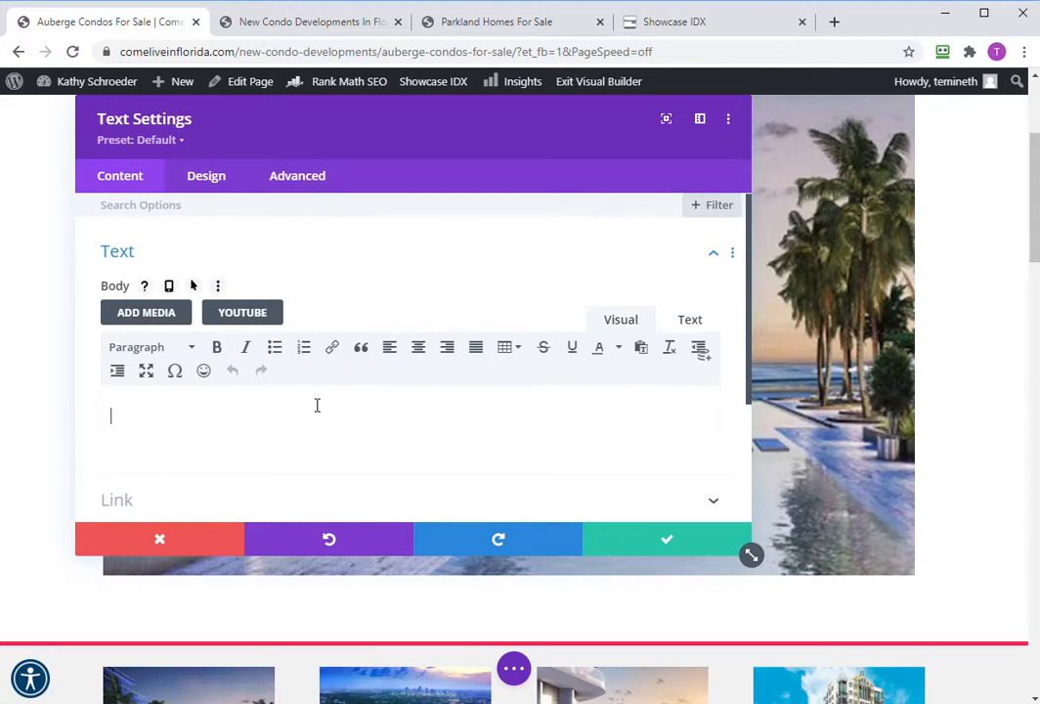
pyautogui.write('Auberge Condos For Sale')
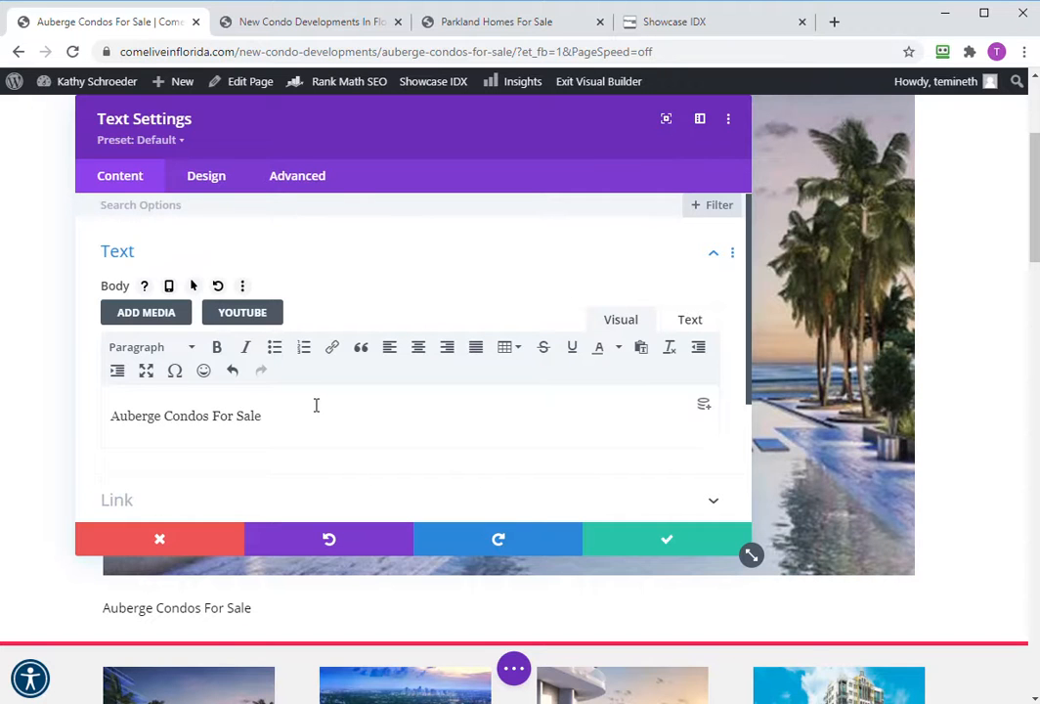
pyautogui.moveTo(316, 405); pyautogui.dragTo(83, 409)
pyautogui.click(418, 348)
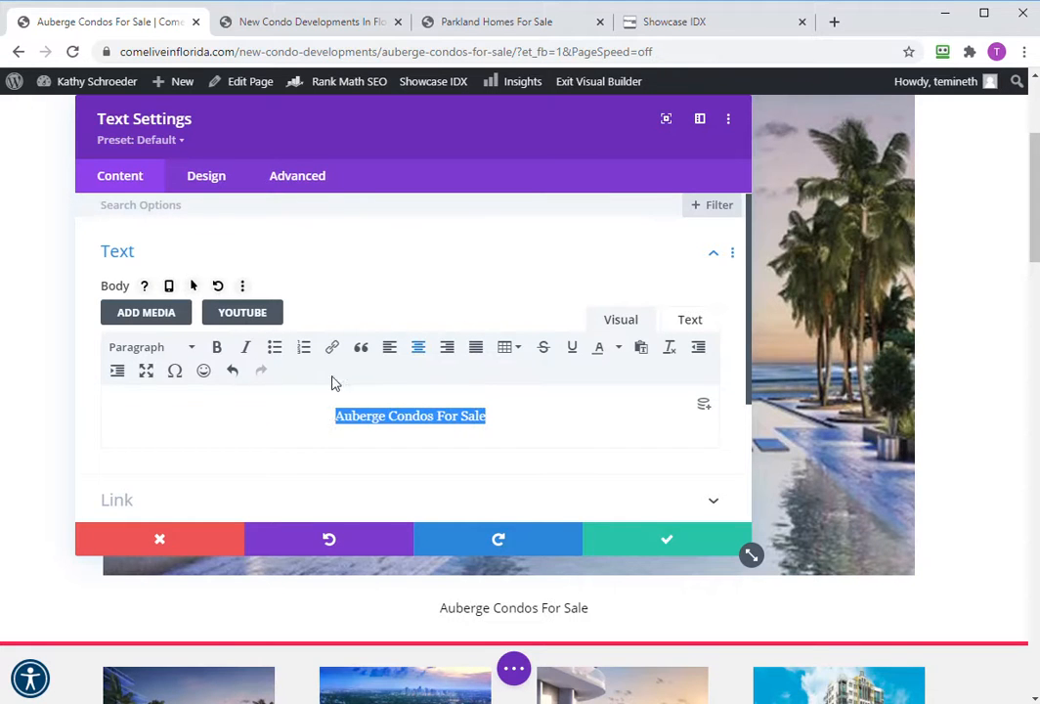
pyautogui.click(190, 346)
pyautogui.click(187, 424)
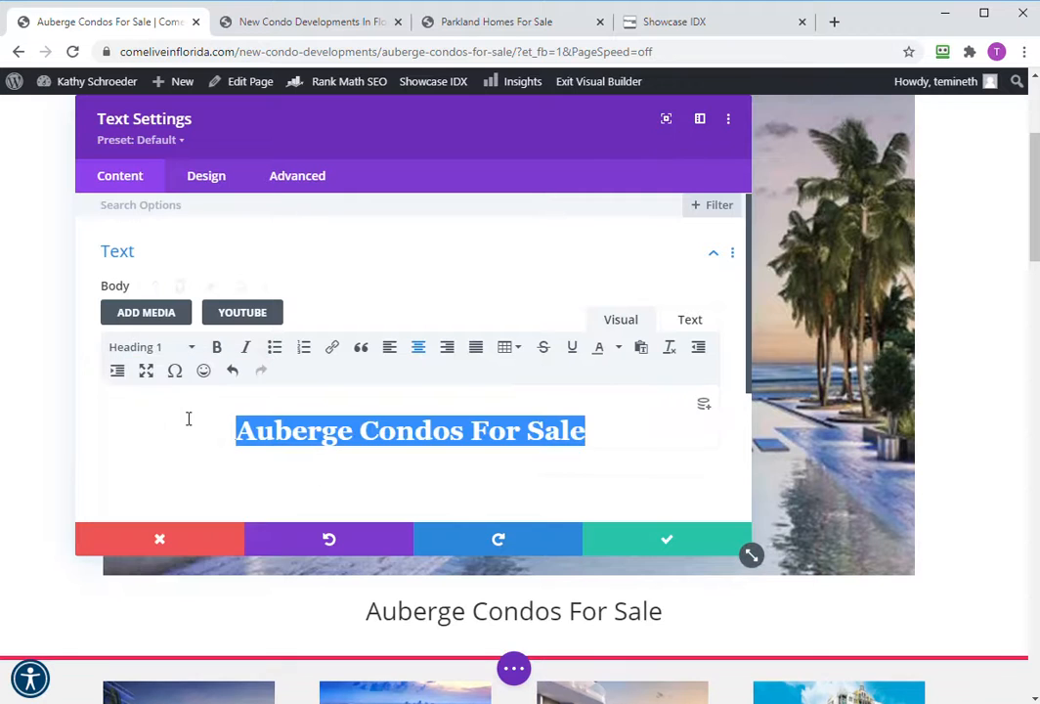
pyautogui.click(643, 552)
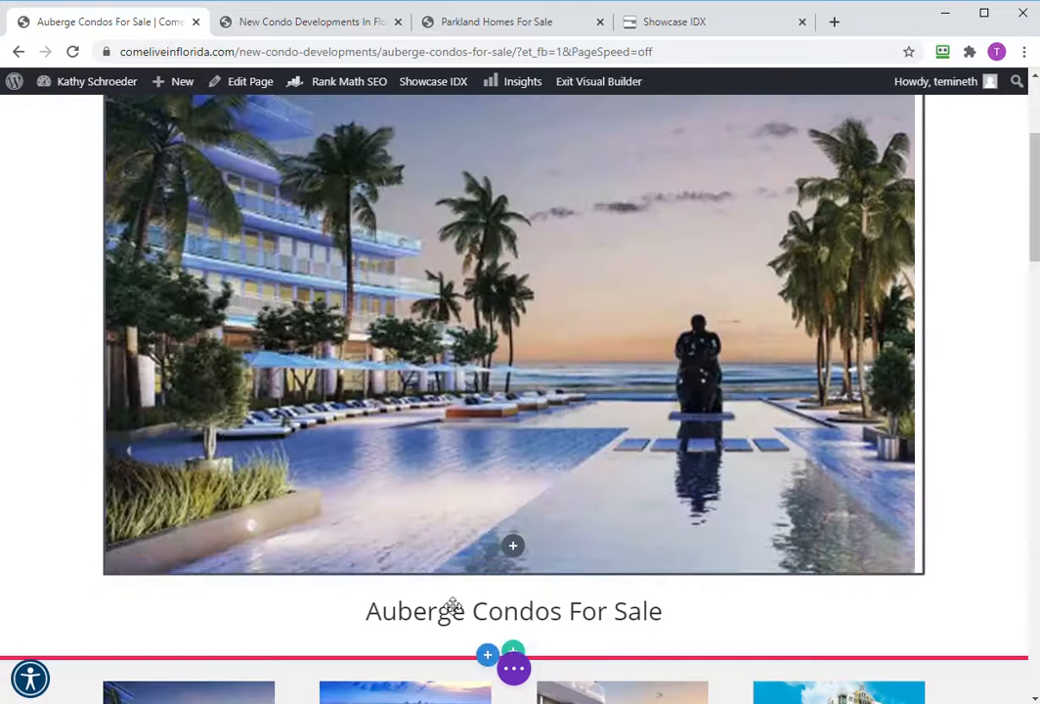
# Move the "Auberge Condos For Sale" heading module above the large Auberge photo.
pyautogui.moveTo(454, 606)
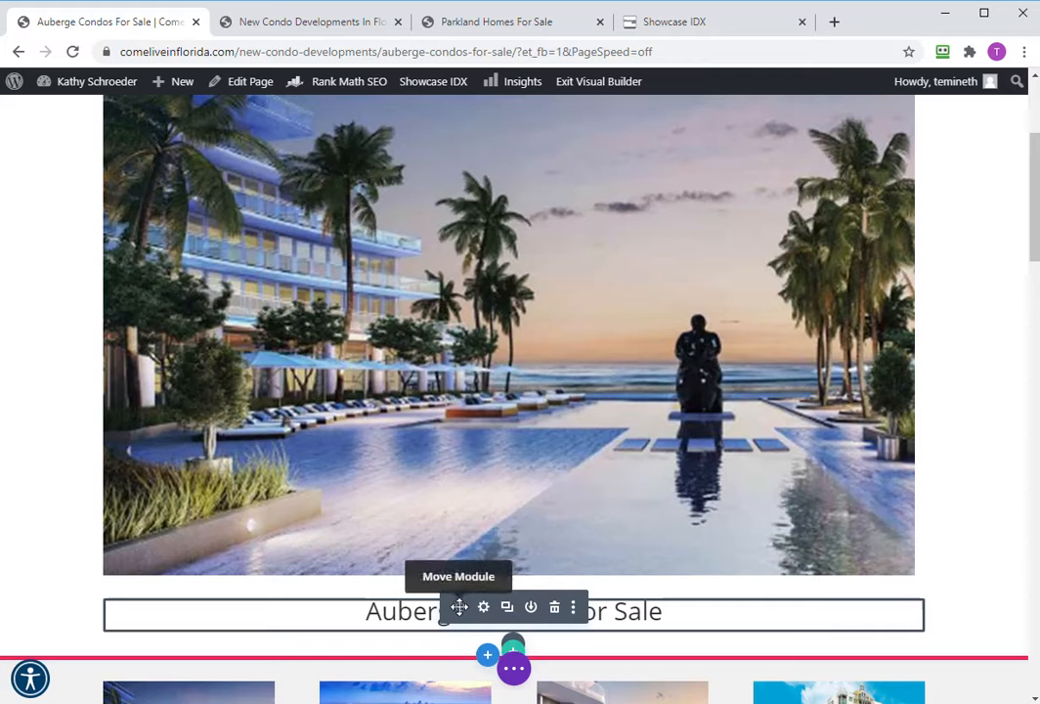
pyautogui.moveTo(461, 606); pyautogui.dragTo(515, 221)
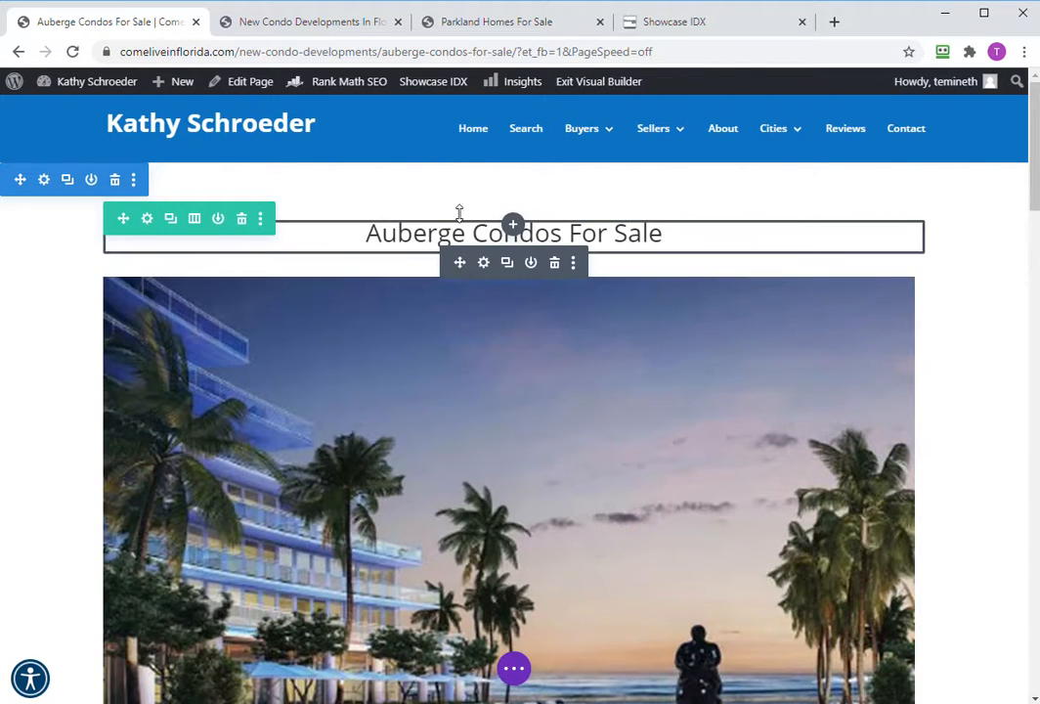
pyautogui.moveTo(533, 181); pyautogui.dragTo(537, 190)
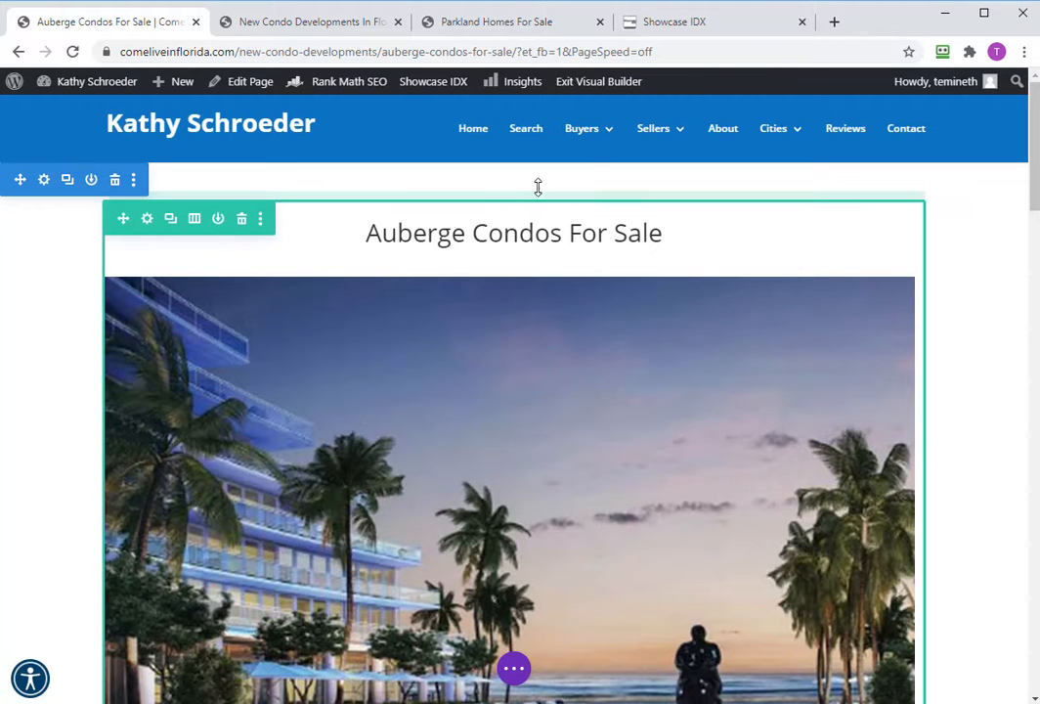
# Copy the Virtual Tour link address from the Auberge Fort Lauderdale text module's HTML and open it in a new browser tab.
pyautogui.scroll(-1, 494, 332)
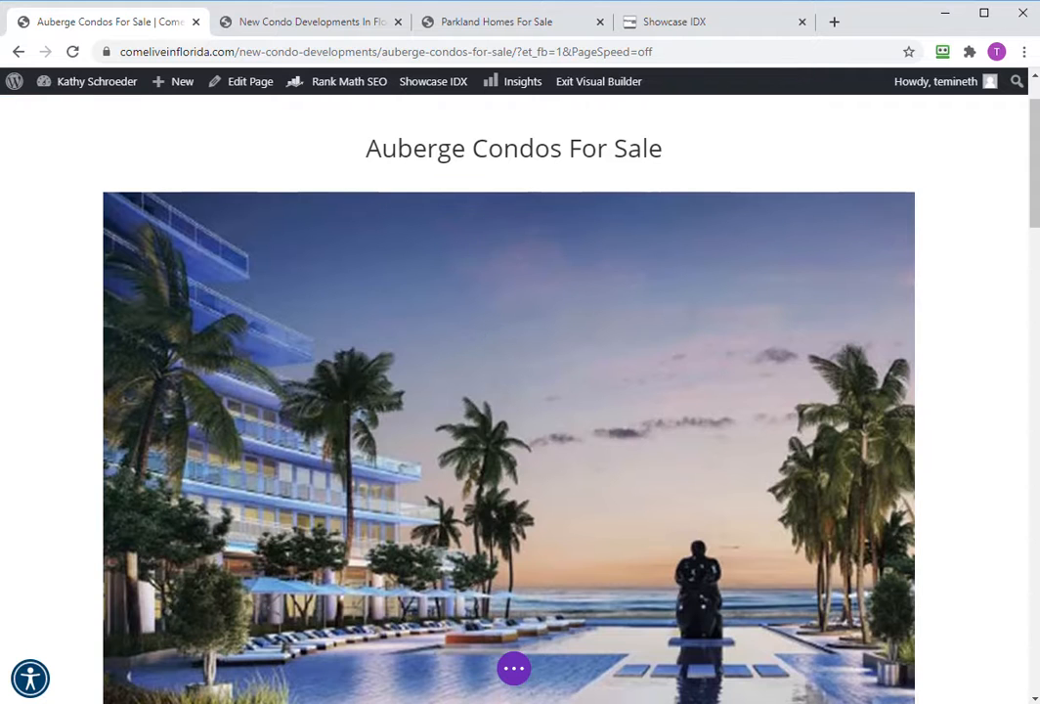
pyautogui.scroll(-3, 478, 405)
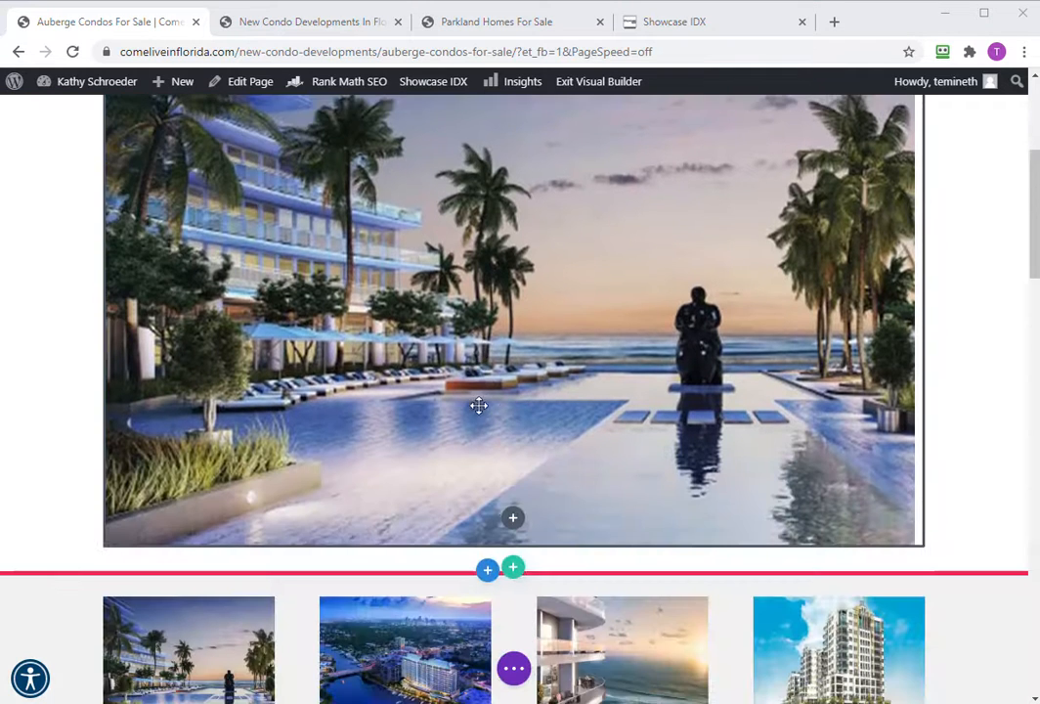
pyautogui.scroll(-3, 478, 406)
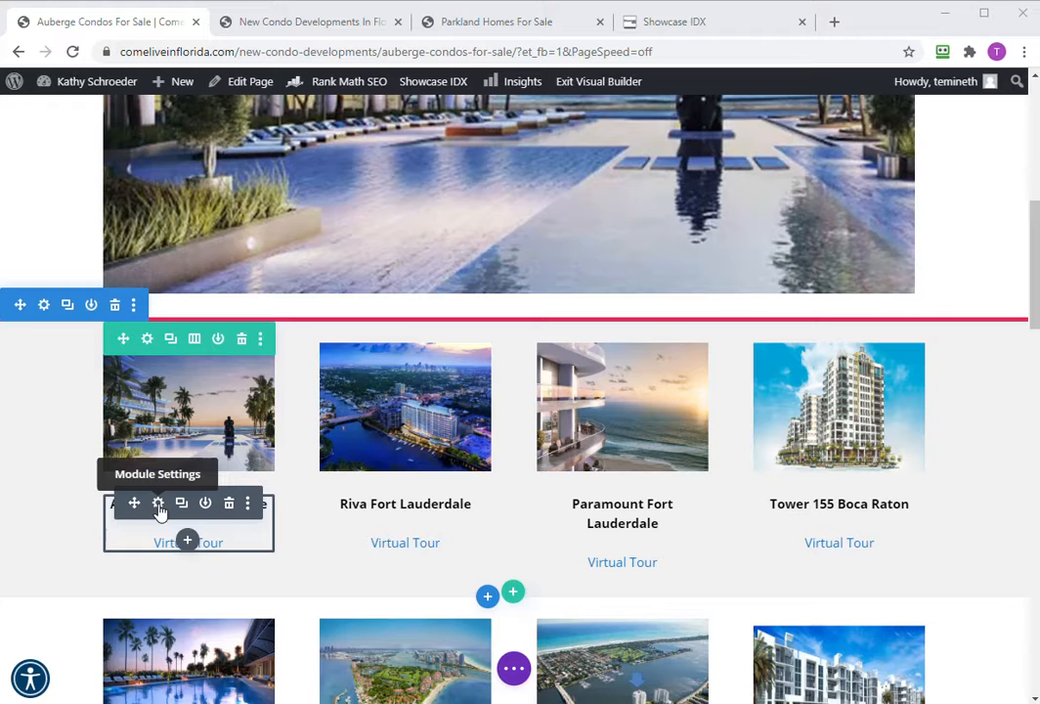
pyautogui.click(158, 504)
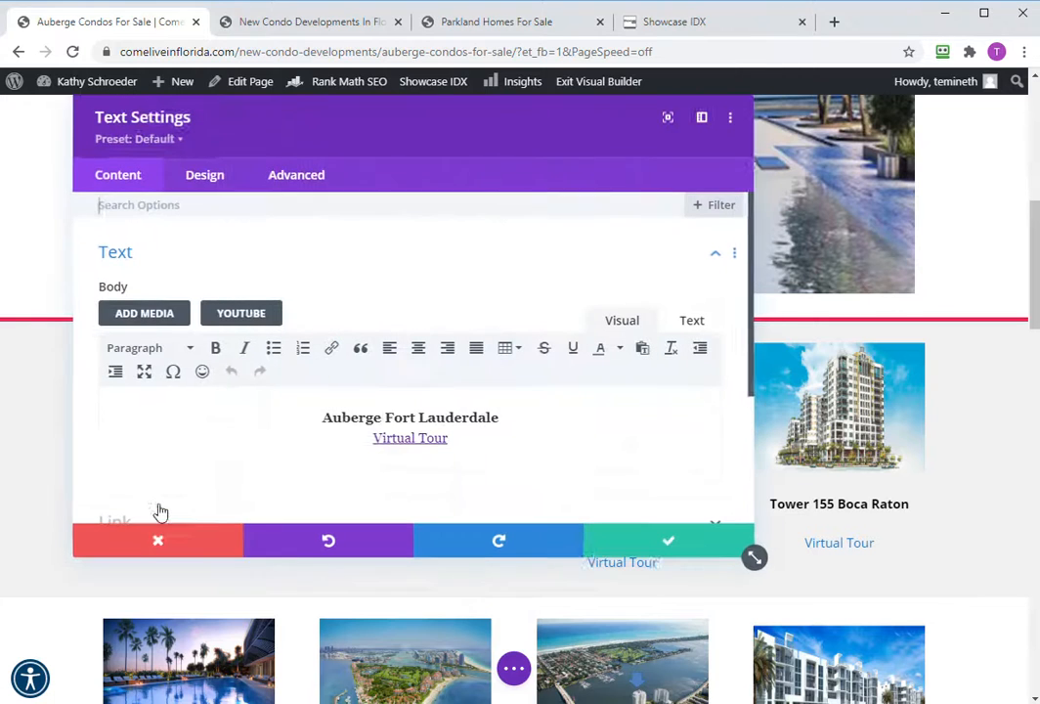
pyautogui.click(692, 325)
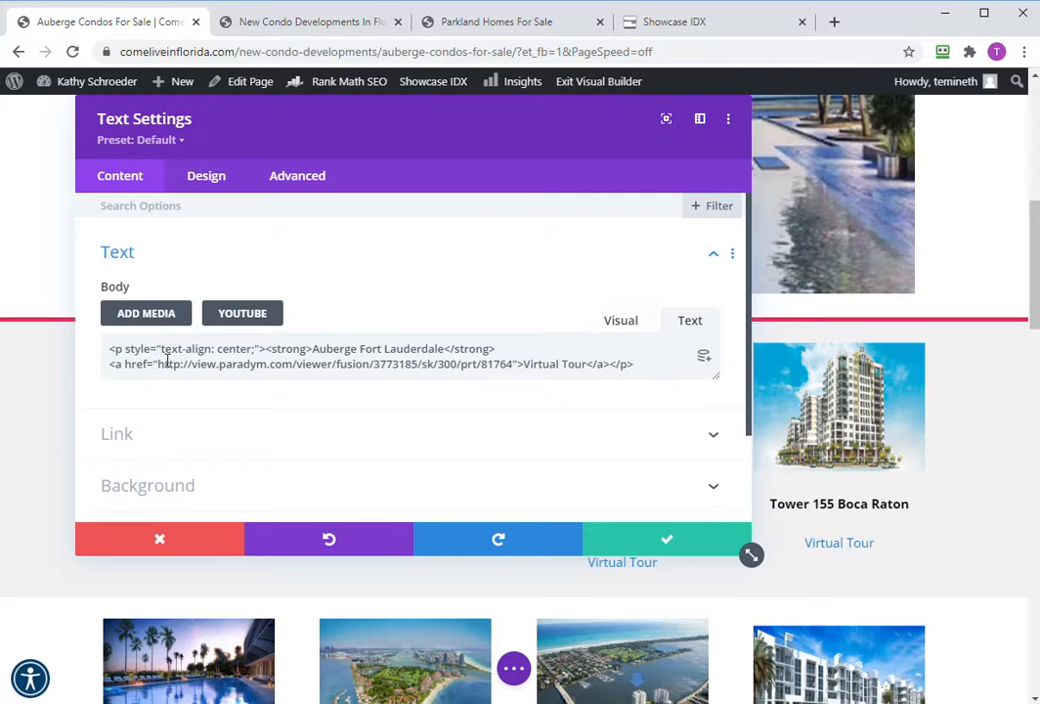
pyautogui.moveTo(158, 364); pyautogui.dragTo(501, 367)
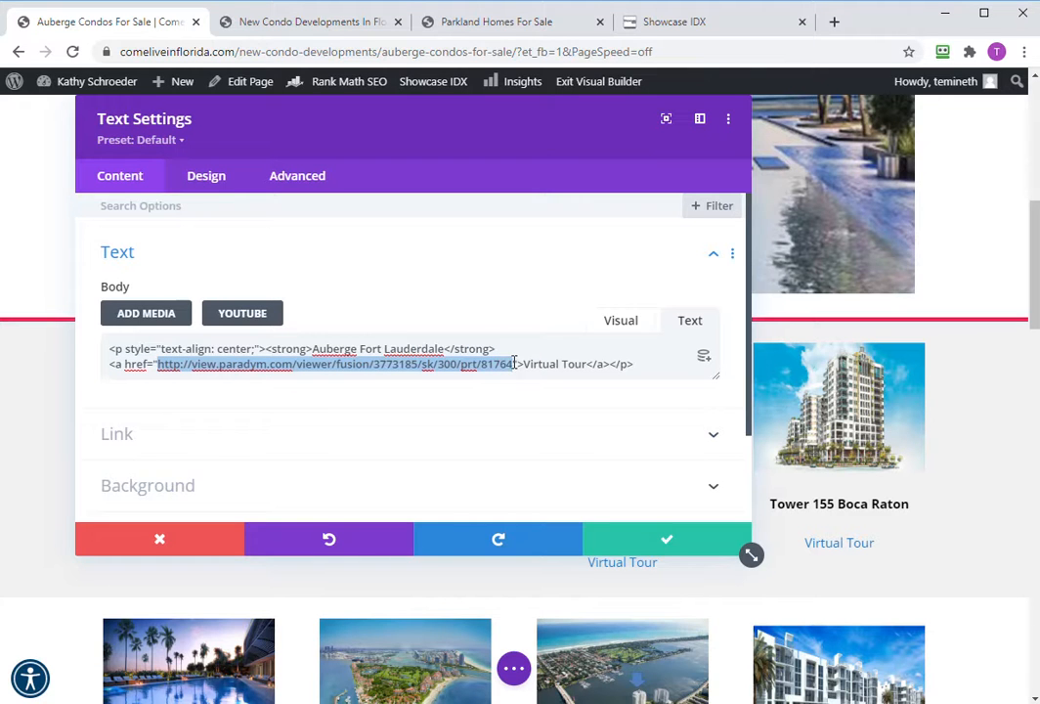
pyautogui.click(835, 21)
pyautogui.write('http://view.paradym.com/viewer/fusion/3773185/sk/300/prt/81764')
pyautogui.press('Return')
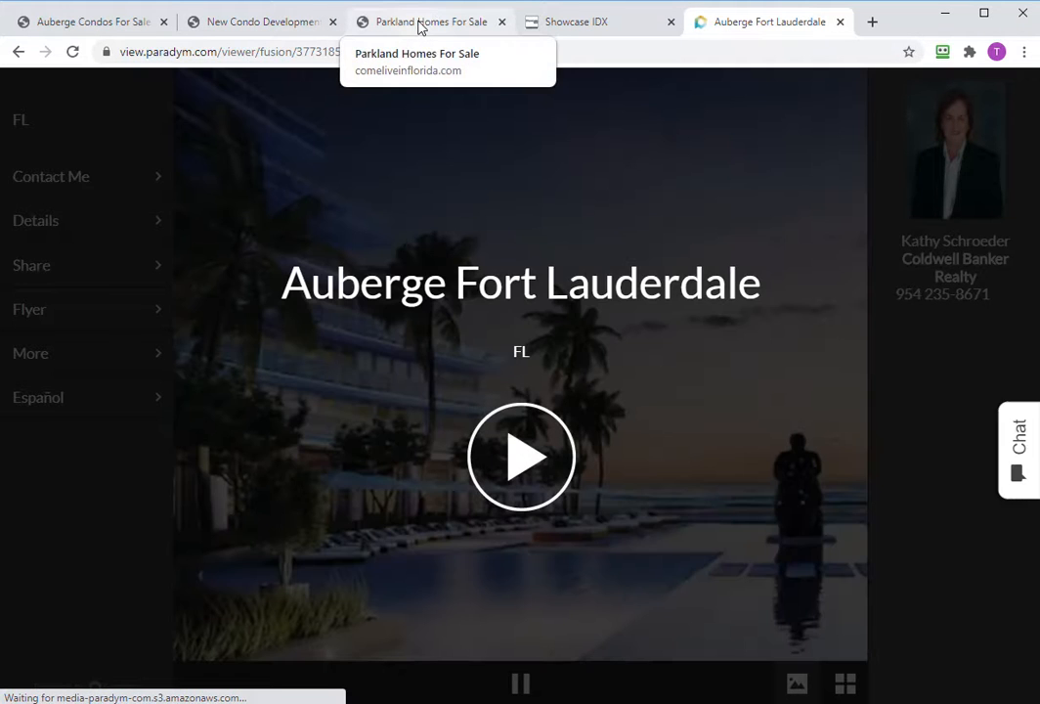
# Look at the Parkland Homes and New Condo Developments pages and return to the open Auberge text module settings.
pyautogui.click(435, 23)
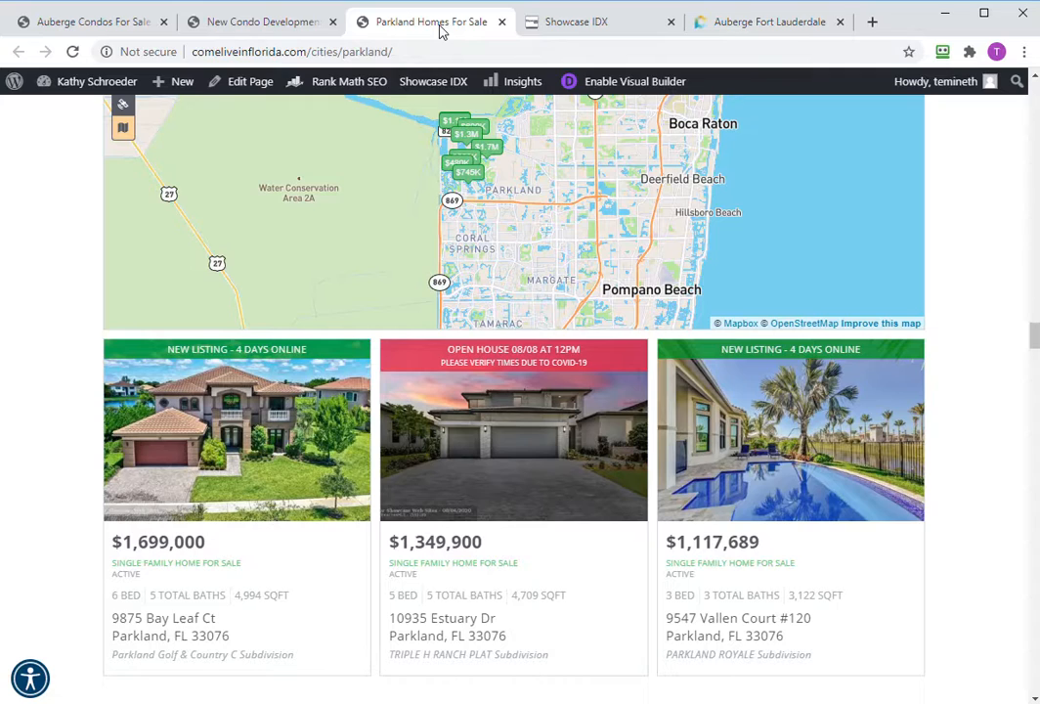
pyautogui.click(264, 23)
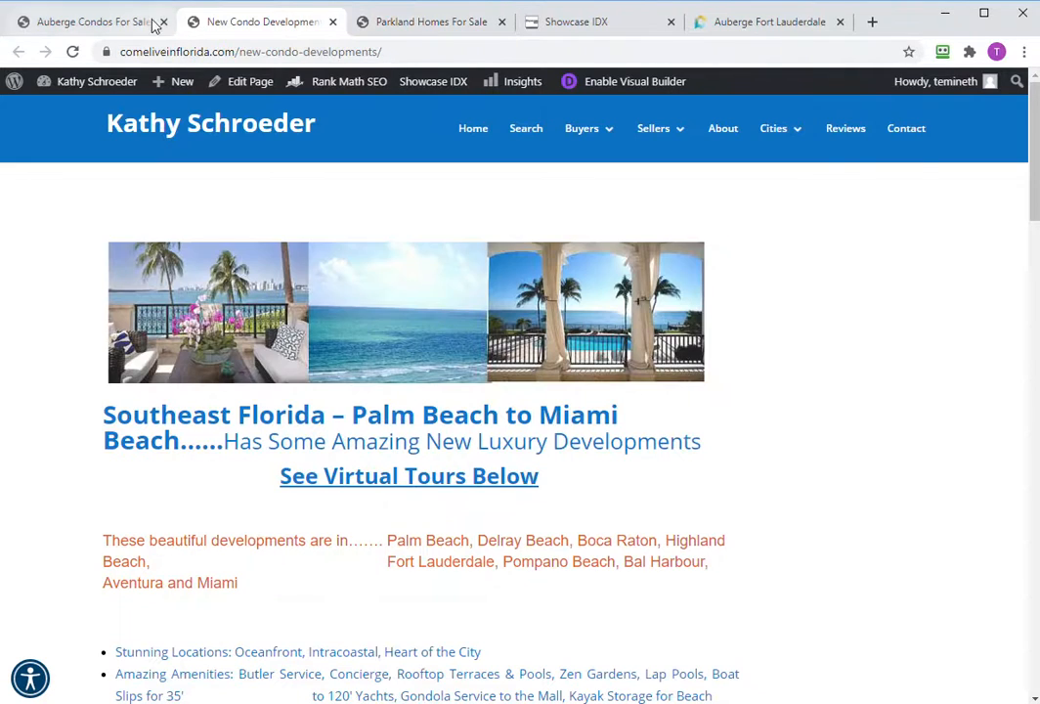
pyautogui.click(427, 23)
pyautogui.click(107, 22)
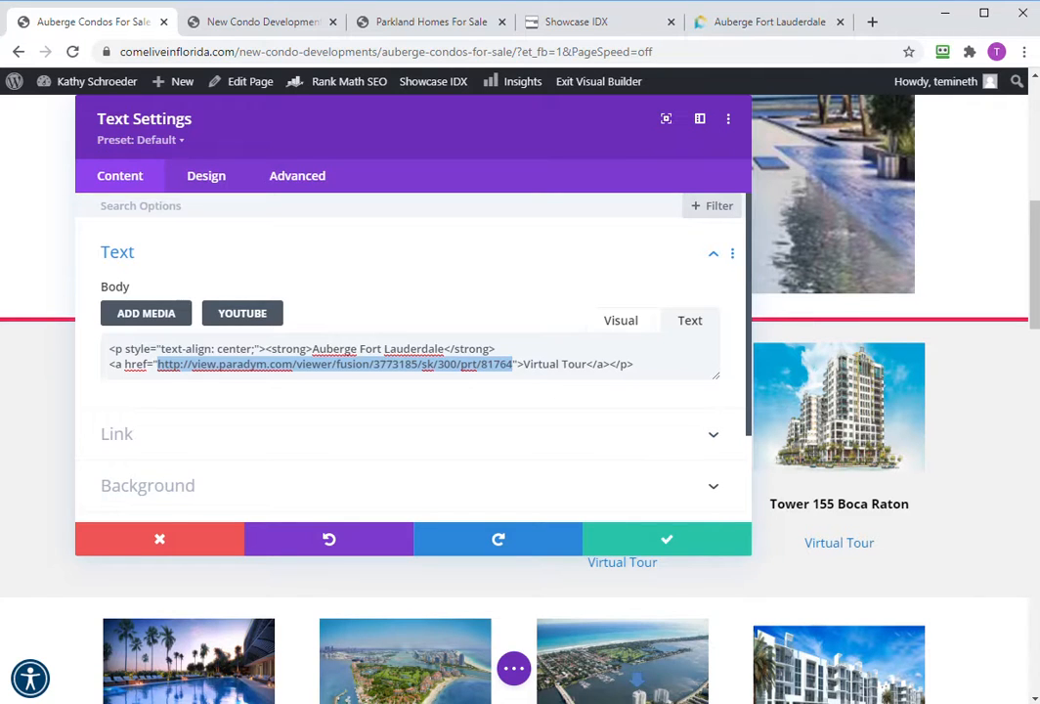
# View the Auberge Fort Lauderdale virtual tour page, then return to the page builder and close the text module settings.
pyautogui.click(770, 24)
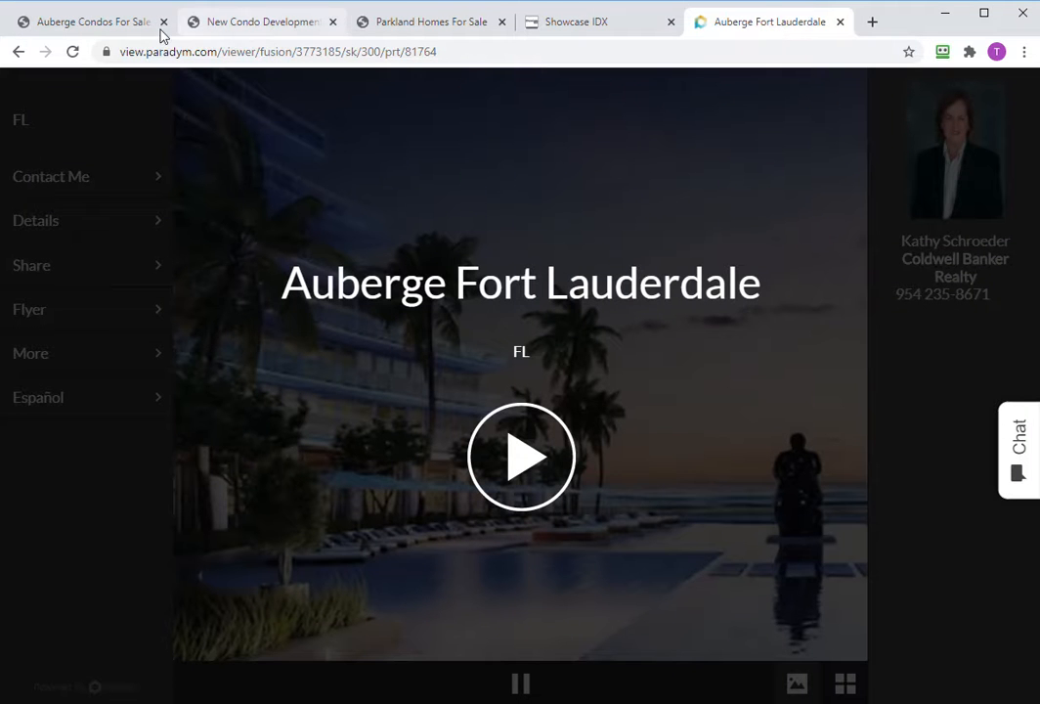
pyautogui.click(99, 30)
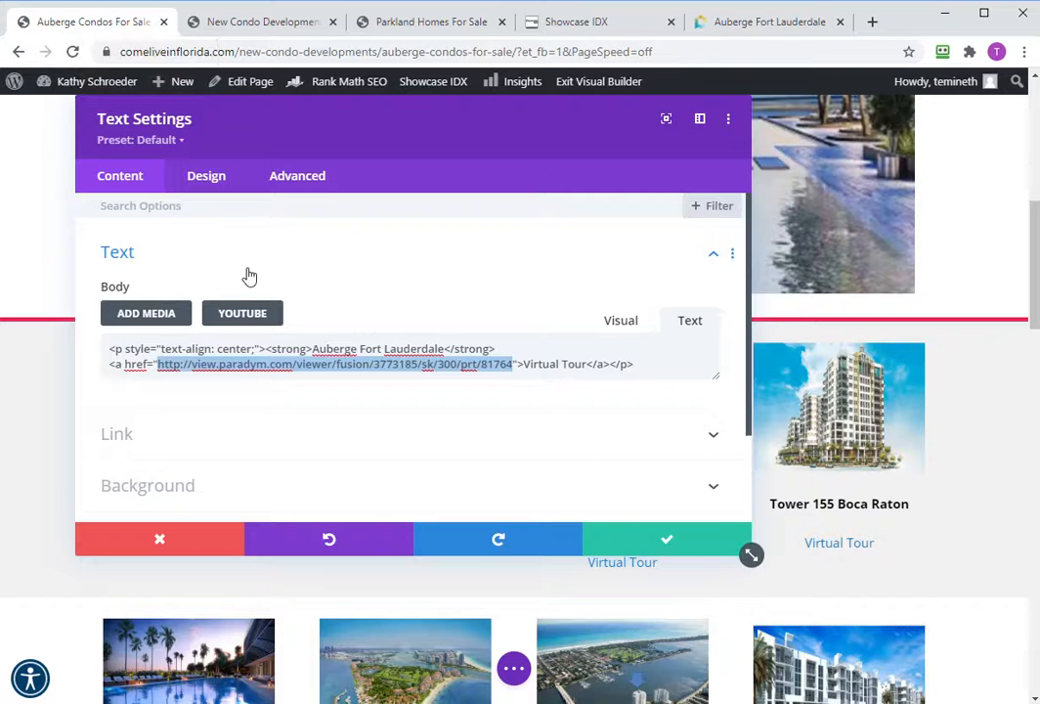
pyautogui.click(660, 539)
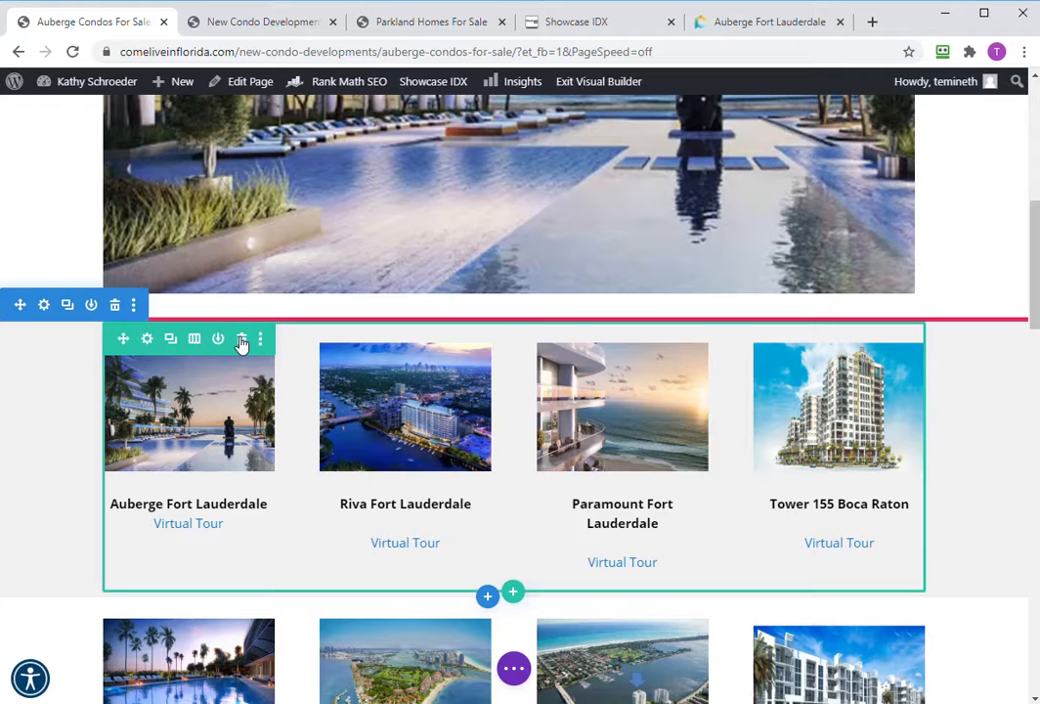
# Delete all the copied development listing sections beneath the large Auberge photo, from the Auberge Fort Lauderdale row through the Alina row.
pyautogui.click(118, 307)
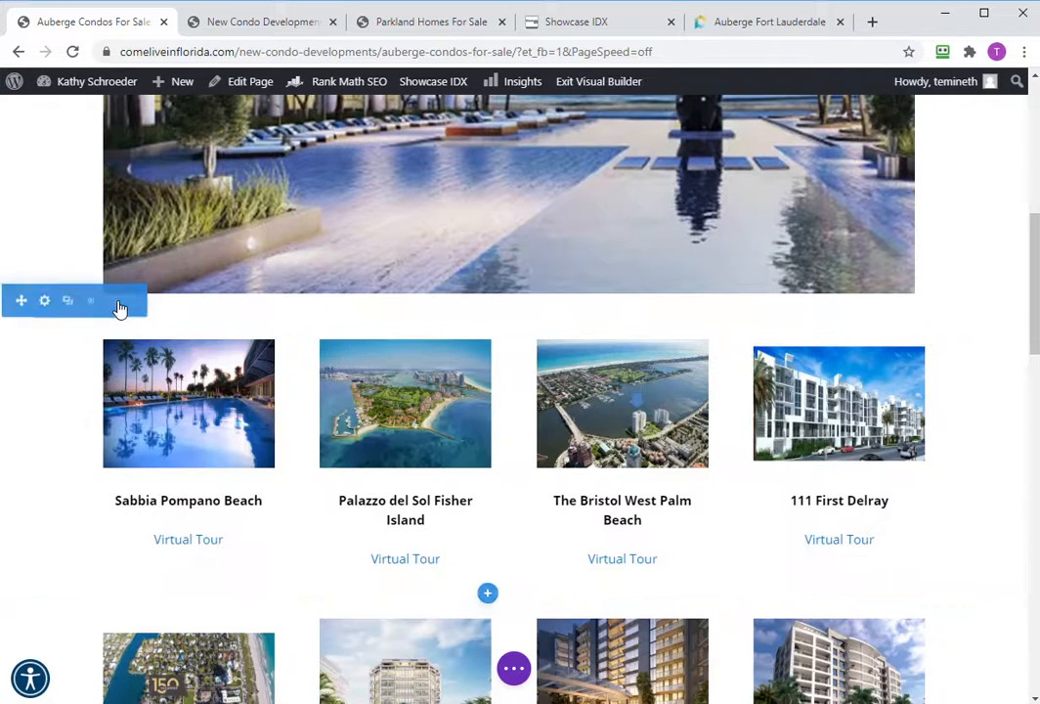
pyautogui.click(115, 306)
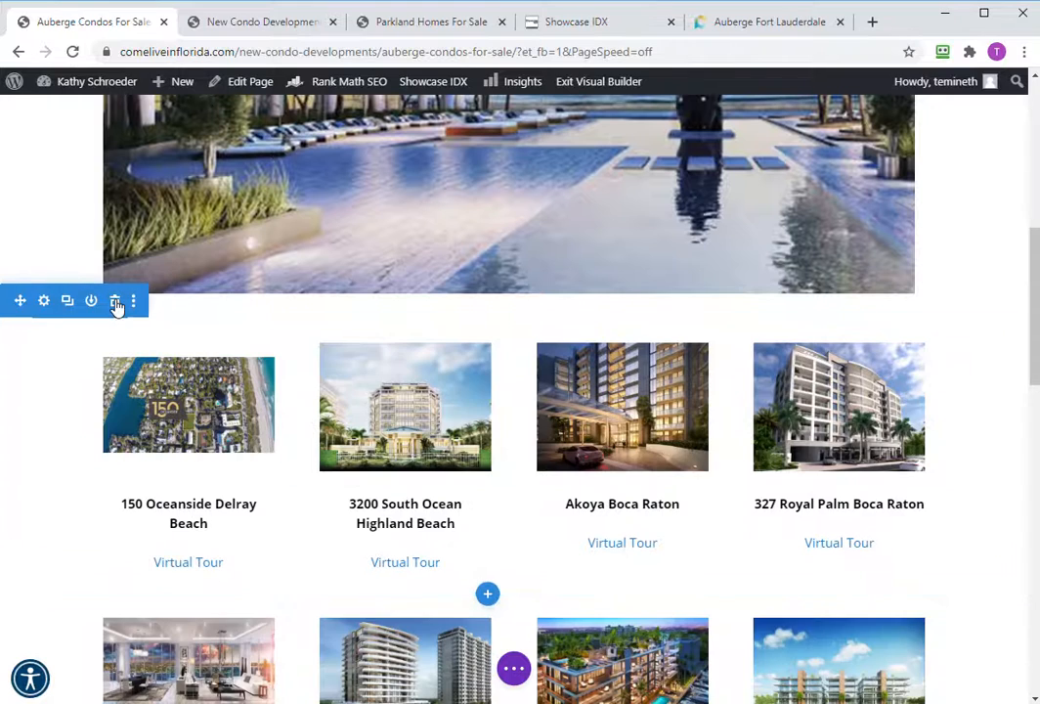
pyautogui.click(115, 306)
pyautogui.click(115, 306)
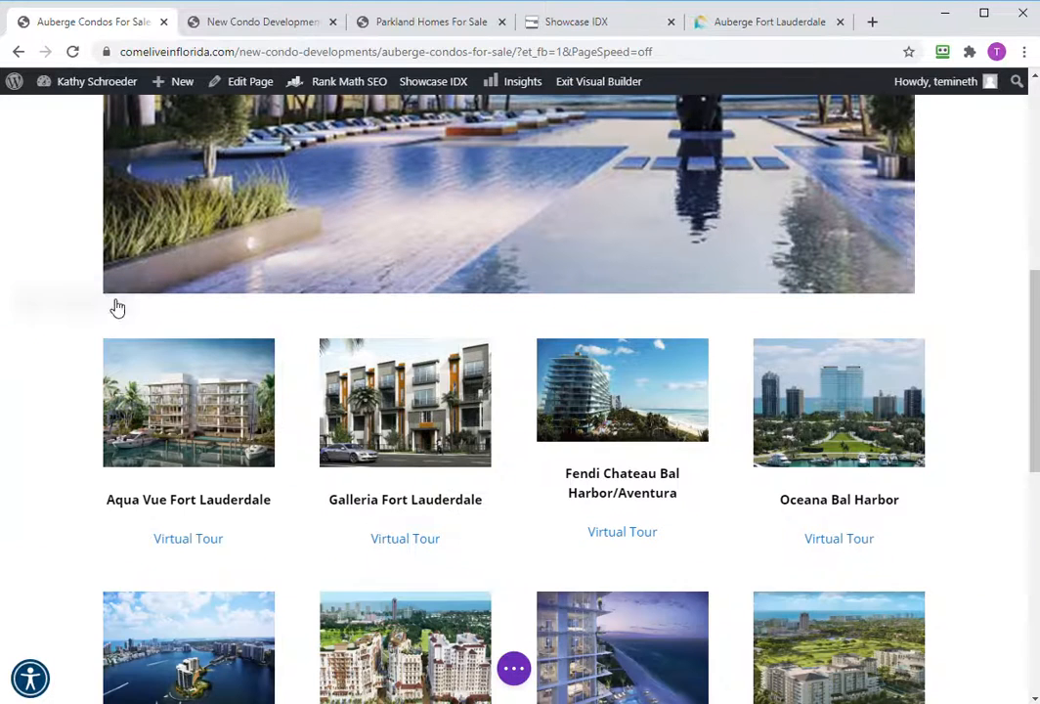
pyautogui.click(115, 306)
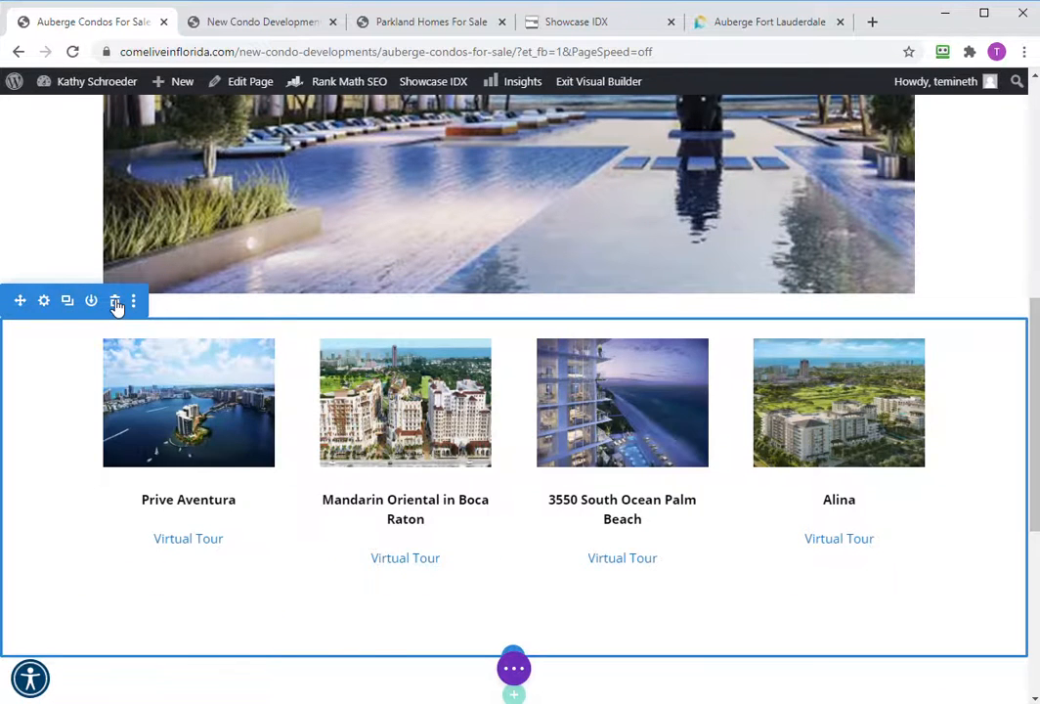
pyautogui.click(116, 306)
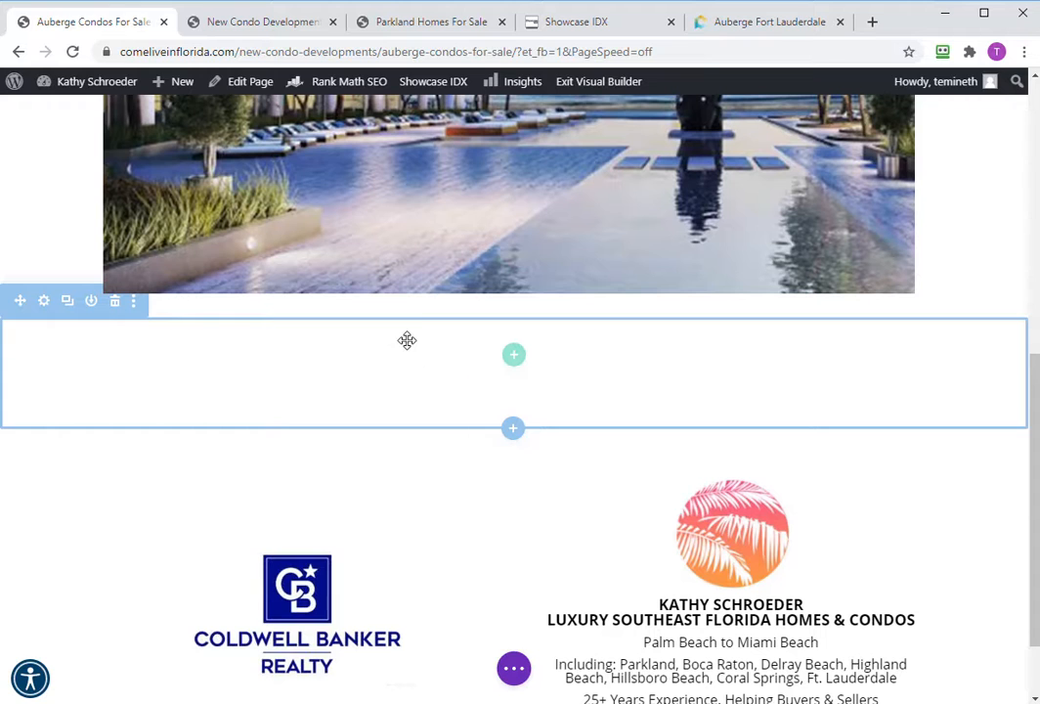
# Enable the empty section below the Auberge photo on phone, tablet and desktop.
pyautogui.click(135, 307)
pyautogui.click(59, 384)
pyautogui.click(132, 384)
pyautogui.click(207, 386)
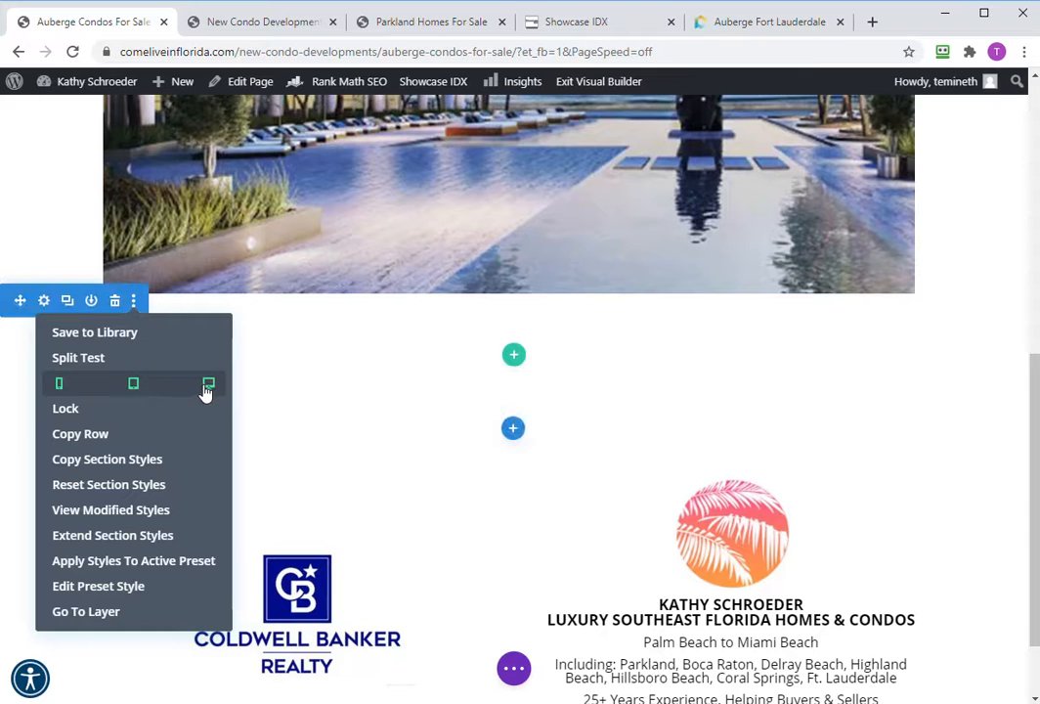
# Add a single-column row with a Button module to the empty section and set the button text to "View Virtual Tour".
pyautogui.click(516, 355)
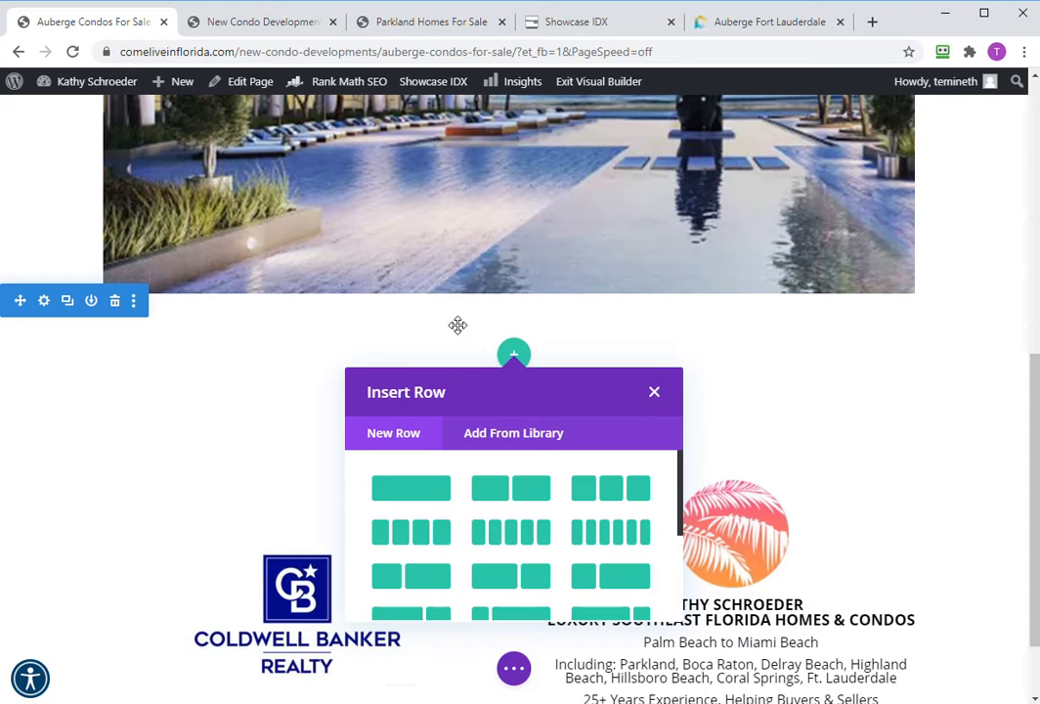
pyautogui.click(409, 489)
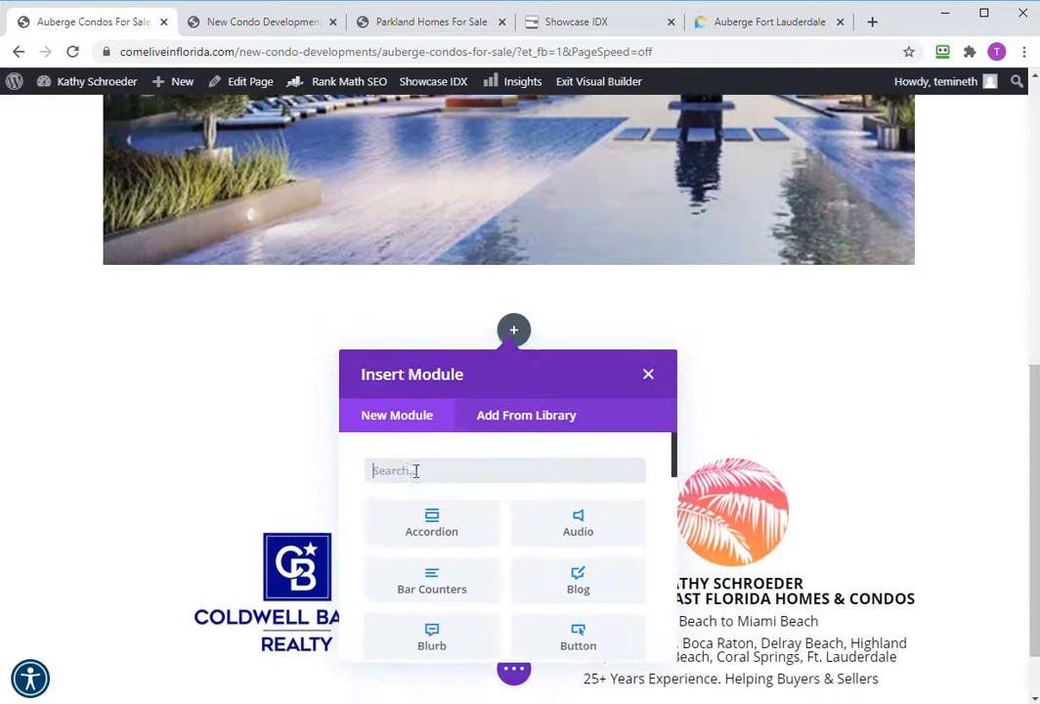
pyautogui.scroll(-3, 488, 483)
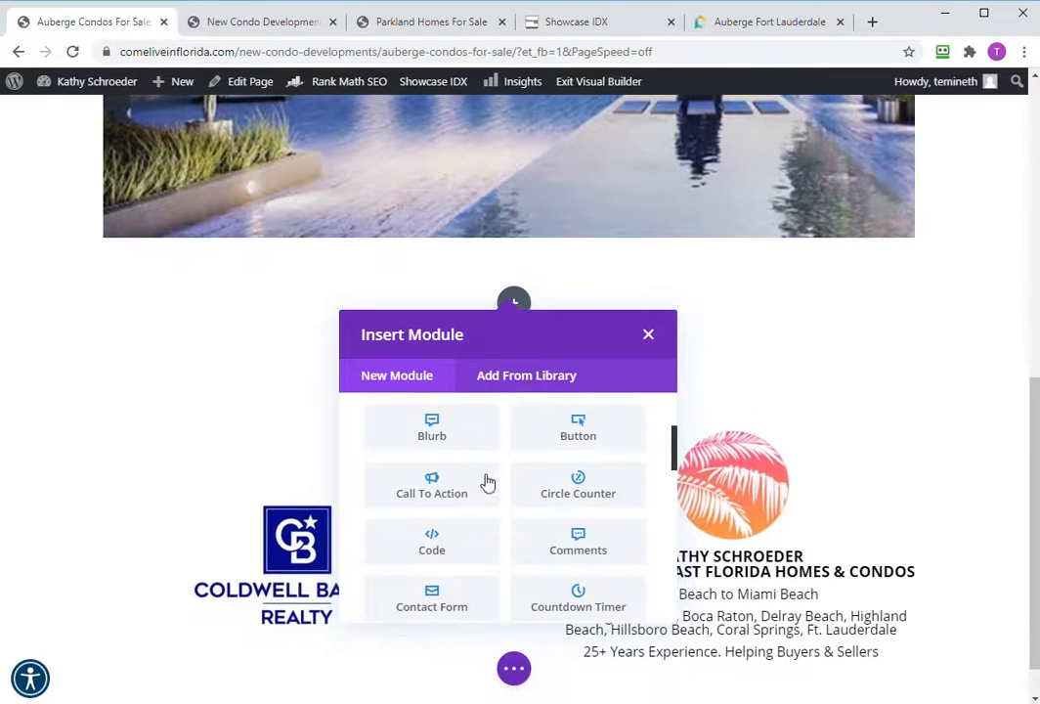
pyautogui.click(571, 432)
pyautogui.tripleClick(186, 311)
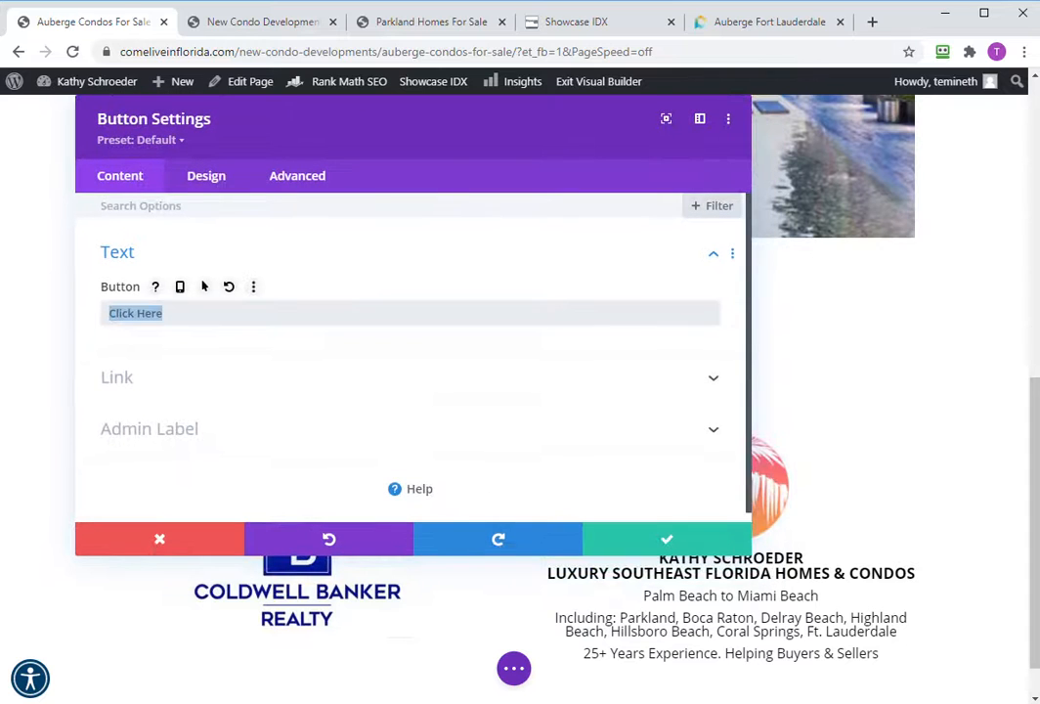
pyautogui.write('View Virtual Tour')
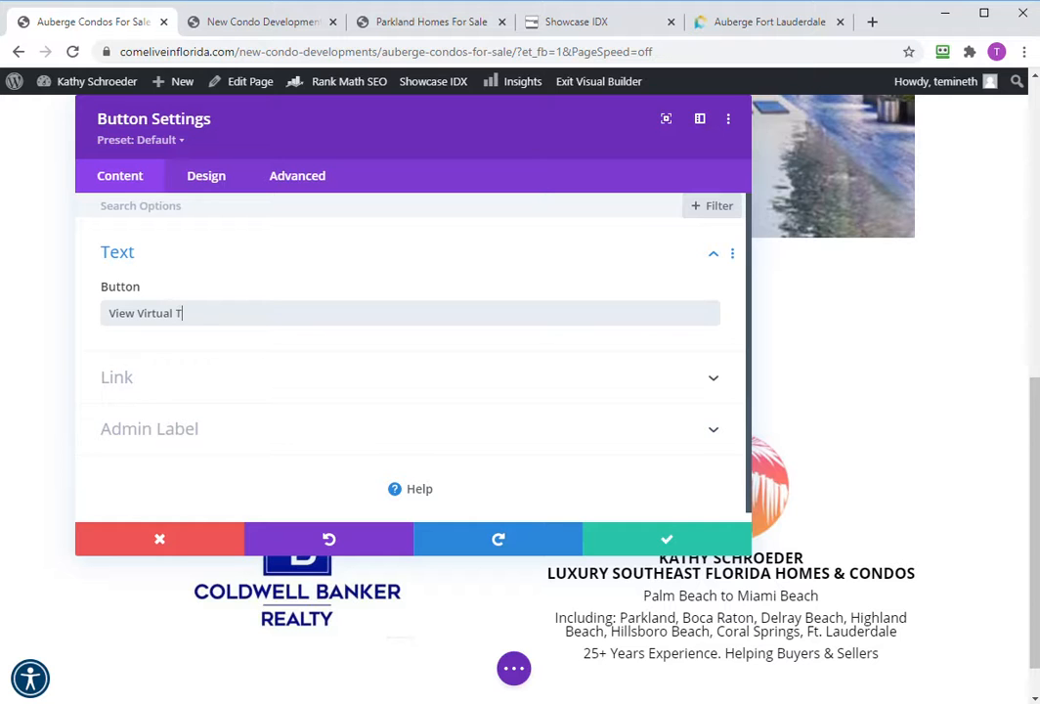
# Copy the virtual tour page's address, set it as the View Virtual Tour button's link URL, and save the button.
pyautogui.click(733, 28)
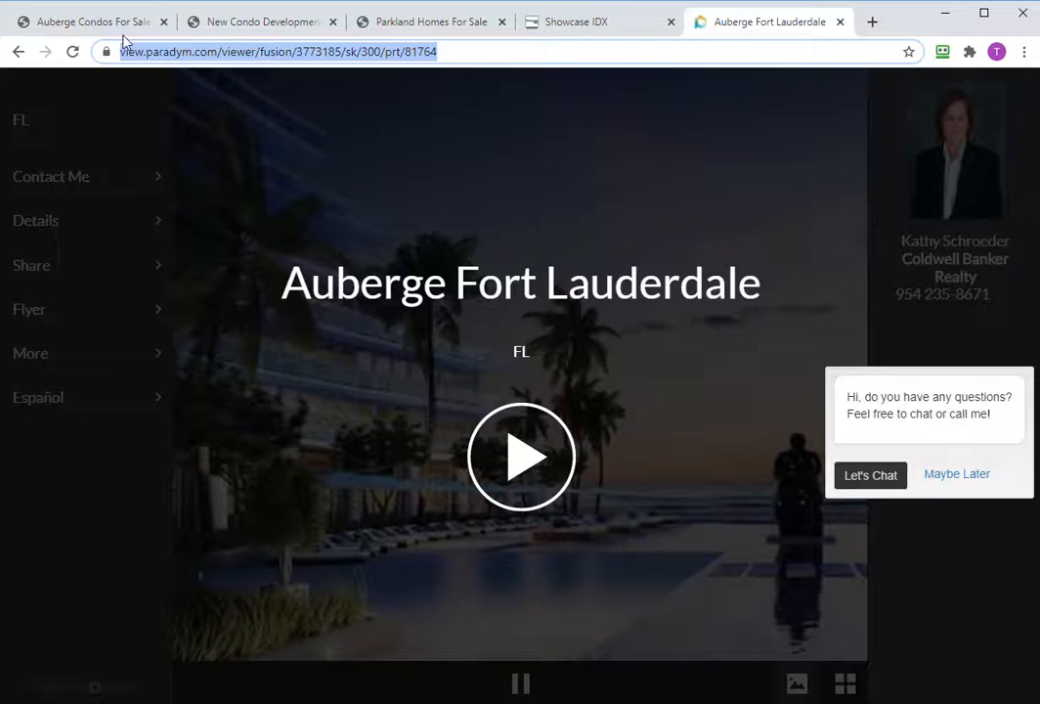
pyautogui.click(83, 22)
pyautogui.click(186, 377)
pyautogui.click(239, 285)
pyautogui.write('https://view.paradym.com/viewer/fusion/3773185/sk/300/prt/81764')
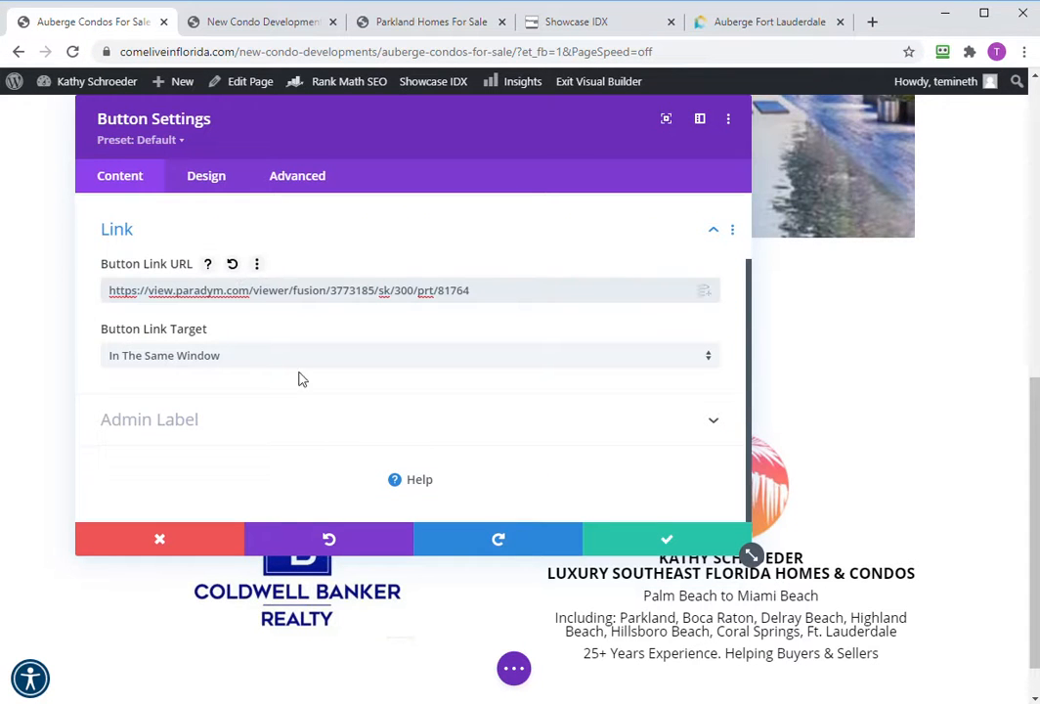
pyautogui.click(672, 540)
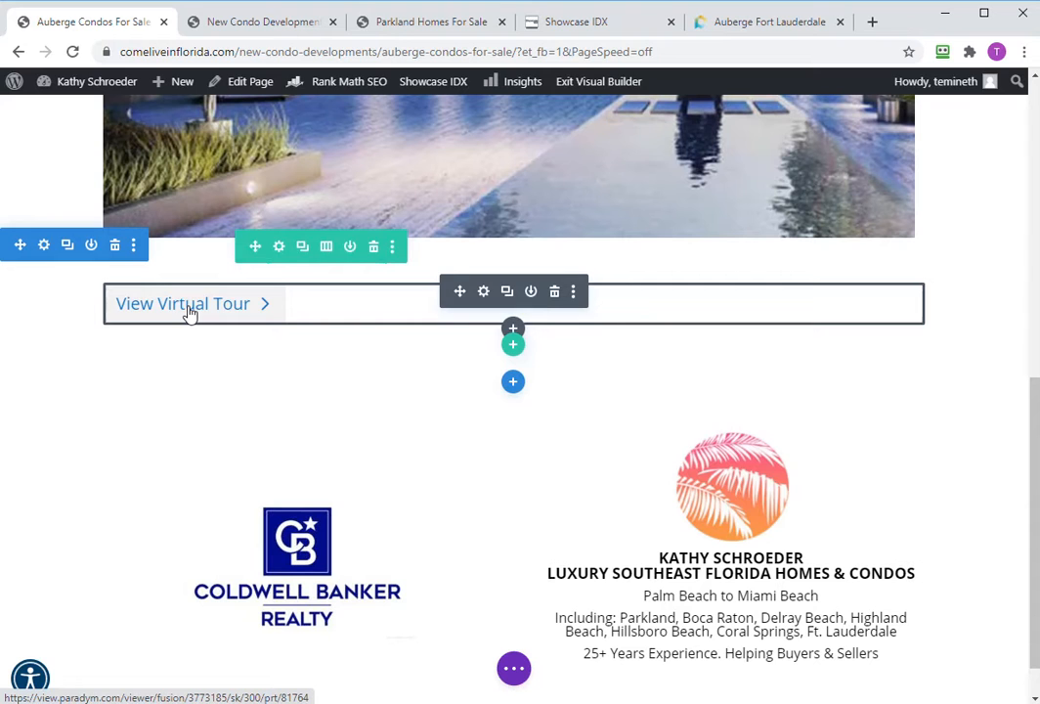
# Center-align the View Virtual Tour button, save it, and reduce the bottom padding of its section.
pyautogui.click(483, 293)
pyautogui.click(219, 186)
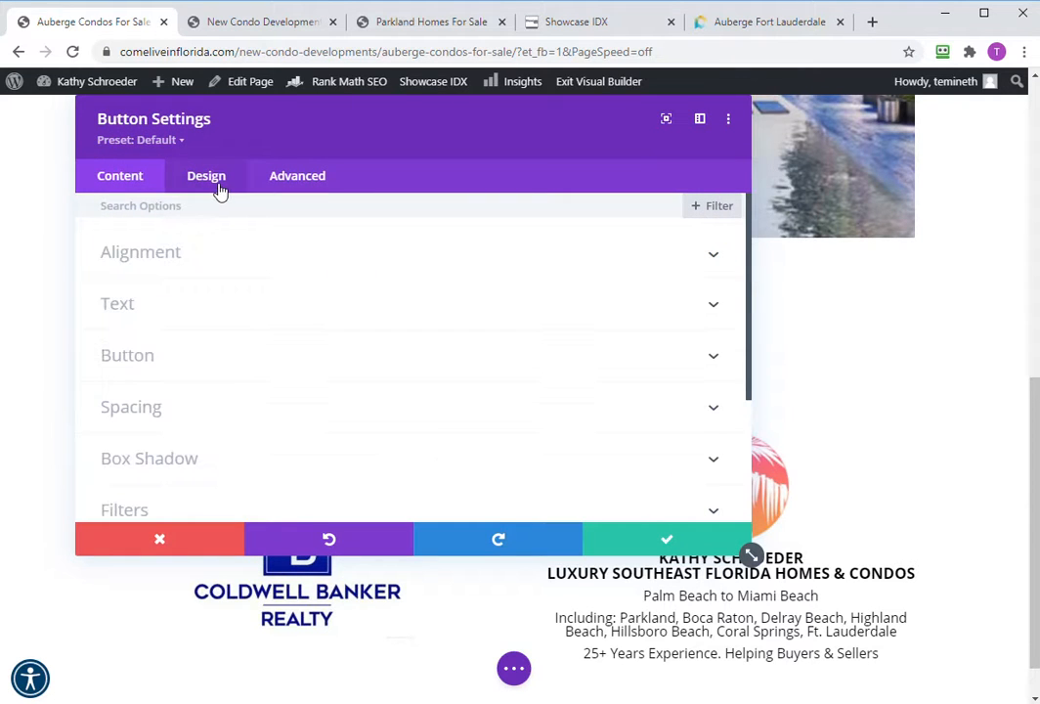
pyautogui.click(217, 247)
pyautogui.click(417, 318)
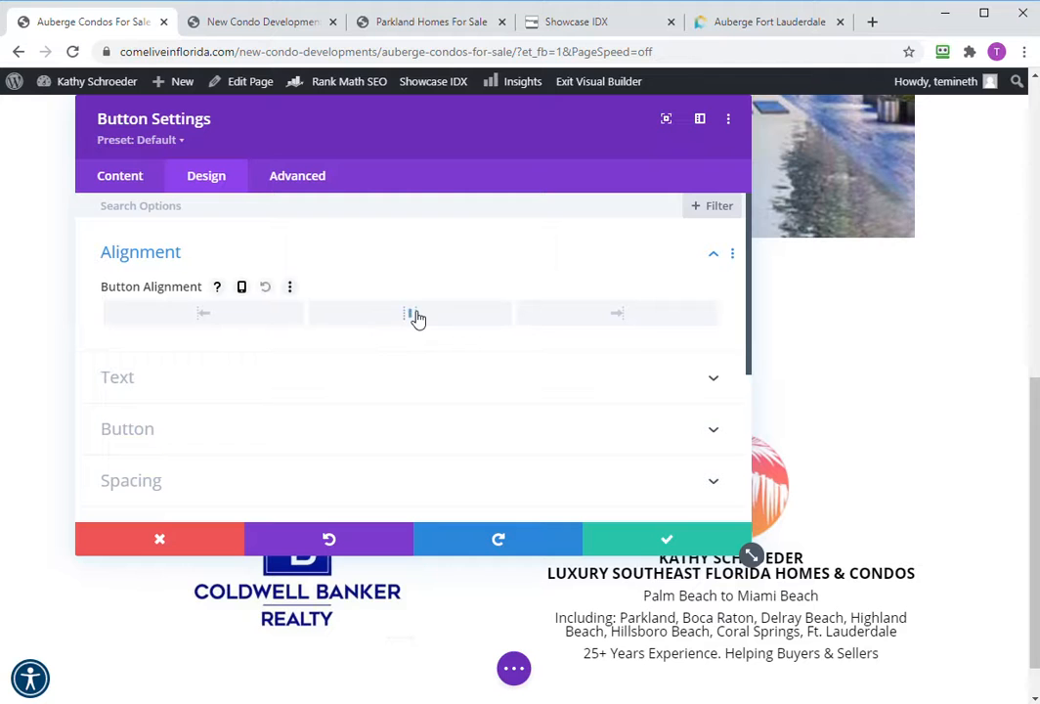
pyautogui.click(657, 540)
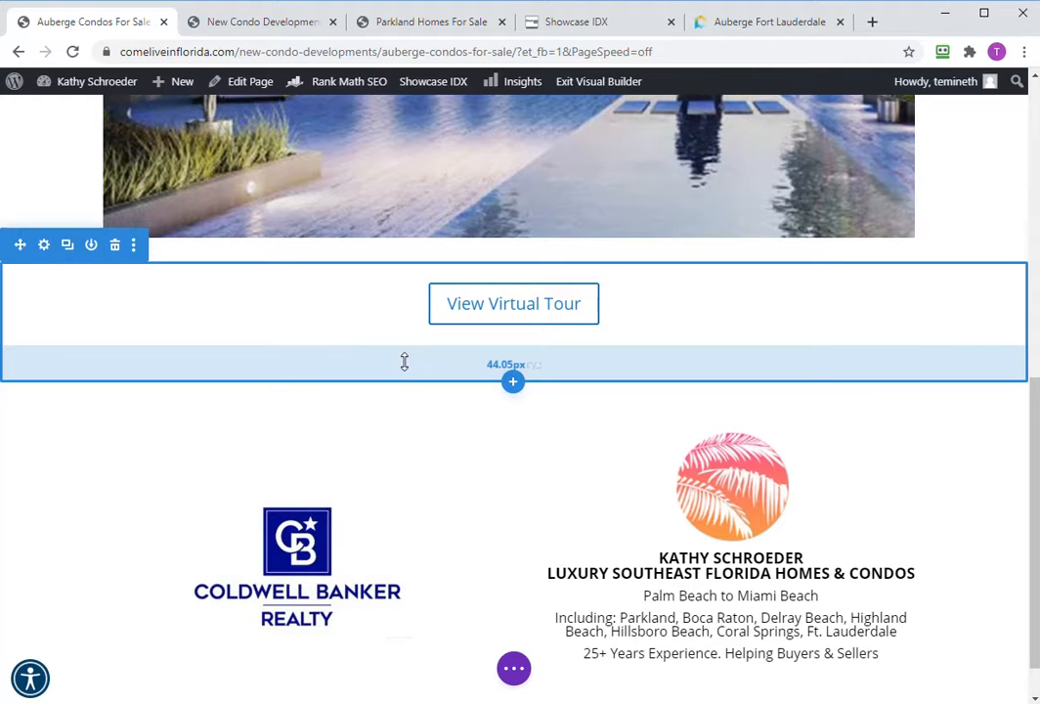
pyautogui.moveTo(404, 361); pyautogui.dragTo(402, 351)
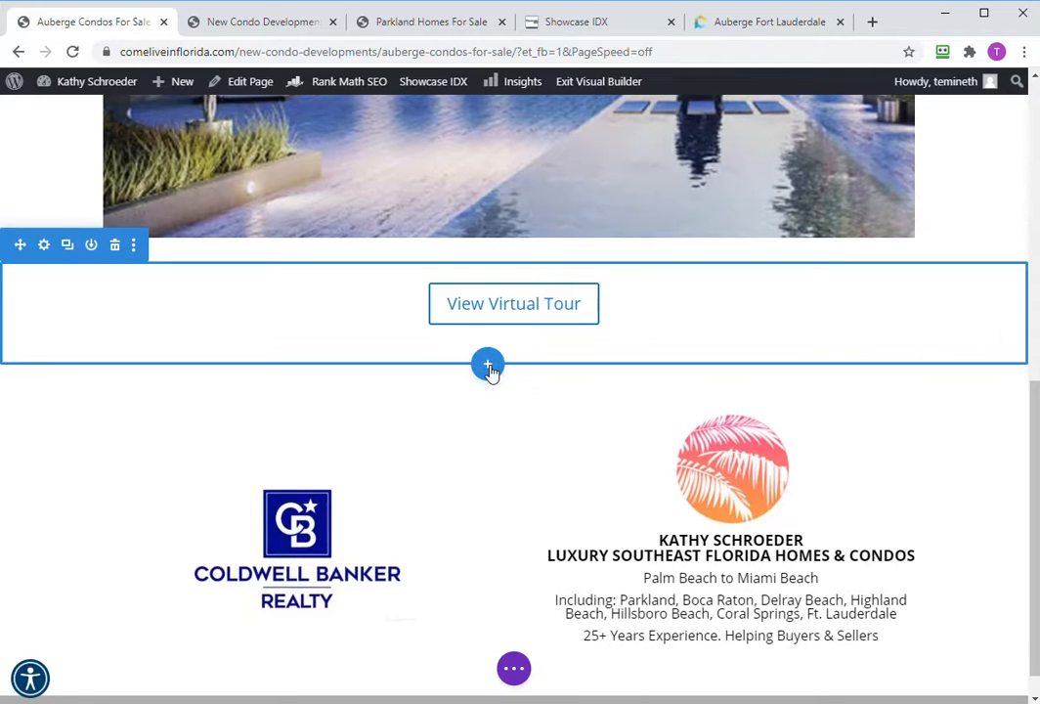
# Insert a regular section below the virtual tour button, with a single-column row containing a Code module.
pyautogui.click(489, 369)
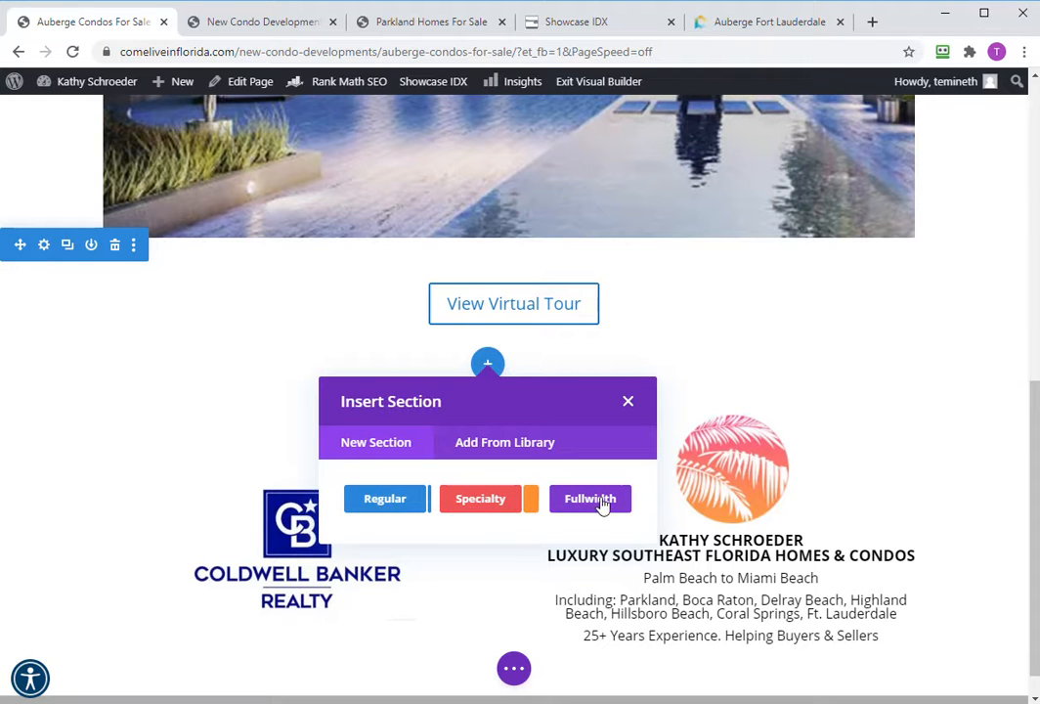
pyautogui.click(393, 496)
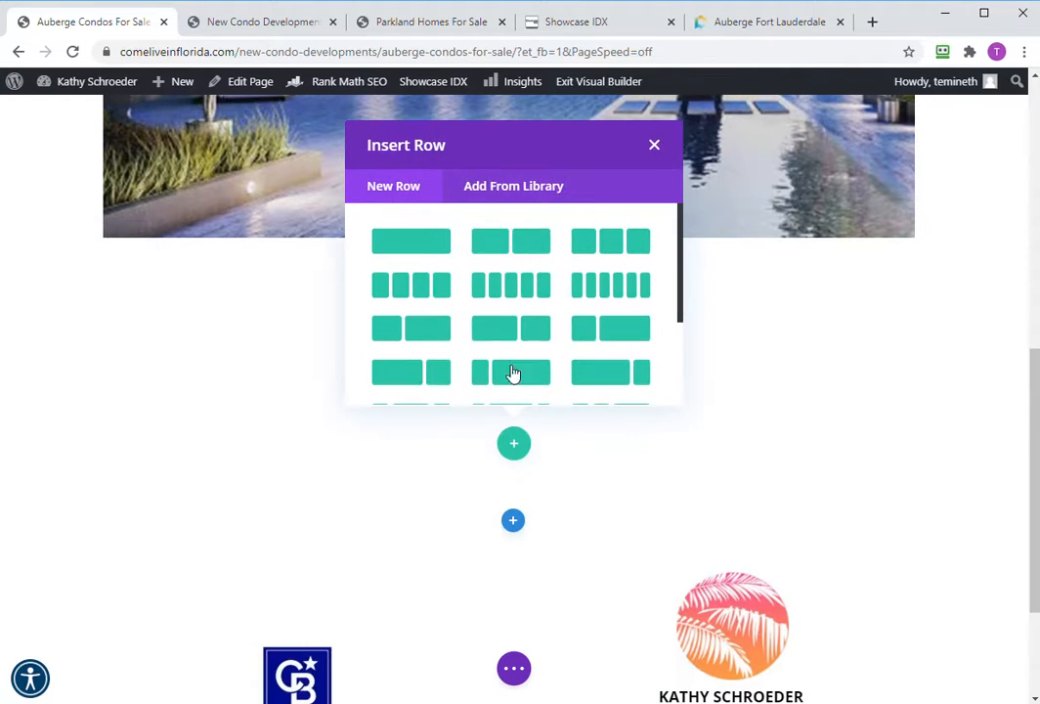
pyautogui.click(410, 245)
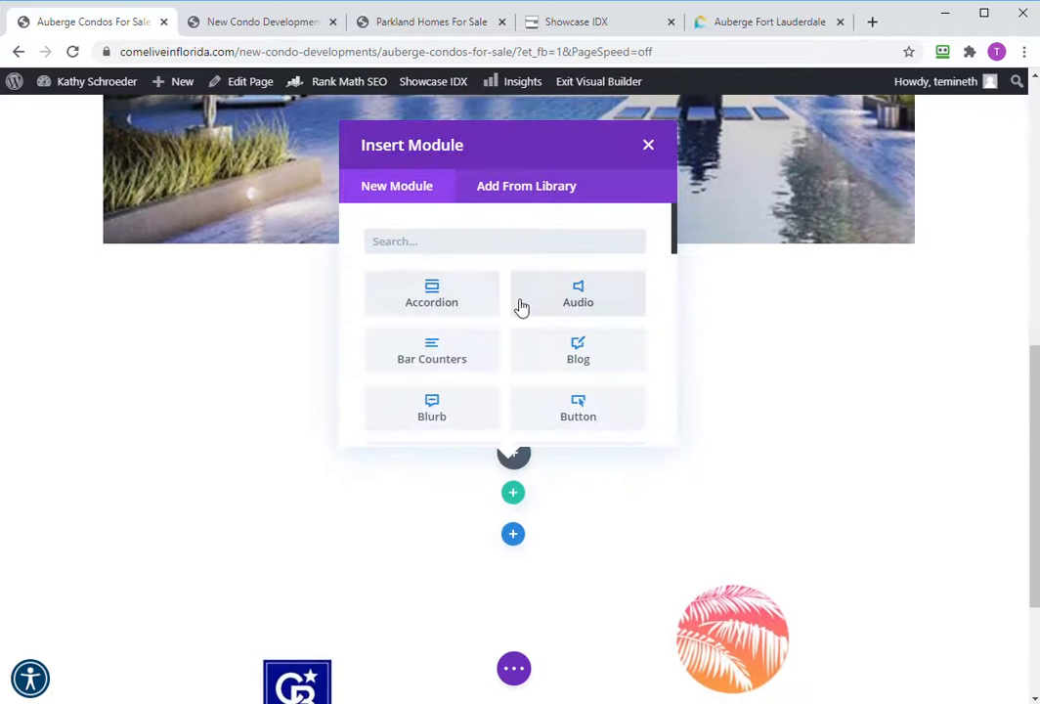
pyautogui.scroll(-8, 521, 307)
pyautogui.scroll(-1, 521, 307)
pyautogui.scroll(5, 515, 333)
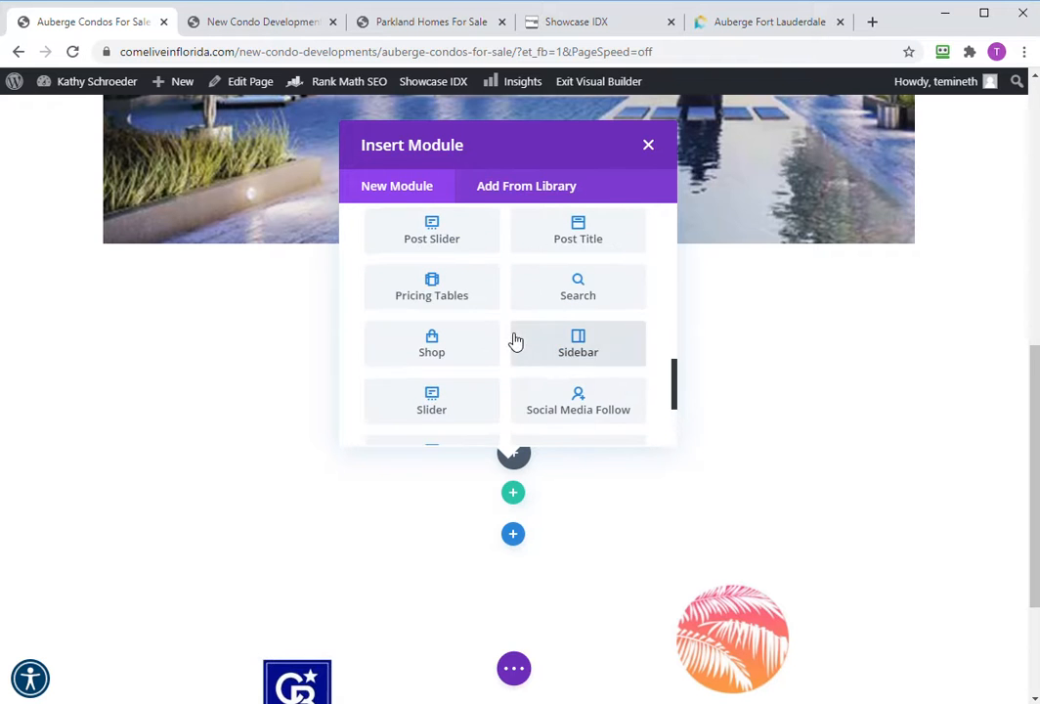
pyautogui.scroll(5, 515, 340)
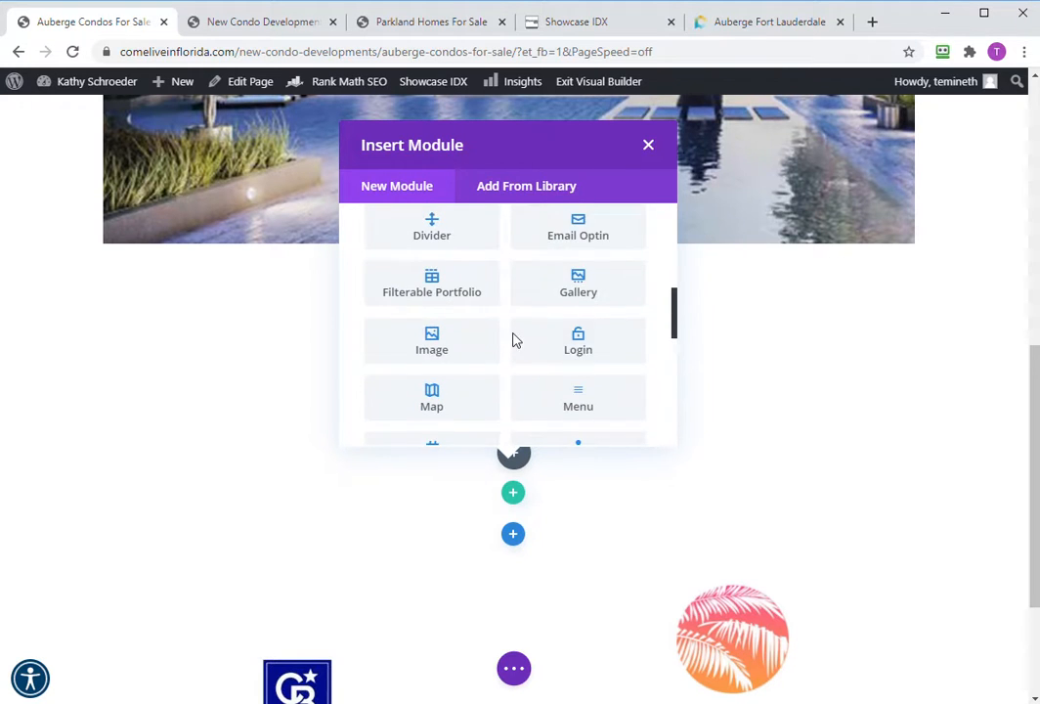
pyautogui.click(413, 377)
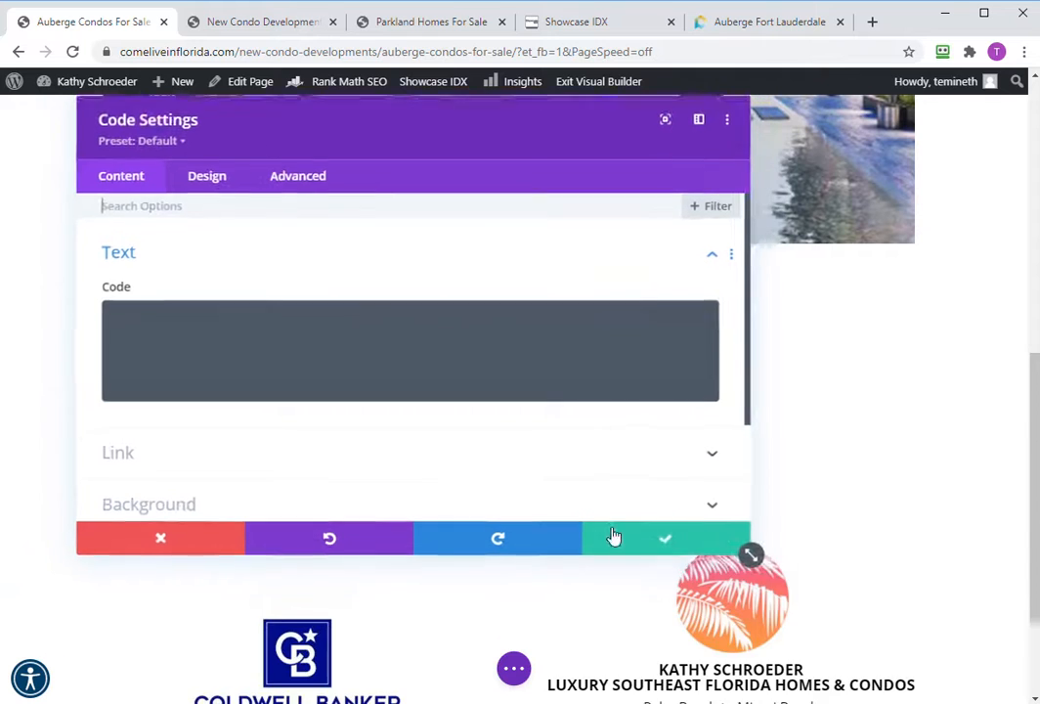
# Enter the h2 heading "Just Listed Auberge Condos for Sale:" in the Code module, save it, and reduce the section's top padding.
pyautogui.click(196, 347)
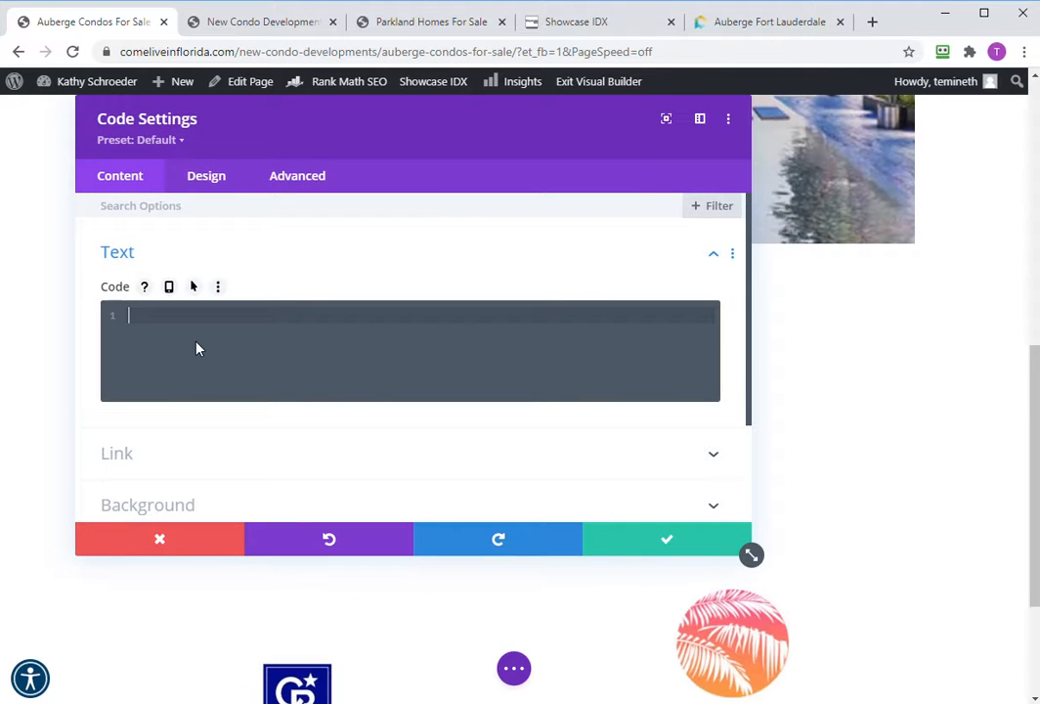
pyautogui.write('<h2')
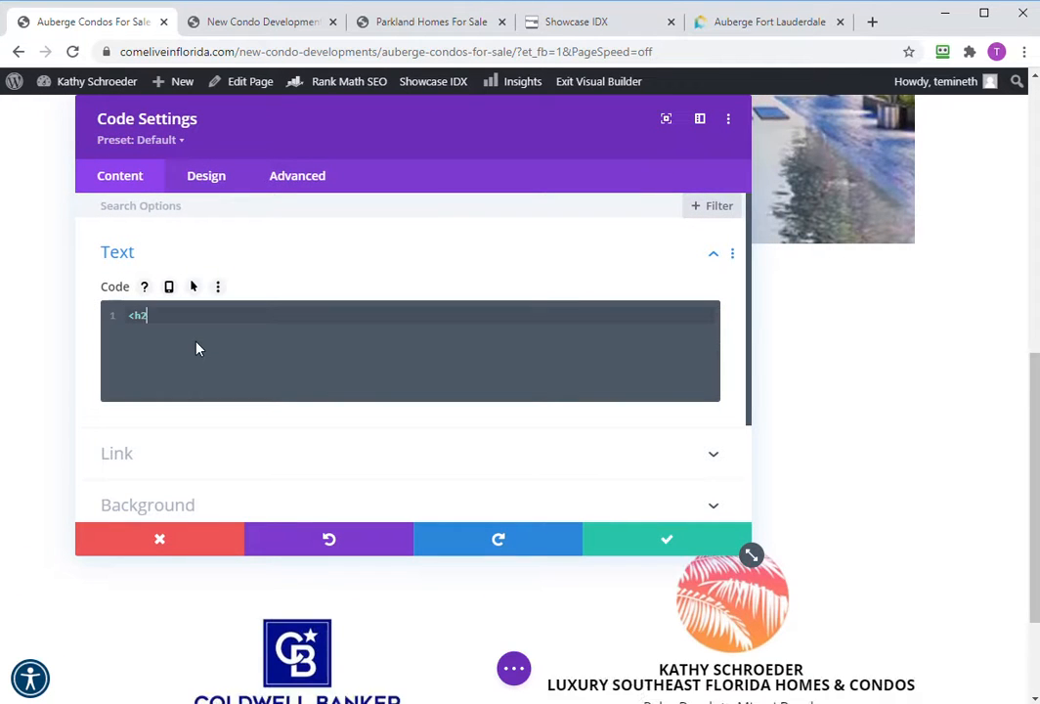
pyautogui.write('>')
pyautogui.press('Return')
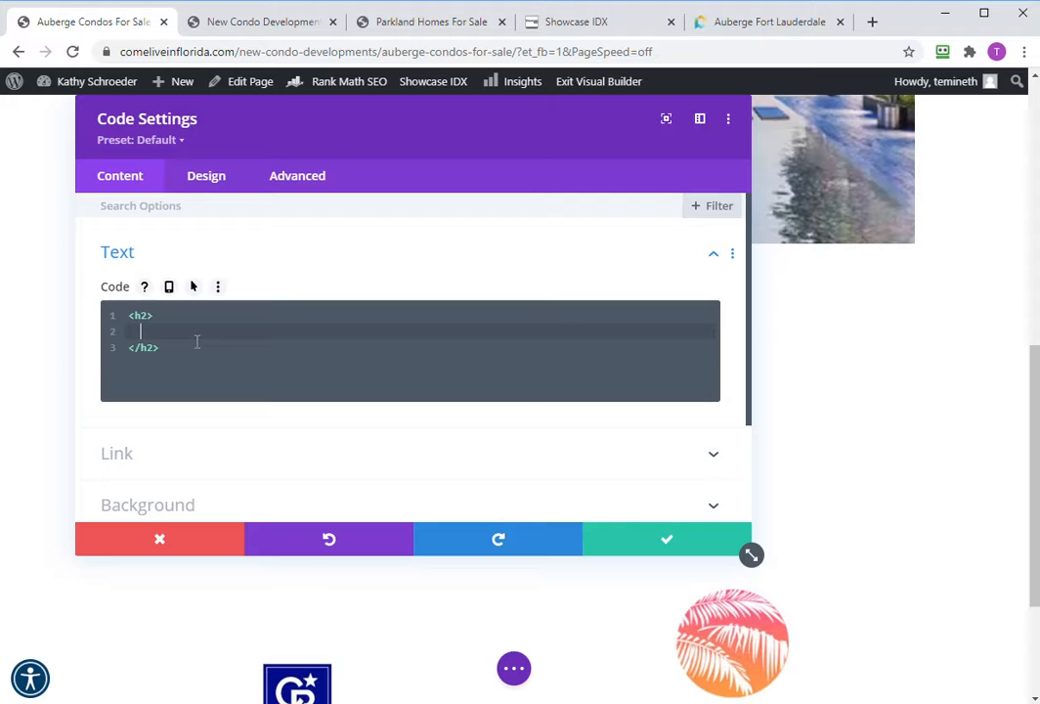
pyautogui.write('Aube')
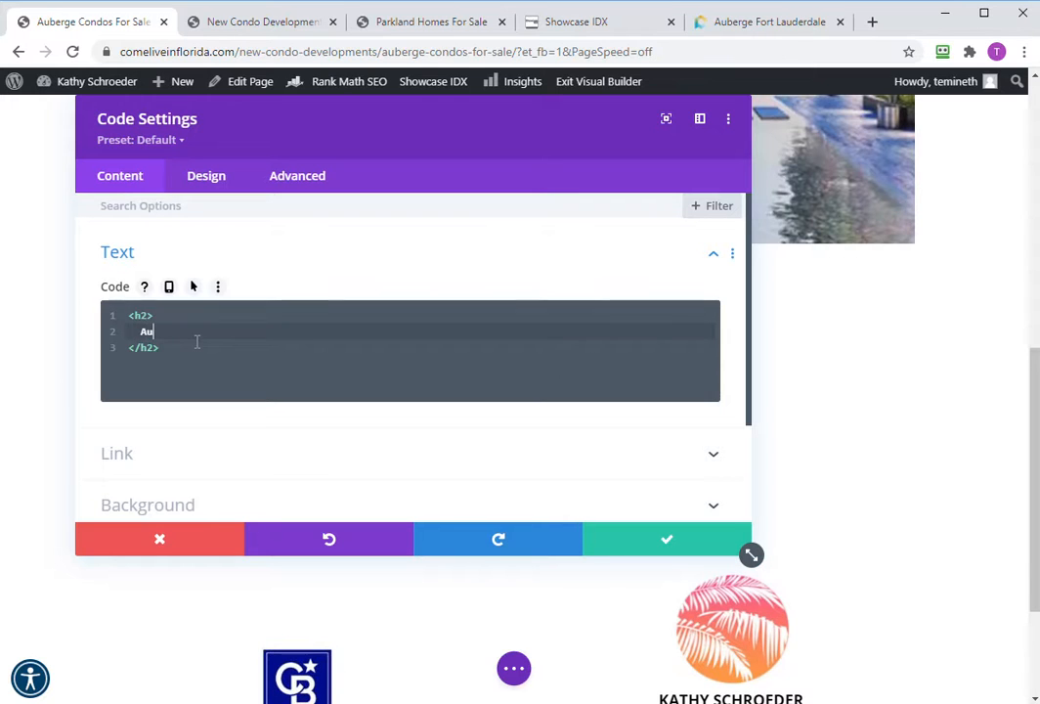
pyautogui.press('BackSpace')
pyautogui.press('BackSpace')
pyautogui.write('A')
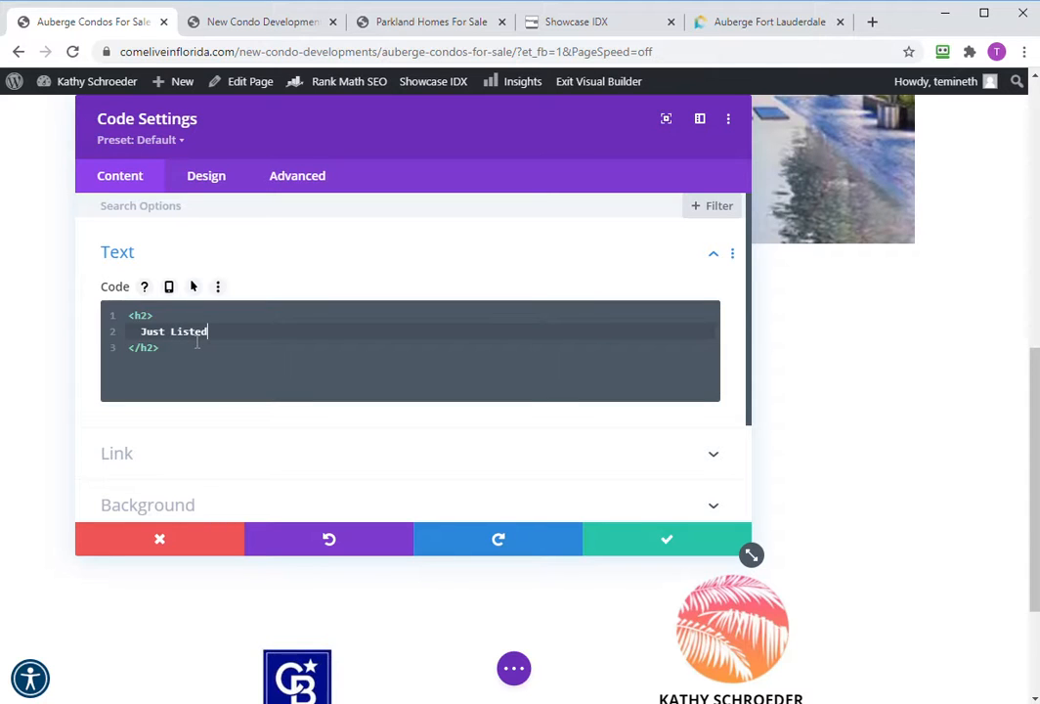
pyautogui.write(' Auberge Condos for Sale:')
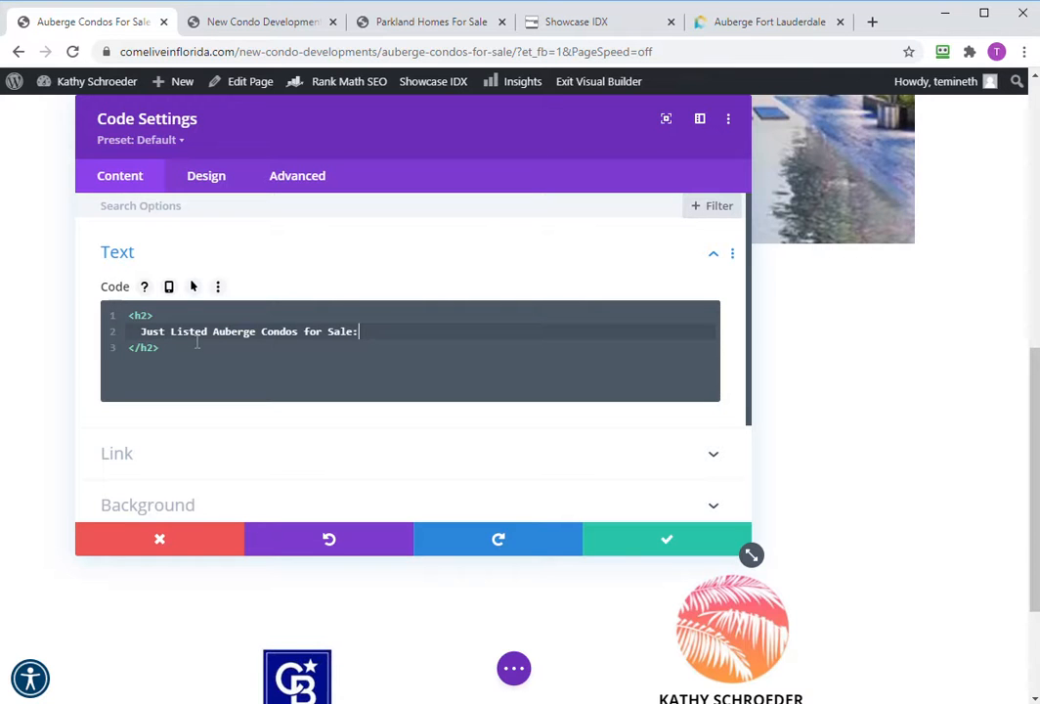
pyautogui.click(659, 541)
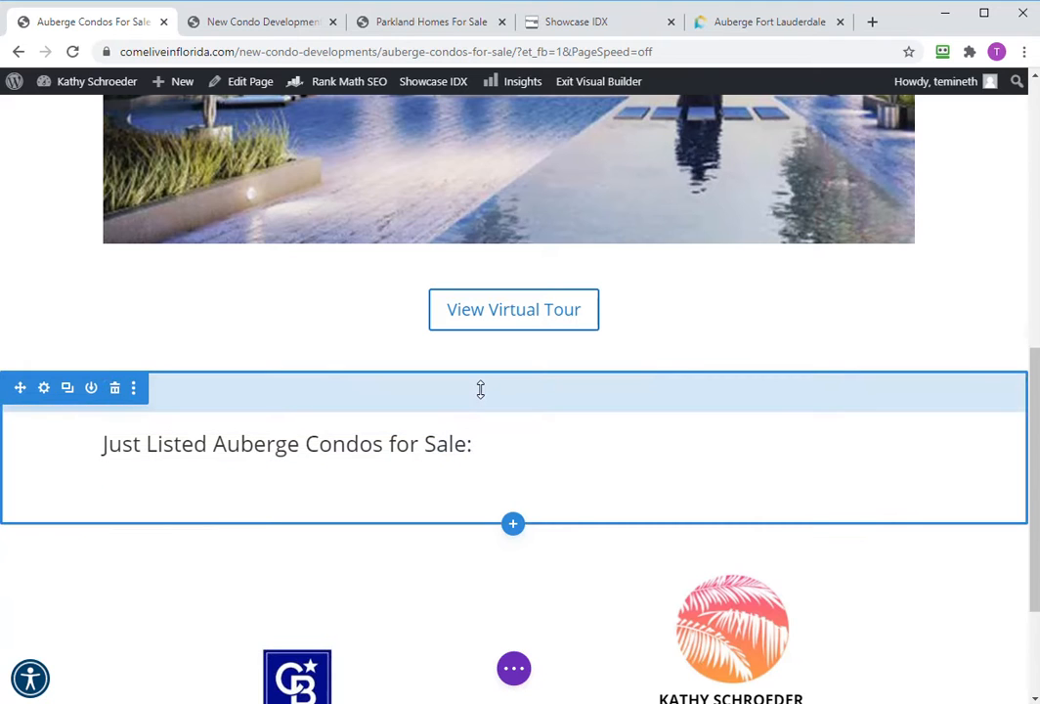
pyautogui.moveTo(480, 389); pyautogui.dragTo(478, 355)
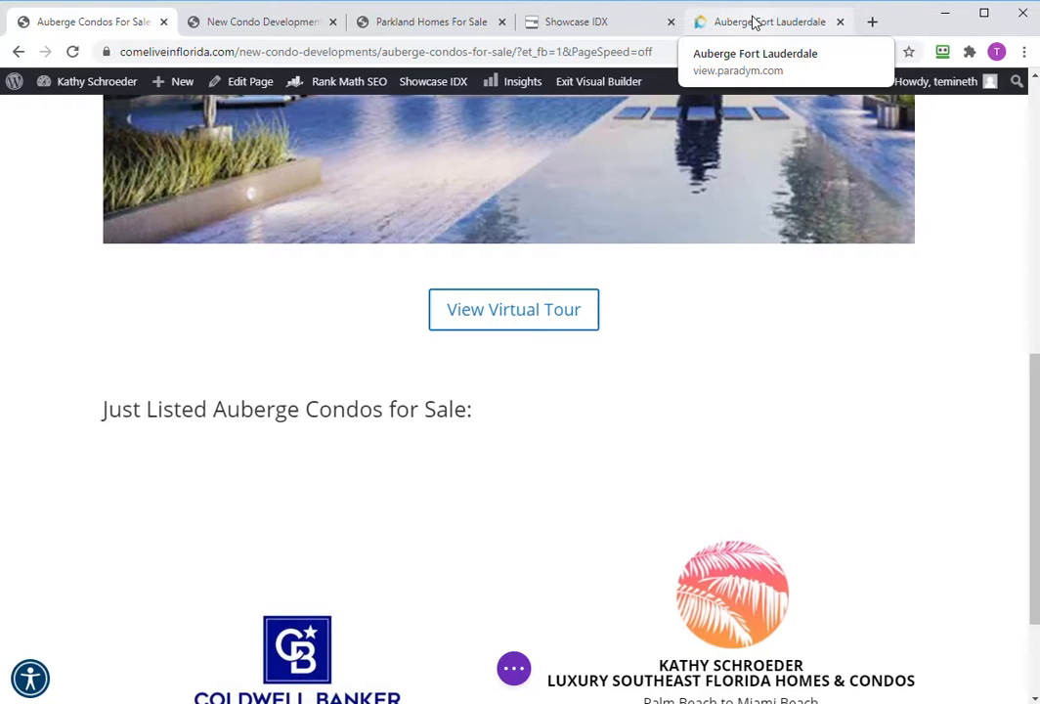
# Search Google for auberge fort lauderdale in a new tab and look through the results for the development's location and details.
pyautogui.click(872, 21)
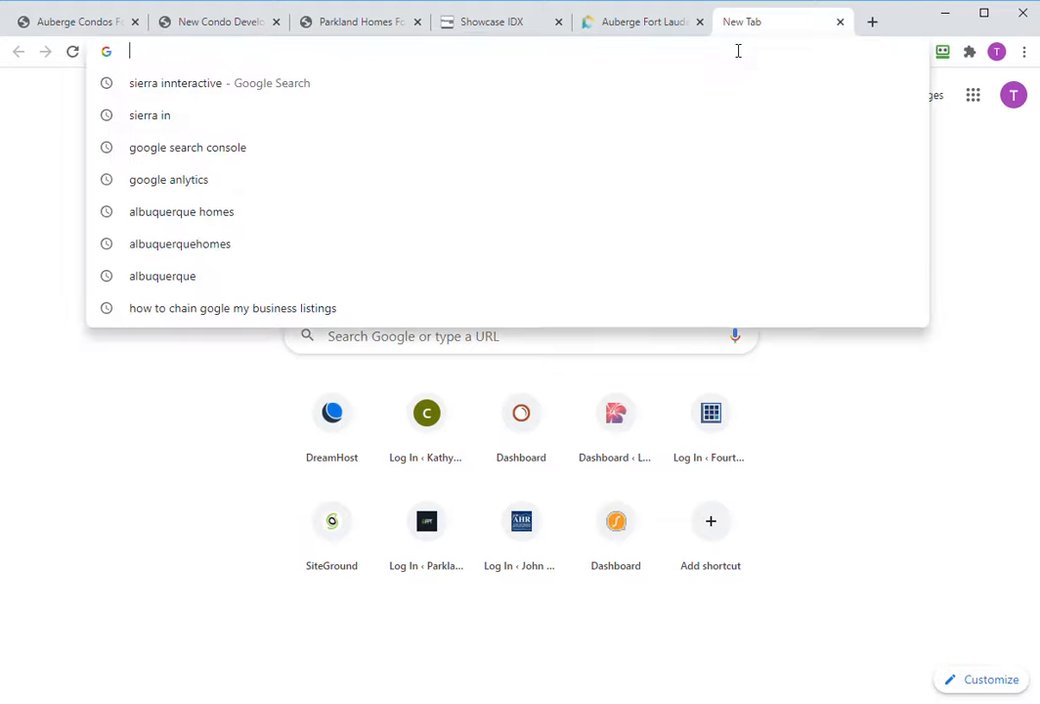
pyautogui.write('aube')
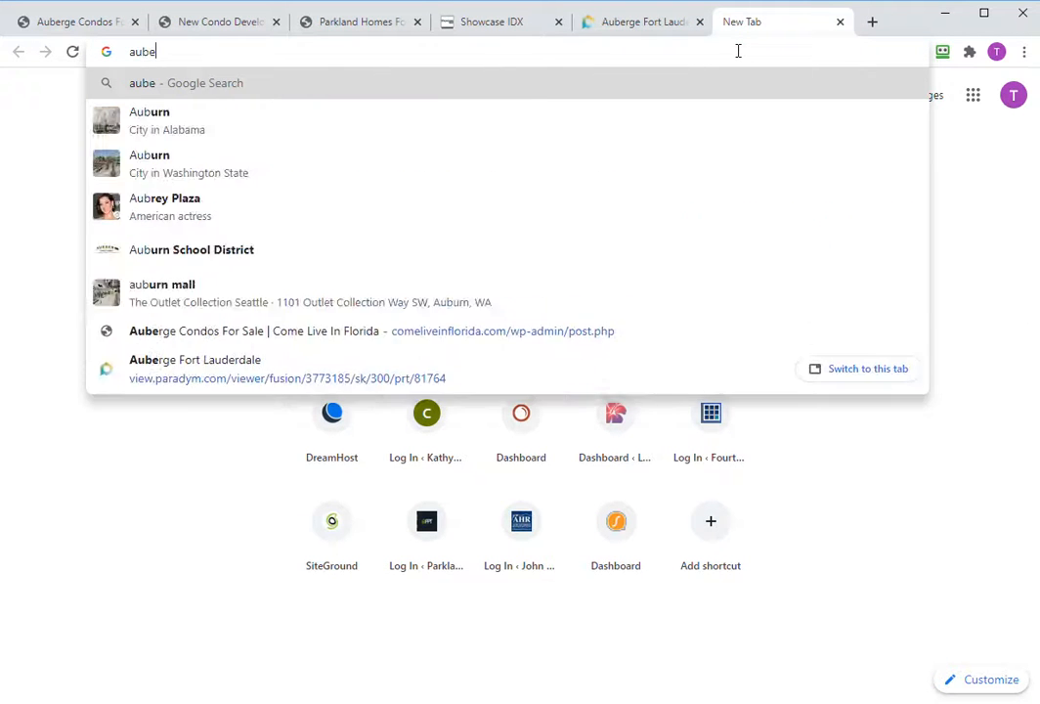
pyautogui.write('rge fort')
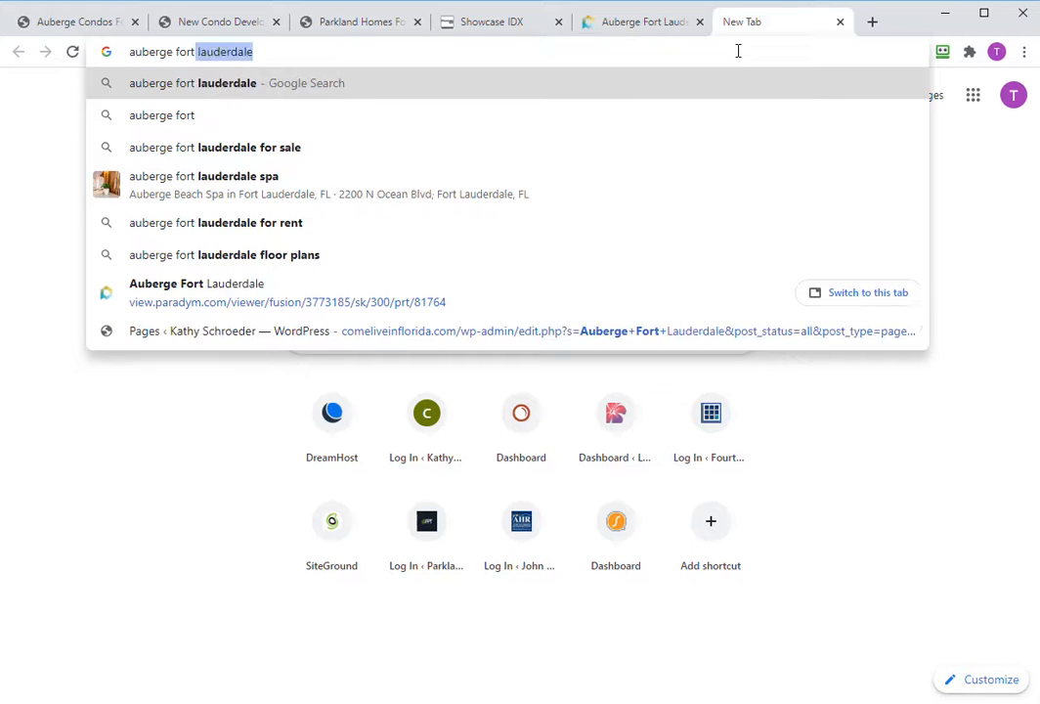
pyautogui.press('Return')
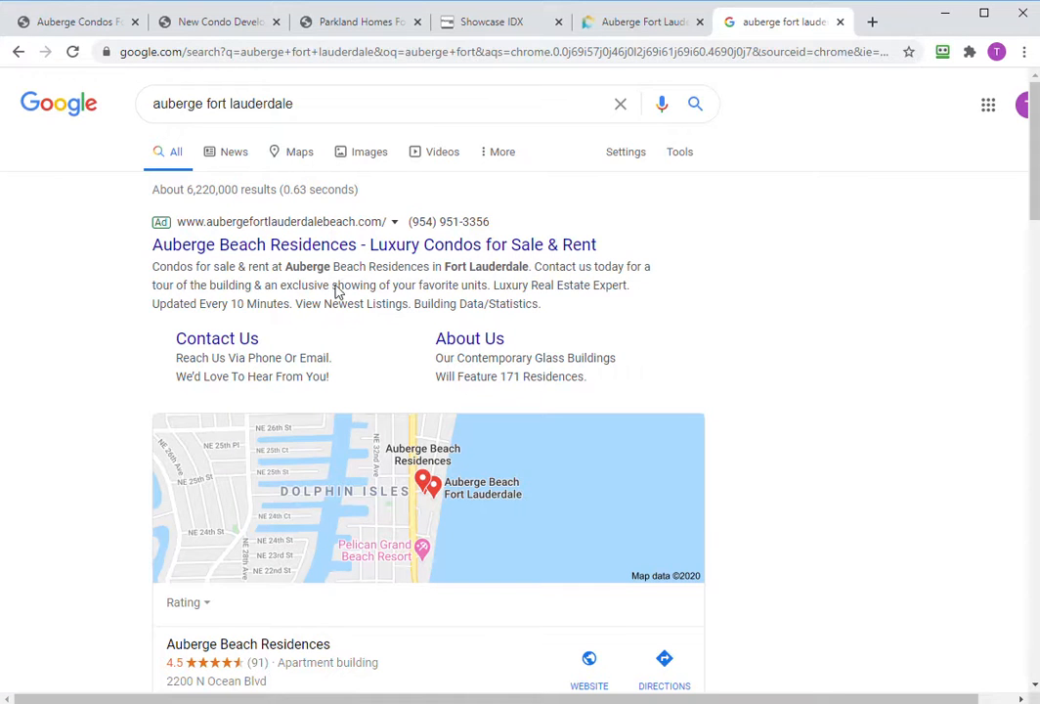
pyautogui.scroll(-1, 117, 366)
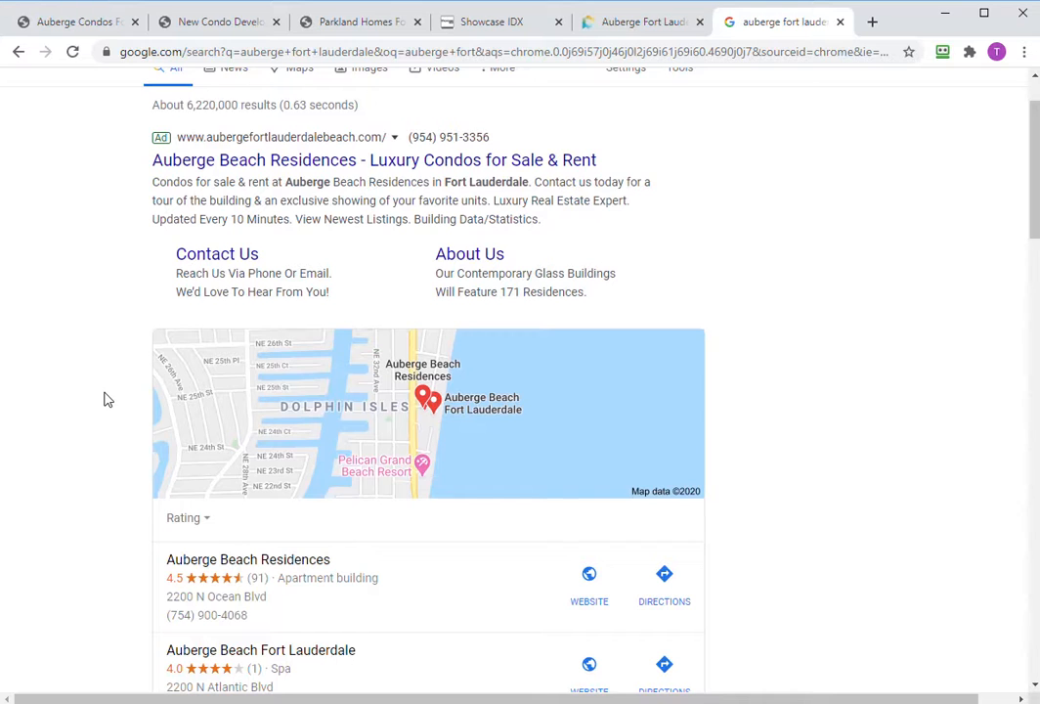
pyautogui.scroll(-1, 97, 460)
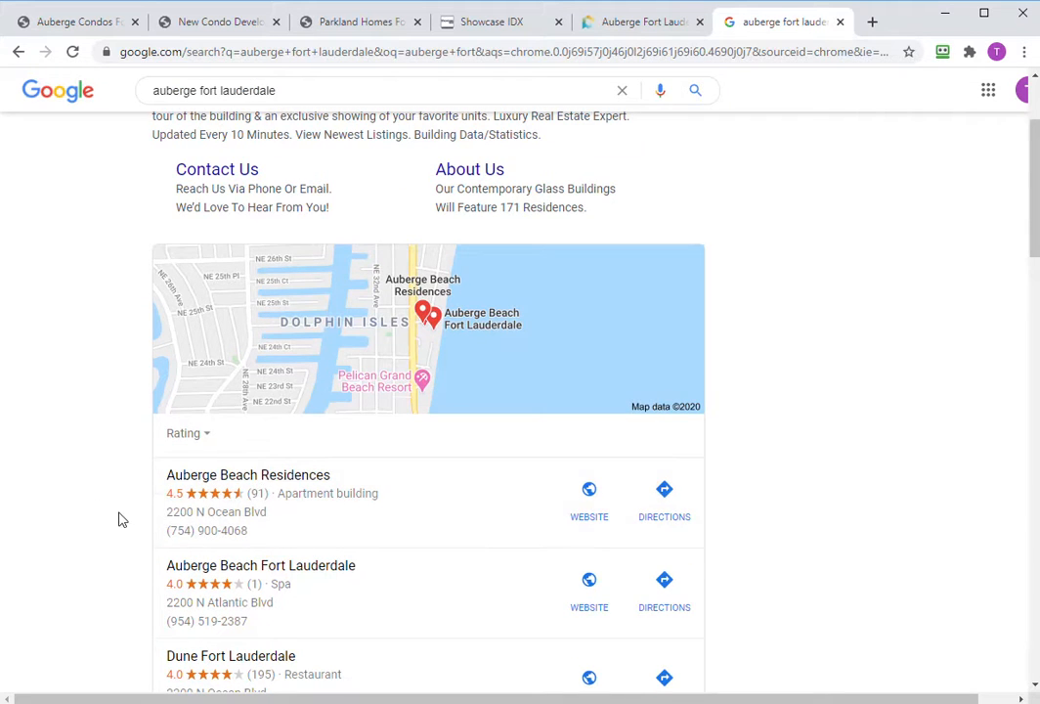
pyautogui.scroll(-2, 122, 517)
pyautogui.scroll(-2, 123, 515)
pyautogui.scroll(-2, 128, 510)
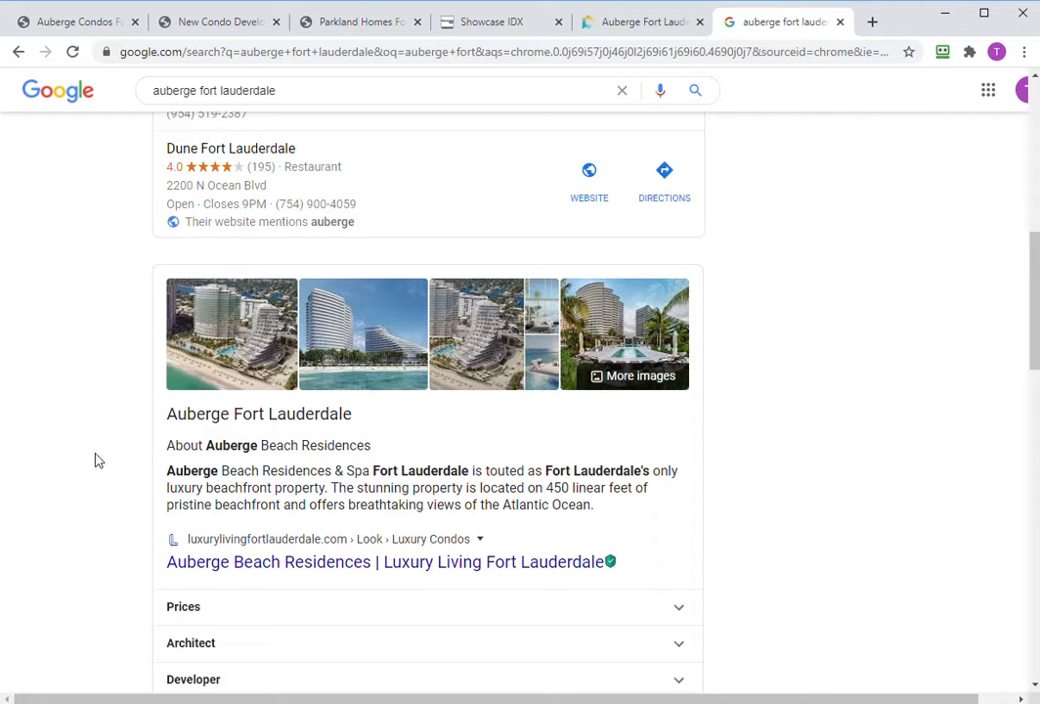
pyautogui.scroll(2, 93, 457)
pyautogui.scroll(-2, 95, 456)
pyautogui.scroll(-3, 112, 453)
pyautogui.scroll(2, 113, 450)
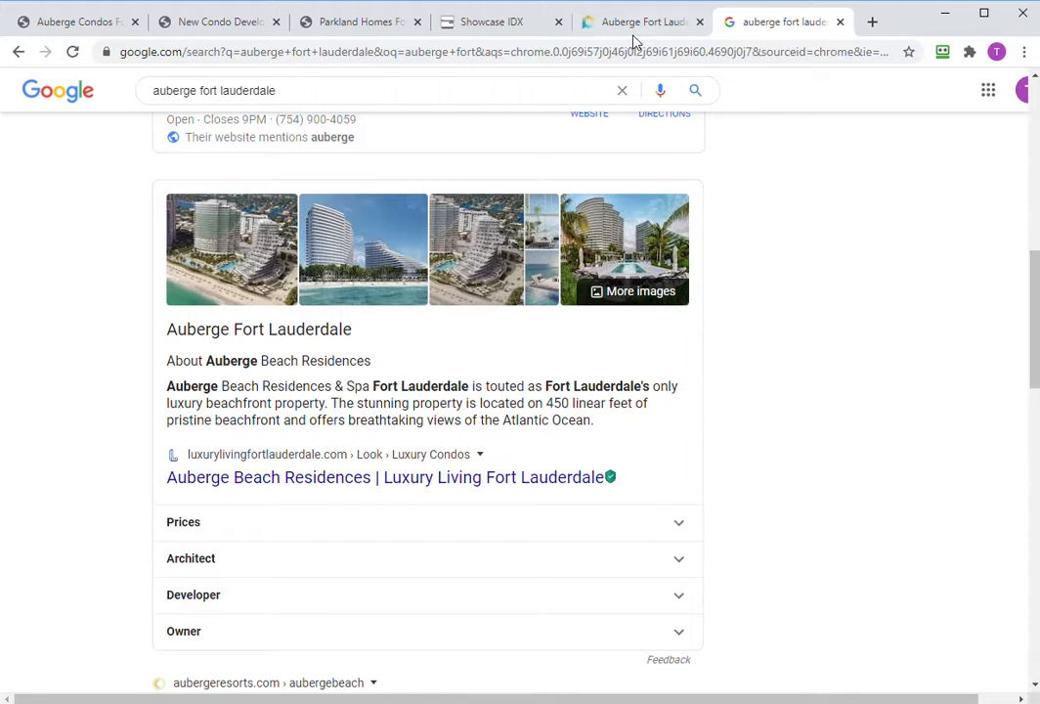
# Switch to Showcase IDX and start a new hotsheet named Auberge.
pyautogui.click(481, 20)
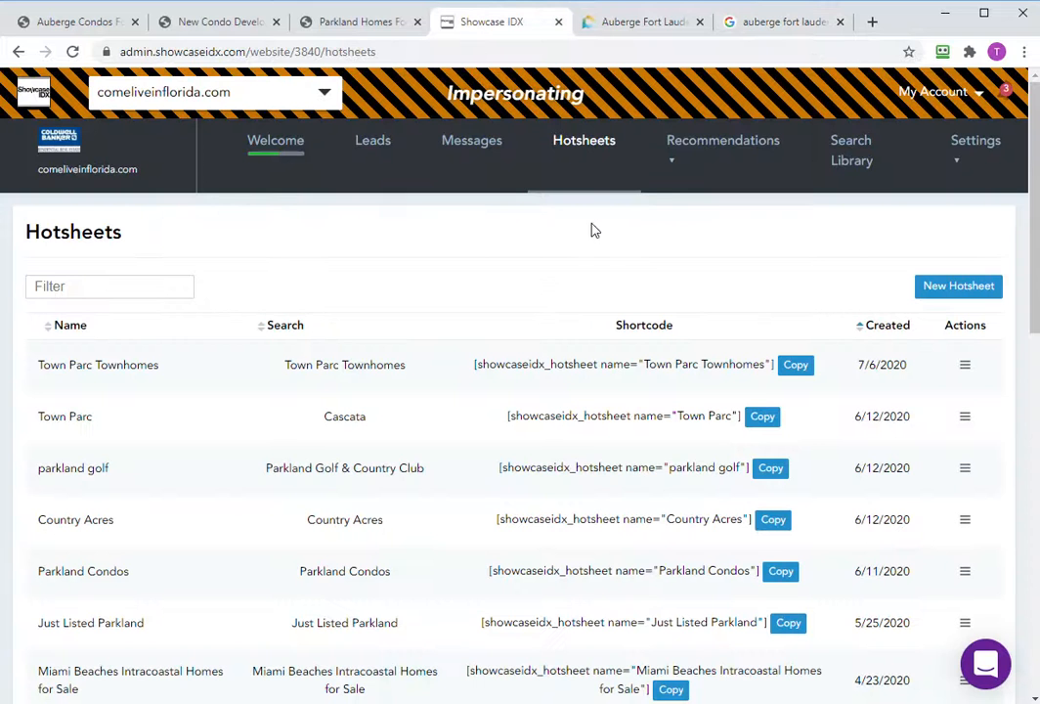
pyautogui.click(959, 287)
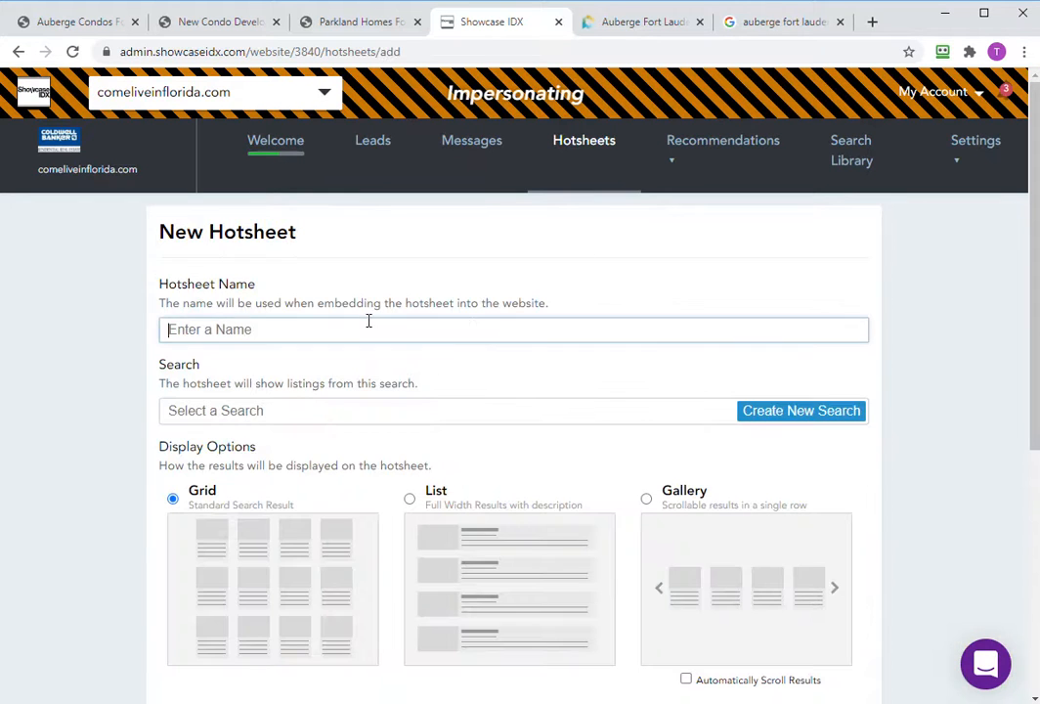
pyautogui.write('Auberge condo')
pyautogui.press('BackSpace')
pyautogui.press('BackSpace')
pyautogui.press('BackSpace')
pyautogui.press('BackSpace')
pyautogui.press('BackSpace')
pyautogui.press('BackSpace')
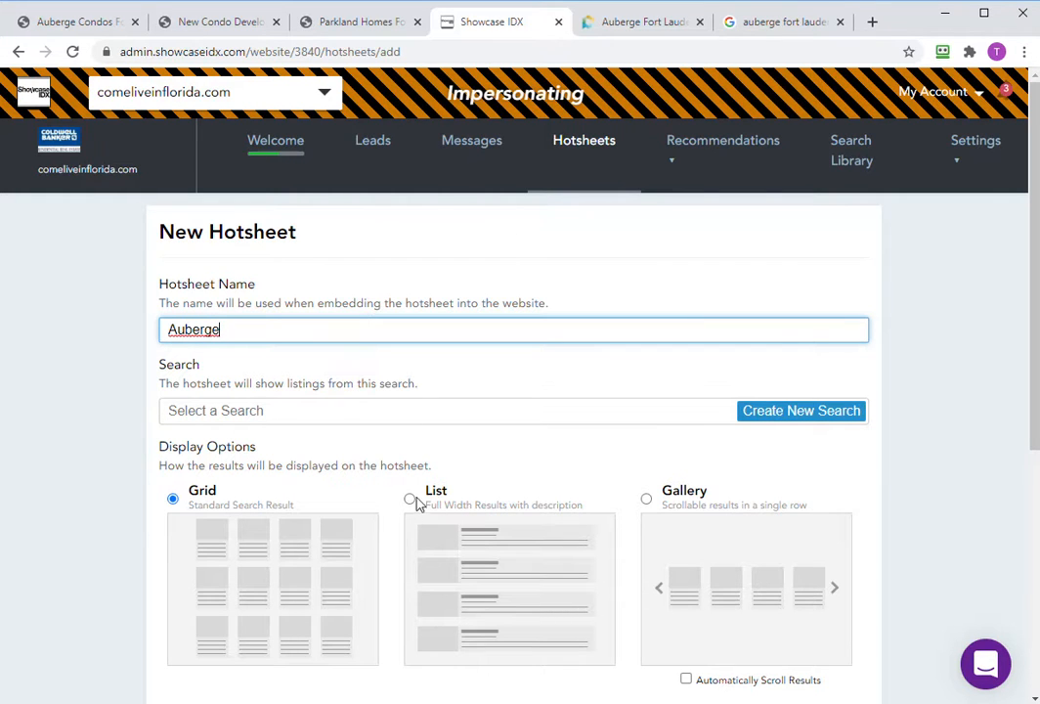
# Set the hotsheet's display option to List and its results limit to 60, leaving Show Map at No.
pyautogui.scroll(-3, 322, 422)
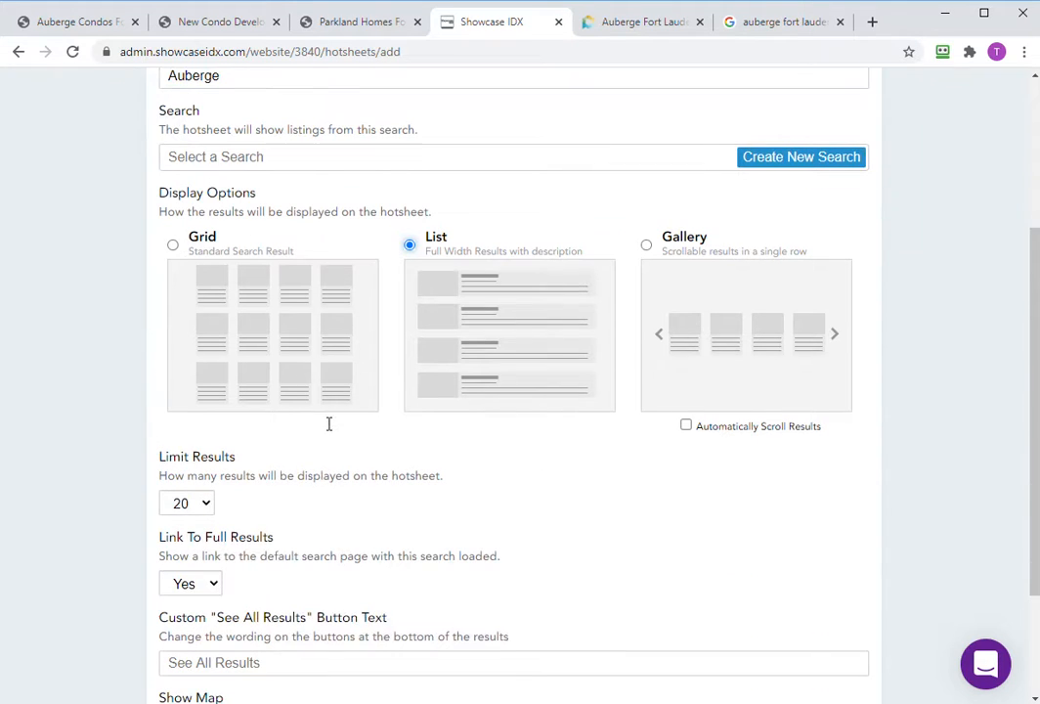
pyautogui.scroll(-2, 300, 473)
pyautogui.click(186, 337)
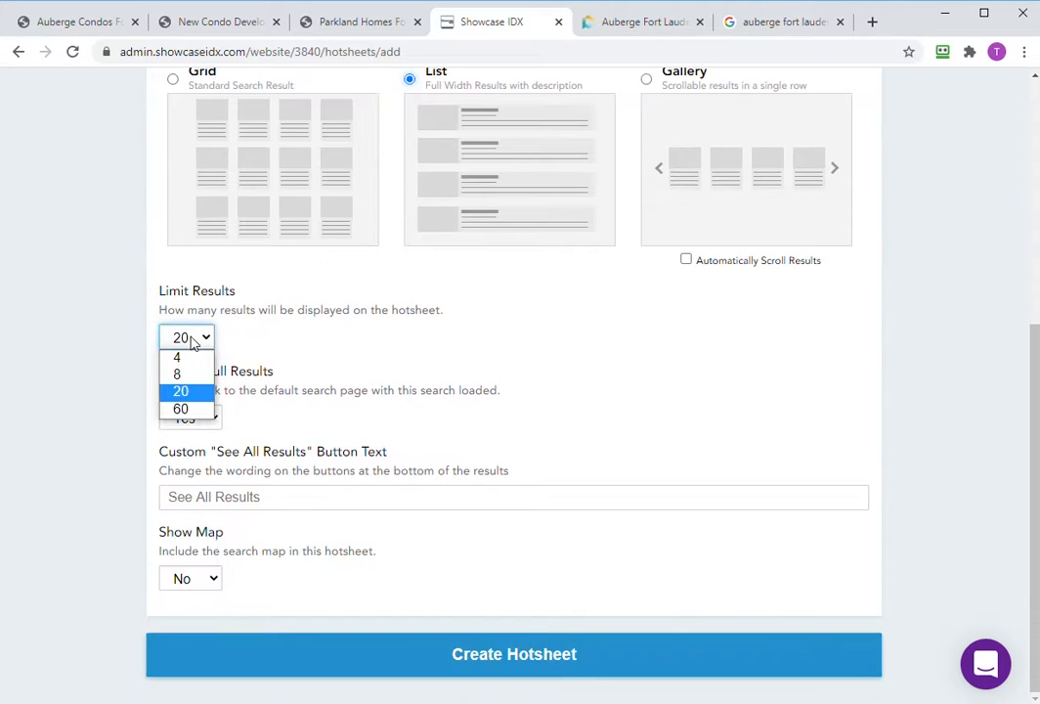
pyautogui.click(181, 408)
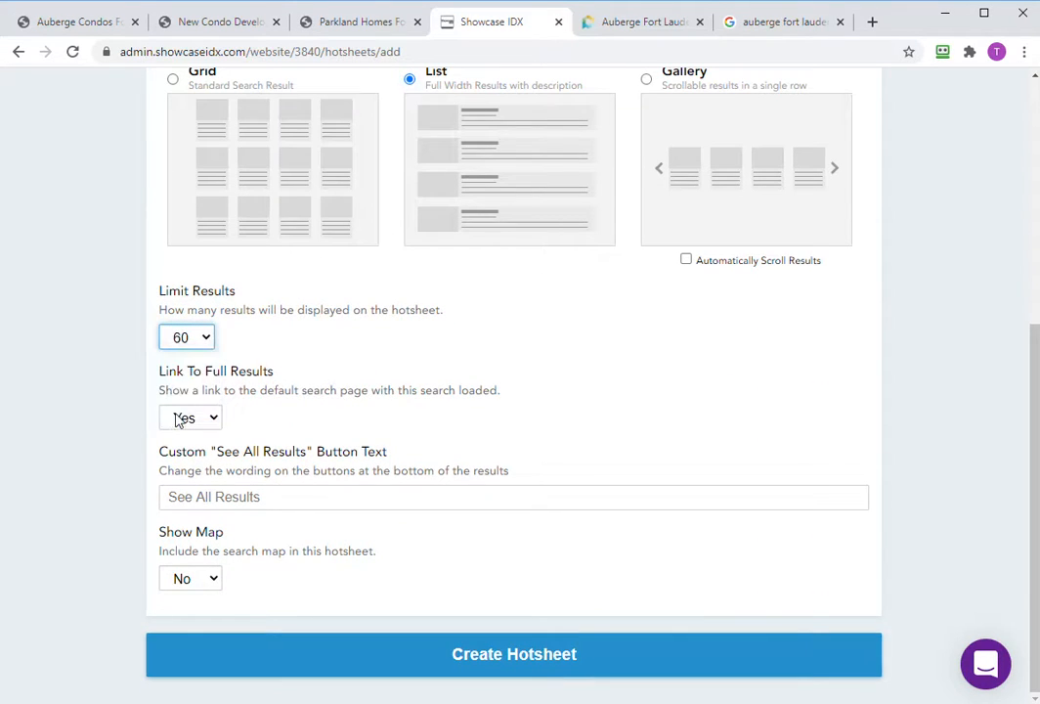
pyautogui.click(197, 581)
pyautogui.click(311, 578)
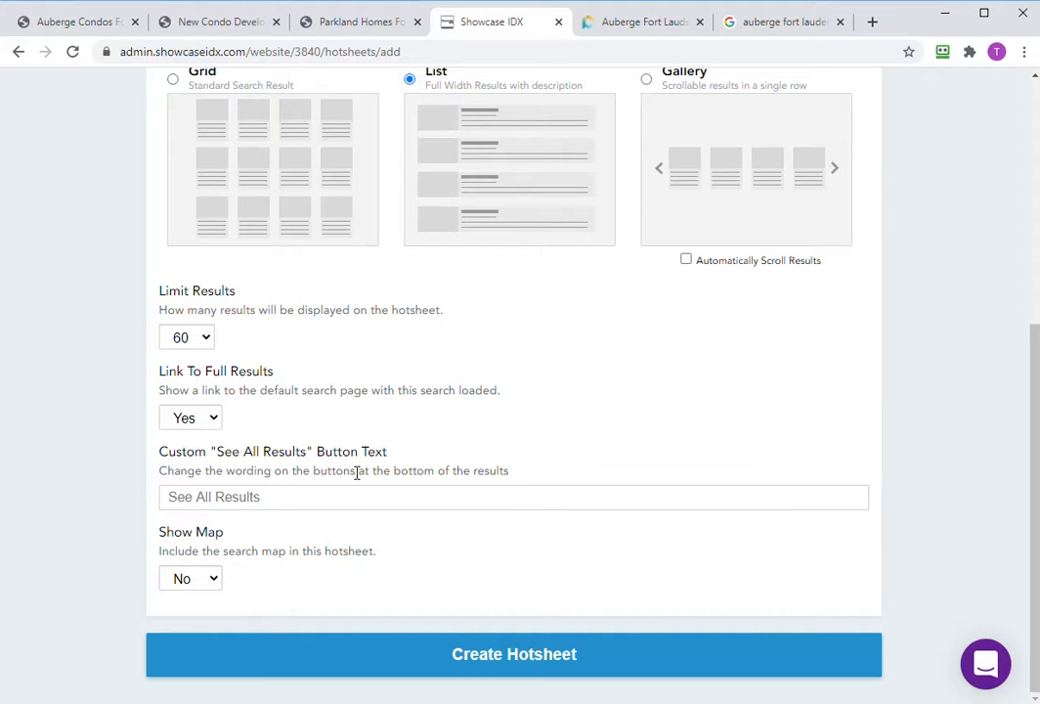
# Start creating a new search for the hotsheet and name it Auberge.
pyautogui.scroll(5, 592, 407)
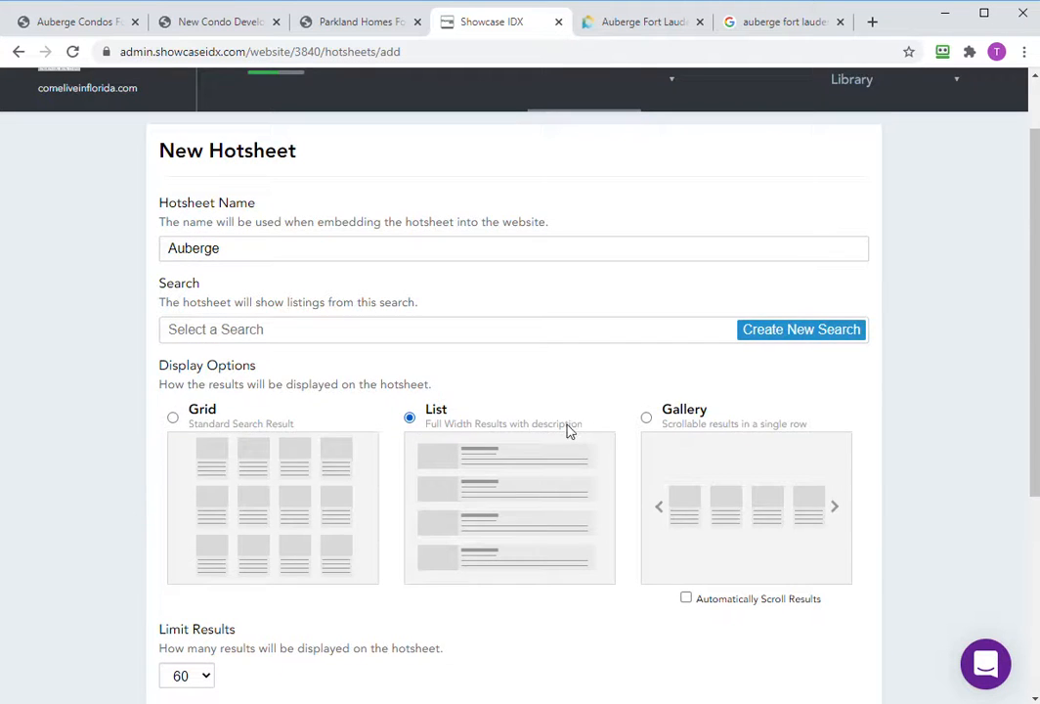
pyautogui.scroll(1, 568, 430)
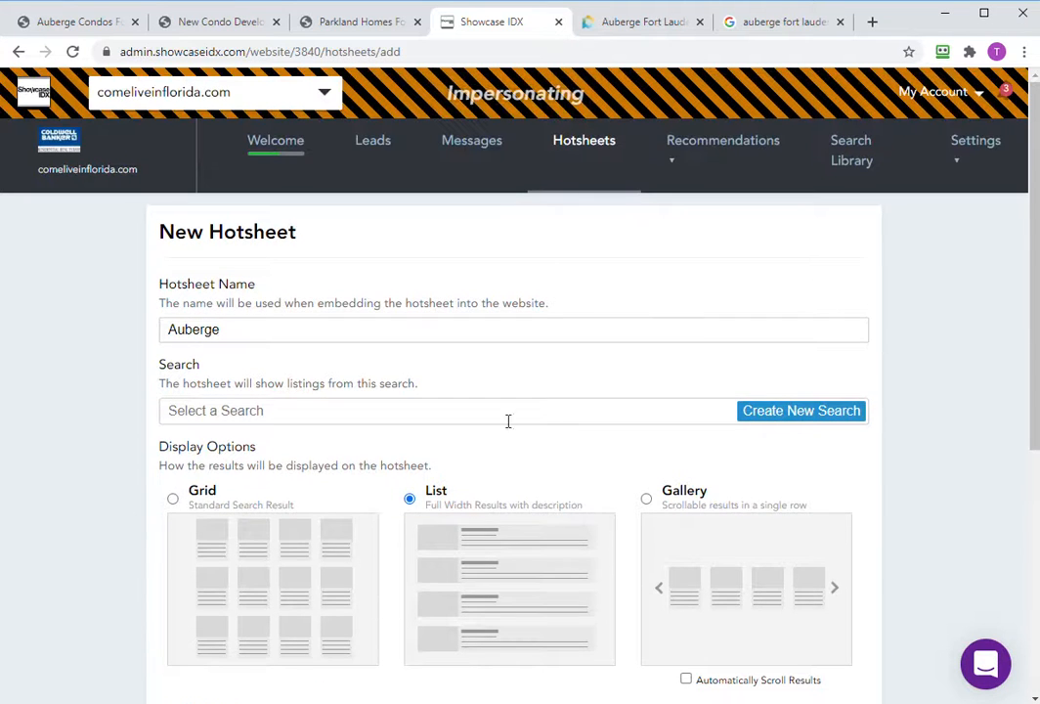
pyautogui.click(800, 411)
pyautogui.click(388, 311)
pyautogui.write('A')
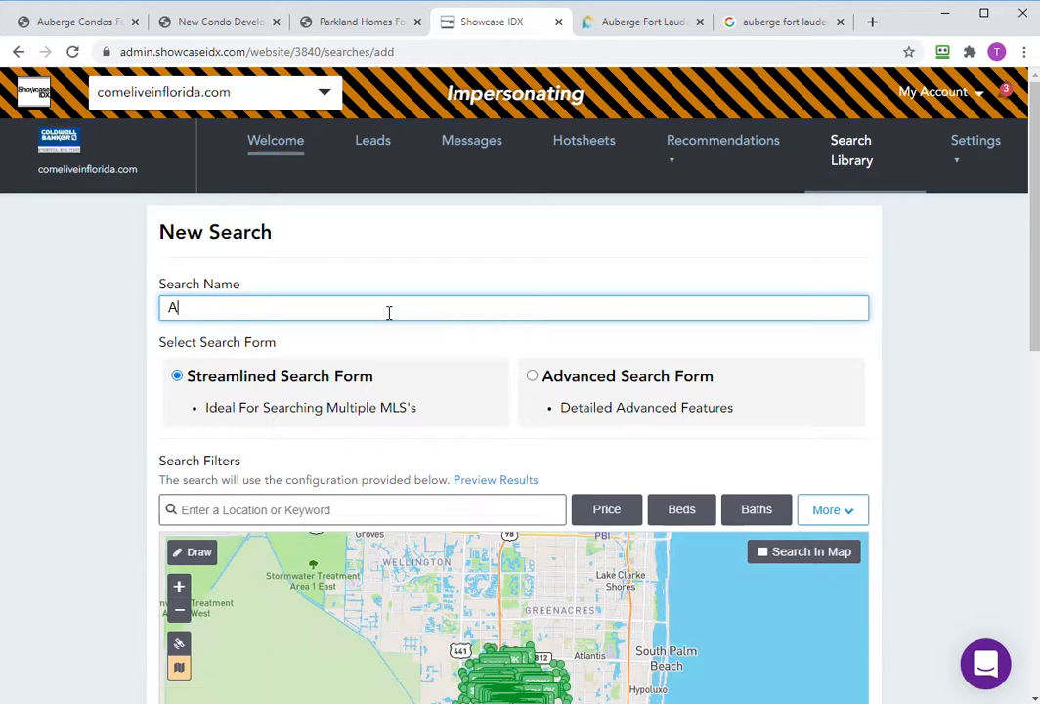
pyautogui.write('uberge')
# Look up auberge in the search's location filter and check the matching subdivisions and buildings.
pyautogui.scroll(-2, 98, 383)
pyautogui.click(227, 340)
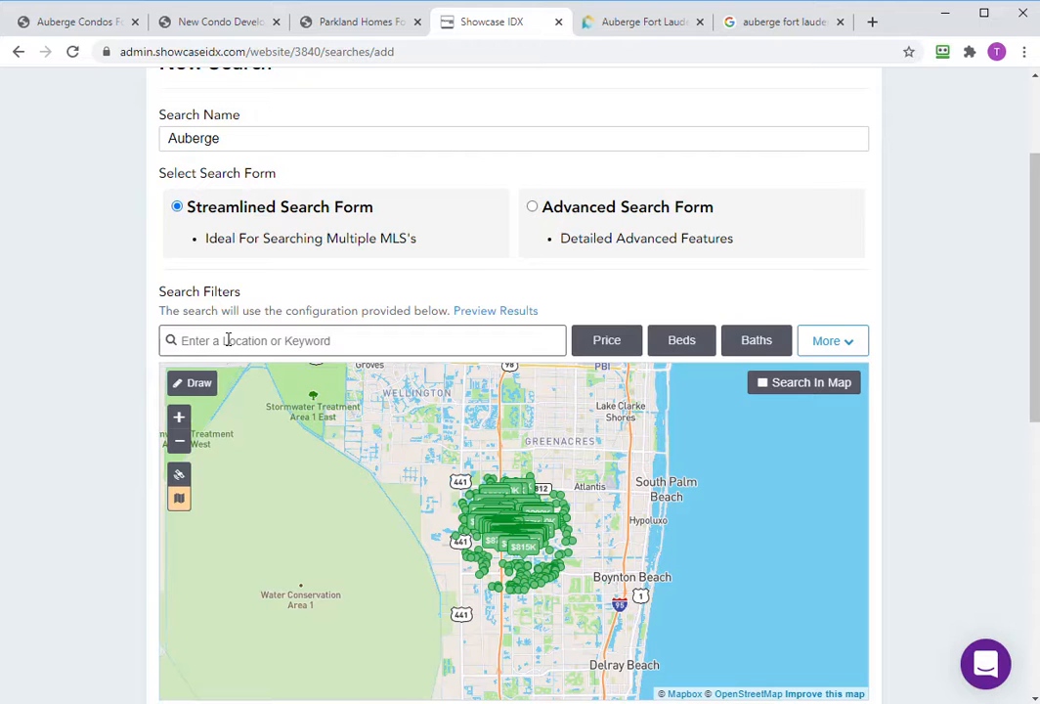
pyautogui.write('auberge')
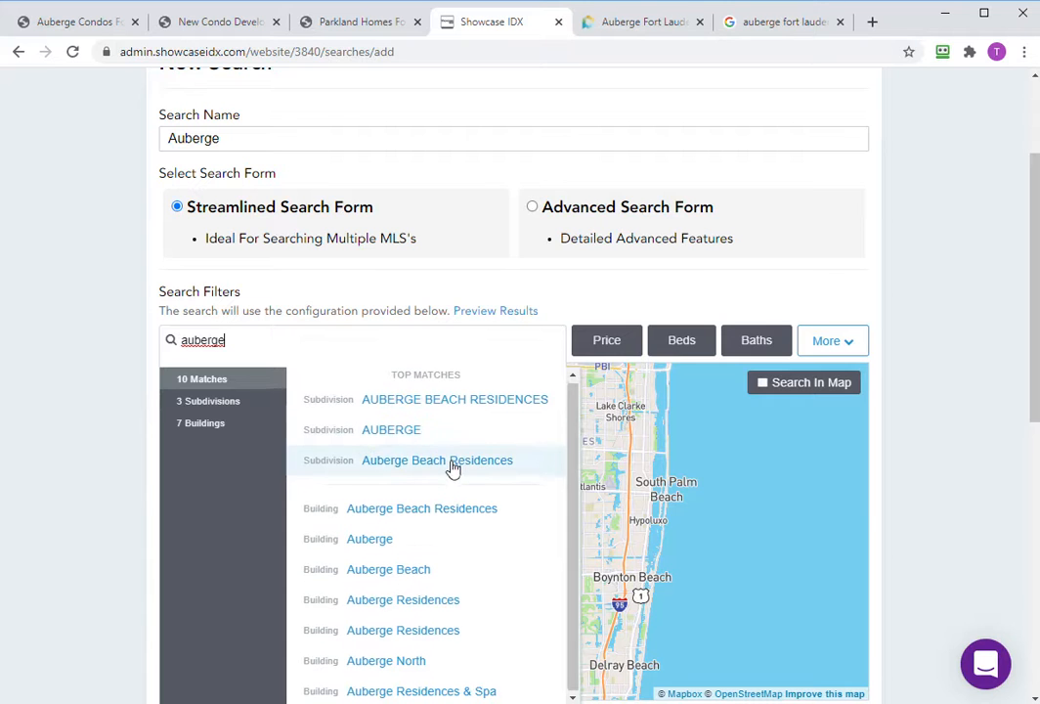
pyautogui.scroll(-1, 464, 518)
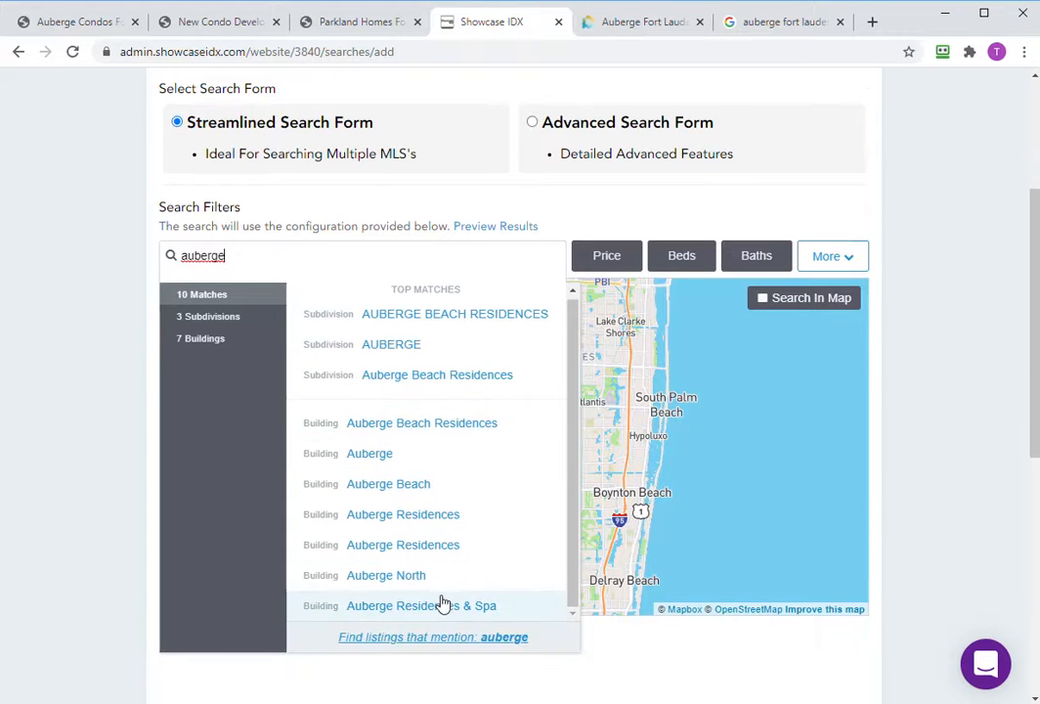
# Filter the search by the city Fort Lauderdale, FL and the subdivision AUBERGE BEACH RESIDENCES.
pyautogui.moveTo(278, 252); pyautogui.dragTo(137, 234)
pyautogui.write('fort')
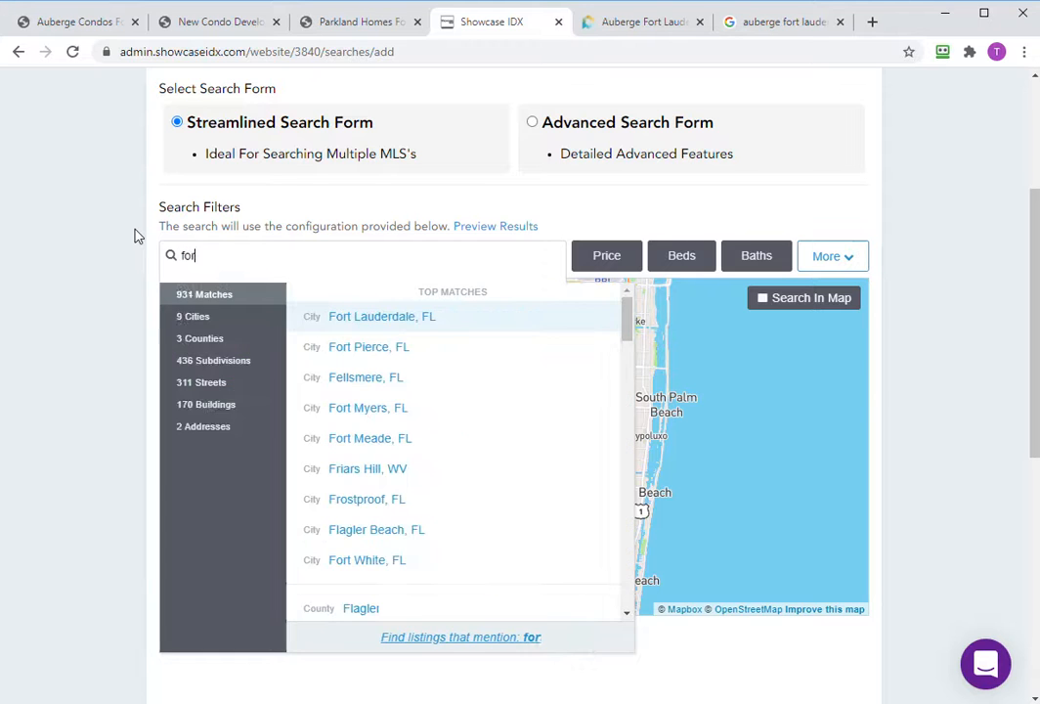
pyautogui.click(389, 317)
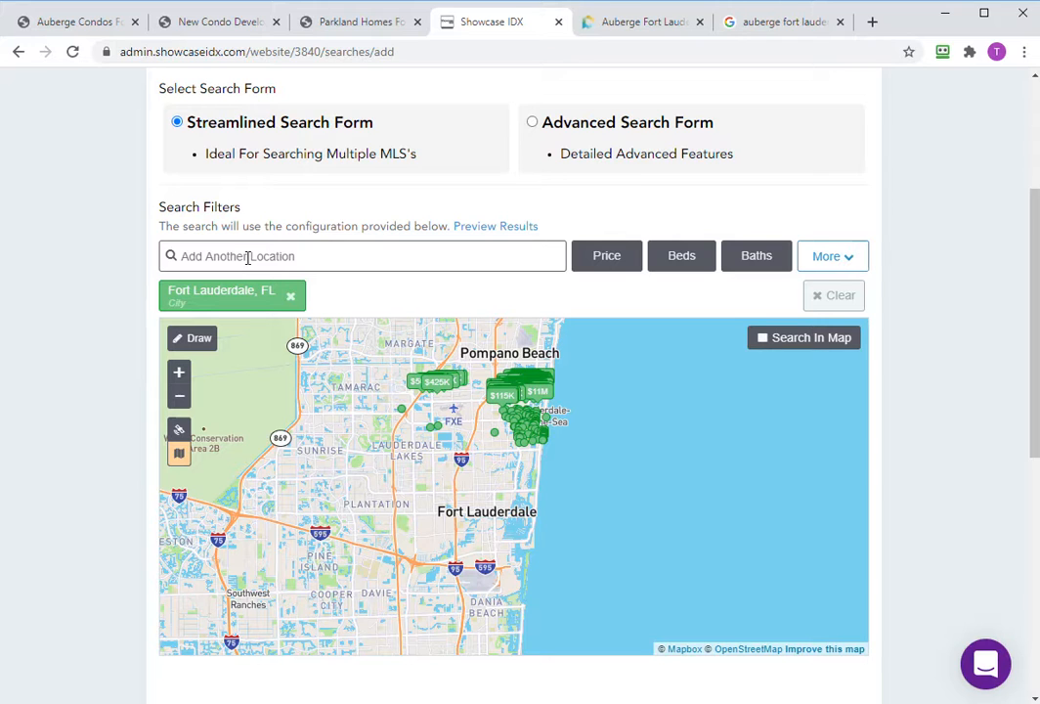
pyautogui.write('auberge')
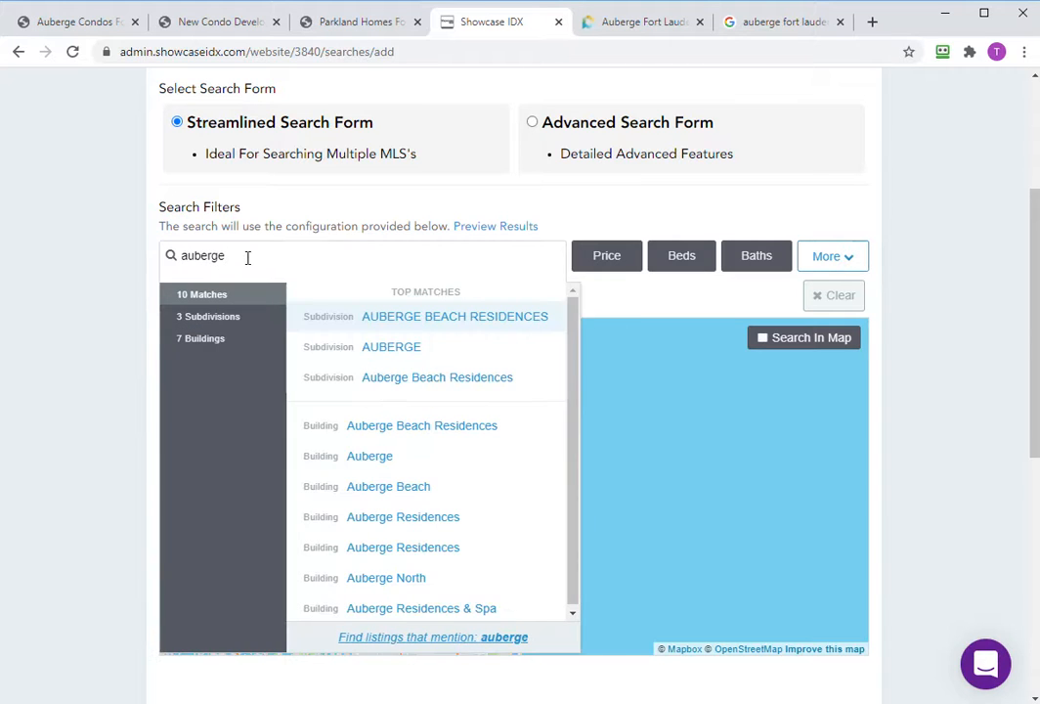
pyautogui.click(451, 318)
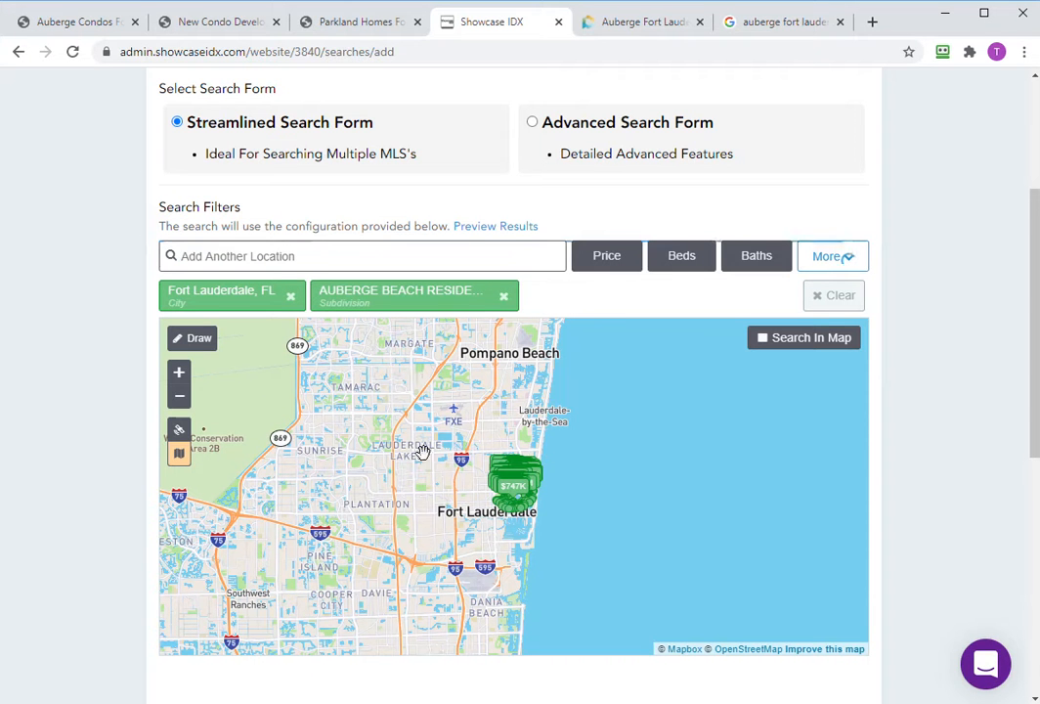
# Enlarge the search map around Fort Lauderdale to examine where the filtered listings are located.
pyautogui.click(179, 372)
pyautogui.click(179, 372)
pyautogui.click(179, 373)
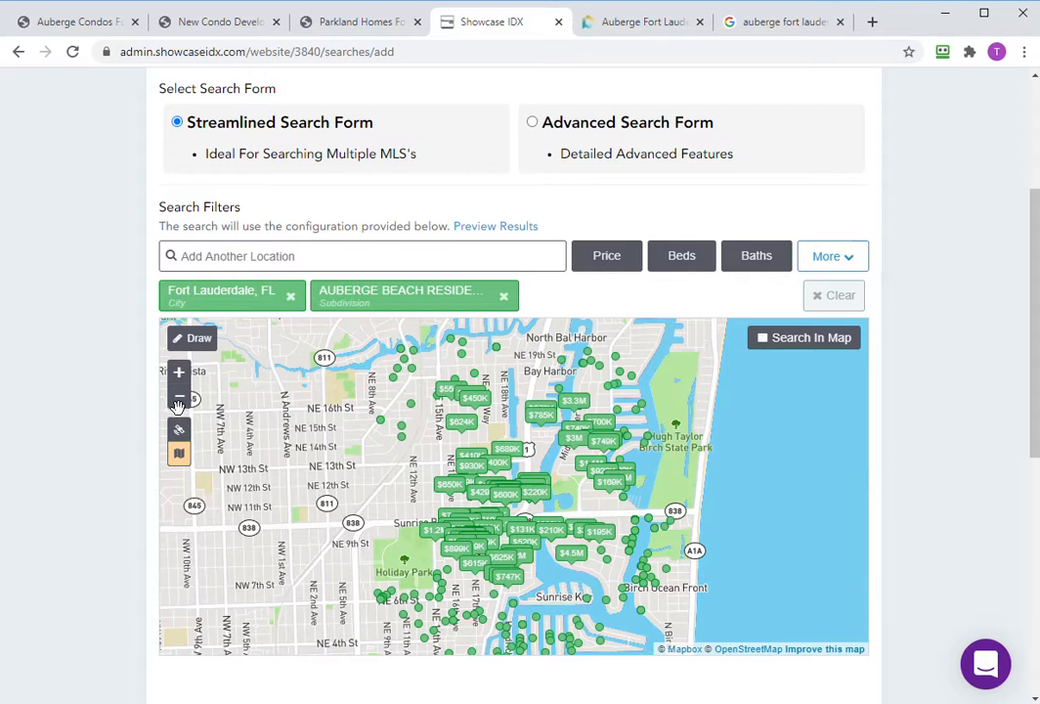
pyautogui.click(178, 399)
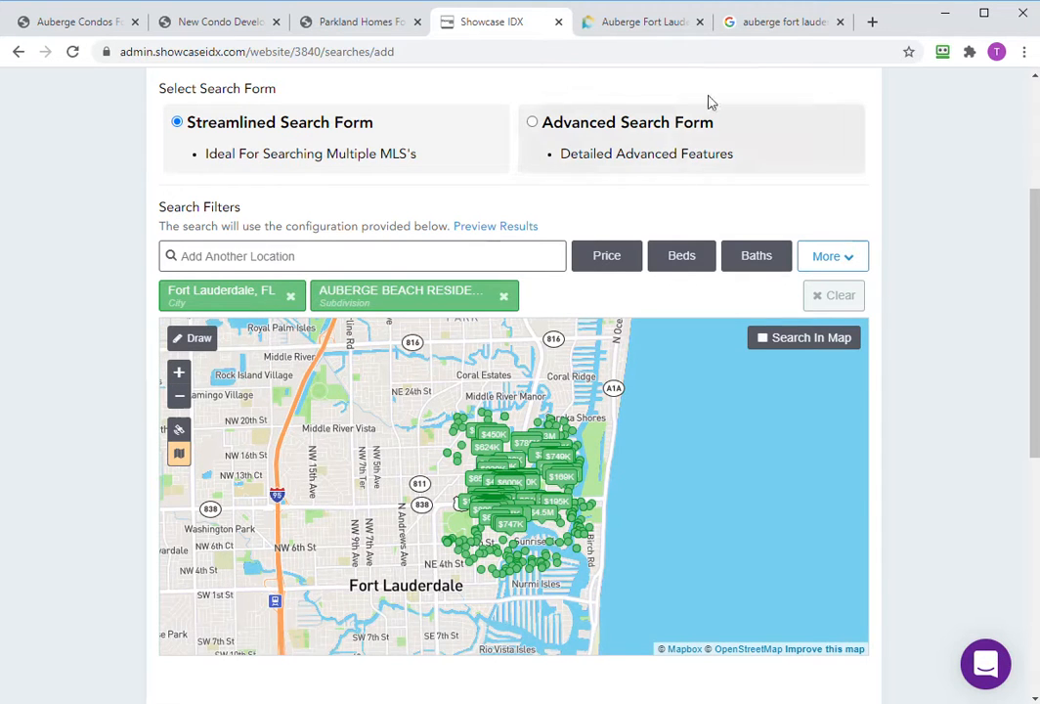
# Open Luxury Living Fort Lauderdale's Auberge Beach Residences page from the Google results and review its listings, amenities, building facts and map.
pyautogui.click(740, 28)
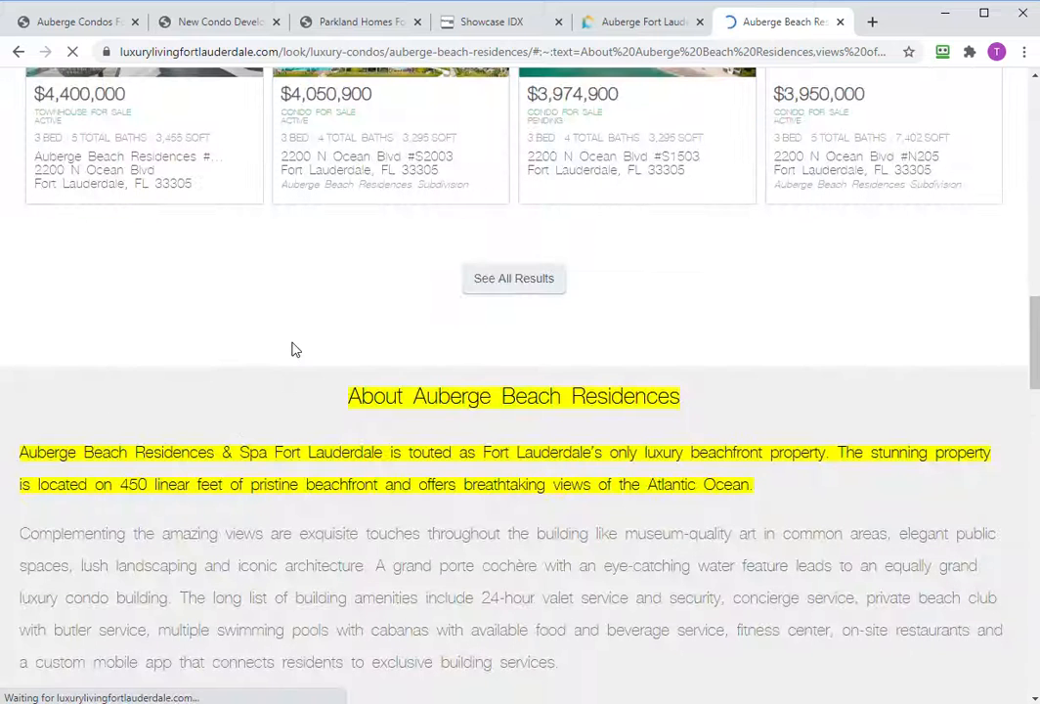
pyautogui.scroll(-8, 293, 352)
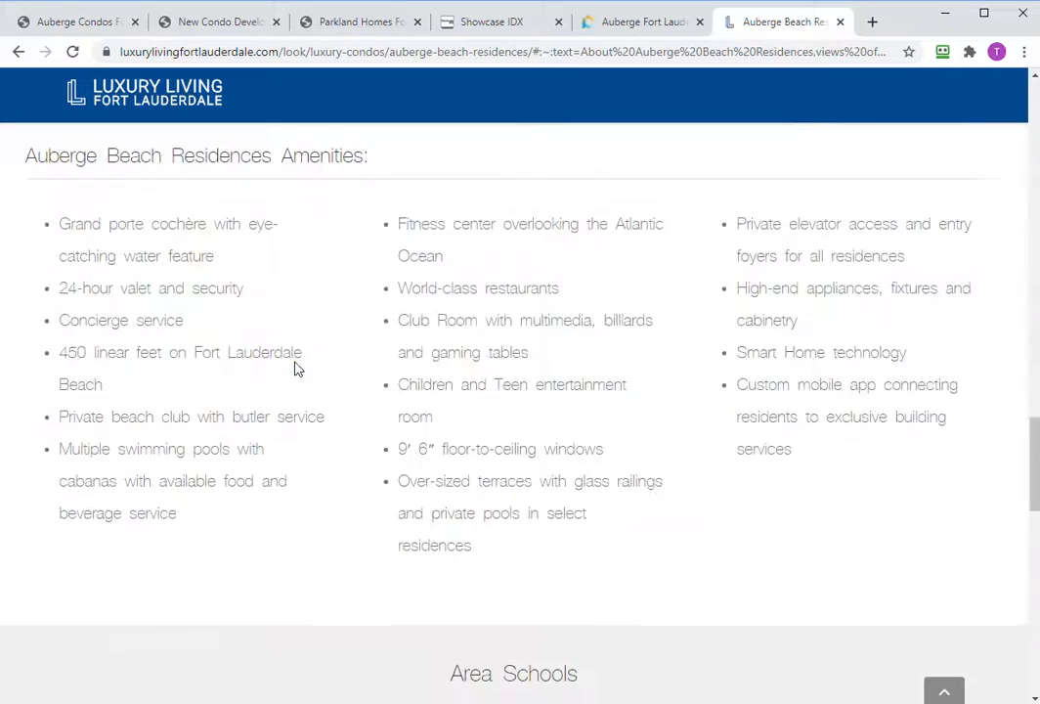
pyautogui.scroll(-9, 296, 369)
pyautogui.scroll(12, 332, 401)
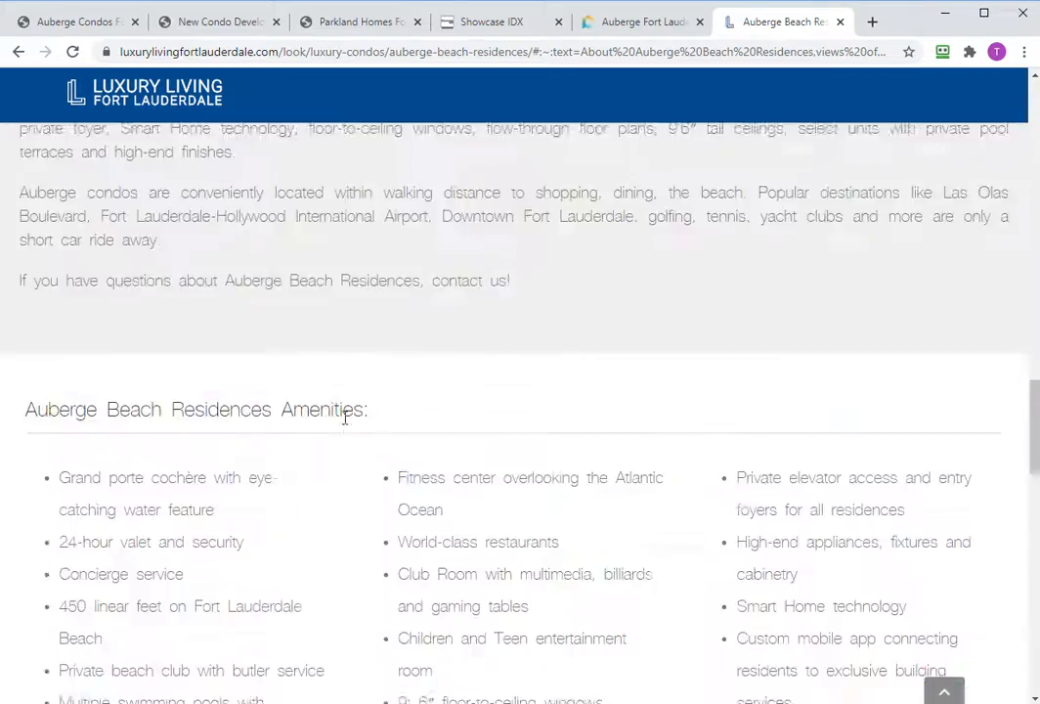
pyautogui.scroll(10, 344, 417)
pyautogui.scroll(-3, 371, 401)
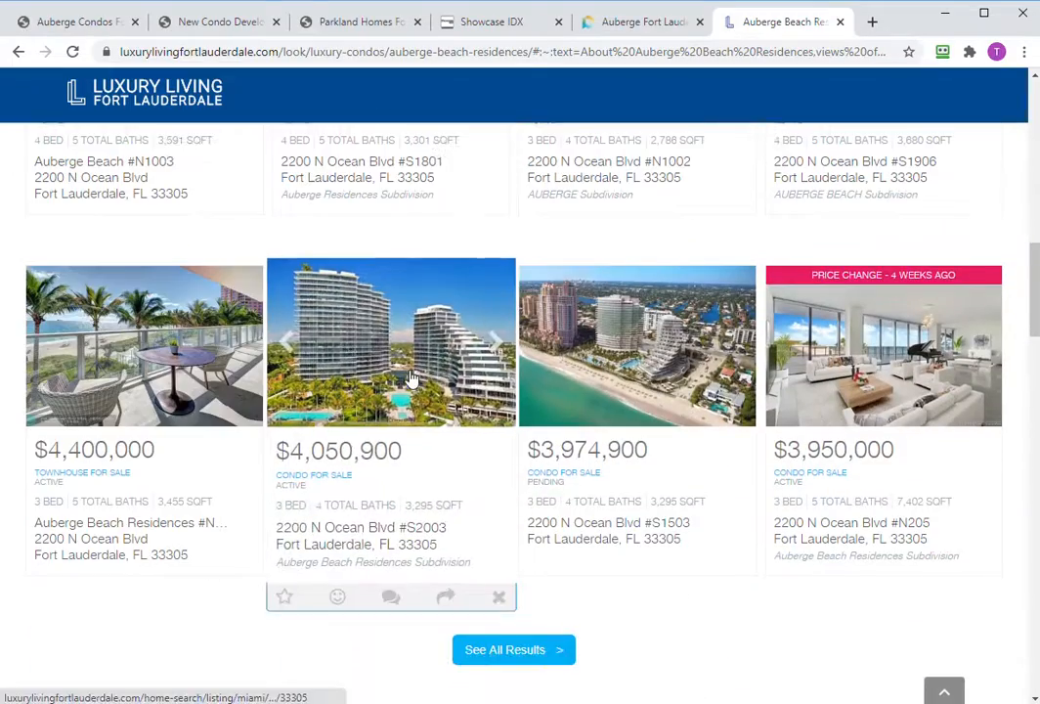
pyautogui.scroll(8, 410, 378)
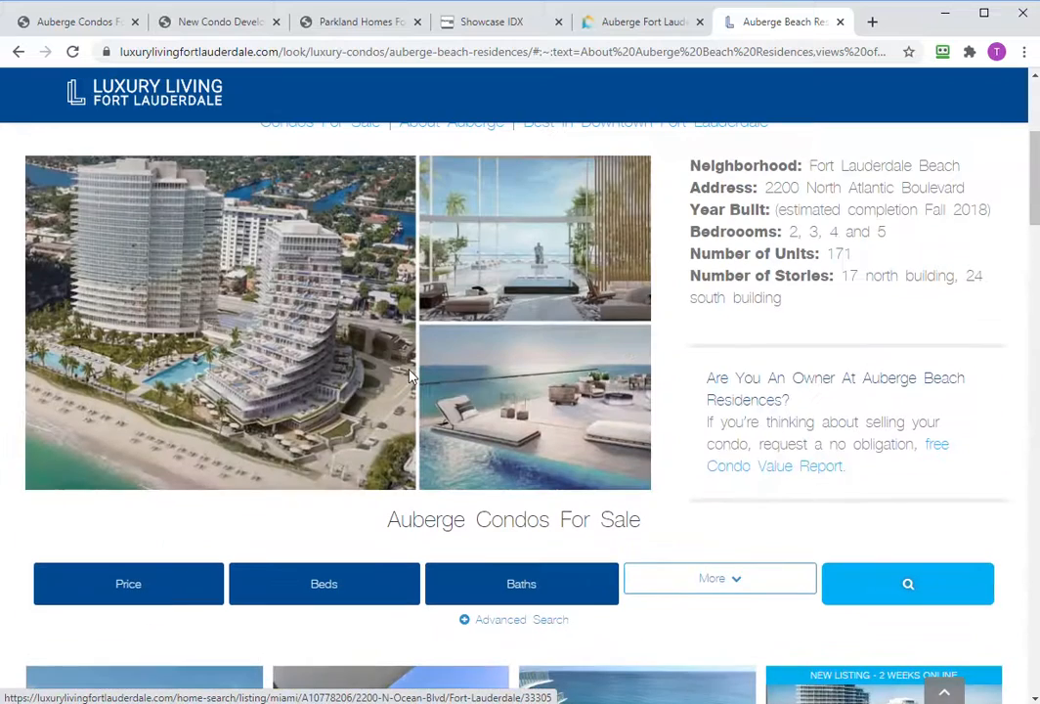
pyautogui.scroll(5, 684, 362)
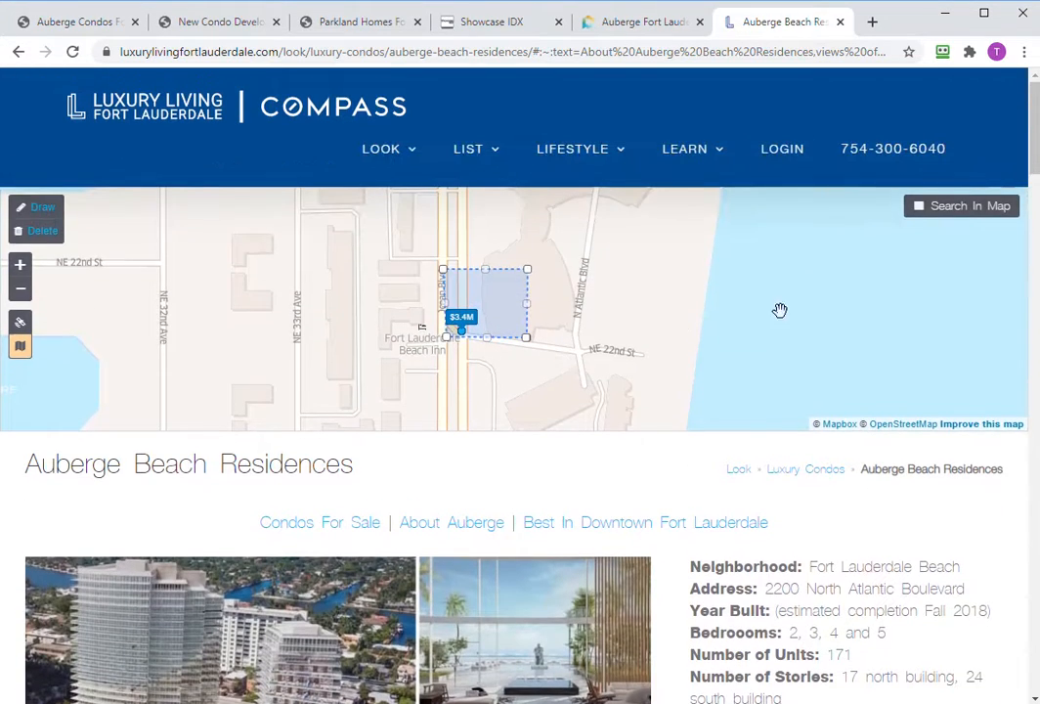
# Zoom out the map on the Auberge Beach Residences page to locate the building within Fort Lauderdale.
pyautogui.click(21, 290)
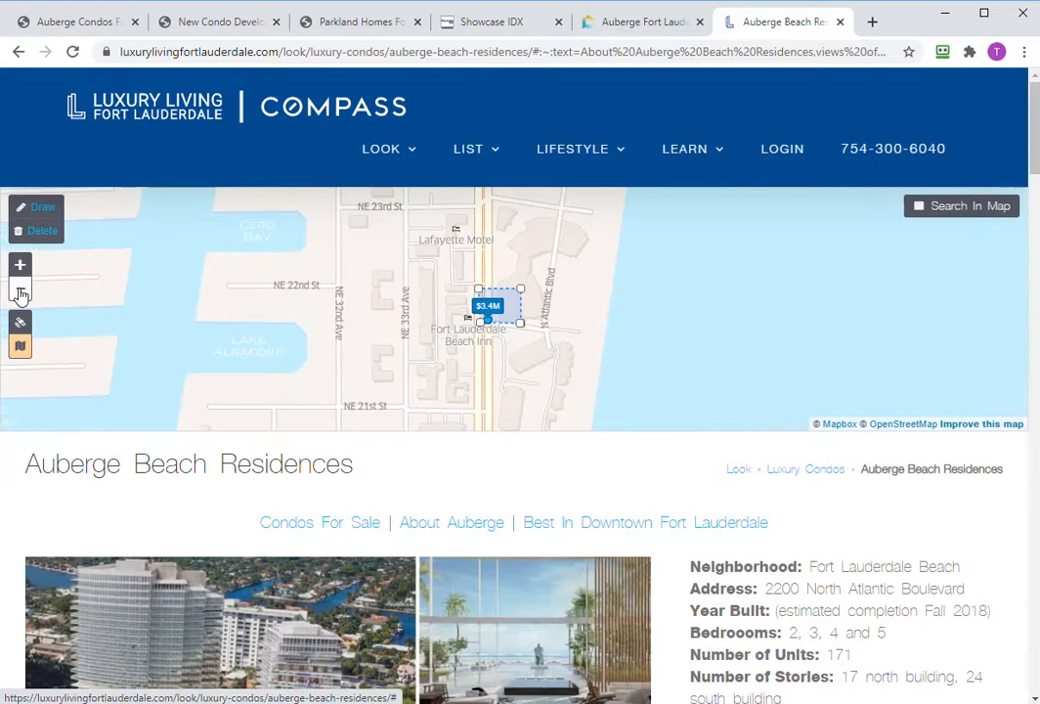
pyautogui.click(20, 292)
pyautogui.click(21, 292)
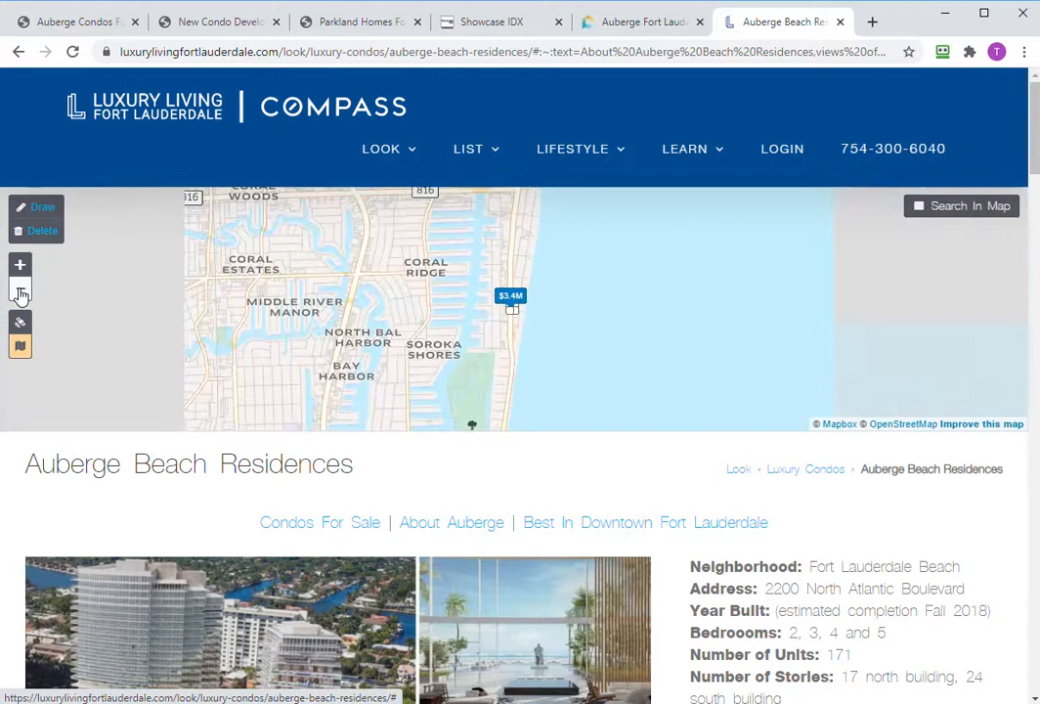
# Remove the Fort Lauderdale, FL city and AUBERGE BEACH RESIDENCES subdivision filters from the Showcase IDX search.
pyautogui.click(21, 292)
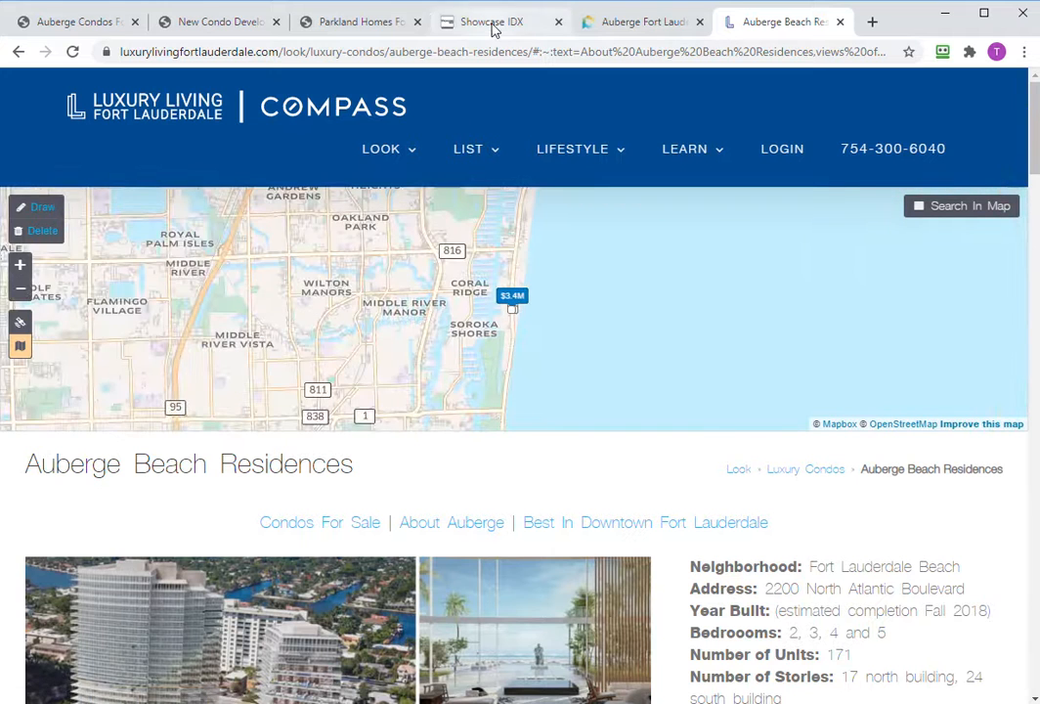
pyautogui.click(489, 26)
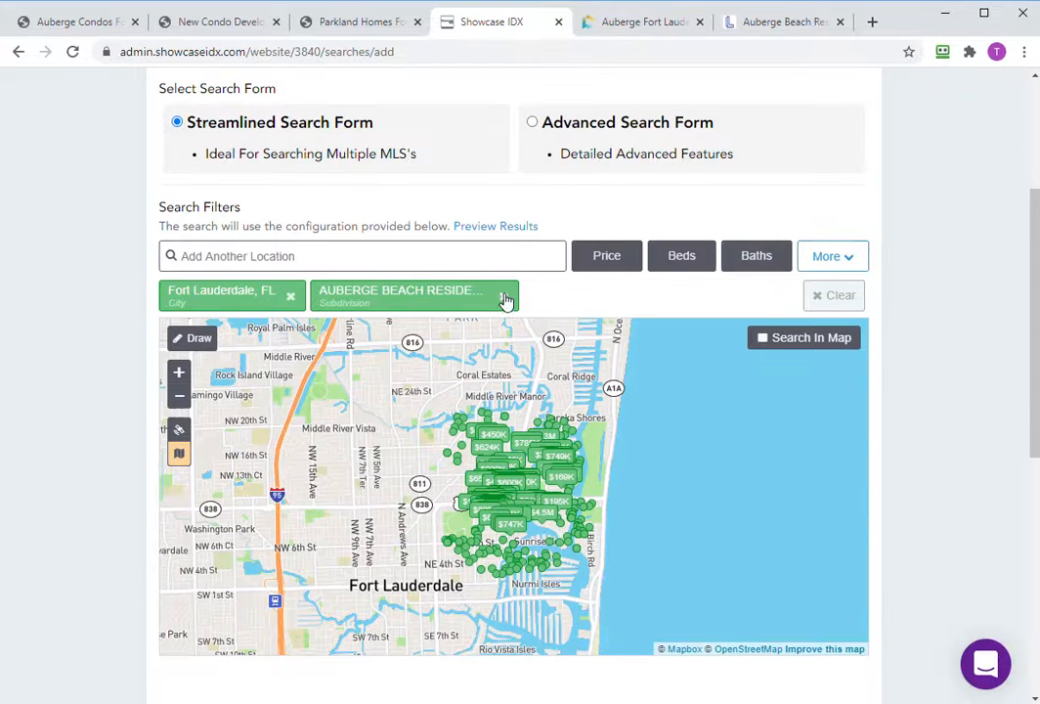
pyautogui.click(504, 297)
pyautogui.click(292, 296)
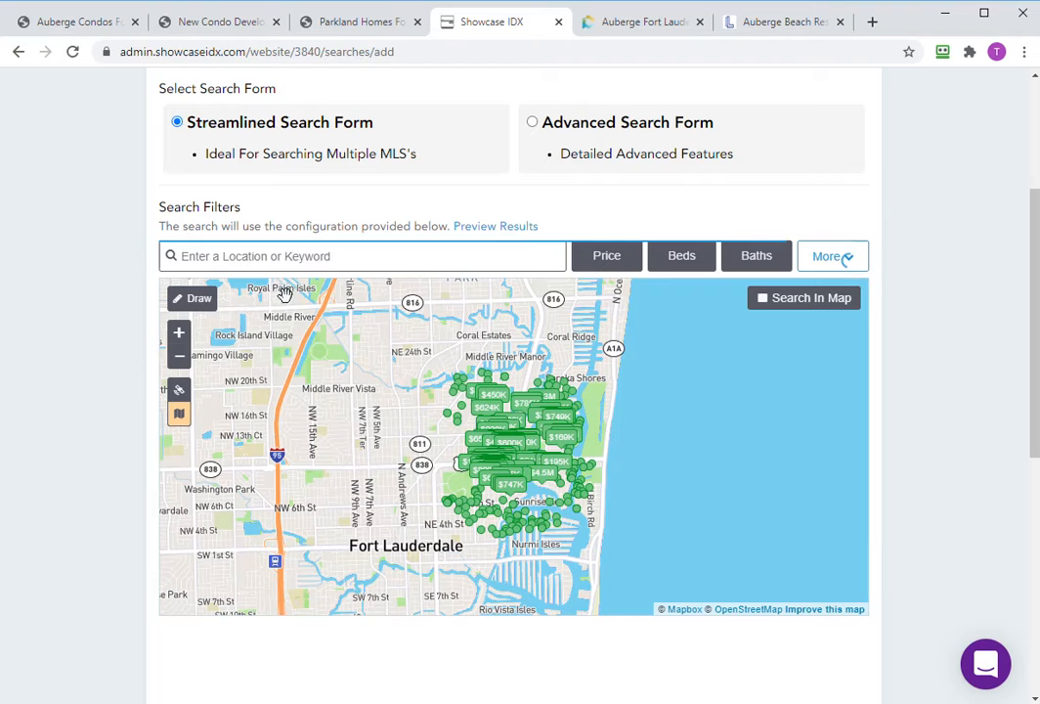
# Search the Showcase IDX map along the Fort Lauderdale coastline for the Auberge building's location.
pyautogui.click(179, 337)
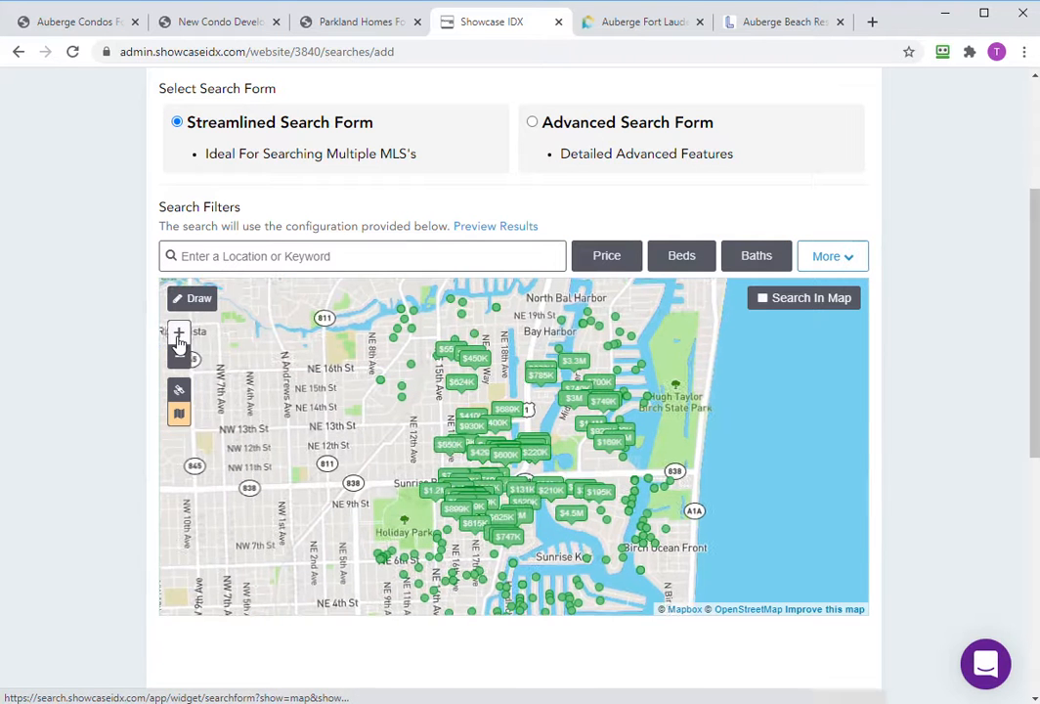
pyautogui.moveTo(719, 395); pyautogui.dragTo(536, 329)
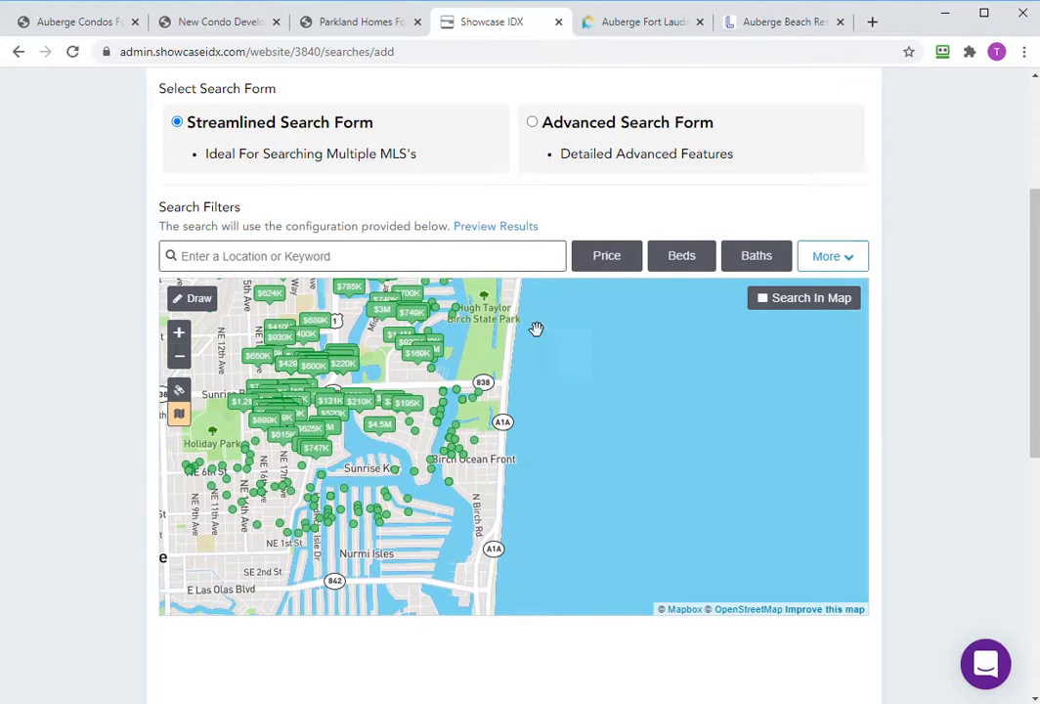
pyautogui.click(182, 334)
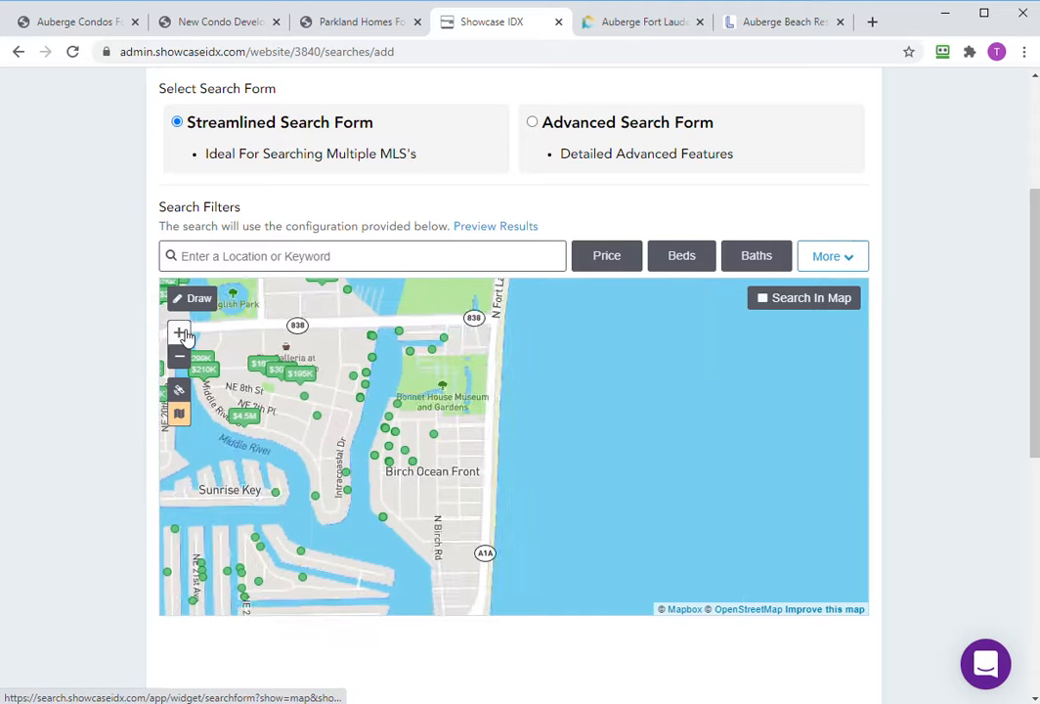
pyautogui.moveTo(596, 466); pyautogui.dragTo(720, 325)
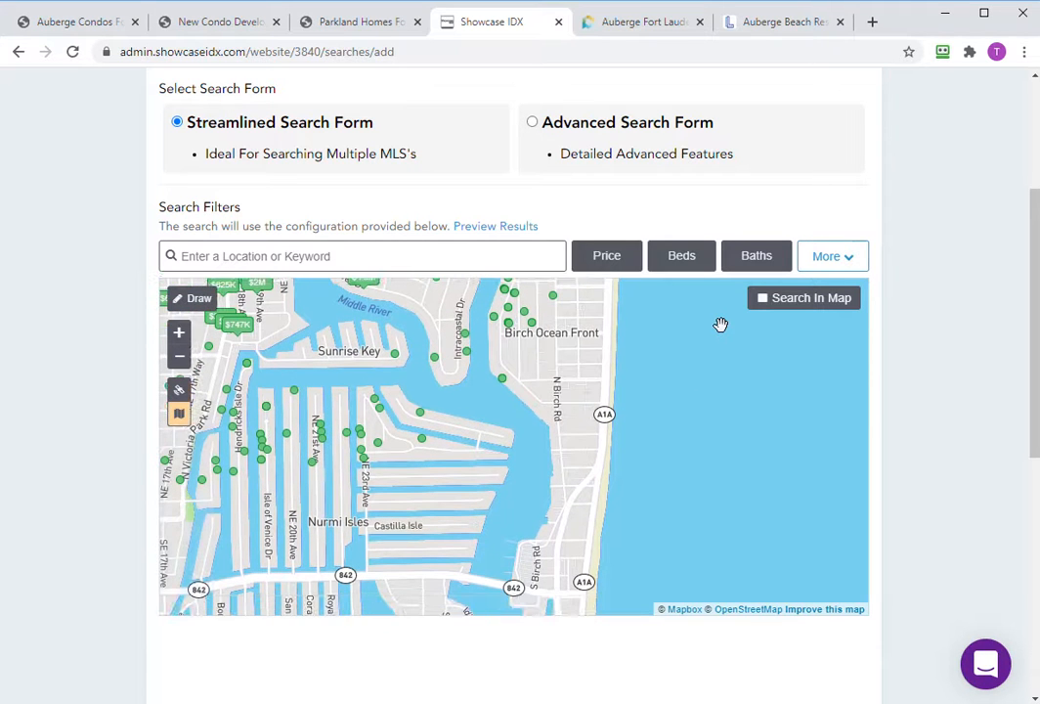
# Examine the map on the Auberge Beach Residences page to identify the streets and neighborhoods around the building.
pyautogui.click(773, 23)
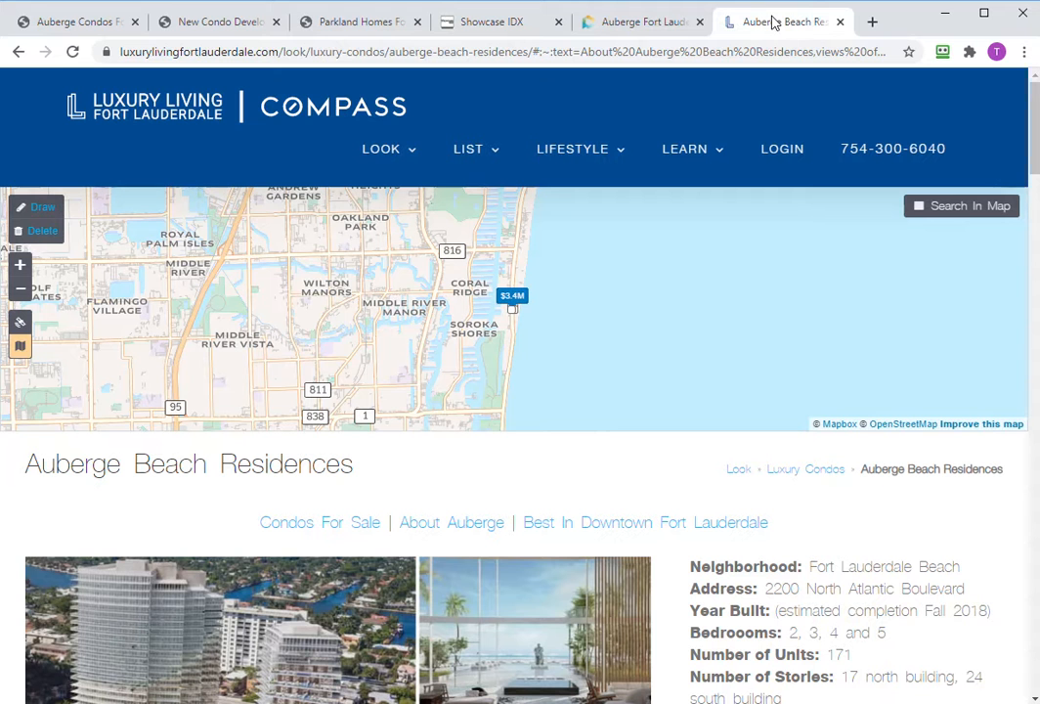
pyautogui.click(22, 263)
pyautogui.click(18, 266)
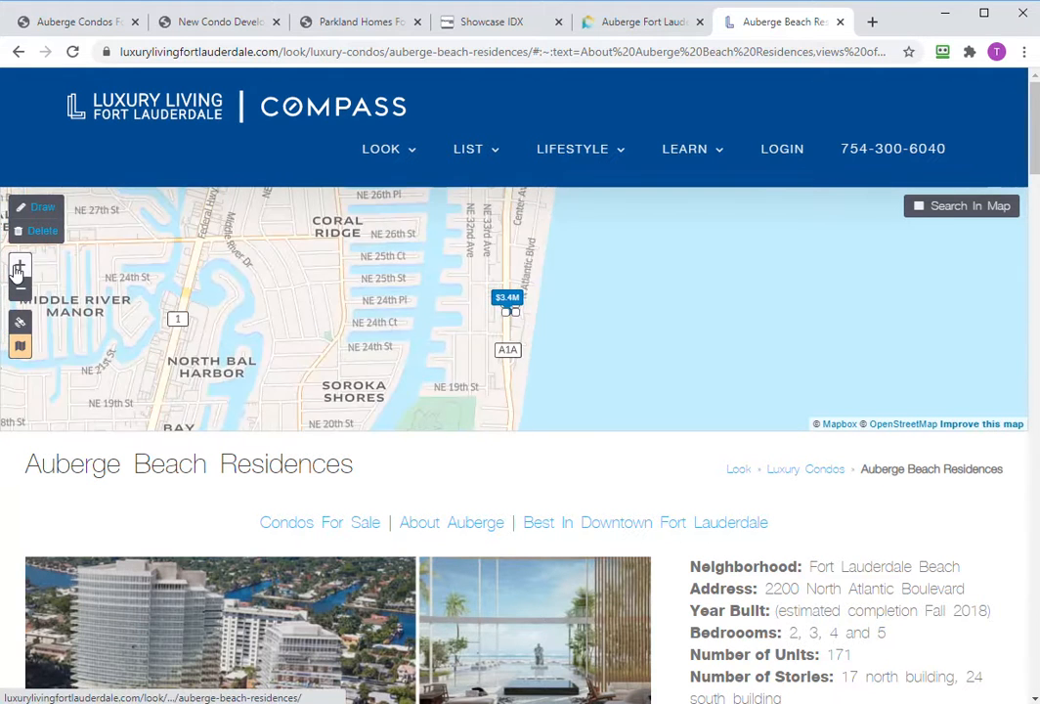
pyautogui.click(16, 270)
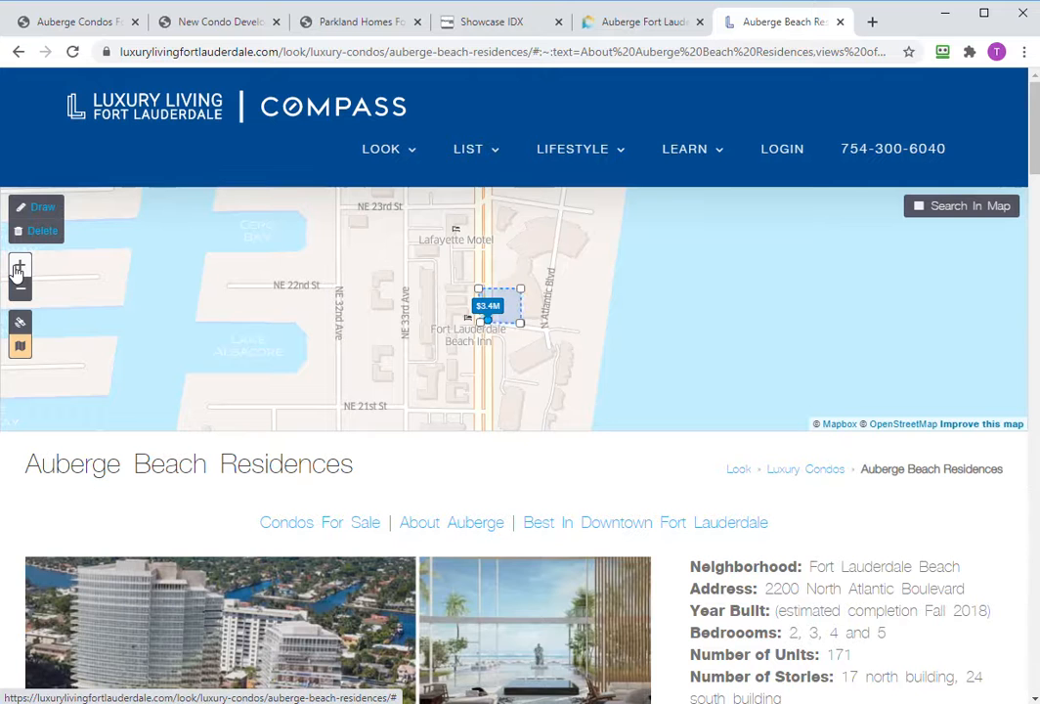
pyautogui.click(17, 270)
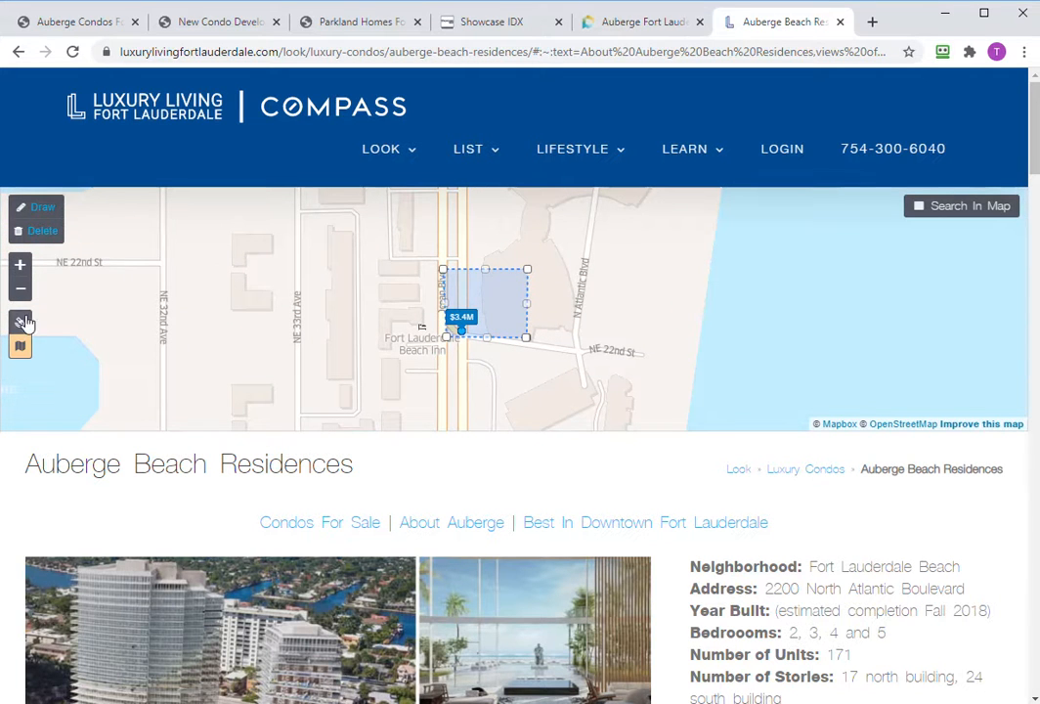
pyautogui.click(20, 291)
pyautogui.click(19, 291)
pyautogui.click(20, 291)
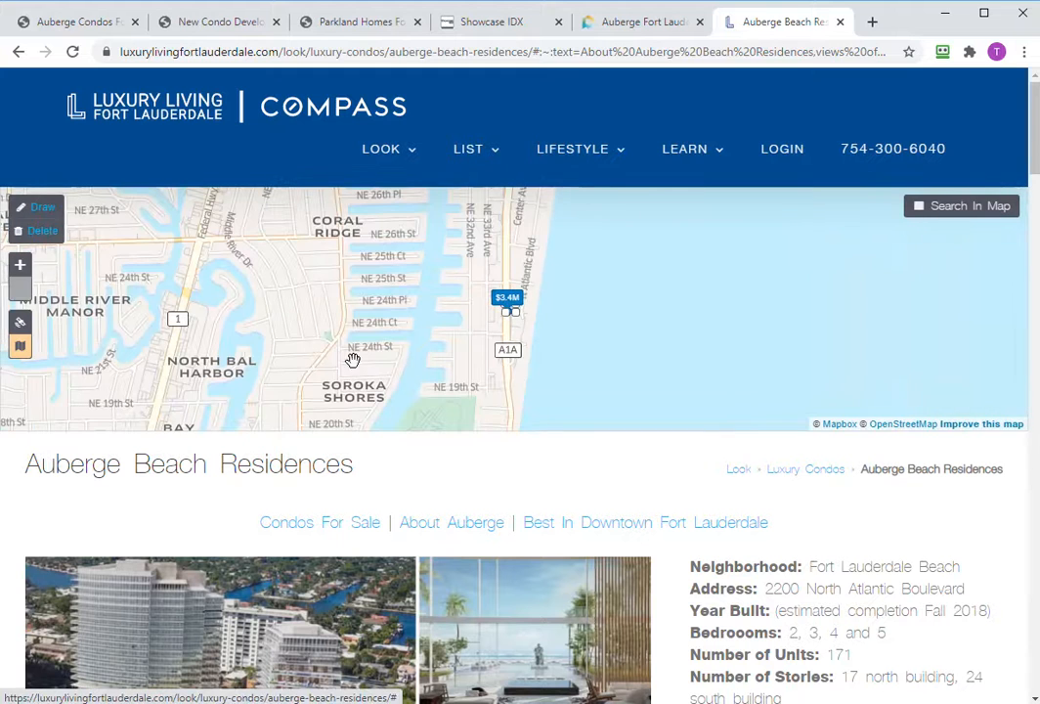
# Bring the Showcase IDX search map to the beachfront block by N Ocean Blvd and N Atlantic Blvd, near Fort Lauderdale Beach Inn.
pyautogui.click(486, 29)
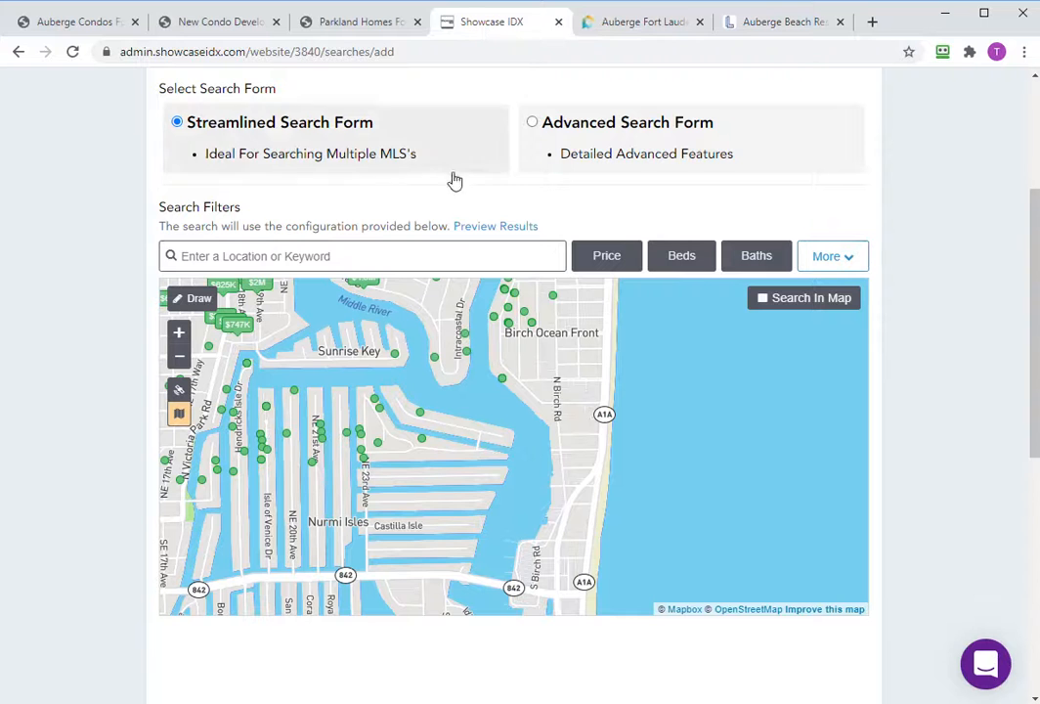
pyautogui.moveTo(437, 522); pyautogui.dragTo(422, 402)
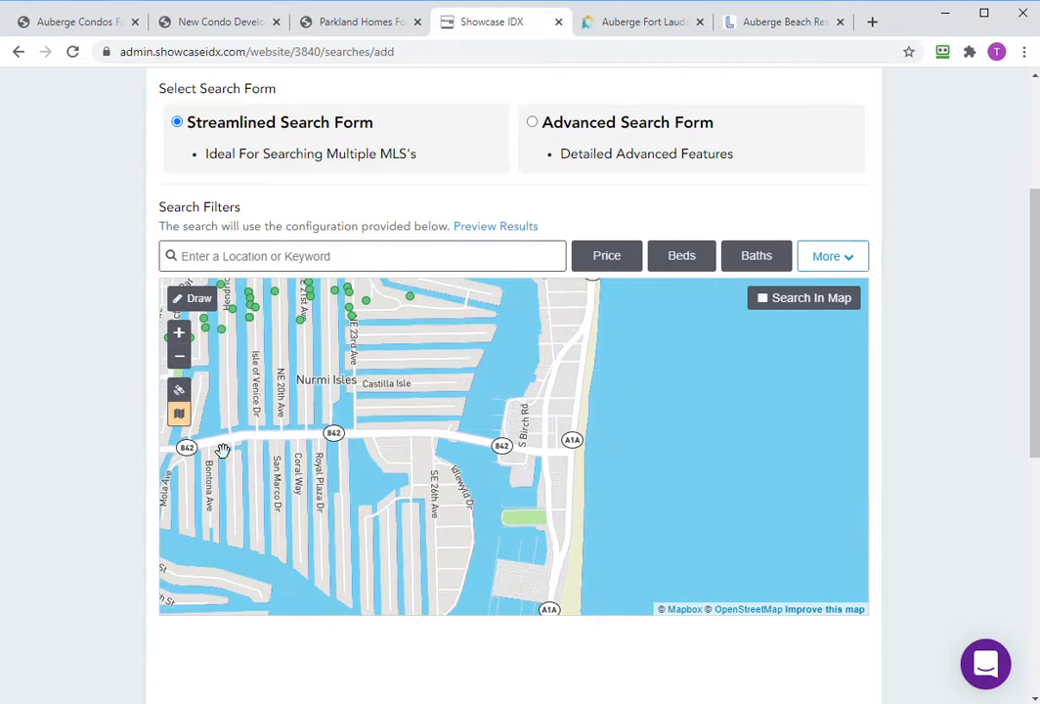
pyautogui.click(179, 357)
pyautogui.click(179, 358)
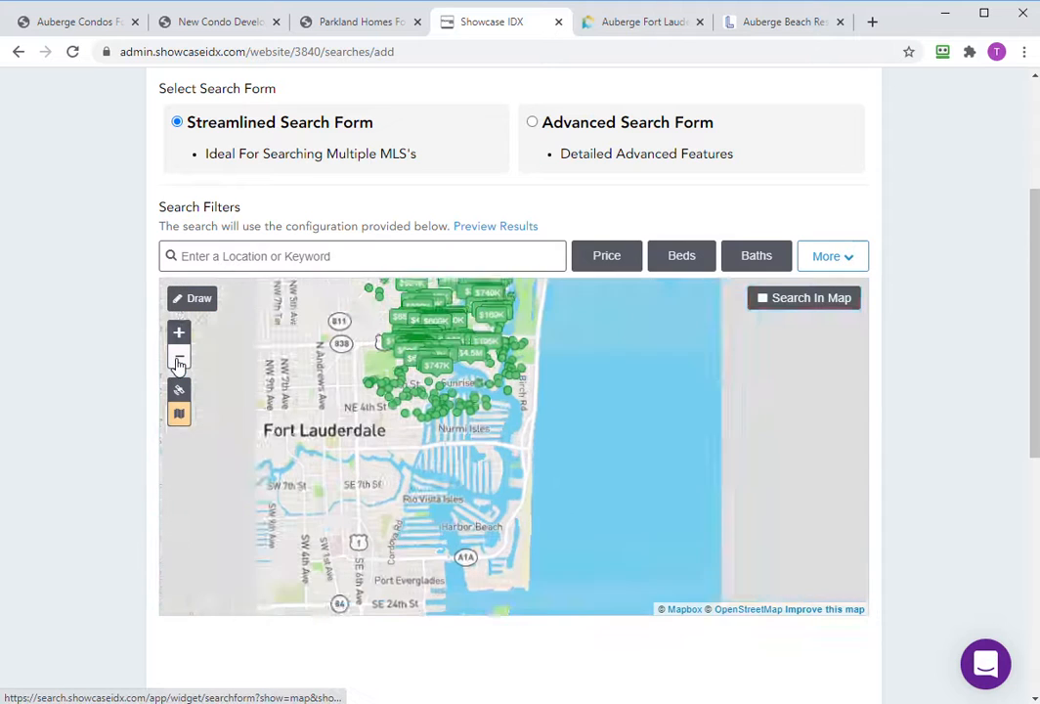
pyautogui.moveTo(492, 443); pyautogui.dragTo(498, 499)
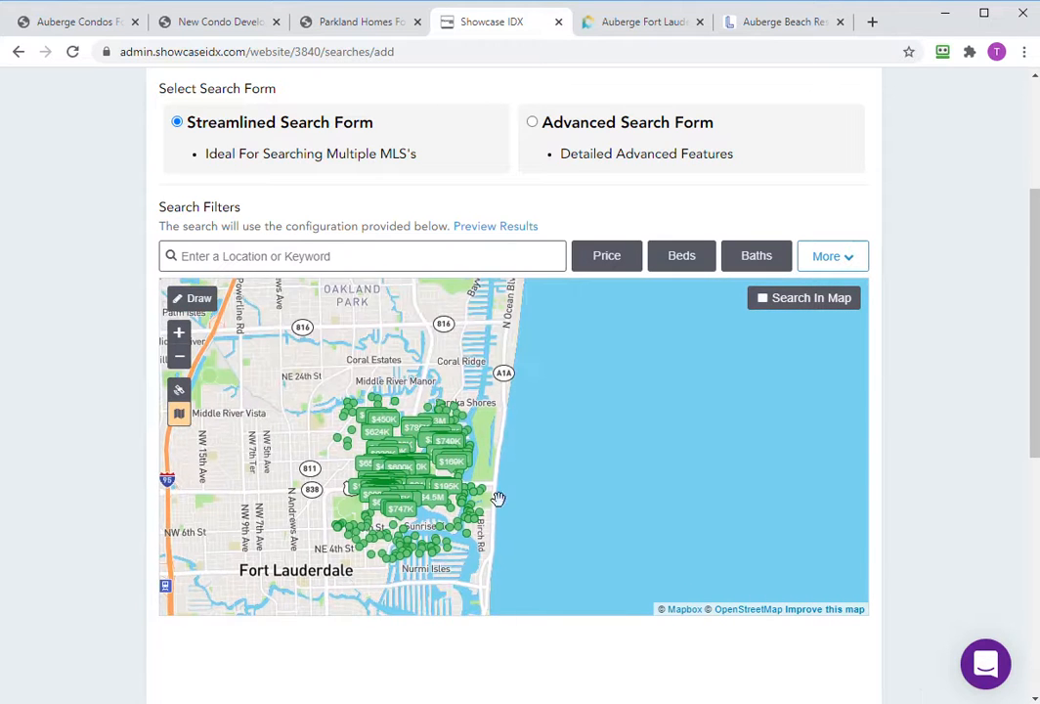
pyautogui.moveTo(475, 350); pyautogui.dragTo(400, 445)
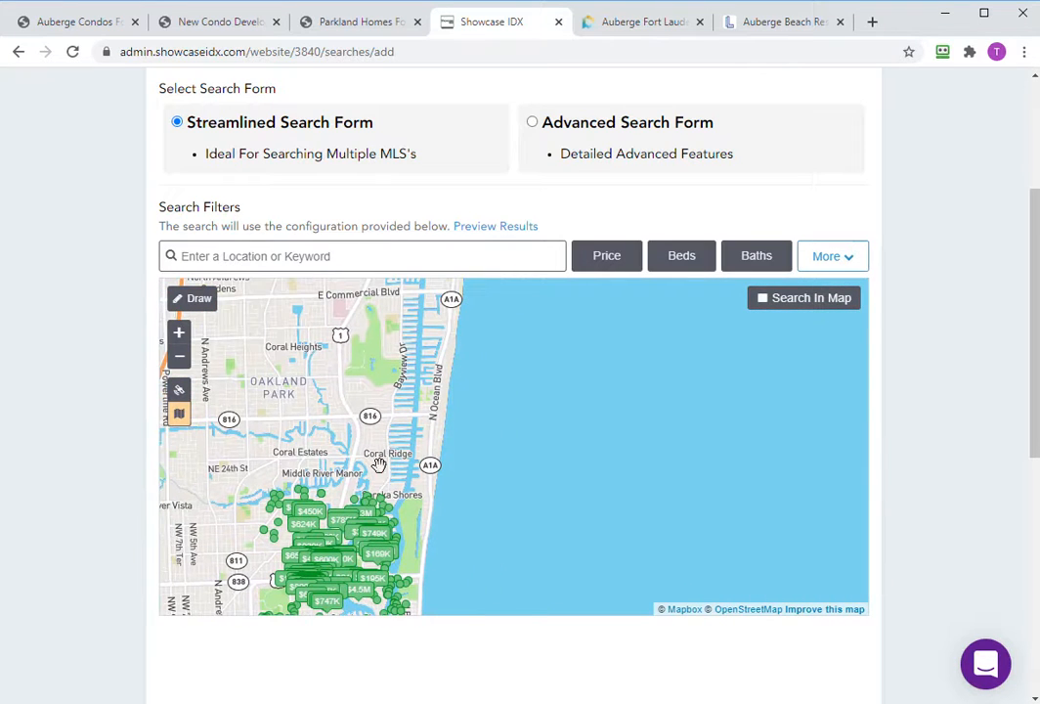
pyautogui.click(179, 335)
pyautogui.click(179, 335)
pyautogui.moveTo(336, 469); pyautogui.dragTo(683, 387)
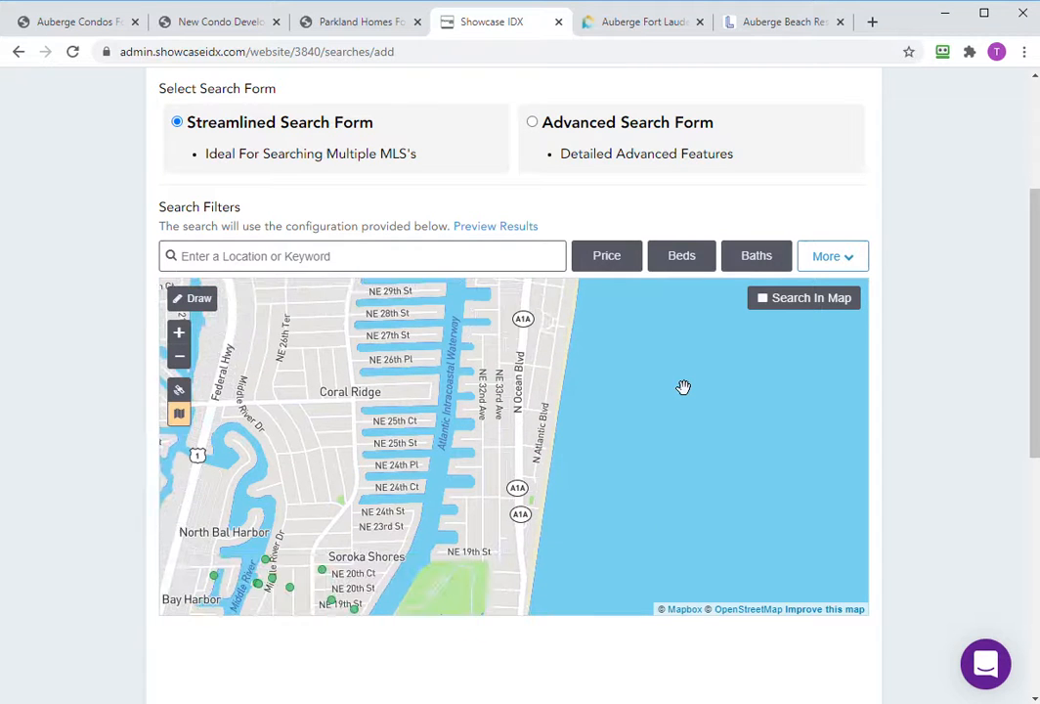
pyautogui.click(179, 335)
pyautogui.moveTo(533, 420); pyautogui.dragTo(417, 524)
pyautogui.moveTo(422, 398); pyautogui.dragTo(293, 418)
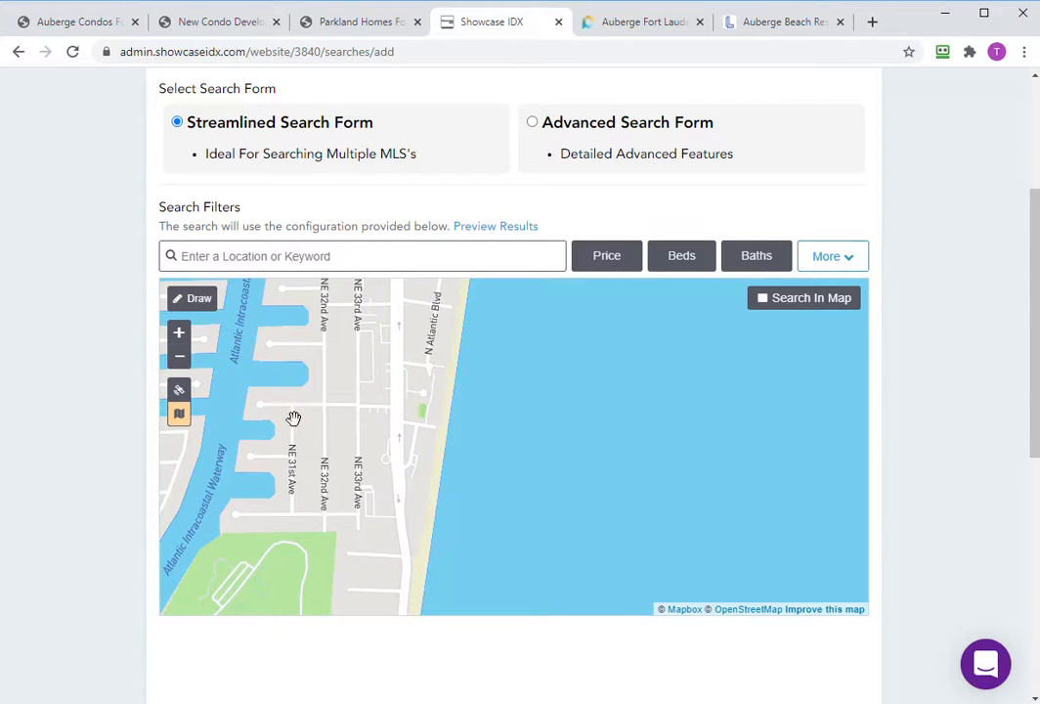
pyautogui.click(179, 332)
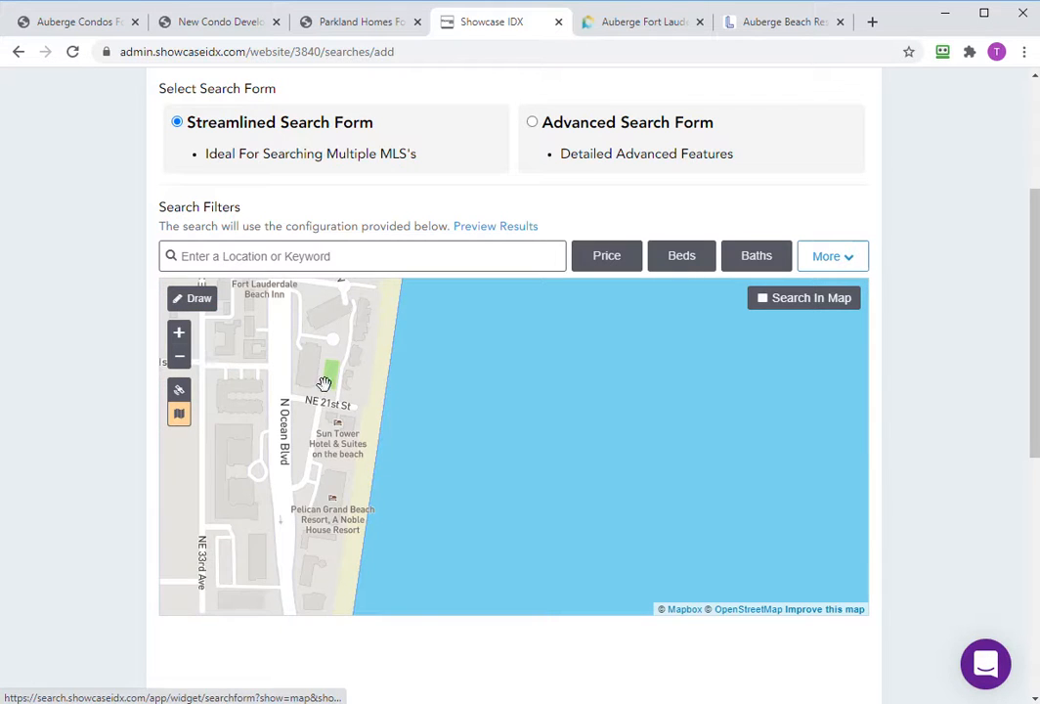
pyautogui.moveTo(297, 365); pyautogui.dragTo(403, 523)
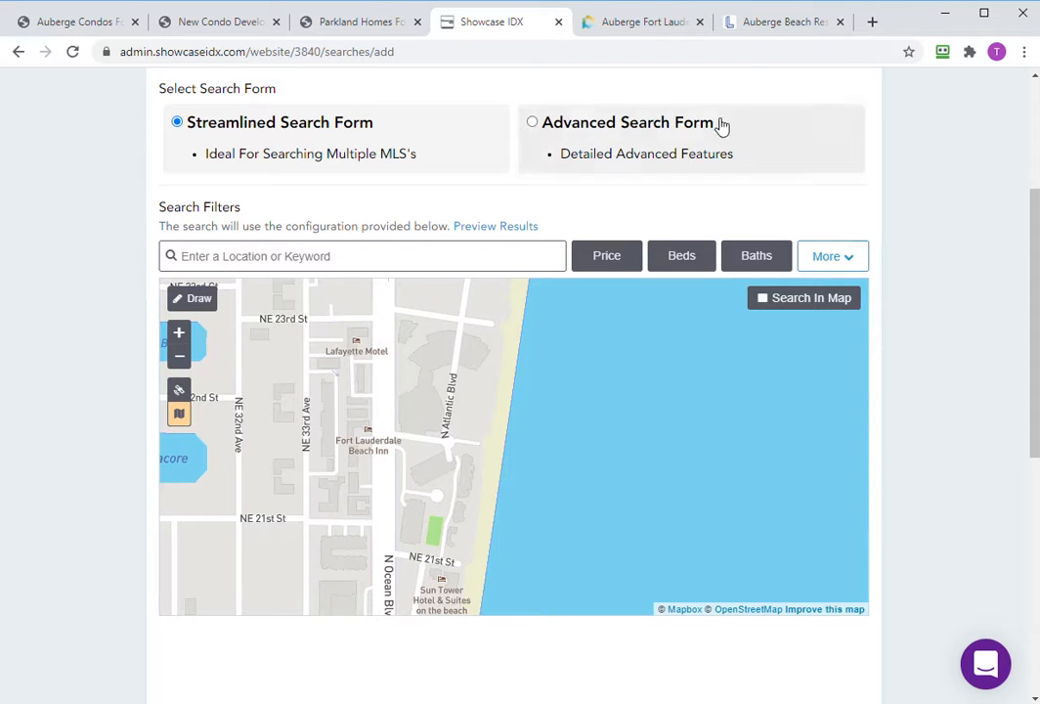
# Inspect the outlined search area on the Auberge Beach Residences page's map and its position relative to the neighboring streets and buildings.
pyautogui.click(768, 24)
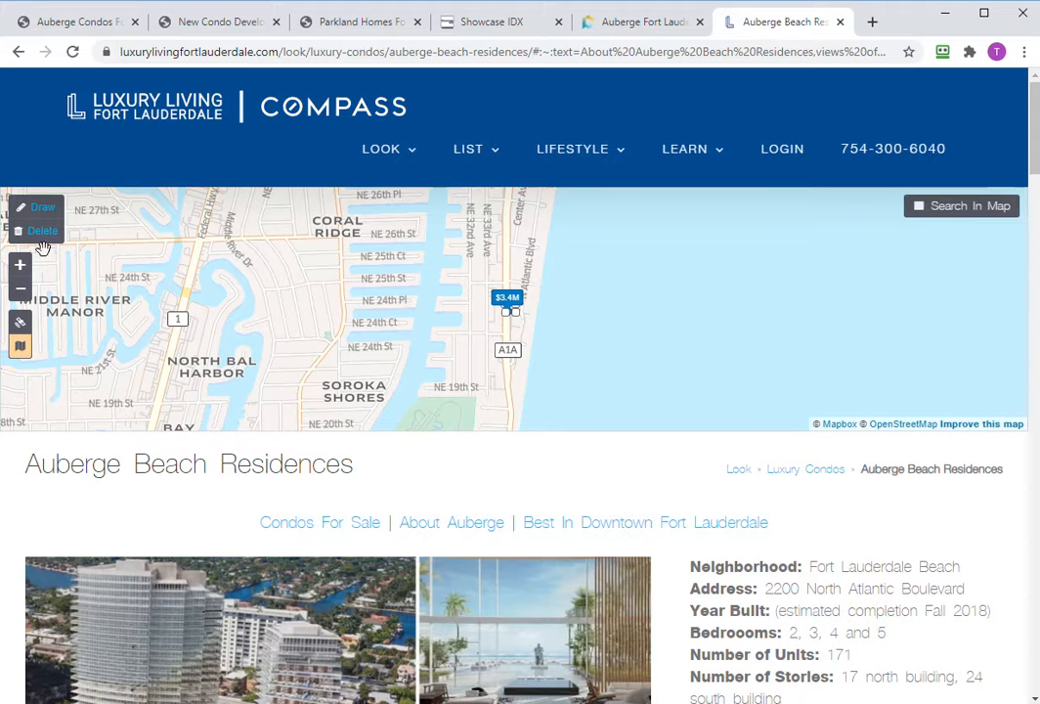
pyautogui.click(20, 265)
pyautogui.click(19, 265)
pyautogui.click(20, 265)
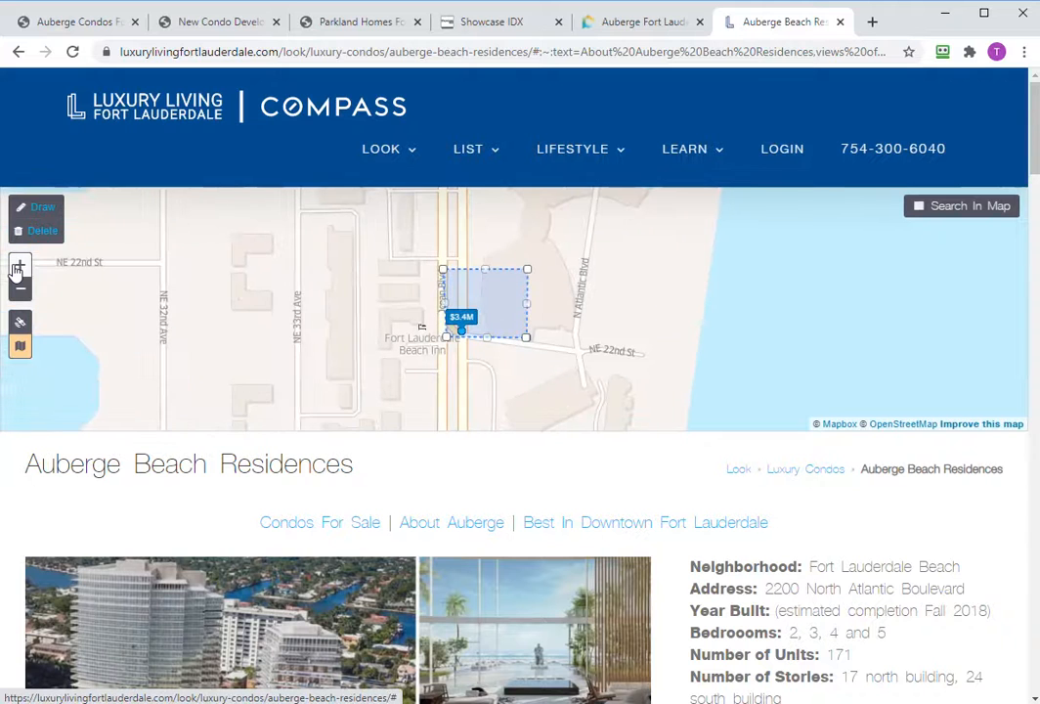
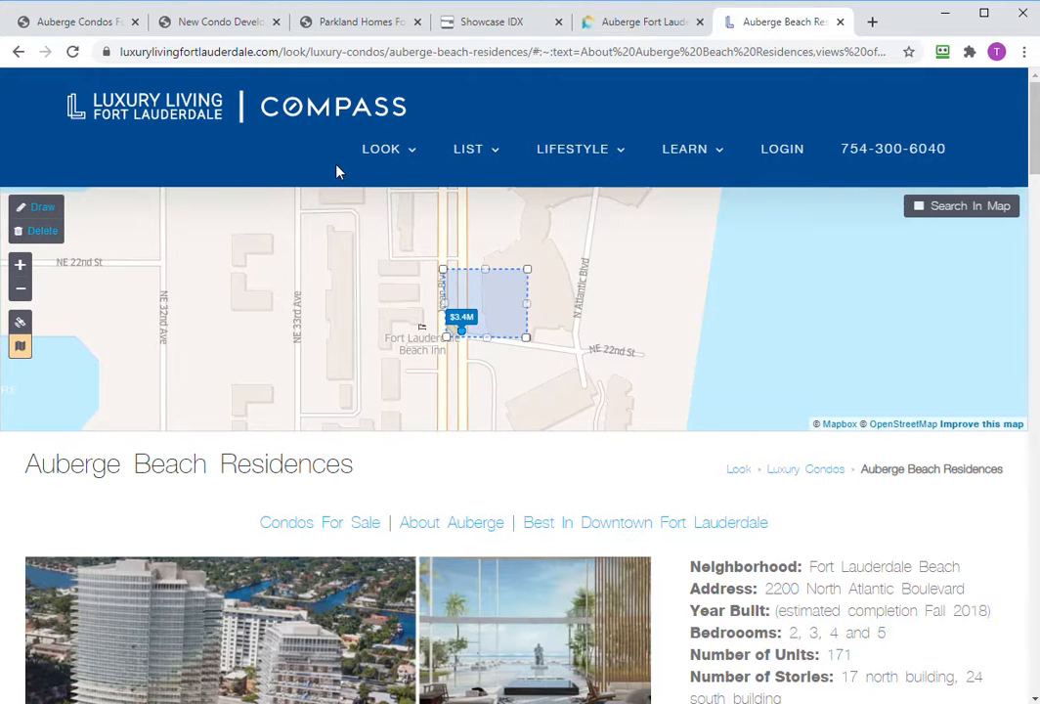
pyautogui.moveTo(472, 331)
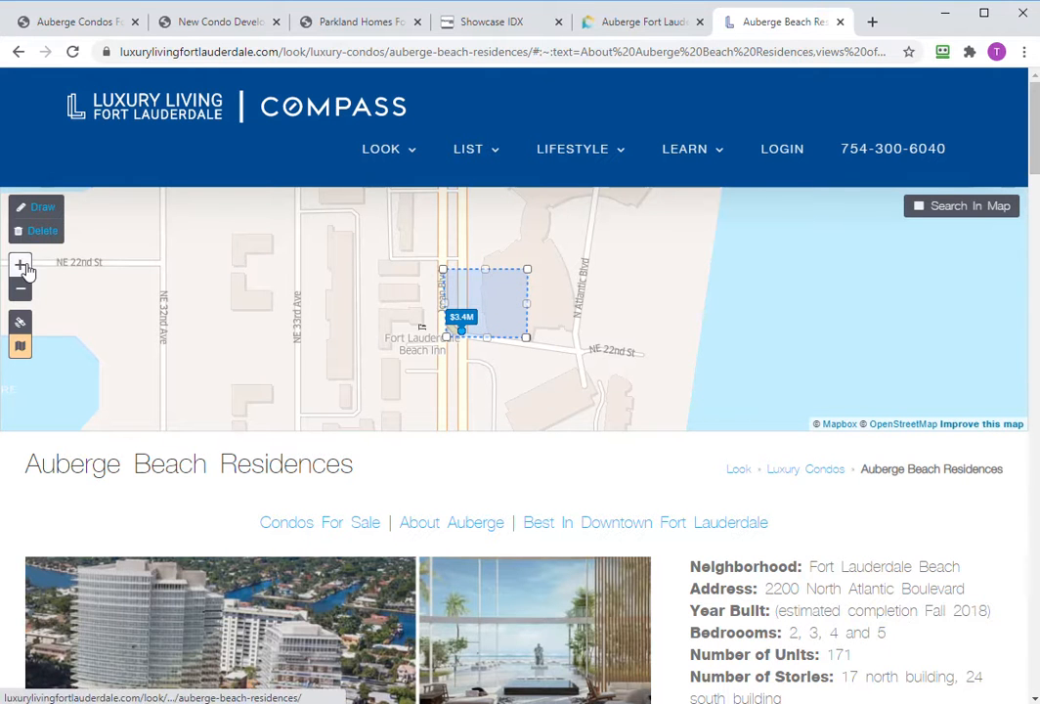
pyautogui.click(19, 293)
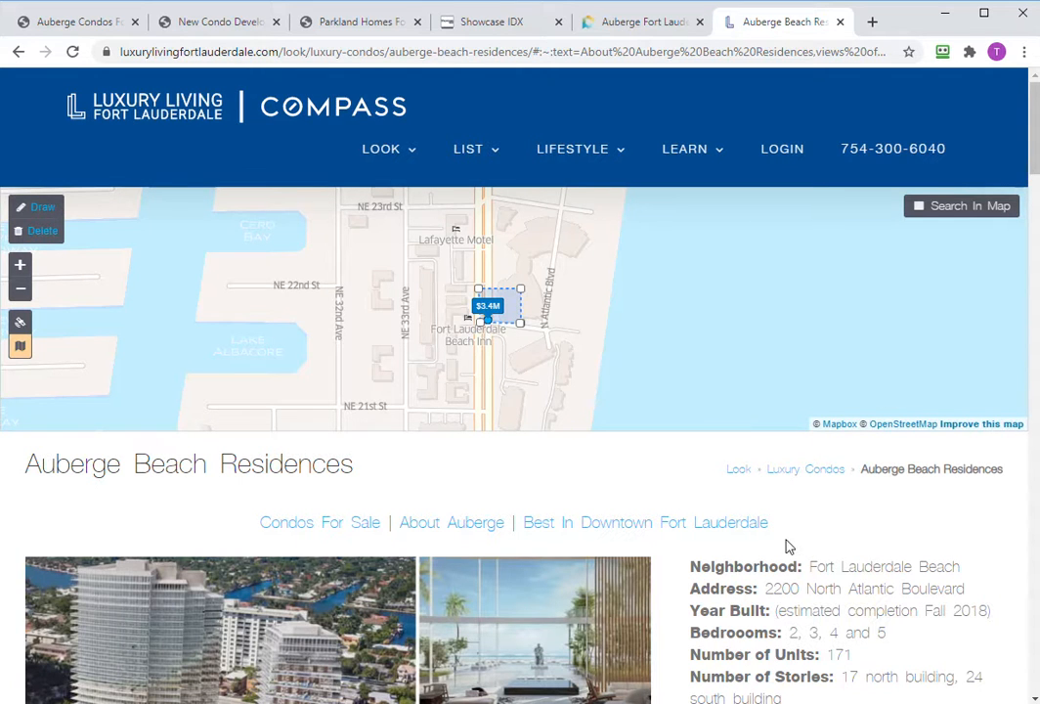
# Review the building facts and the Auberge condo listings on the Auberge Beach Residences page.
pyautogui.scroll(-5, 787, 550)
pyautogui.scroll(2, 710, 507)
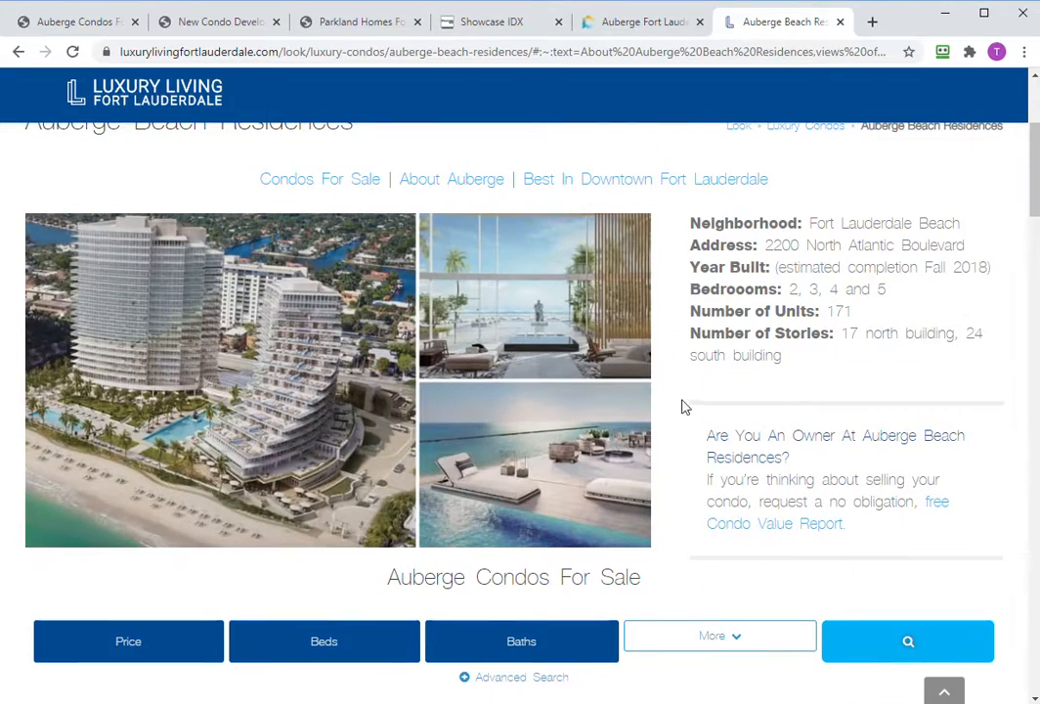
pyautogui.scroll(-5, 684, 407)
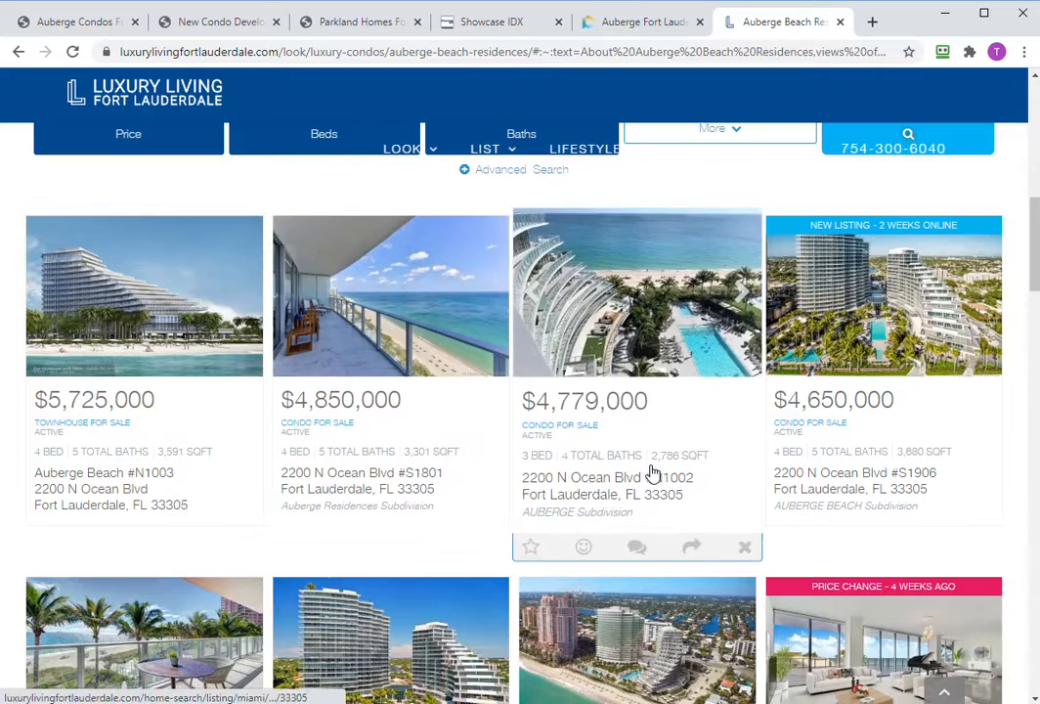
pyautogui.scroll(9, 653, 473)
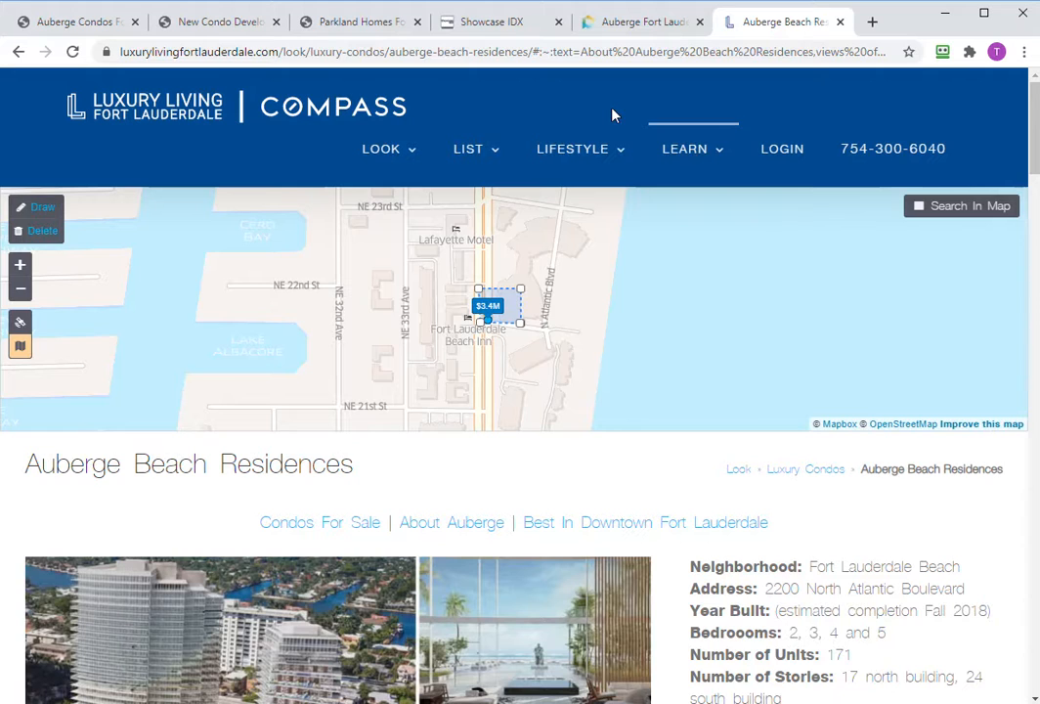
# Draw a four-cornered search area on the Showcase IDX map around the Auberge buildings, from N Ocean Blvd to the beach north of NE 22nd St.
pyautogui.click(512, 24)
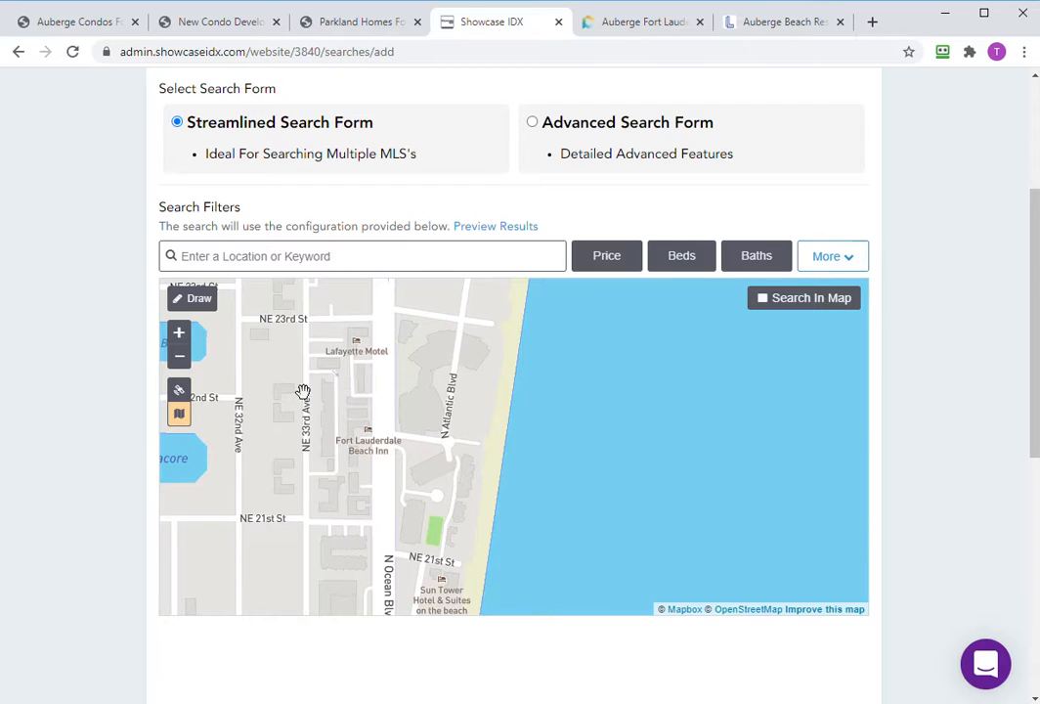
pyautogui.click(191, 298)
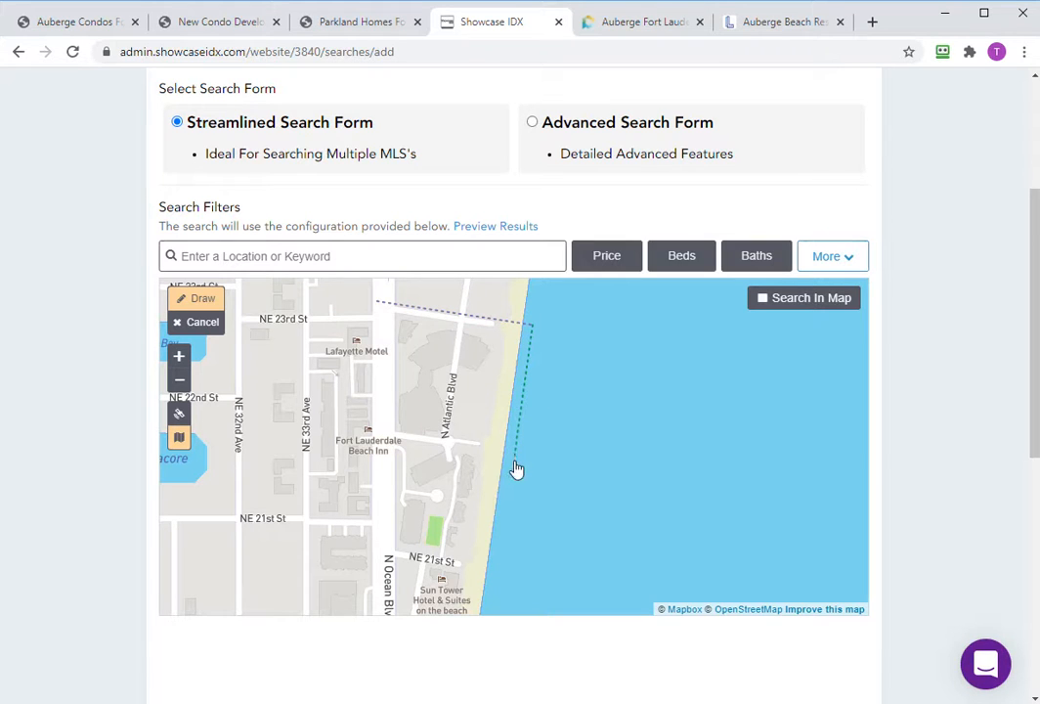
pyautogui.click(513, 460)
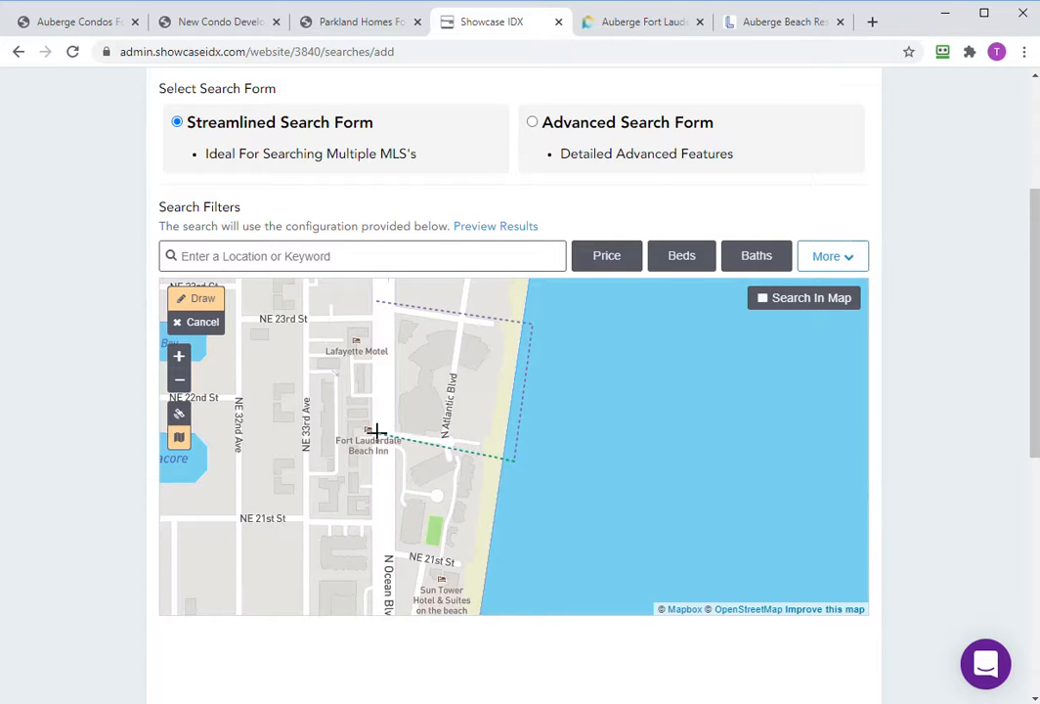
pyautogui.click(381, 434)
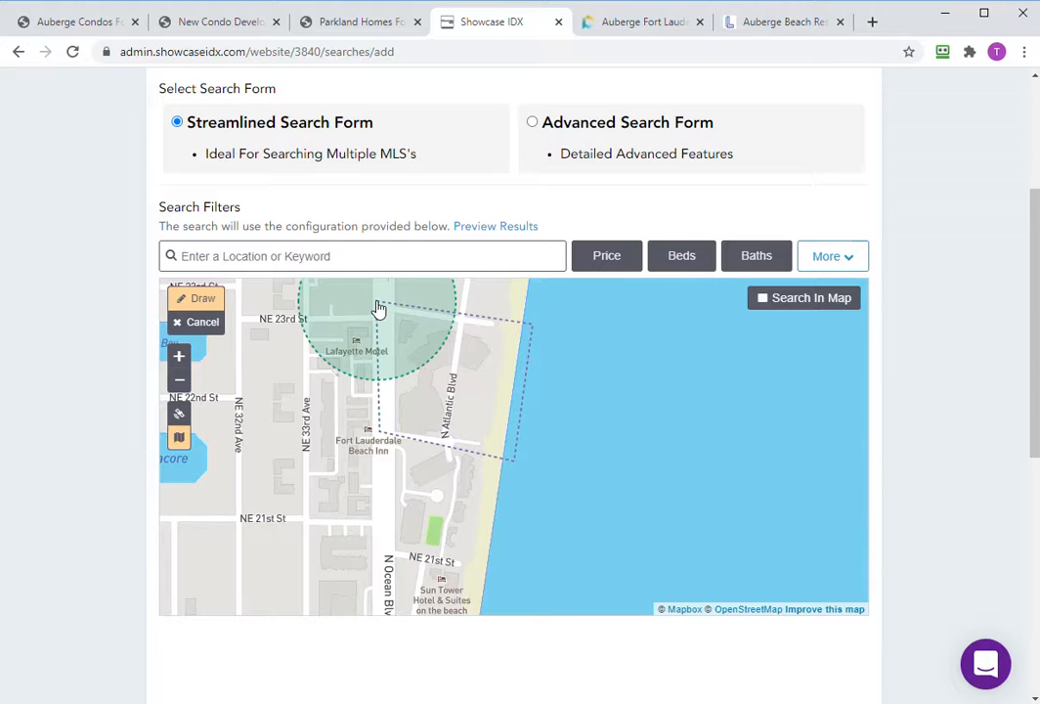
pyautogui.click(379, 308)
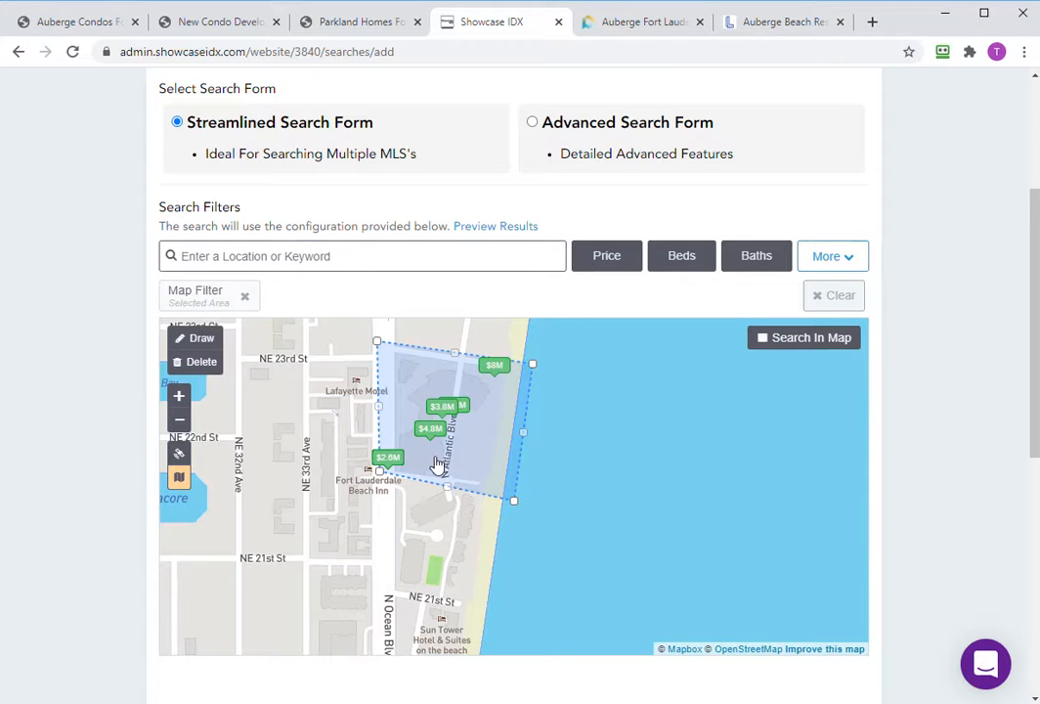
# Check the listings inside the drawn area and return to the Auberge Beach Residences page to compare its outlined area.
pyautogui.moveTo(493, 372)
pyautogui.click(787, 24)
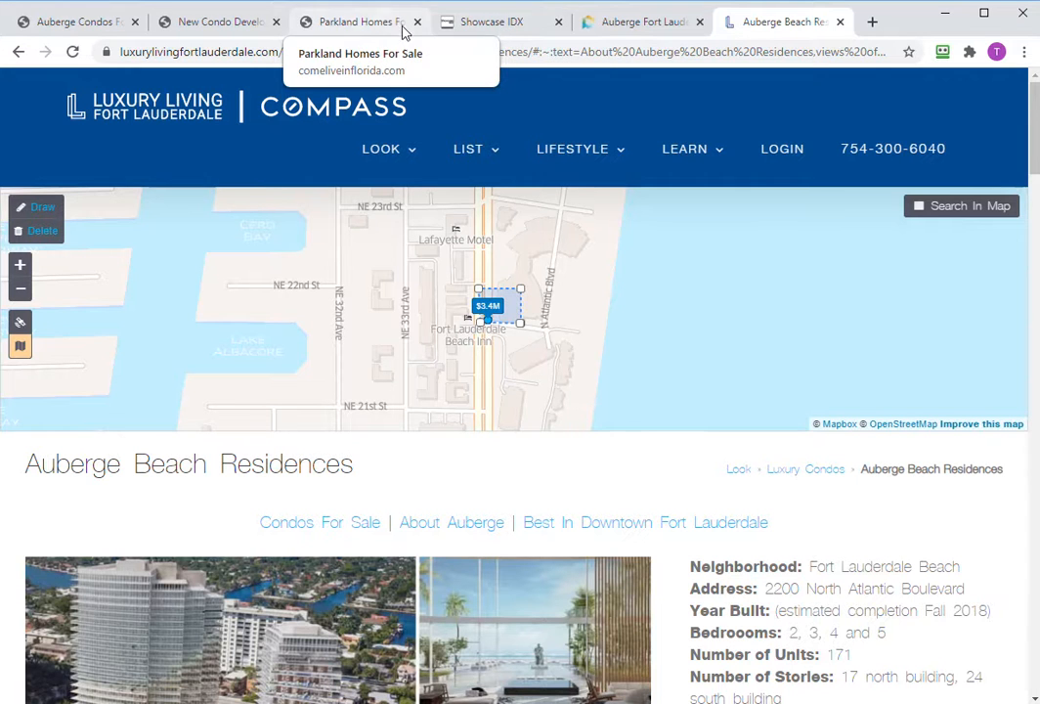
# Return to Showcase IDX and save the Auberge search with the area drawn on its map.
pyautogui.click(465, 24)
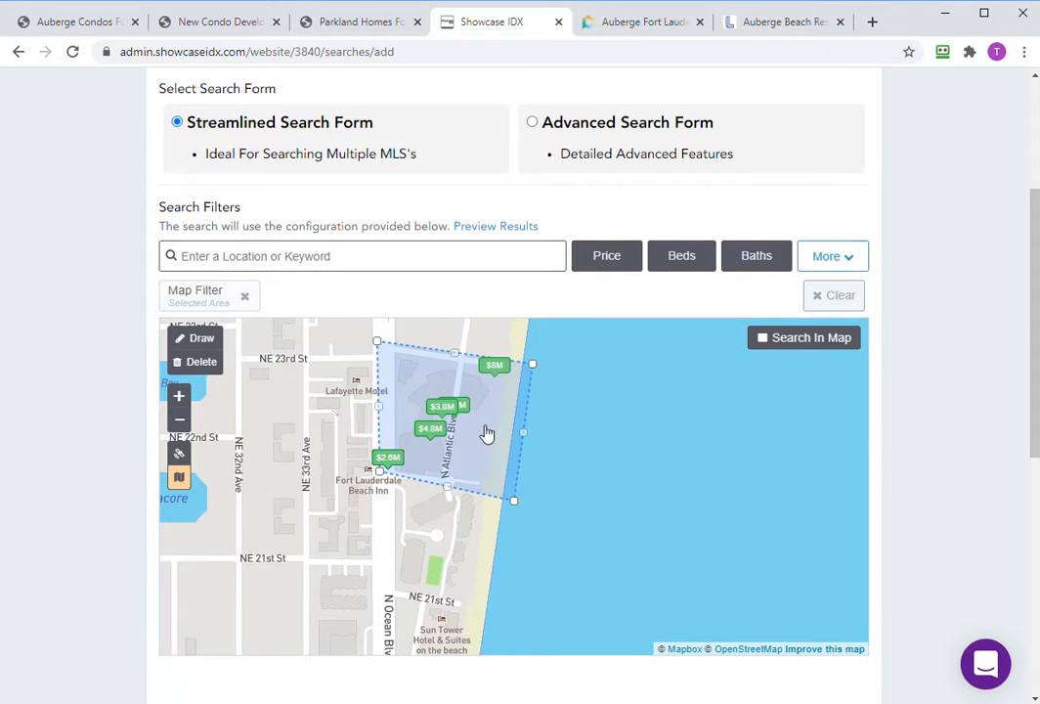
pyautogui.scroll(2, 936, 378)
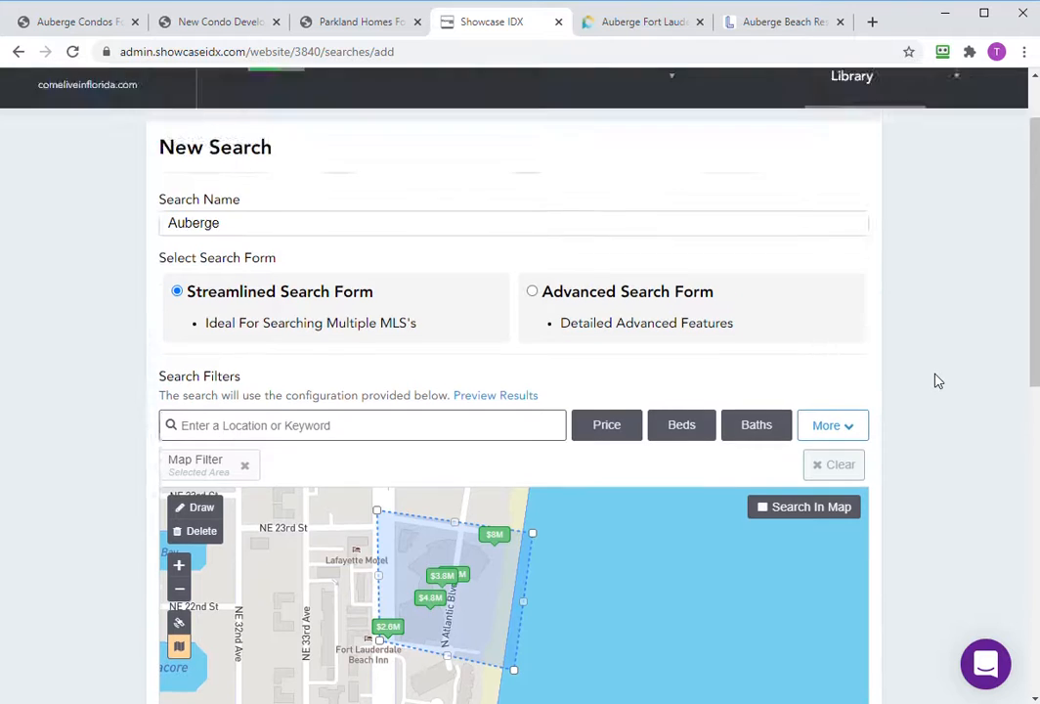
pyautogui.scroll(-8, 935, 378)
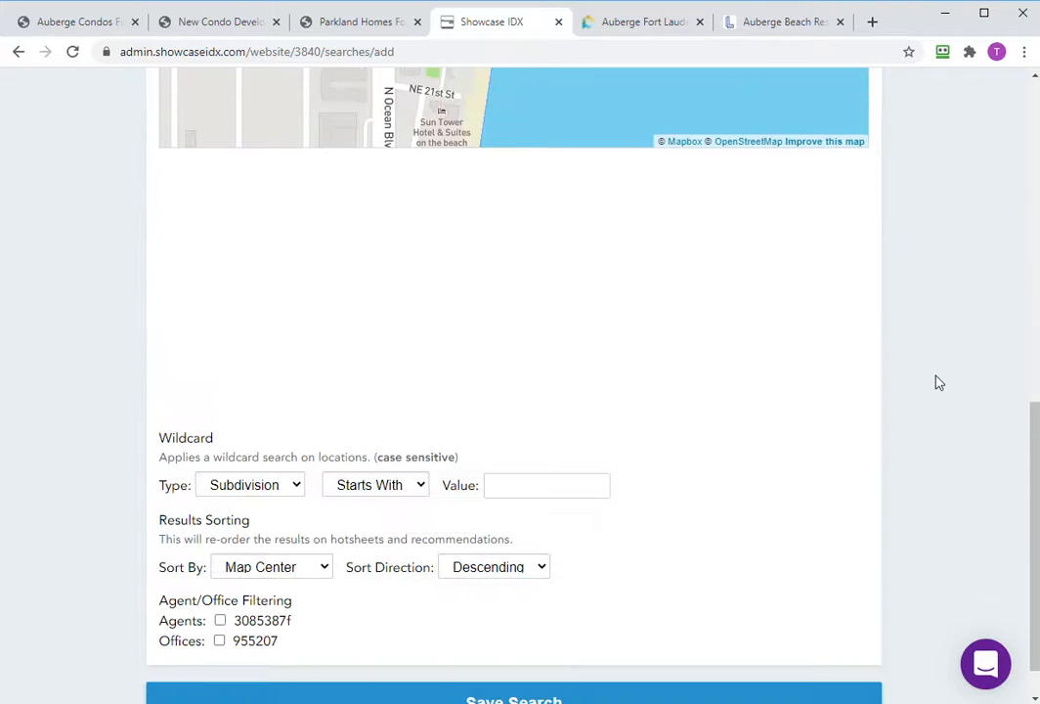
pyautogui.scroll(-1, 938, 382)
pyautogui.click(478, 669)
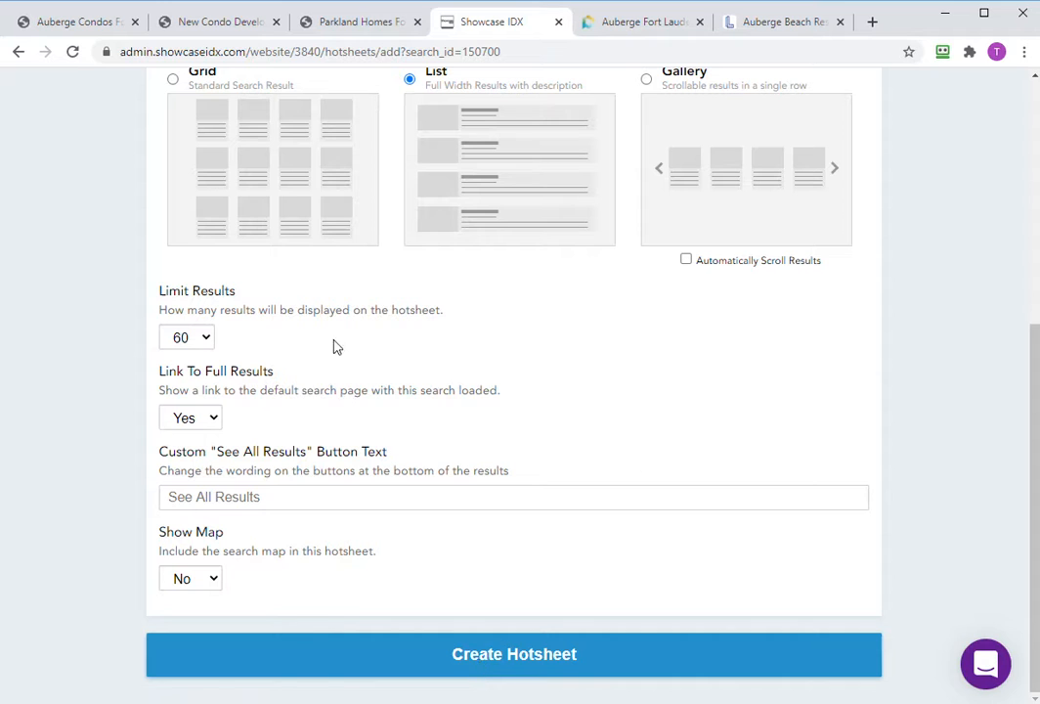
# Enable the search map for the new Auberge hotsheet and create the hotsheet.
pyautogui.click(202, 585)
pyautogui.click(191, 617)
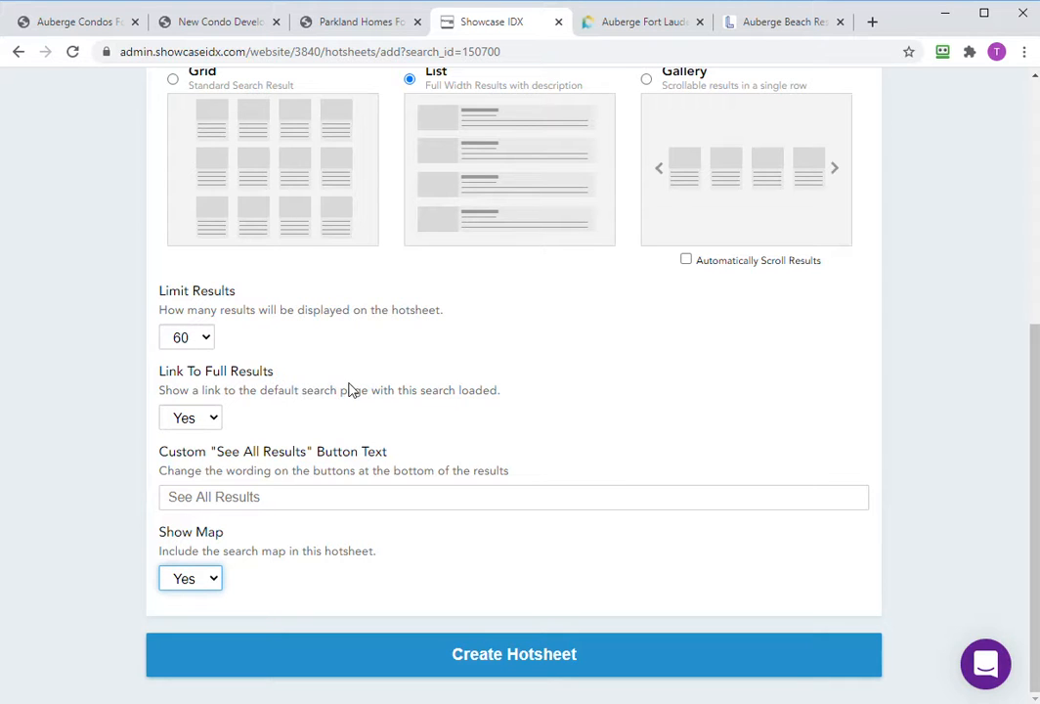
pyautogui.scroll(5, 351, 388)
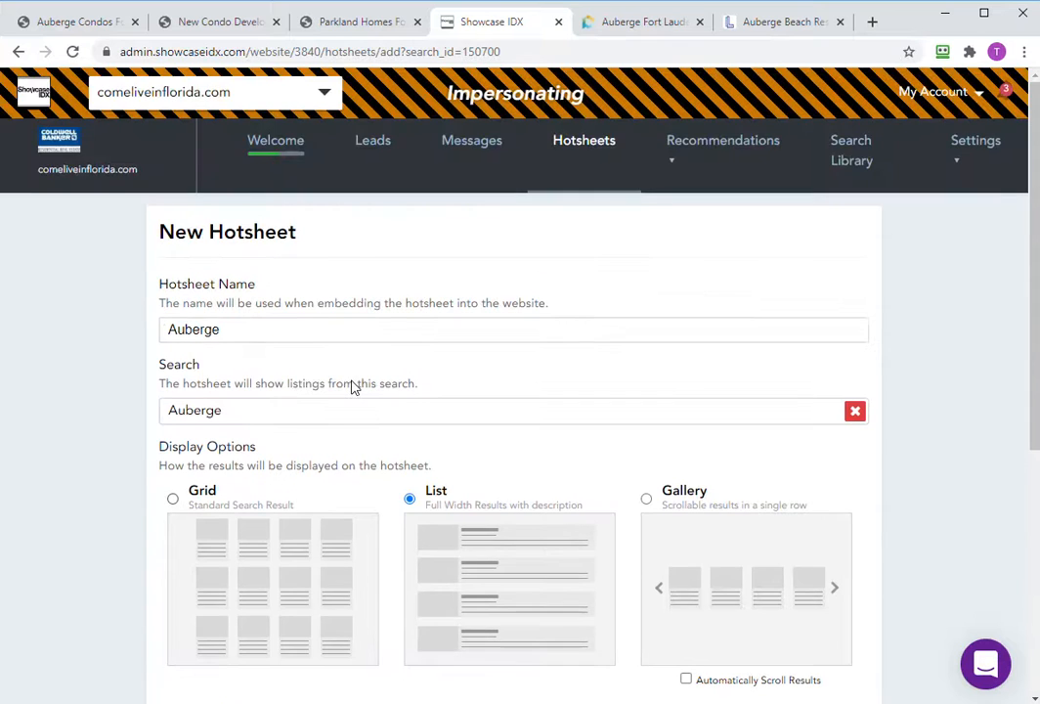
pyautogui.scroll(-5, 353, 386)
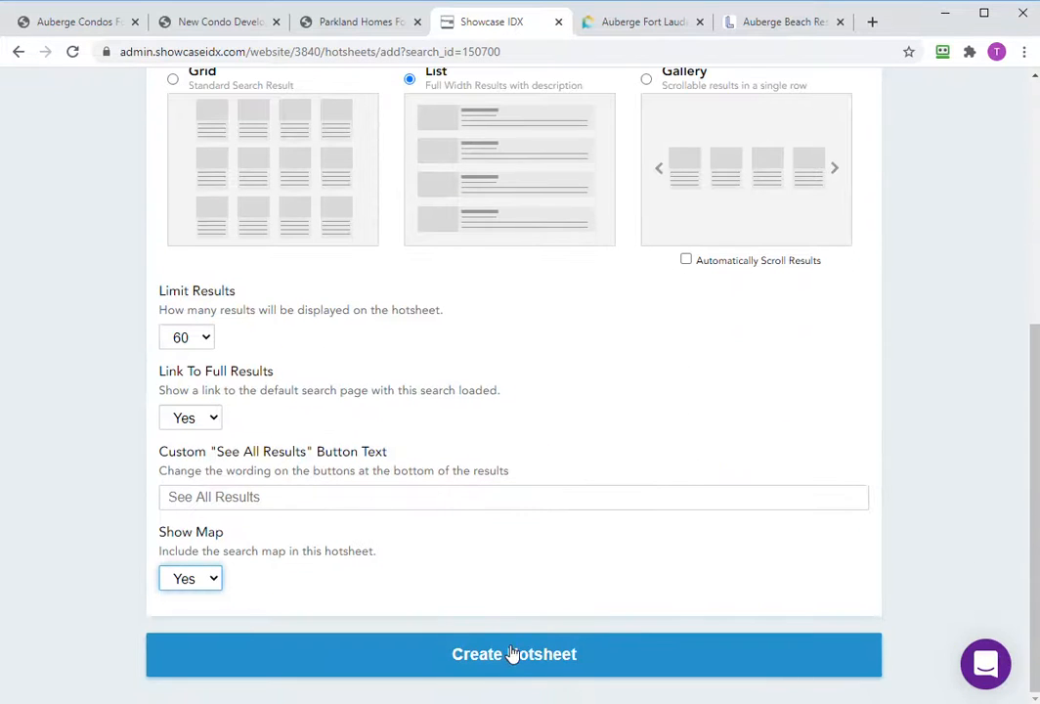
pyautogui.click(508, 657)
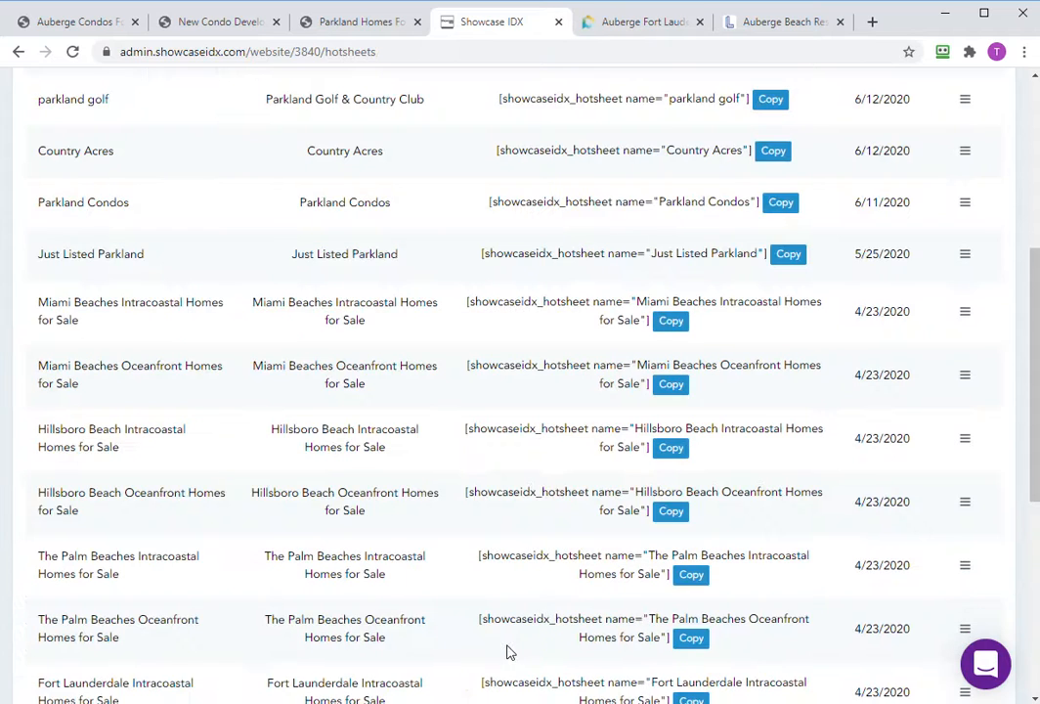
# Copy the Auberge hotsheet's shortcode and return to the Auberge condos page in the Divi builder.
pyautogui.scroll(5, 498, 261)
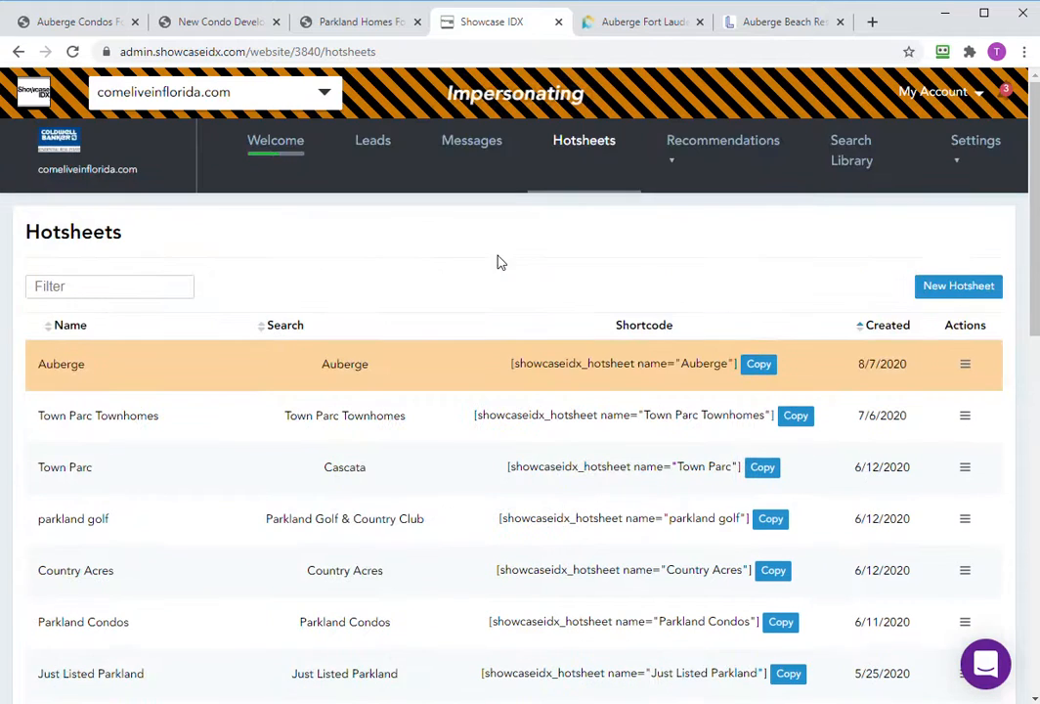
pyautogui.click(761, 364)
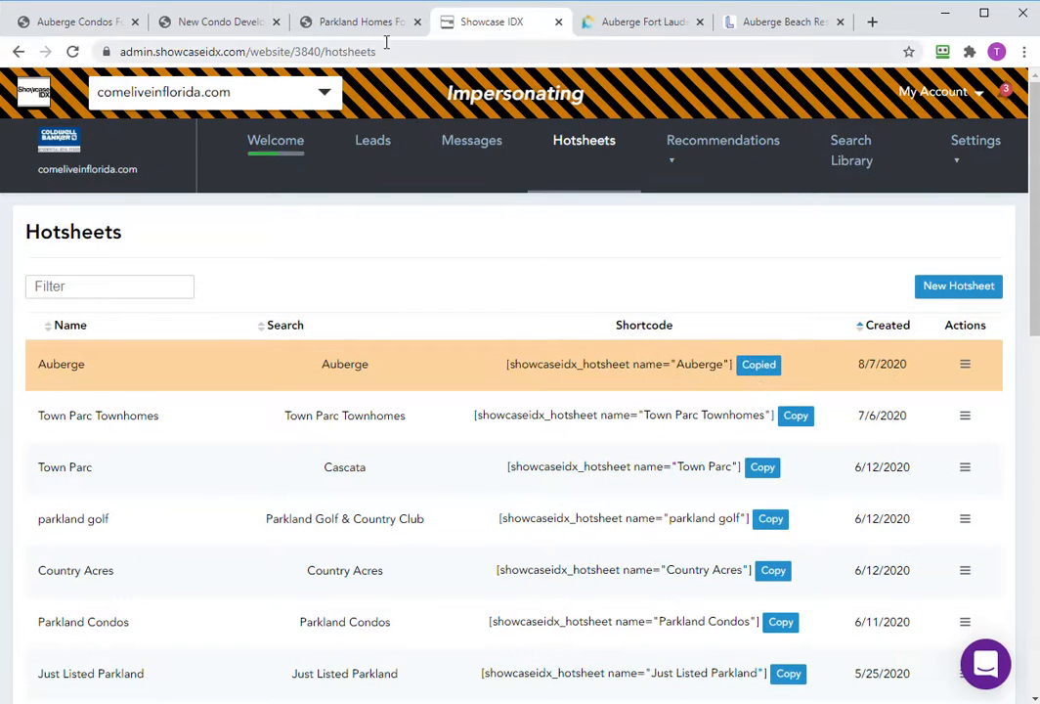
pyautogui.click(350, 36)
pyautogui.click(224, 27)
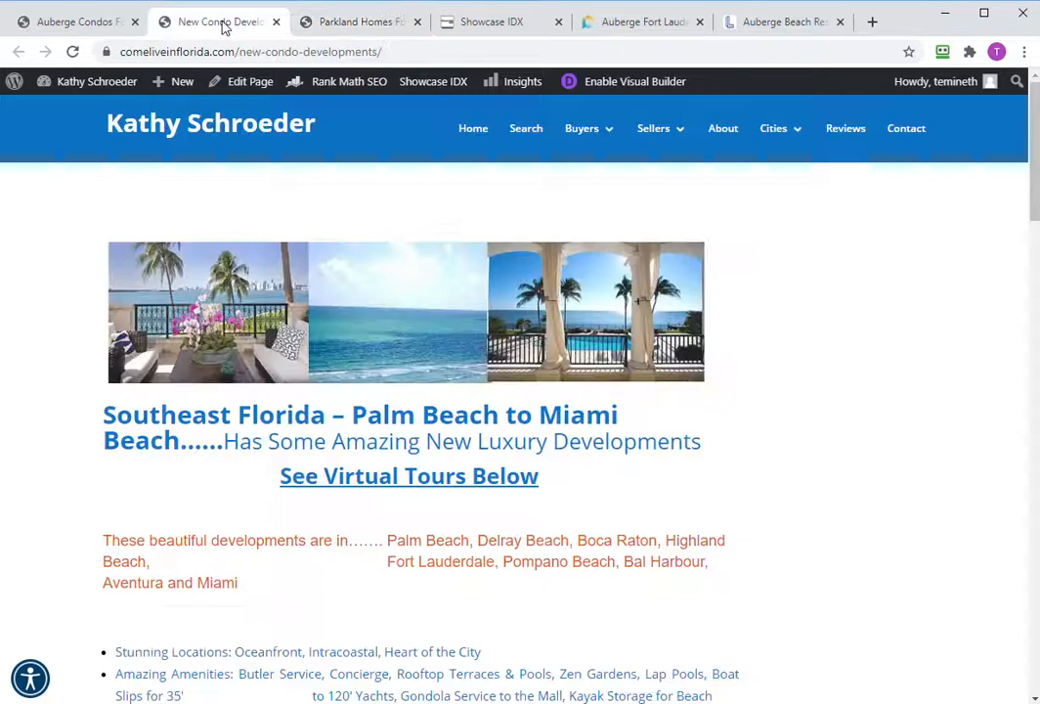
pyautogui.click(102, 25)
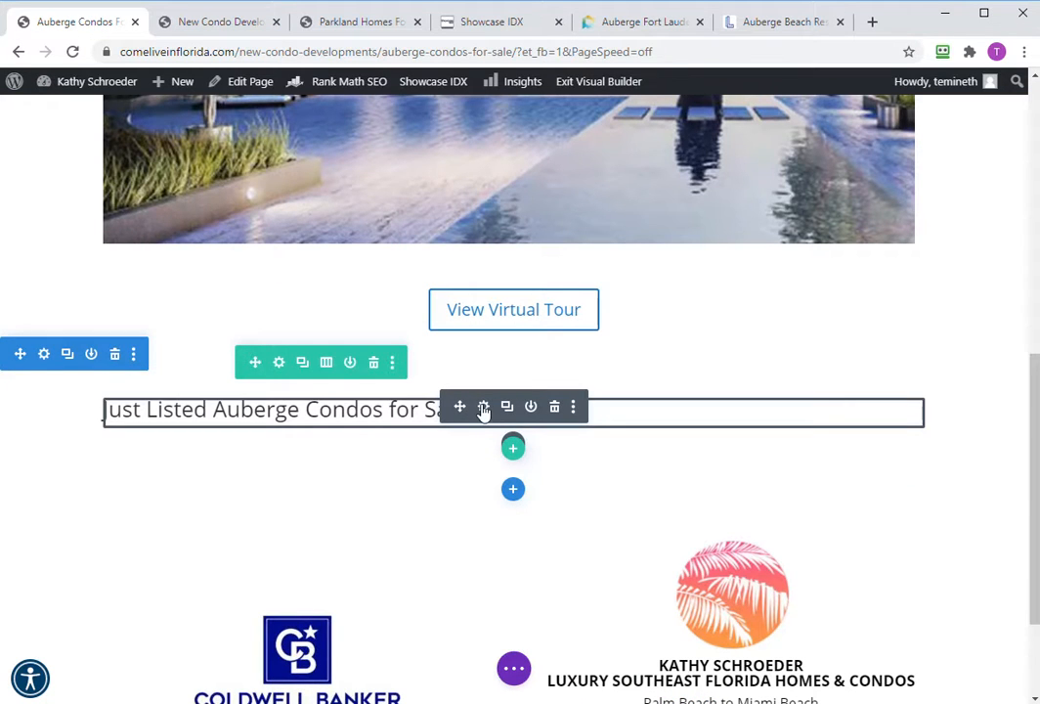
# Add the shortcode [showcaseidx_hotsheet name="Auberge"] below the "Just Listed Auberge Condos for Sale:" heading code and check the embedded map and listings.
pyautogui.click(483, 408)
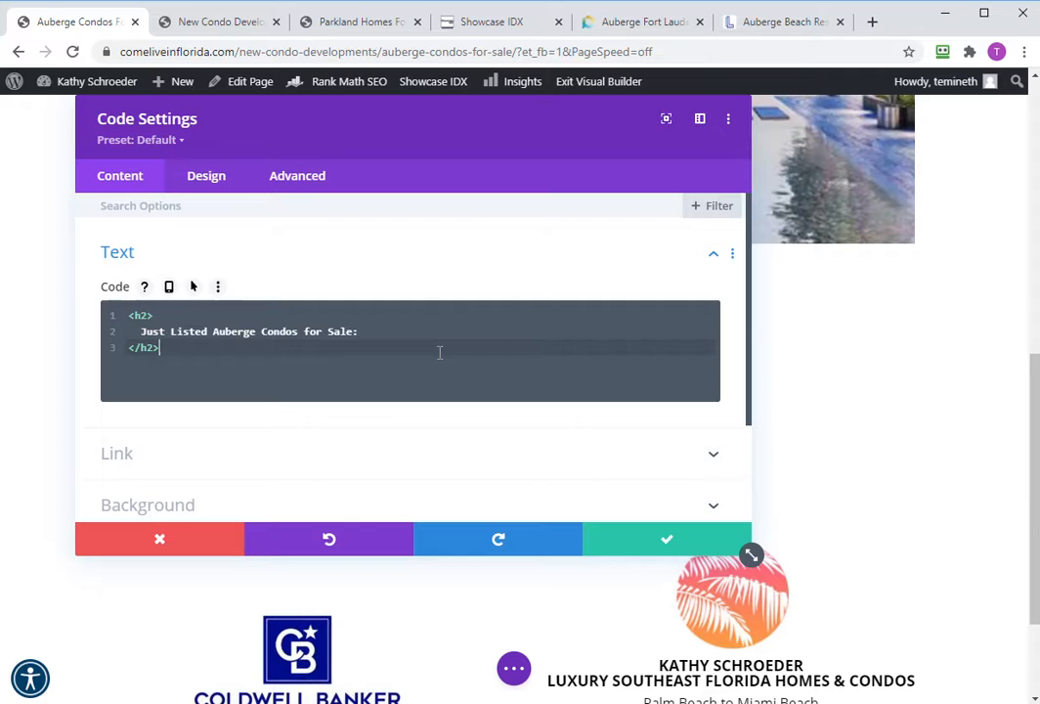
pyautogui.press('Return')
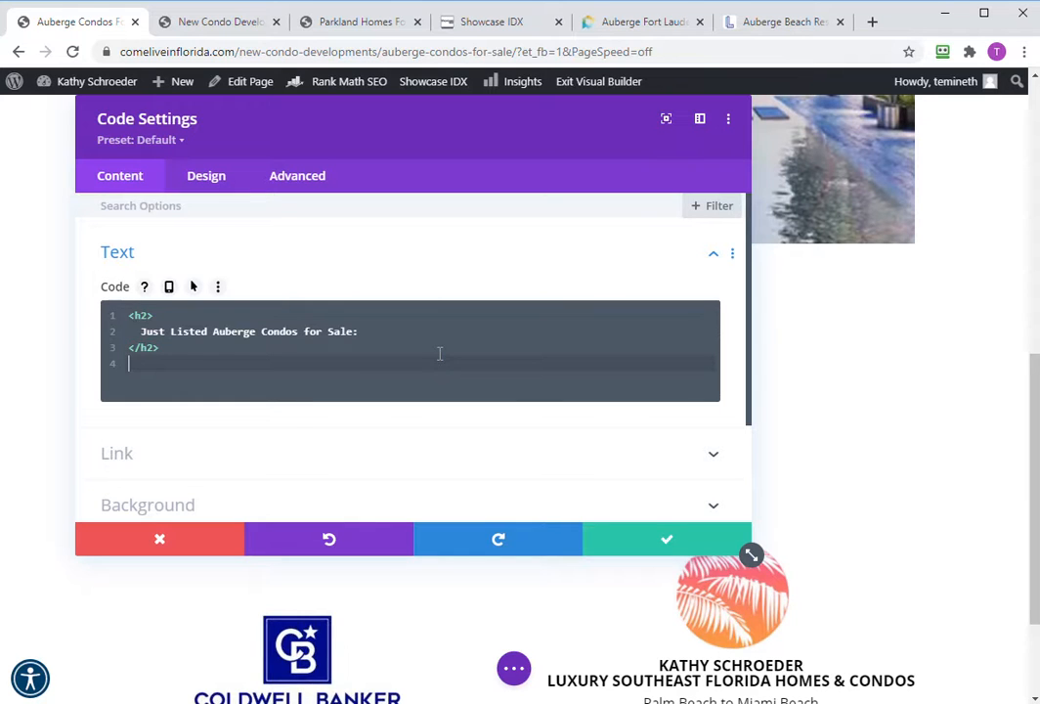
pyautogui.hotkey('ctrl', 'v')
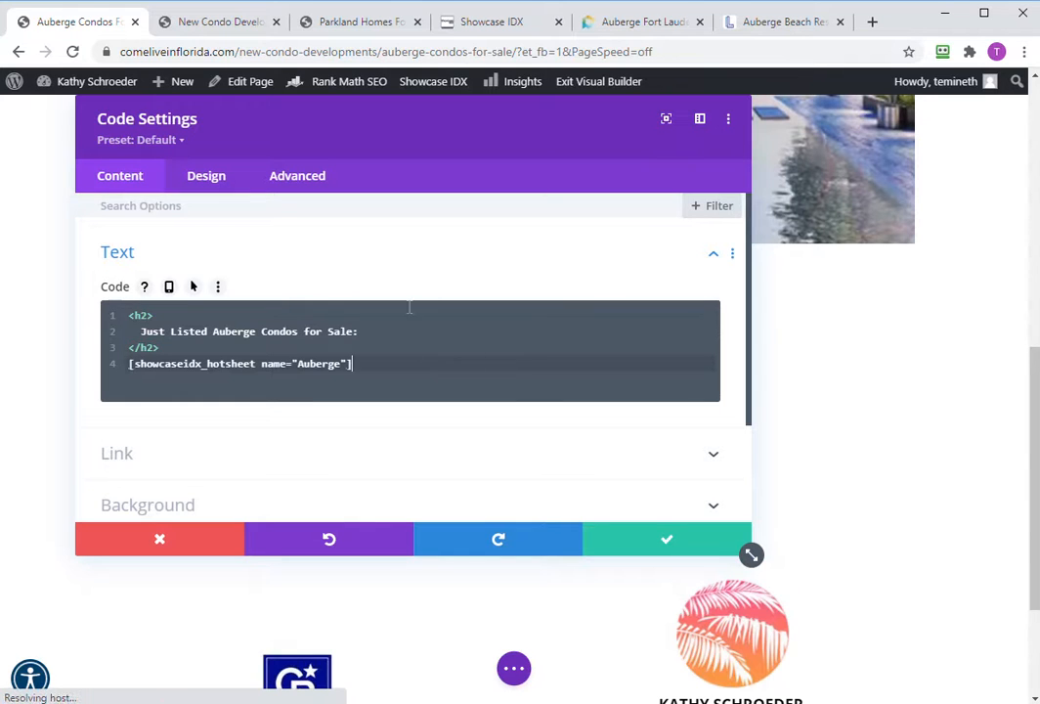
pyautogui.click(648, 539)
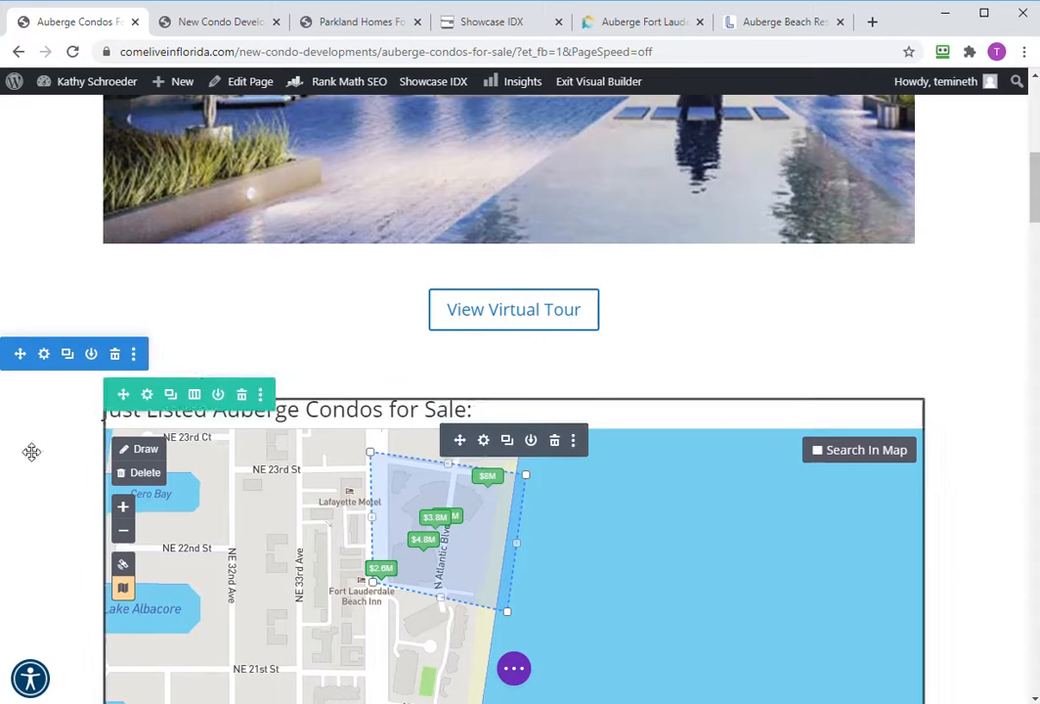
pyautogui.scroll(1, 982, 500)
pyautogui.scroll(-8, 973, 495)
pyautogui.scroll(-11, 972, 496)
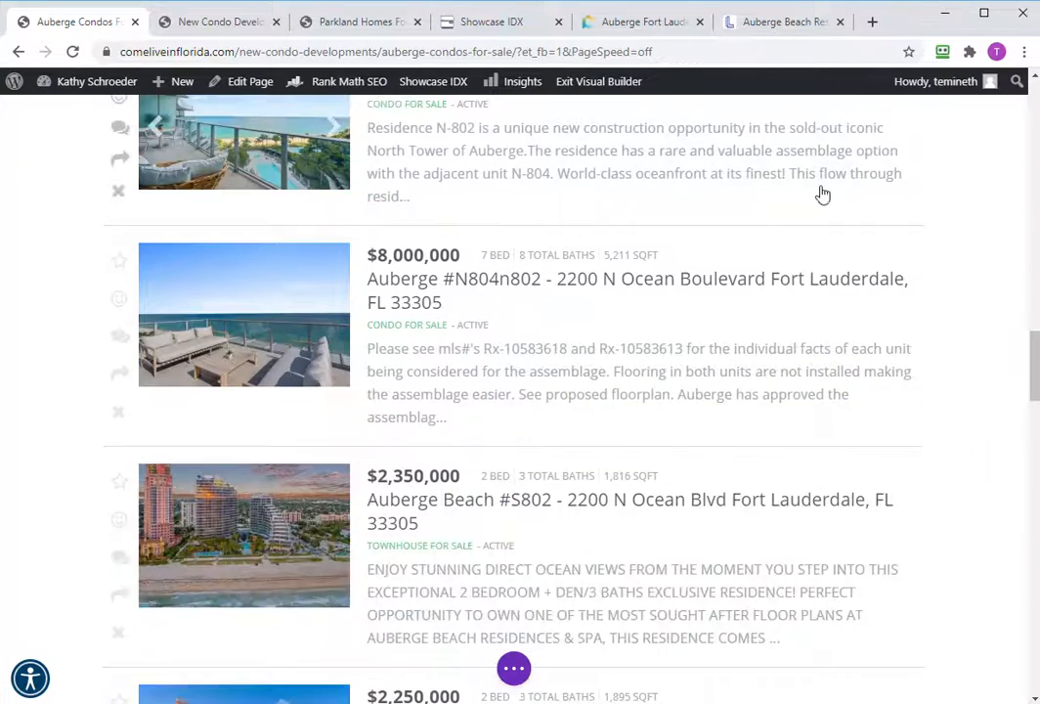
# In Showcase IDX's registration settings, set the hard registration prompt to require registration at 0 listing detail pages viewed.
pyautogui.click(489, 24)
pyautogui.click(966, 148)
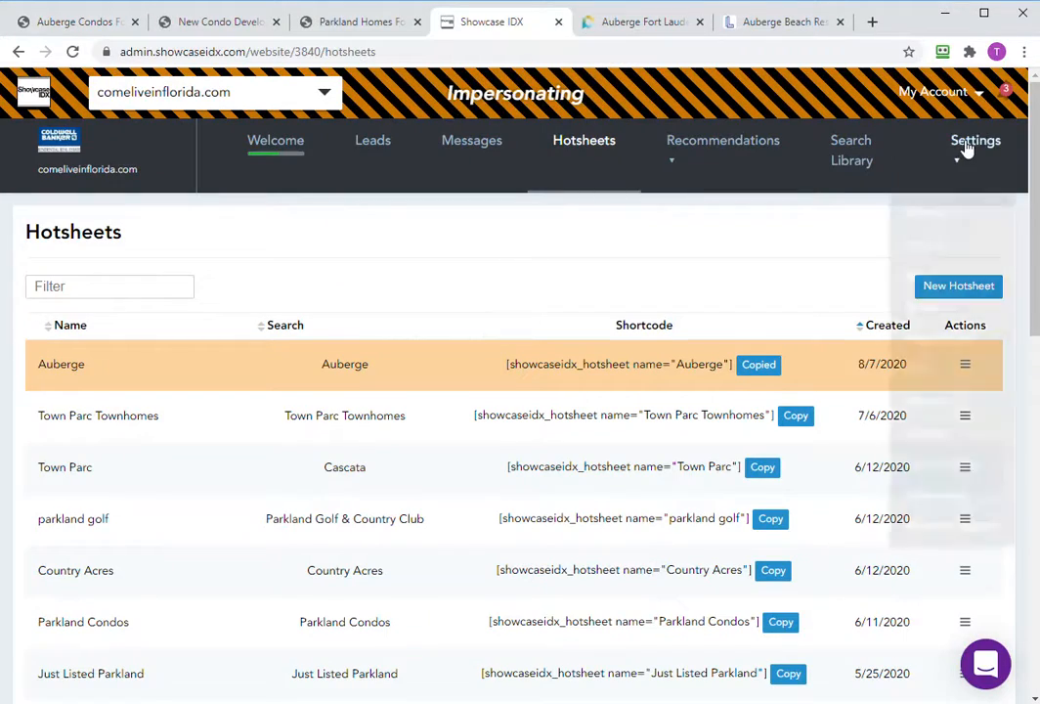
pyautogui.click(943, 339)
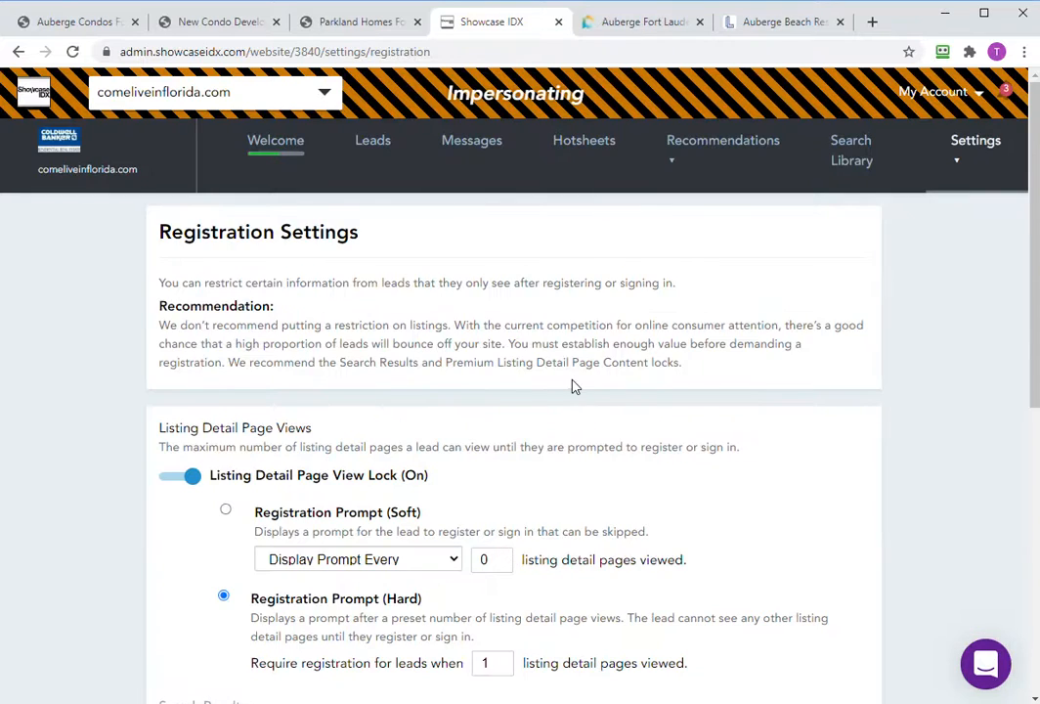
pyautogui.scroll(-3, 573, 385)
pyautogui.moveTo(506, 410); pyautogui.dragTo(437, 407)
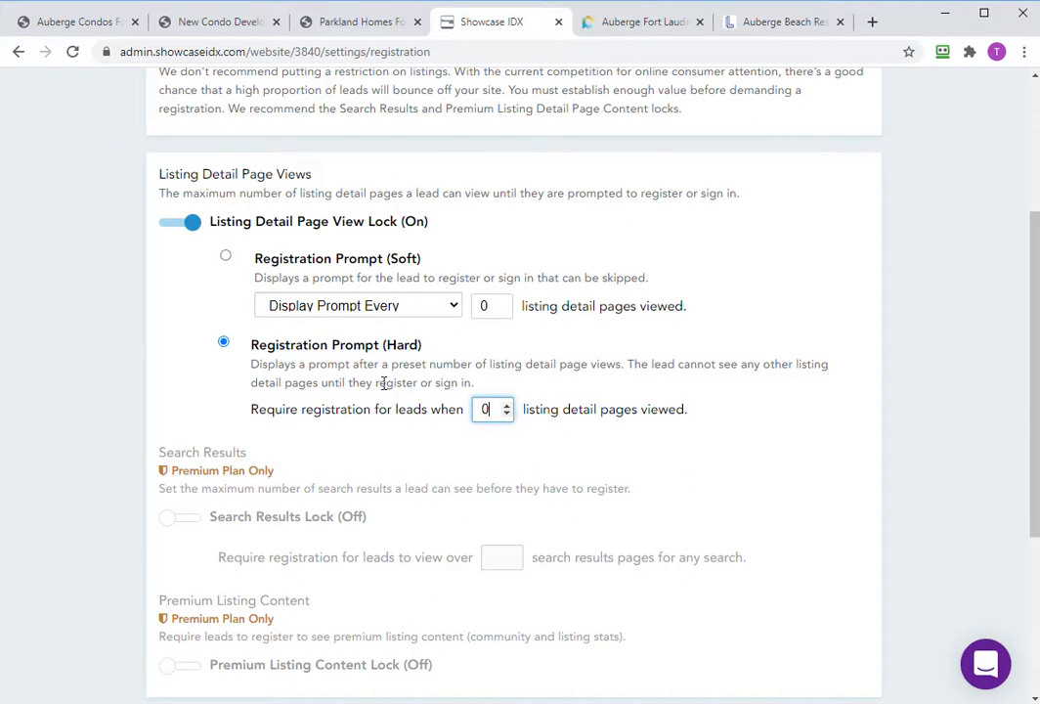
pyautogui.click(290, 358)
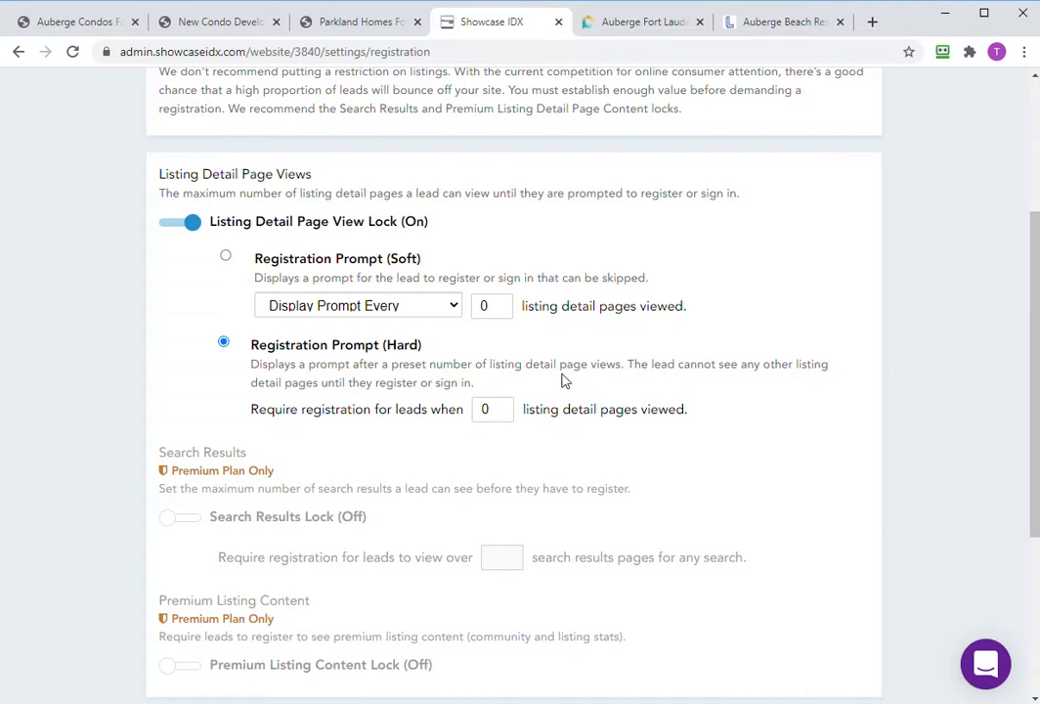
# Review the lead registration and phone number requirements, then save the registration settings.
pyautogui.scroll(-3, 631, 397)
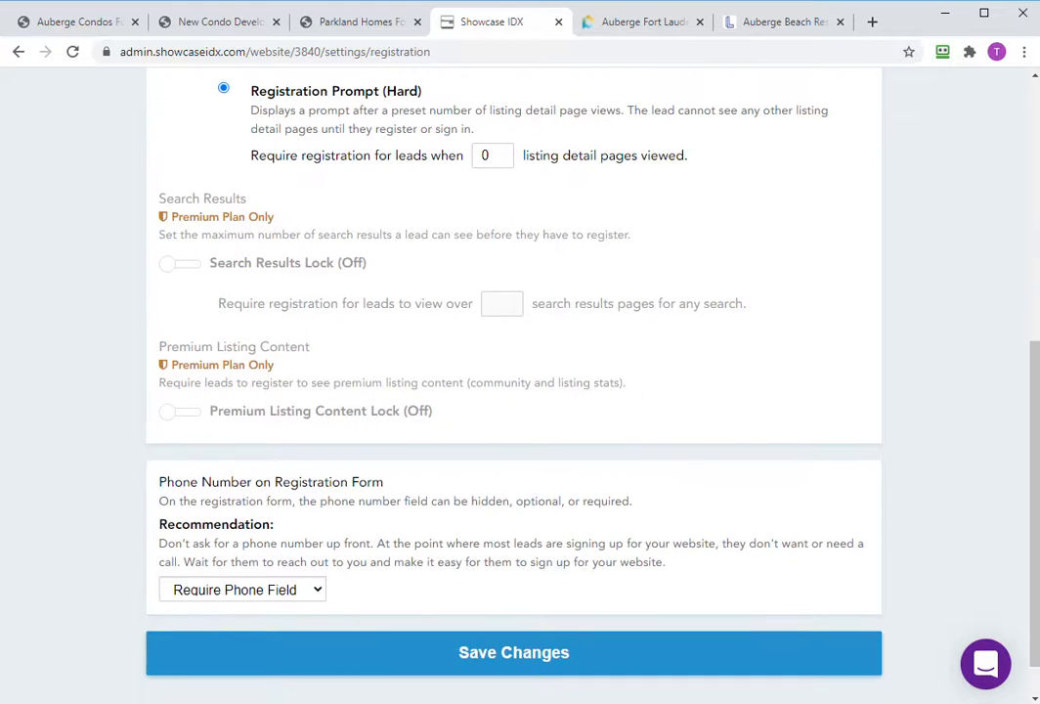
pyautogui.hotkey('alt', 'Tab')
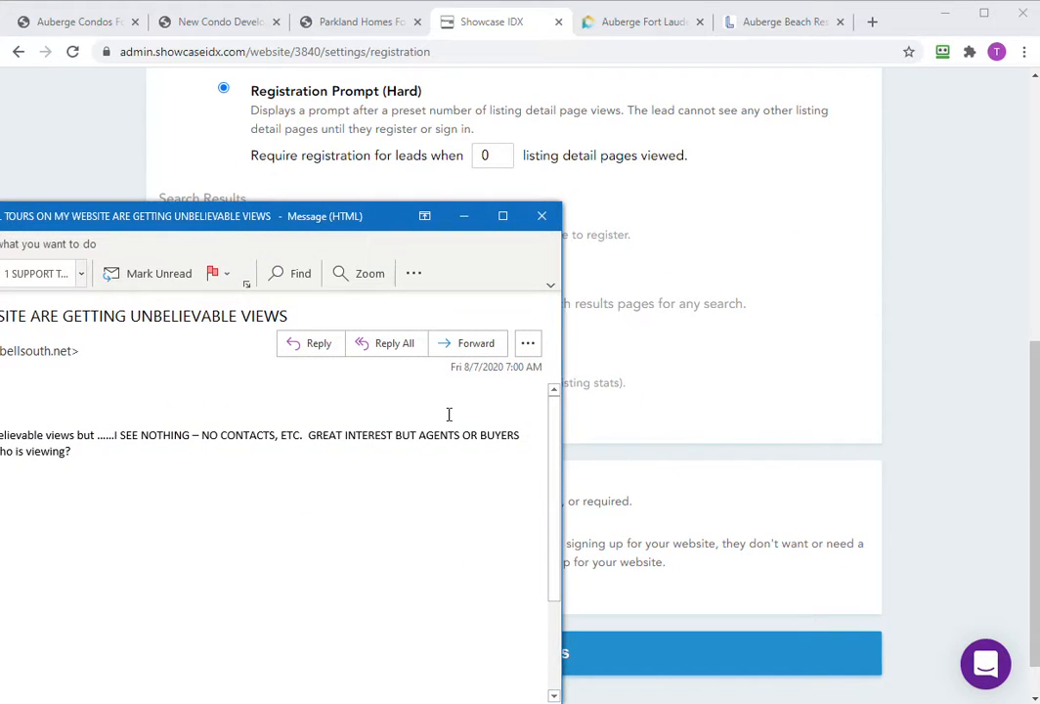
pyautogui.hotkey('alt', 'Tab')
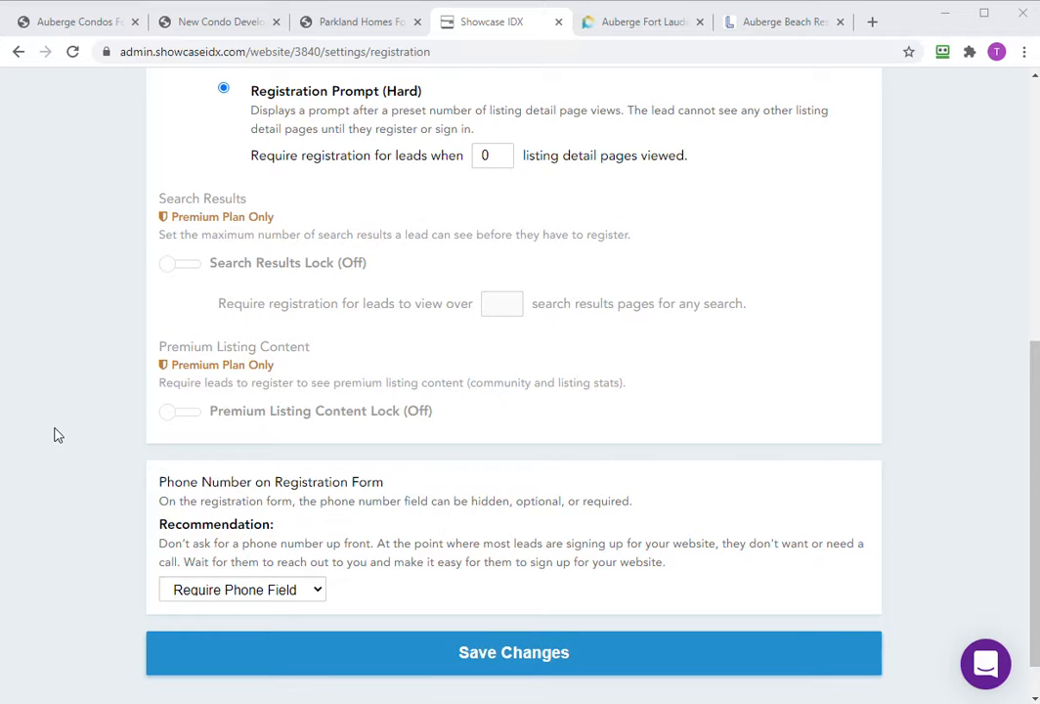
pyautogui.scroll(-1, 111, 421)
pyautogui.scroll(8, 111, 420)
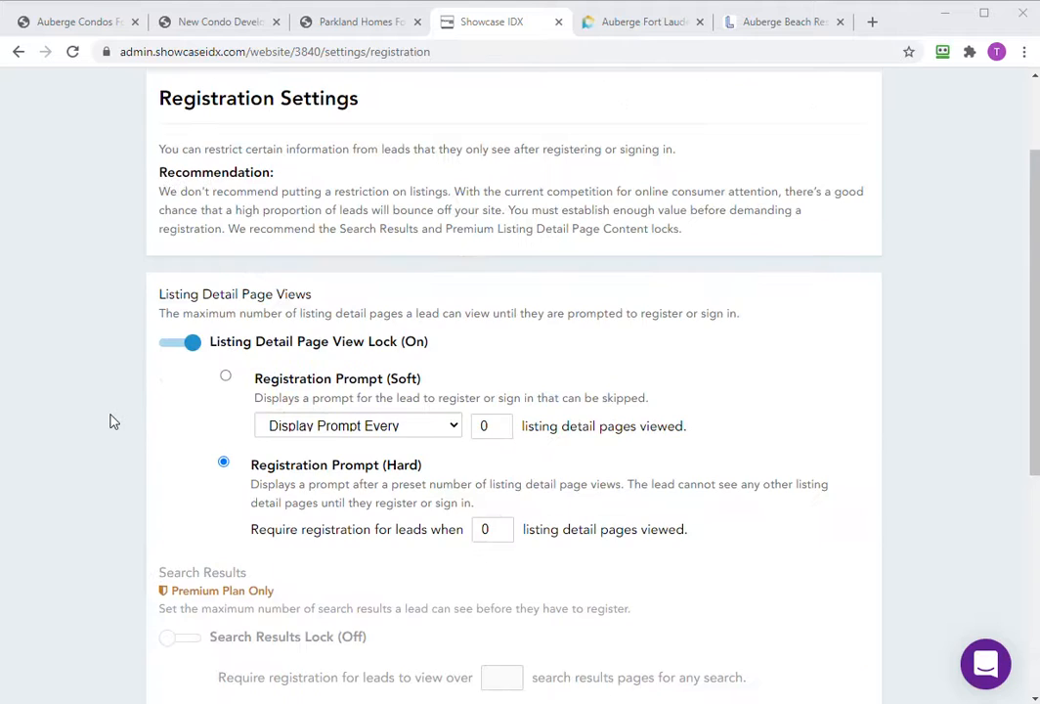
pyautogui.scroll(-3, 112, 420)
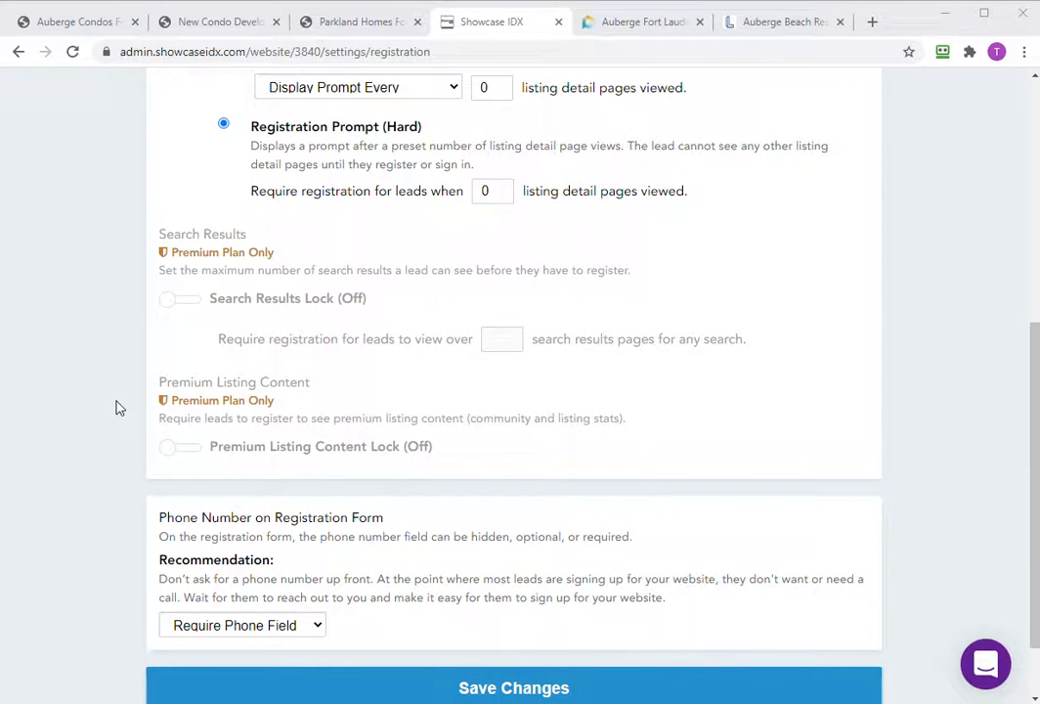
pyautogui.scroll(3, 116, 405)
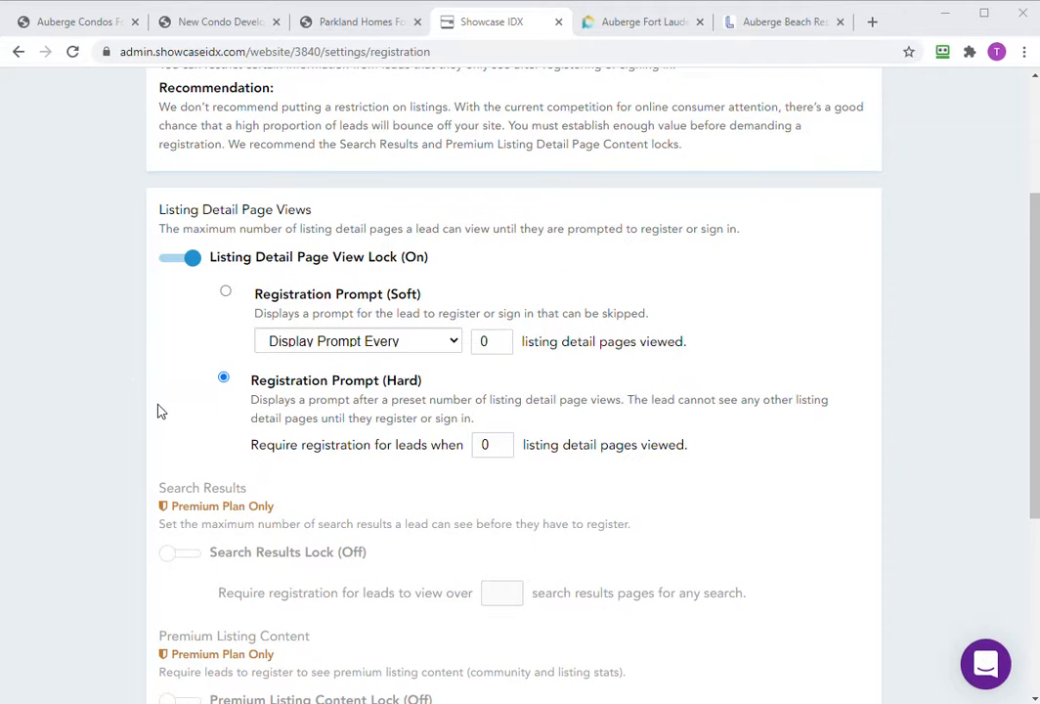
pyautogui.scroll(-3, 425, 492)
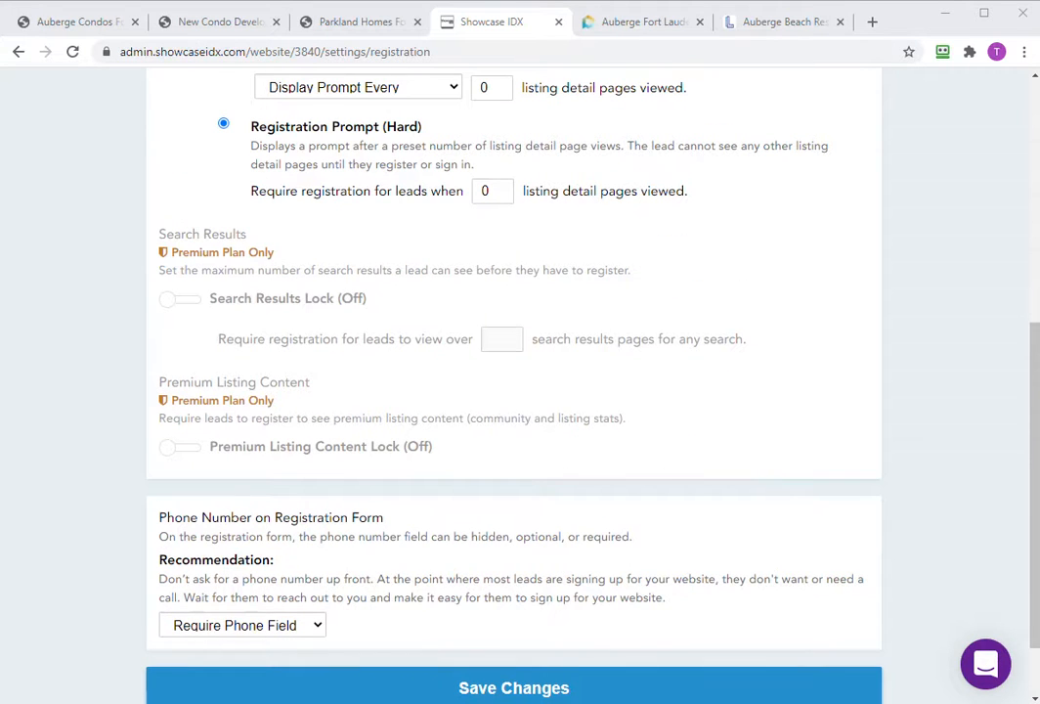
pyautogui.scroll(-1, 130, 391)
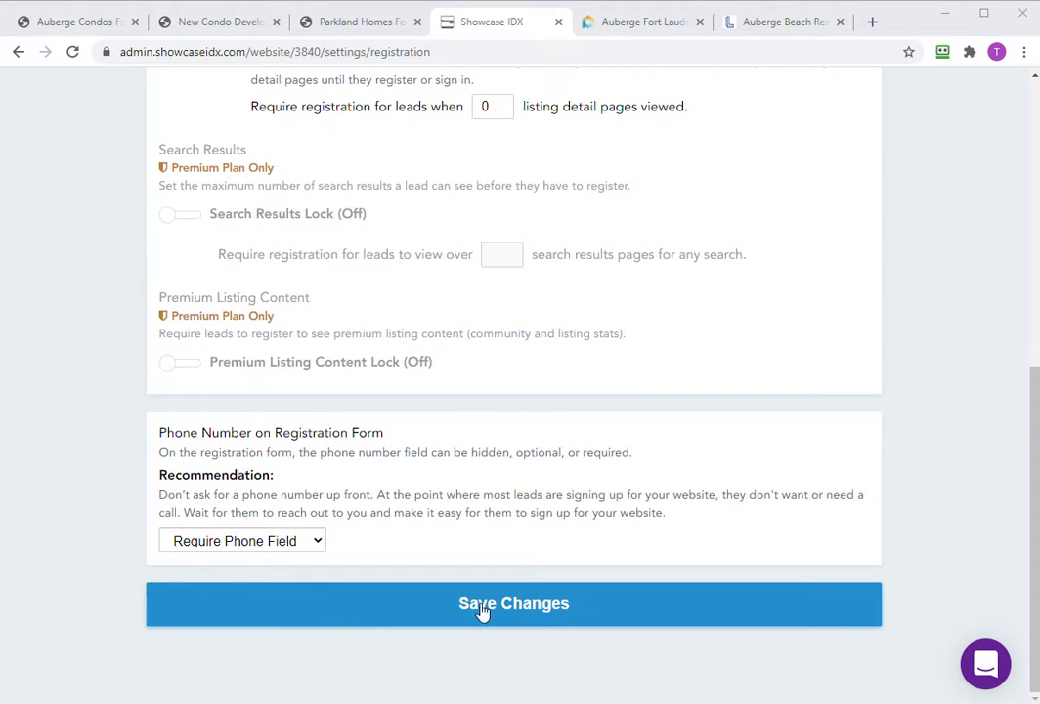
pyautogui.click(536, 613)
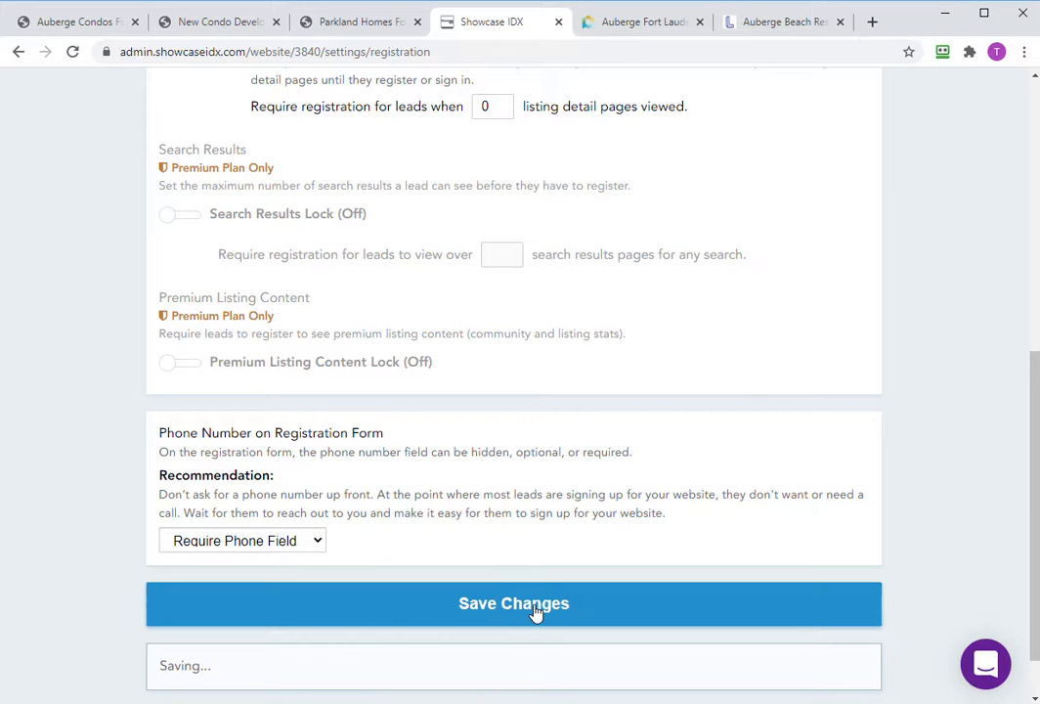
# Return to the Auberge condos page, look over the embedded listings and save the page in the Divi builder.
pyautogui.click(209, 21)
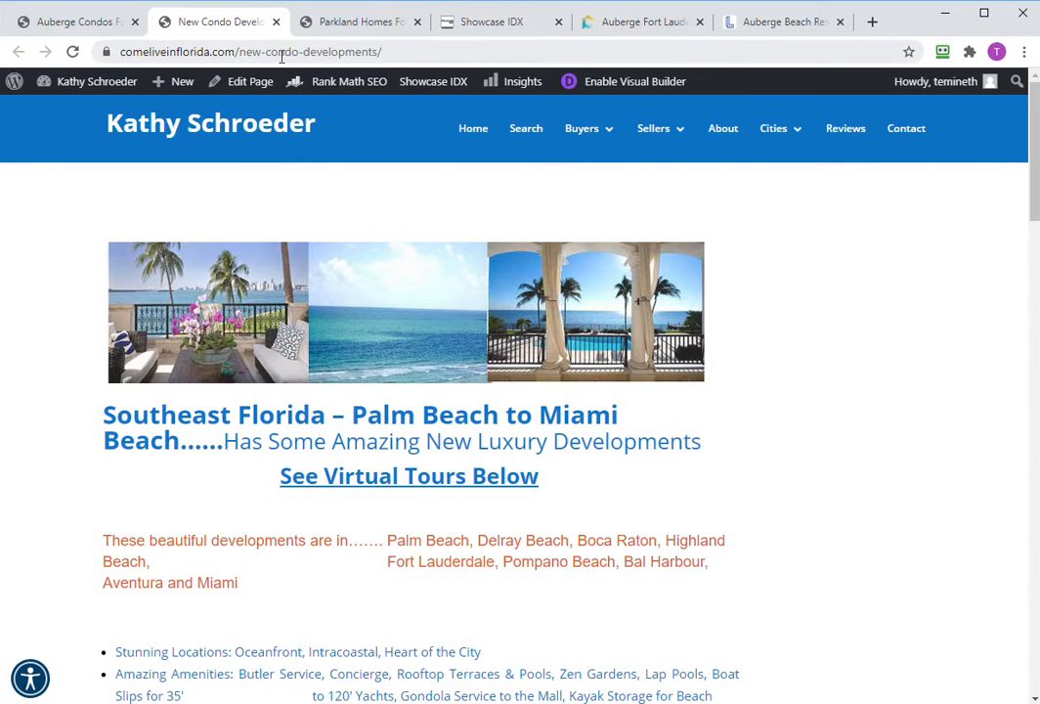
pyautogui.click(80, 21)
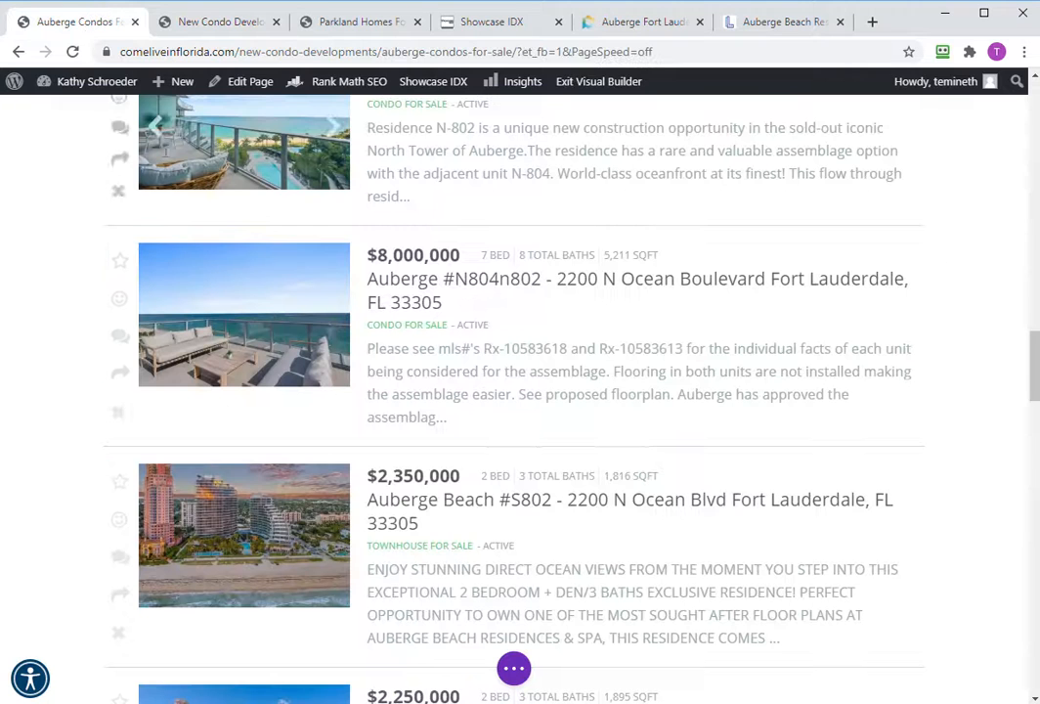
pyautogui.scroll(-10, 470, 359)
pyautogui.scroll(20, 470, 352)
pyautogui.scroll(5, 472, 352)
pyautogui.scroll(-1, 476, 668)
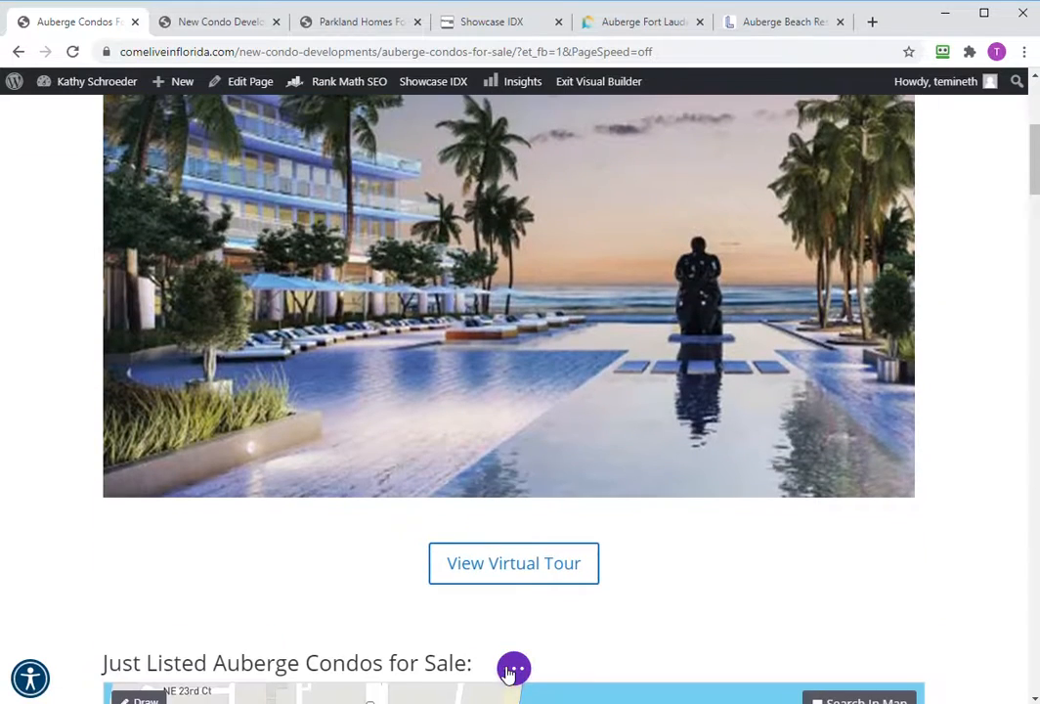
pyautogui.click(513, 670)
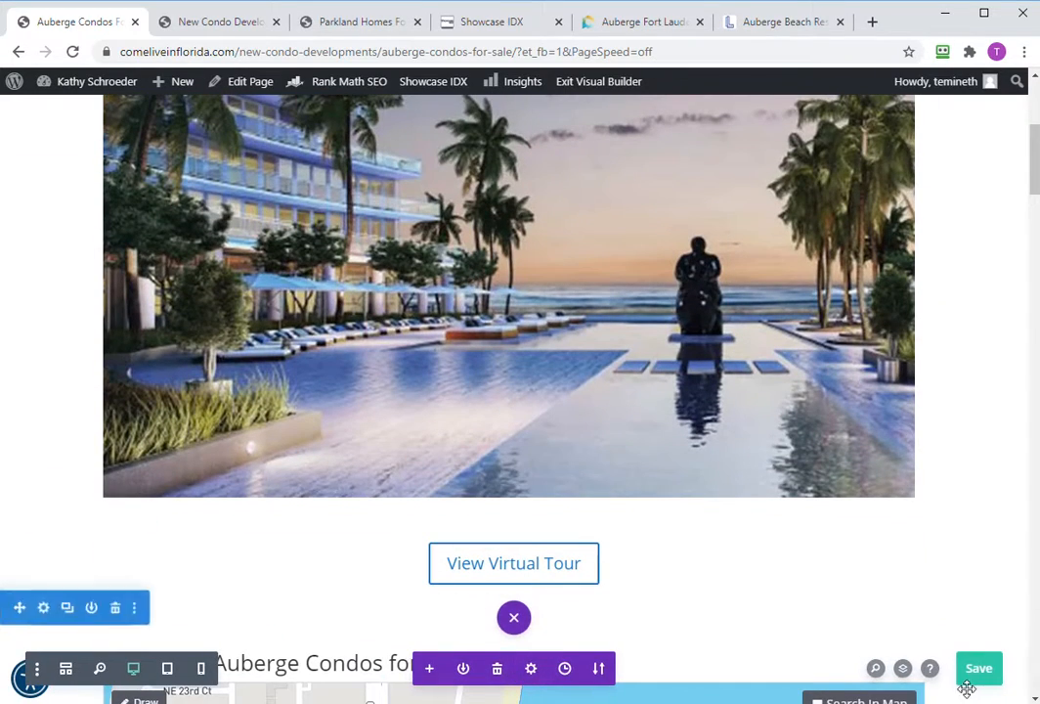
pyautogui.click(970, 659)
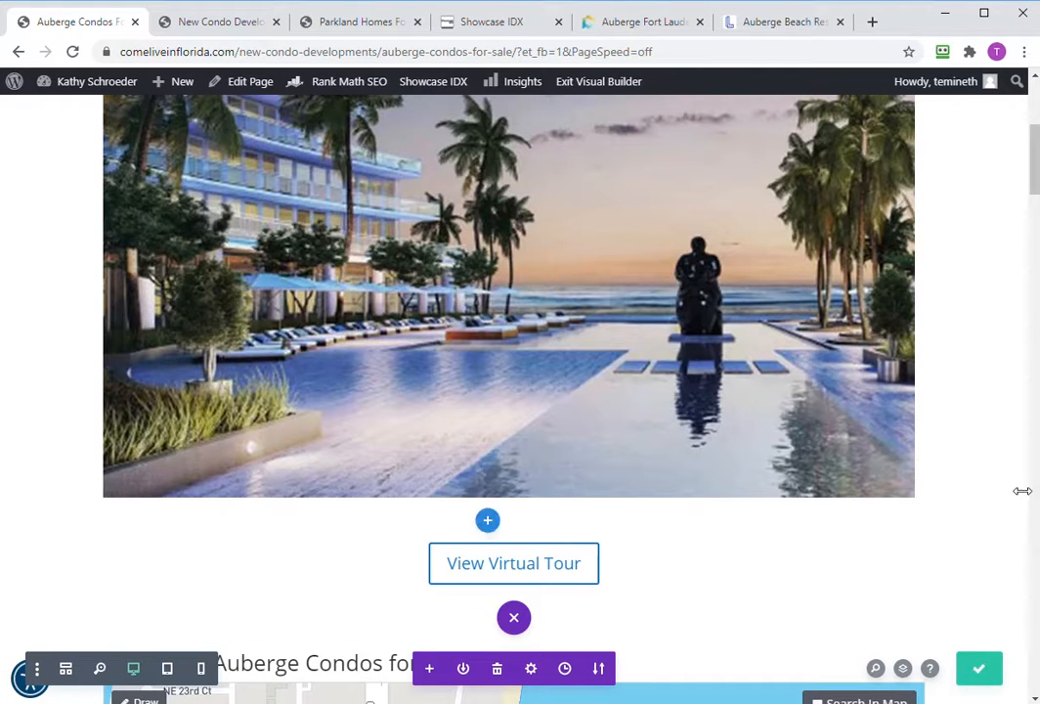
# Exit the visual builder on the Auberge condos page and copy the published page's URL.
pyautogui.click(588, 86)
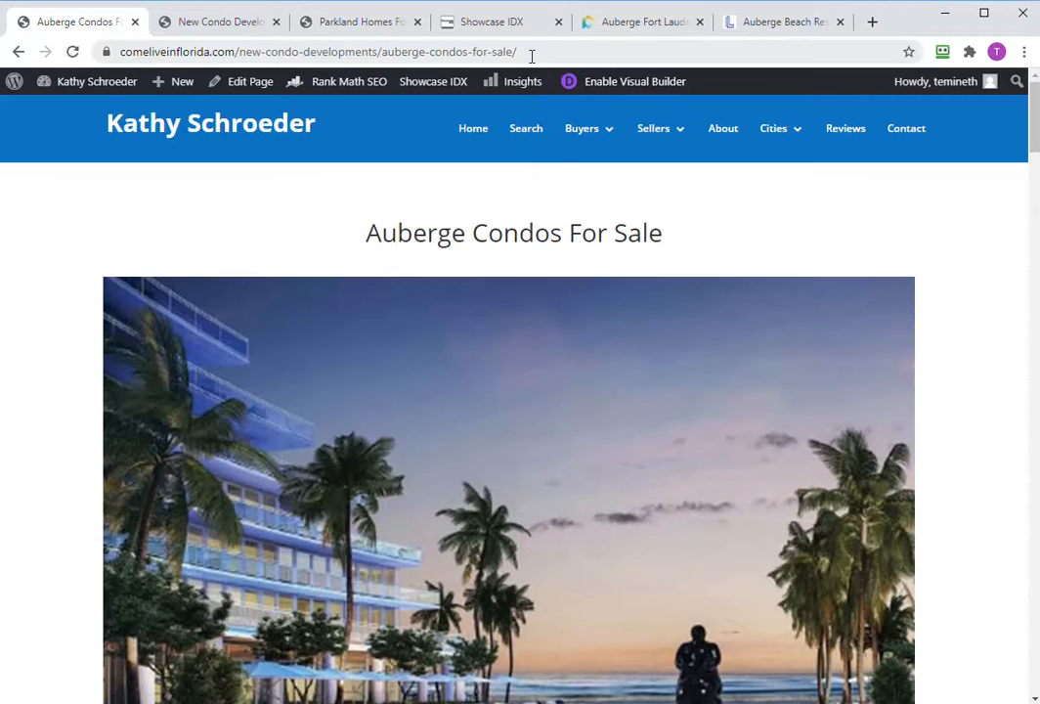
pyautogui.click(532, 56)
pyautogui.hotkey('ctrl', 'c')
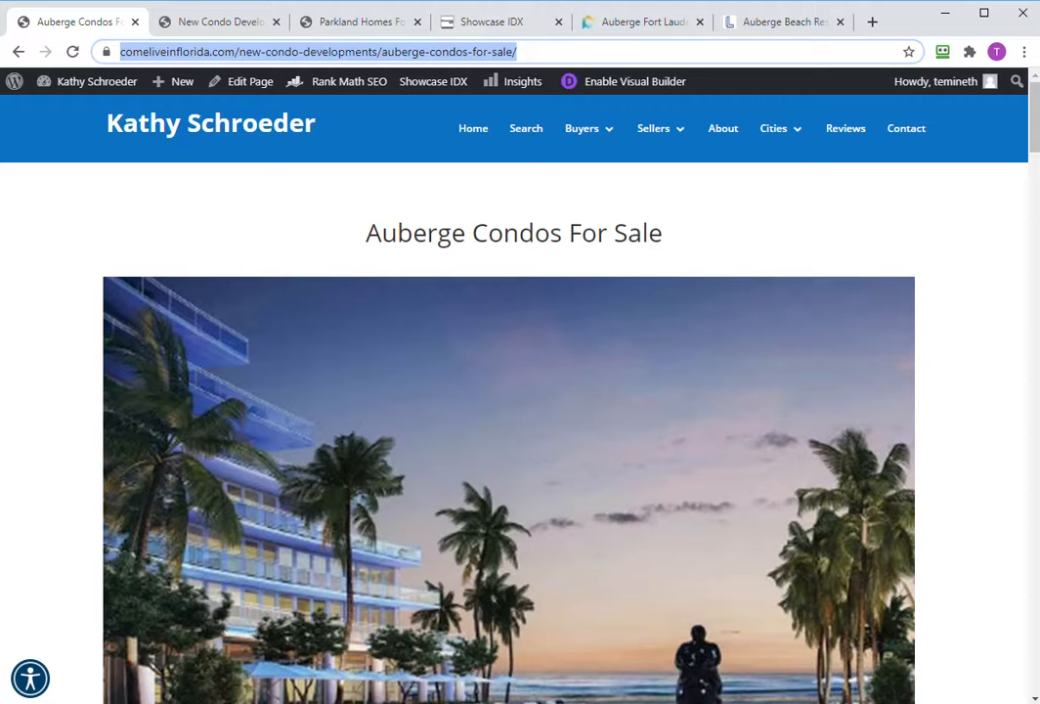
pyautogui.click(226, 22)
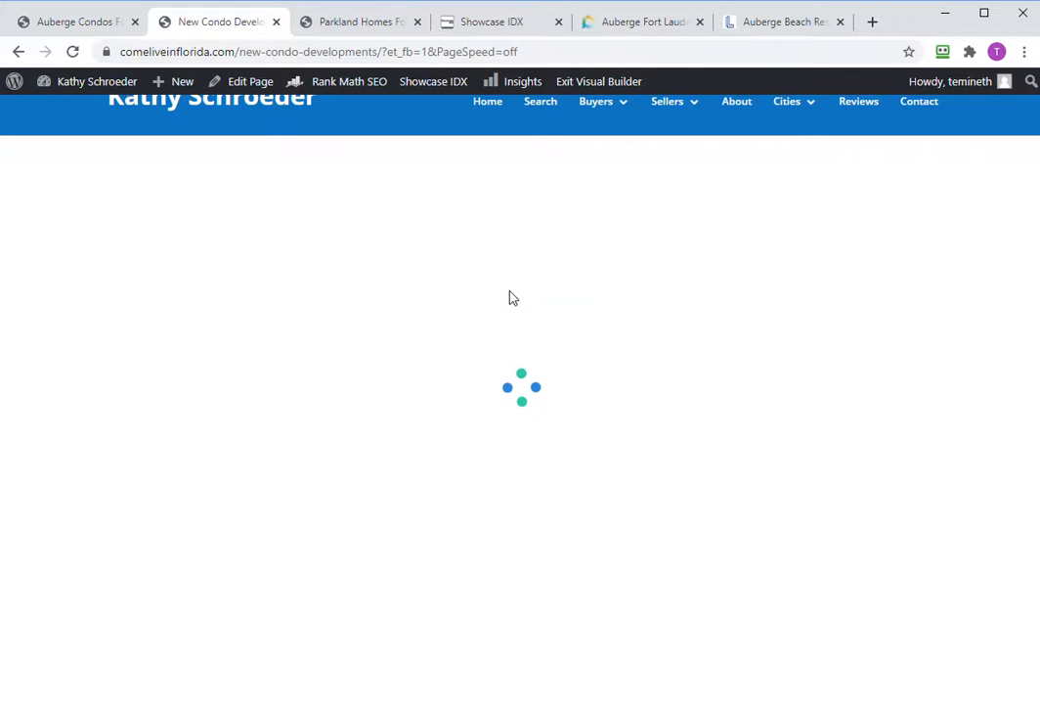
pyautogui.scroll(-6, 299, 427)
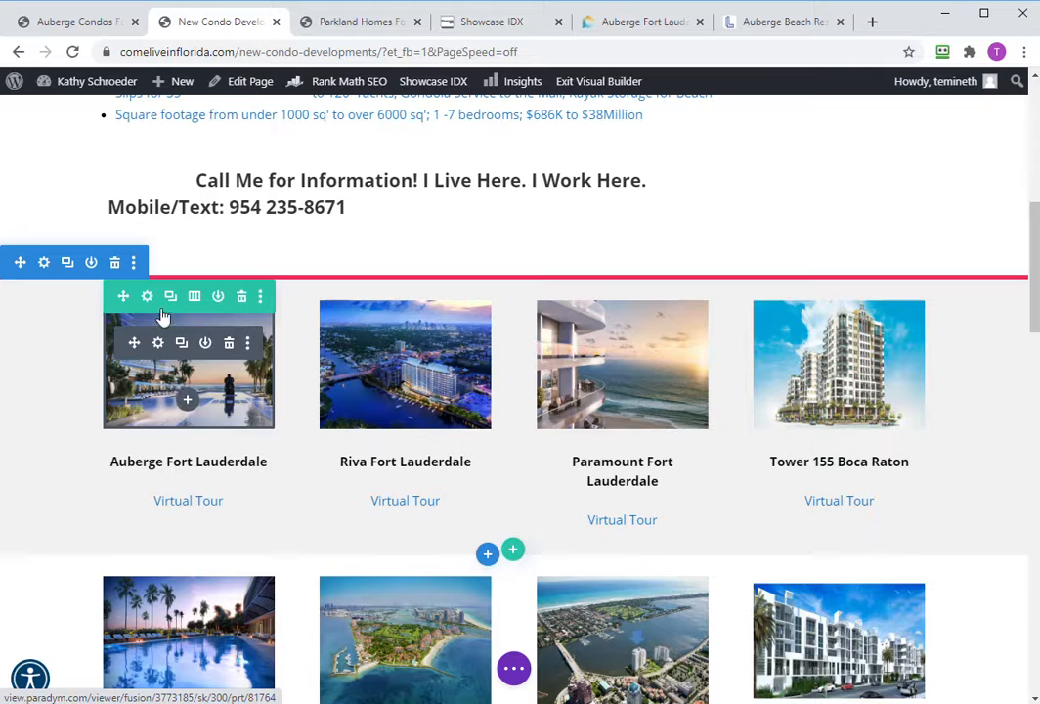
pyautogui.click(158, 344)
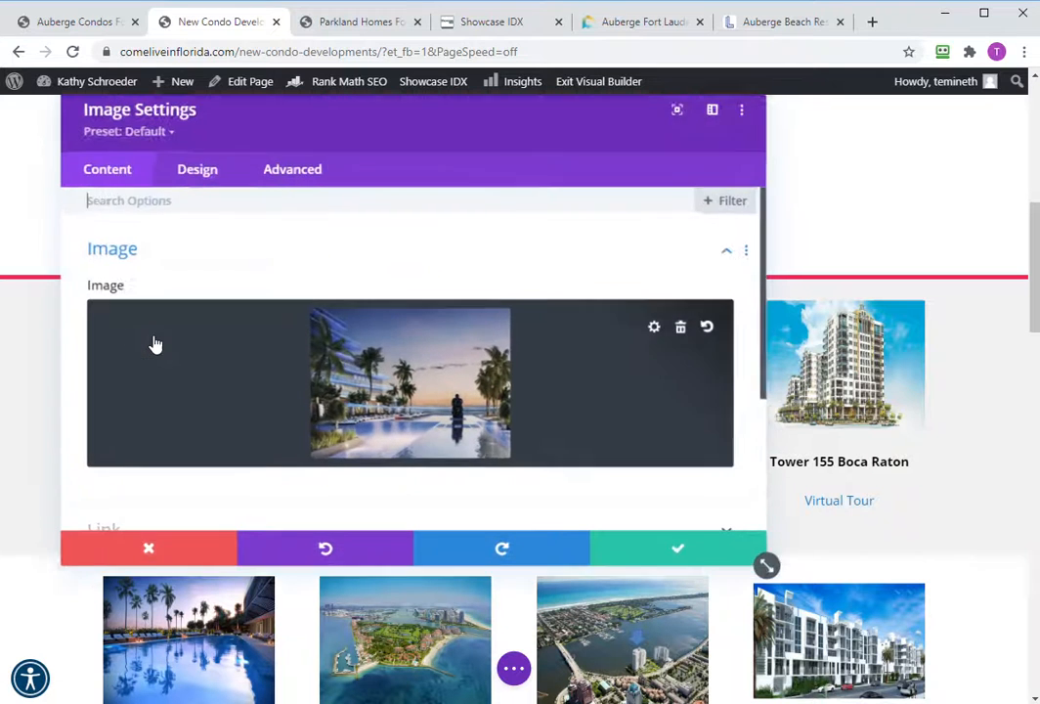
pyautogui.scroll(-3, 336, 368)
pyautogui.click(252, 362)
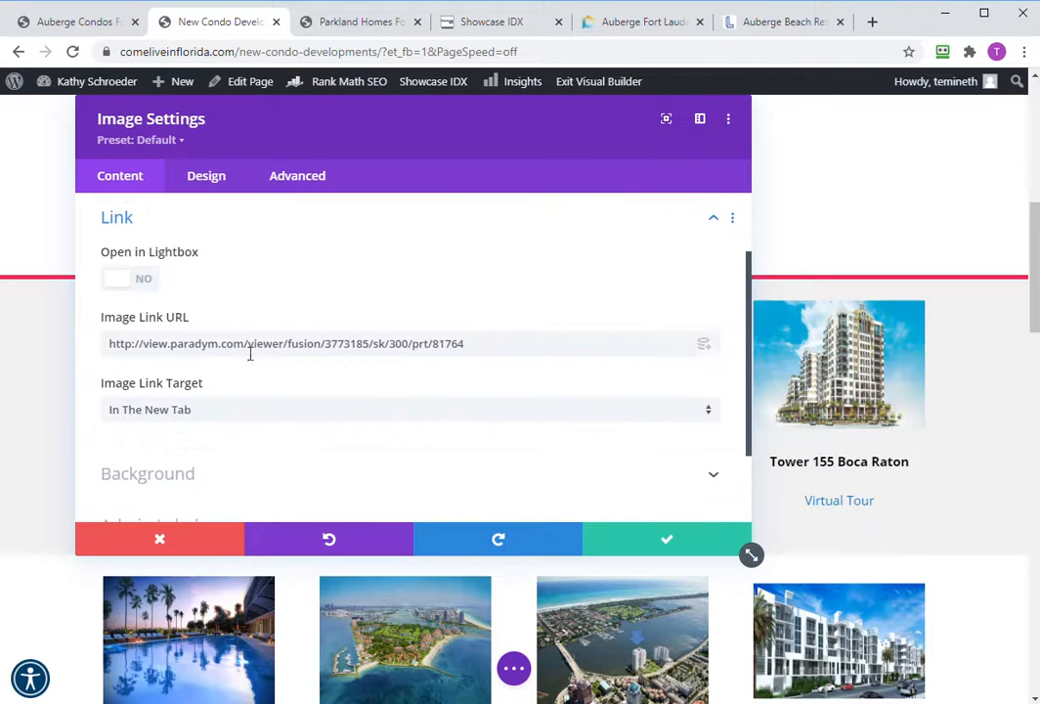
pyautogui.moveTo(471, 339); pyautogui.dragTo(101, 322)
pyautogui.hotkey('ctrl', 'v')
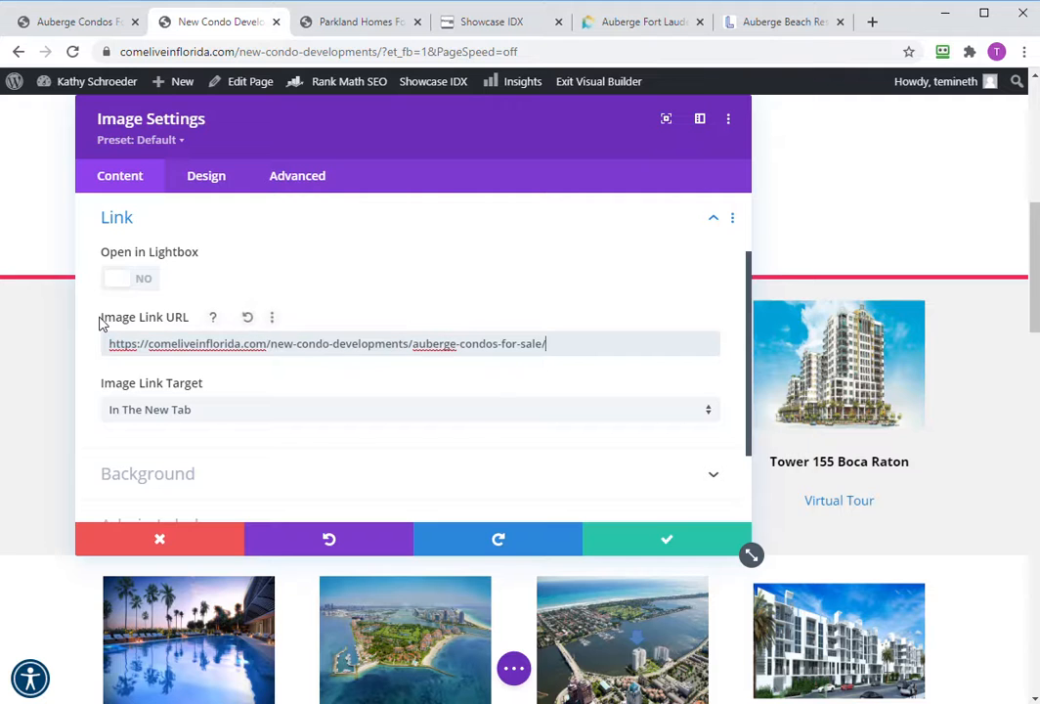
pyautogui.click(633, 544)
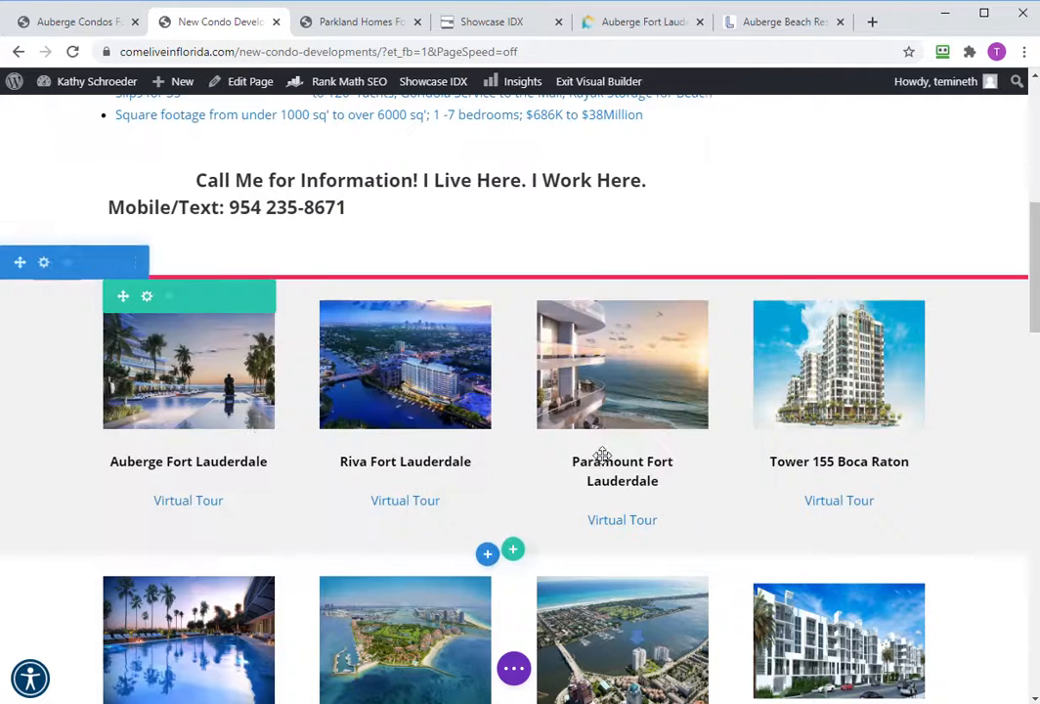
pyautogui.moveTo(187, 507)
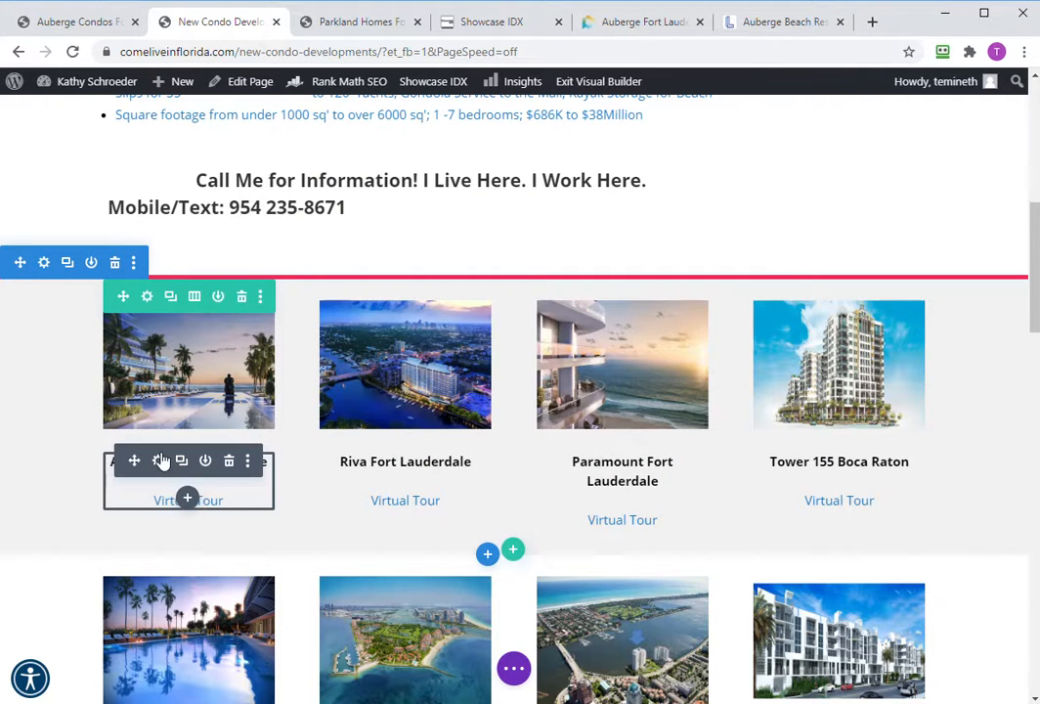
pyautogui.click(160, 460)
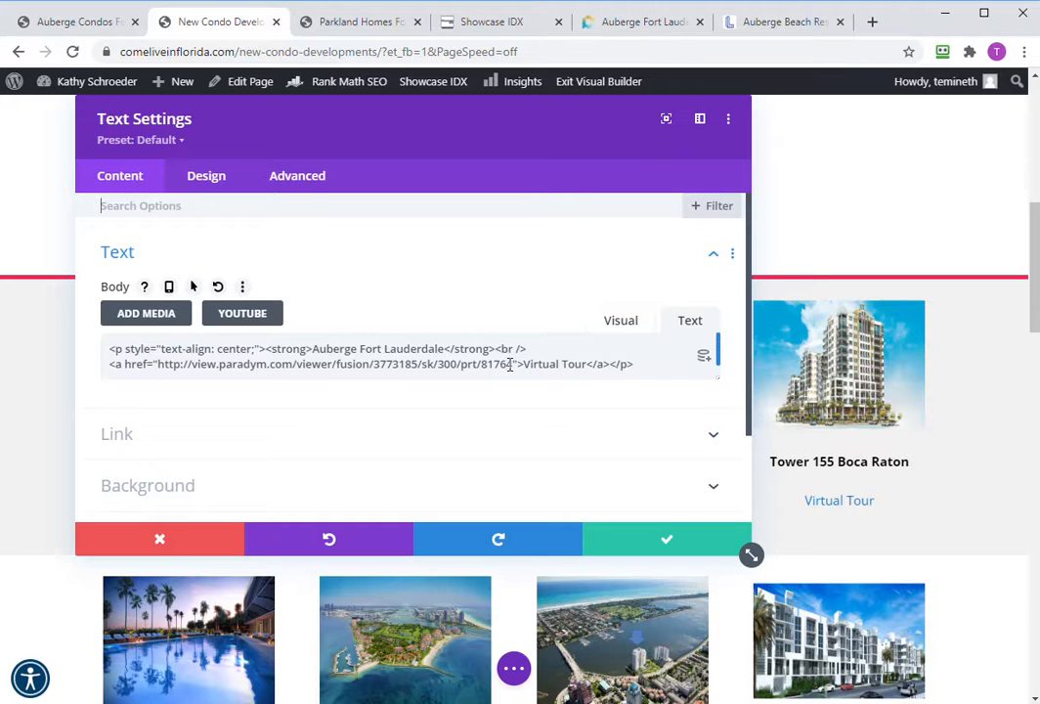
pyautogui.moveTo(509, 363); pyautogui.dragTo(491, 365)
pyautogui.click(515, 348)
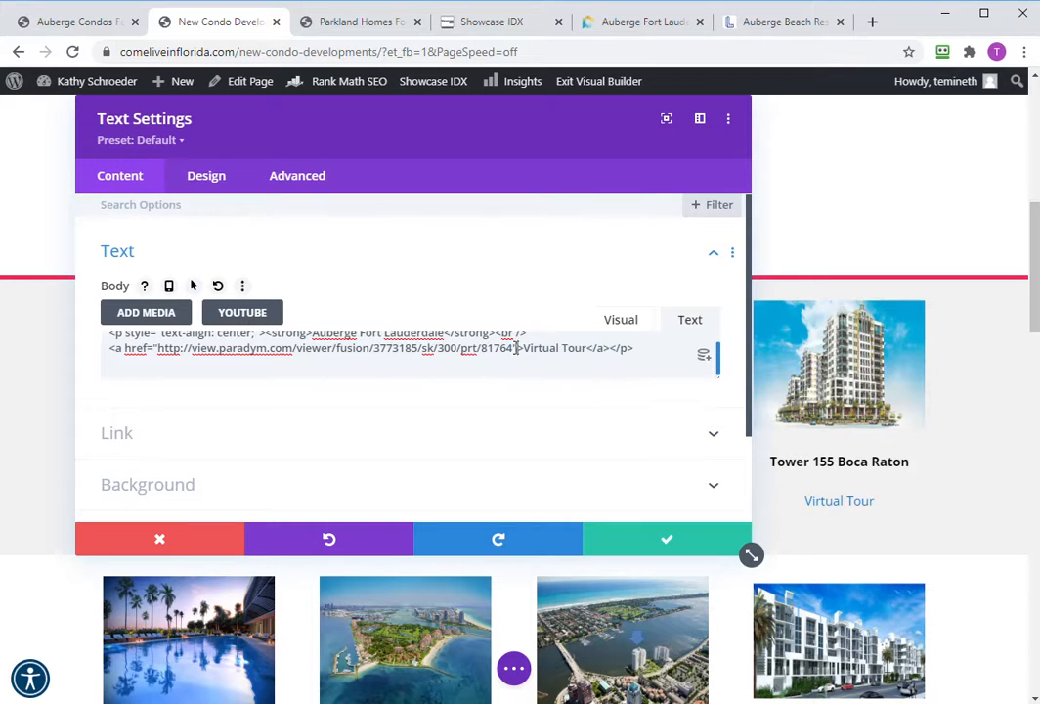
pyautogui.moveTo(514, 348); pyautogui.dragTo(161, 350)
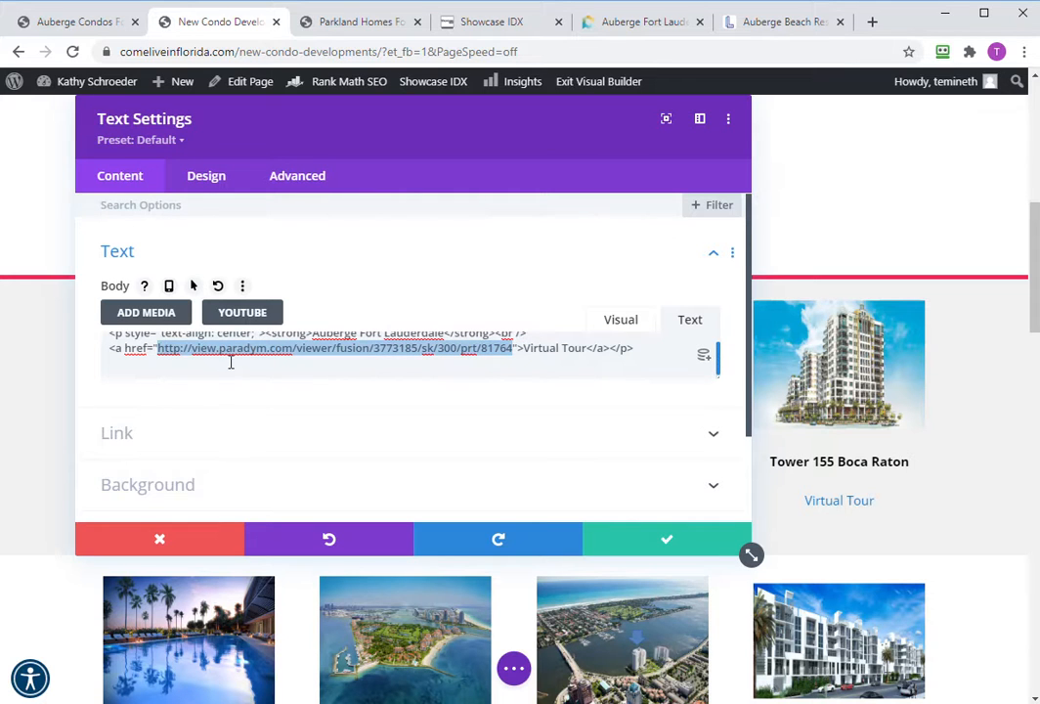
pyautogui.hotkey('ctrl', 'v')
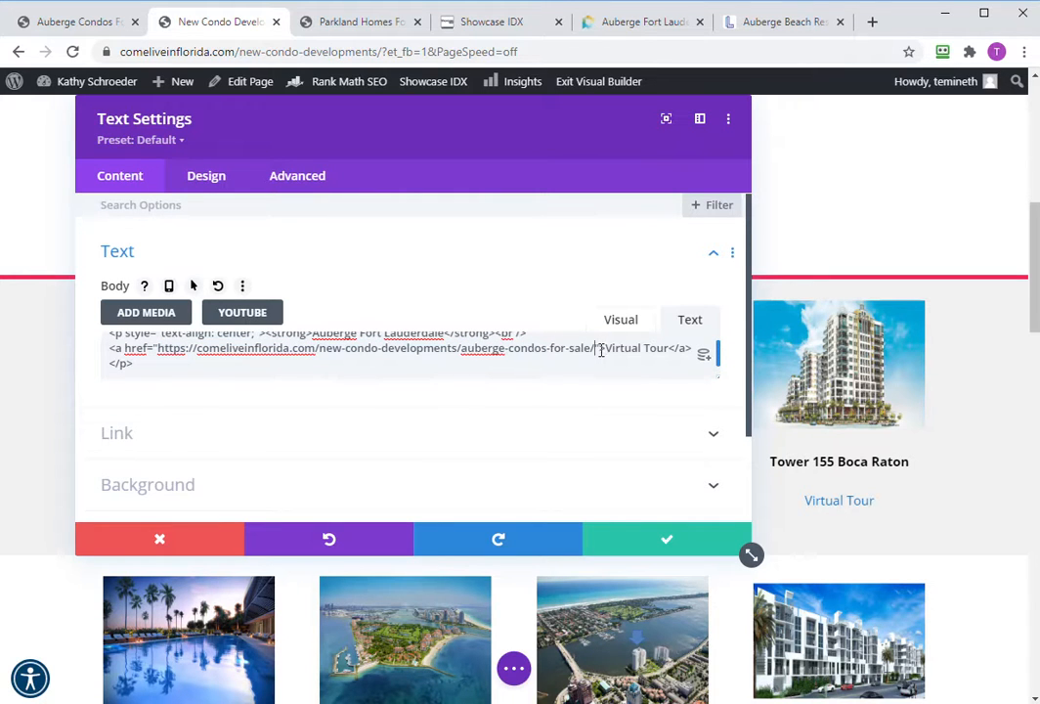
# Append "adn Condos for Sale" to the "Virtual Tour" link text in the Auberge caption's code.
pyautogui.moveTo(606, 348); pyautogui.dragTo(665, 348)
pyautogui.hotkey('ctrl', 'c')
pyautogui.click(665, 364)
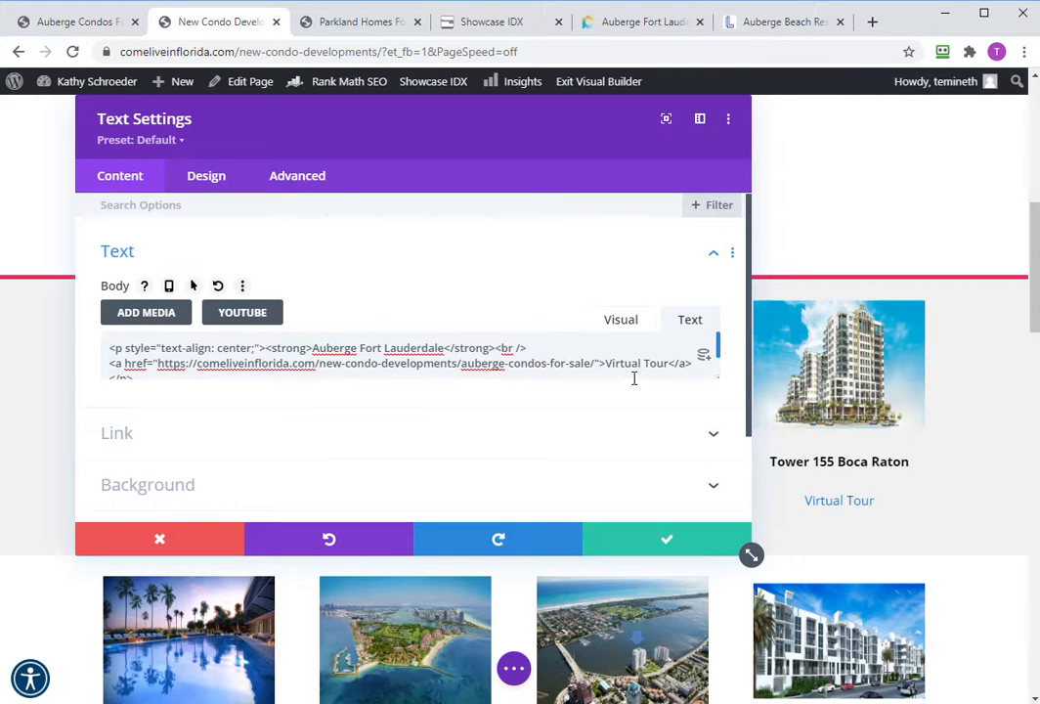
pyautogui.write('adn Condos for ')
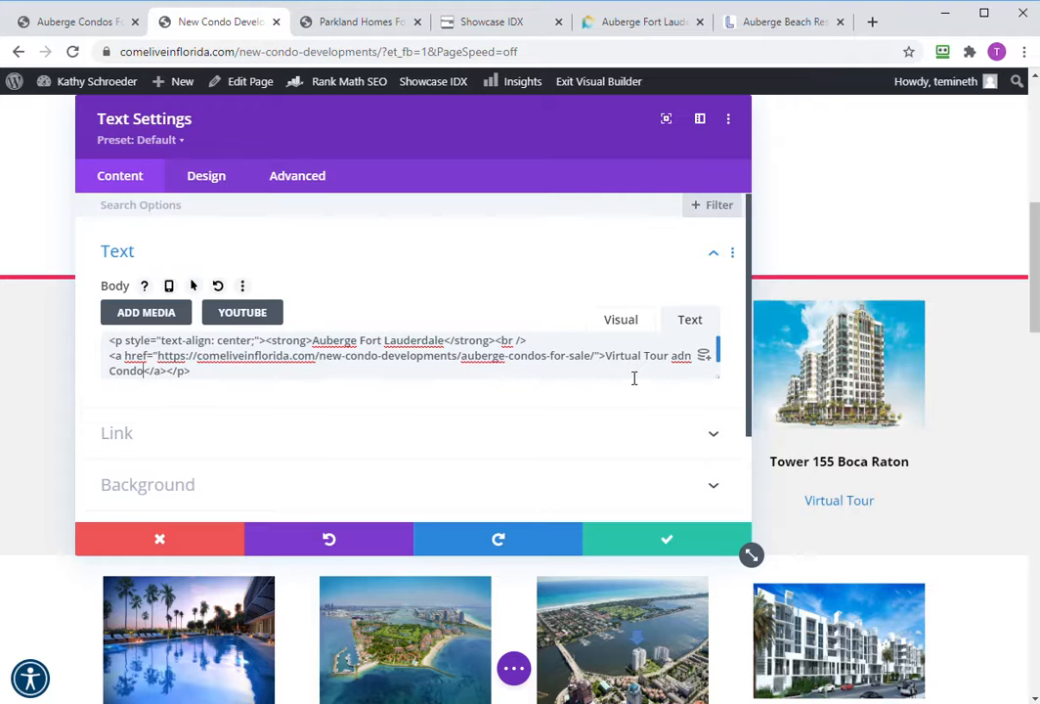
pyautogui.write('s</a')
pyautogui.press('BackSpace')
pyautogui.write('ale')
pyautogui.click(488, 432)
pyautogui.click(294, 277)
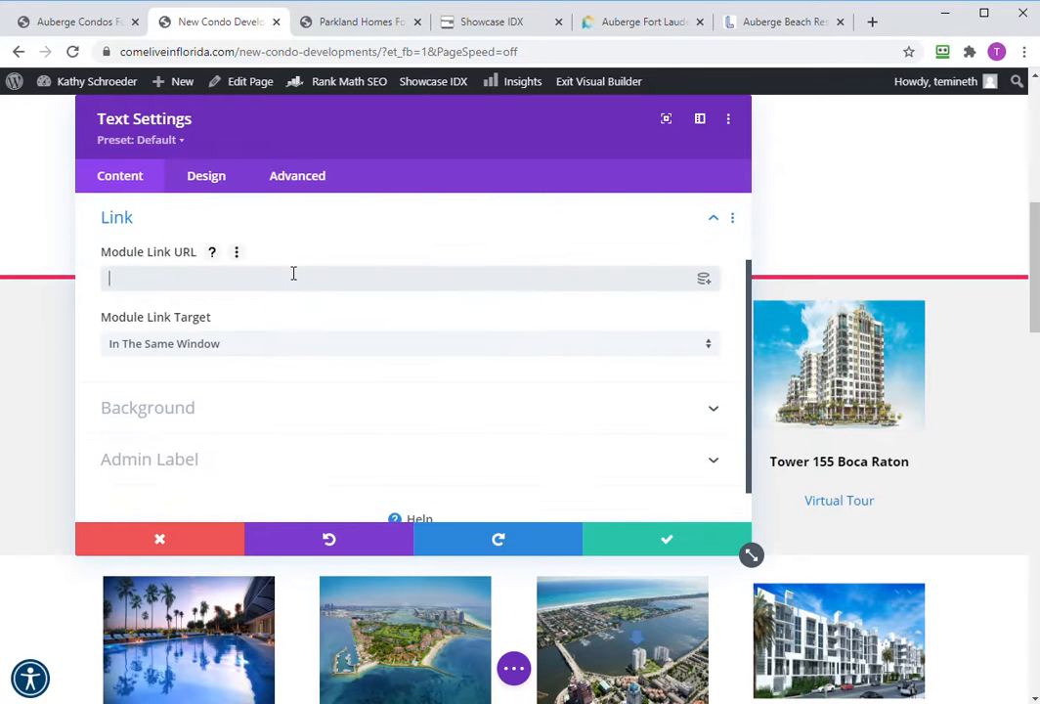
pyautogui.hotkey('ctrl', 'v')
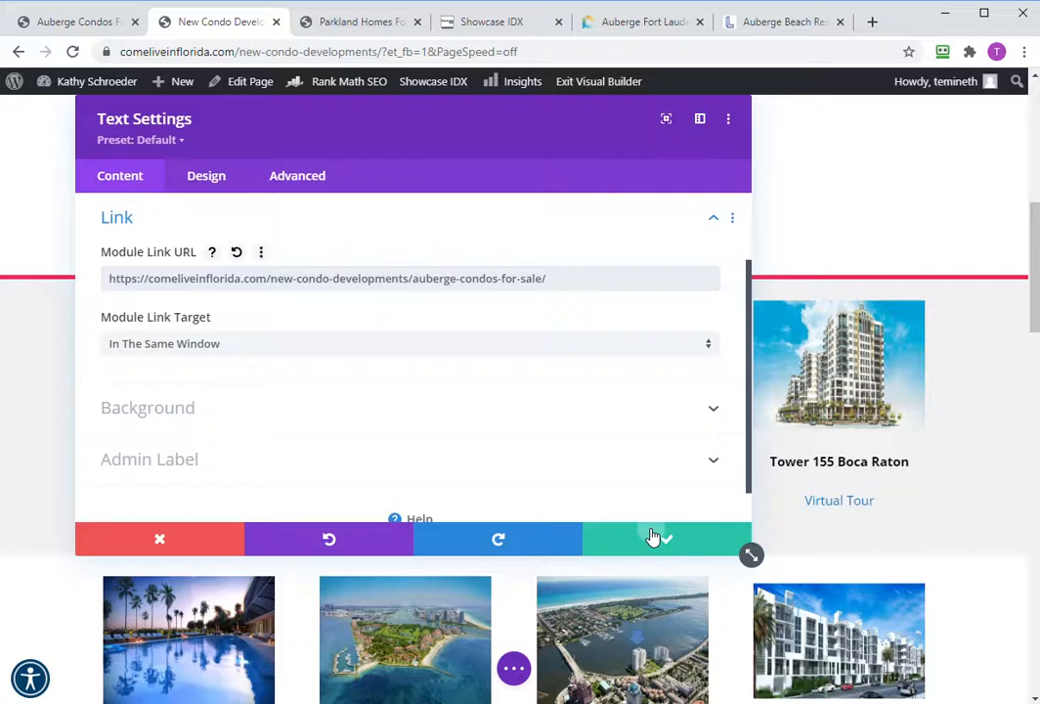
pyautogui.click(657, 535)
# Replace the misspelled "adn" with "&" so the Auberge link text reads "Virtual Tour & Condos for Sale".
pyautogui.moveTo(186, 503)
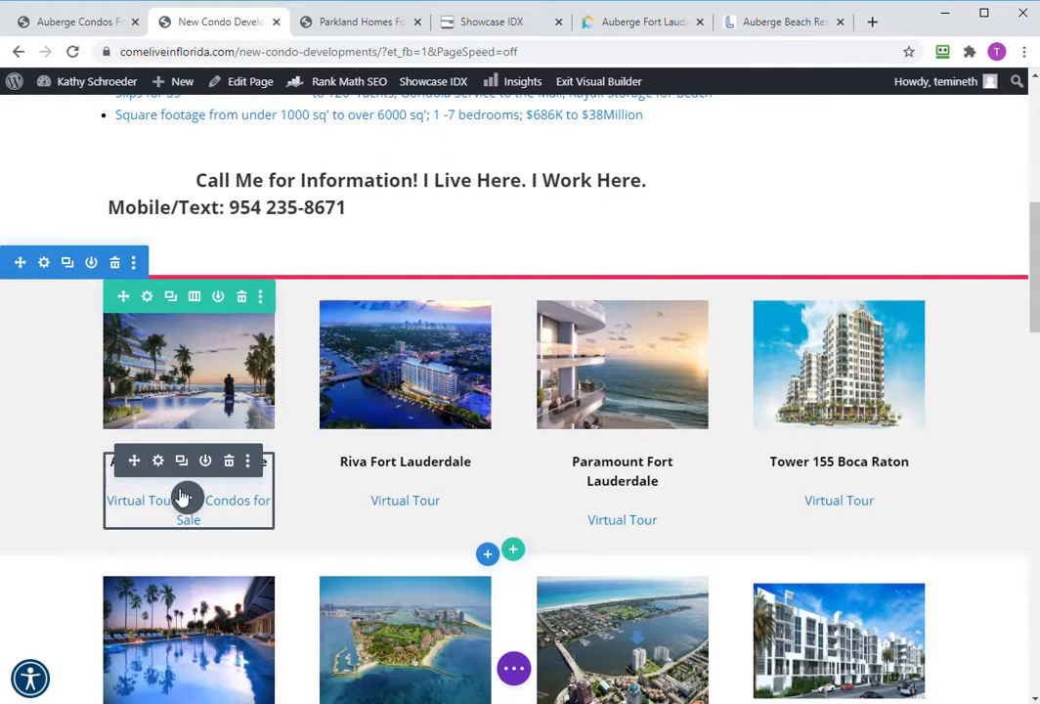
pyautogui.click(156, 460)
pyautogui.click(669, 362)
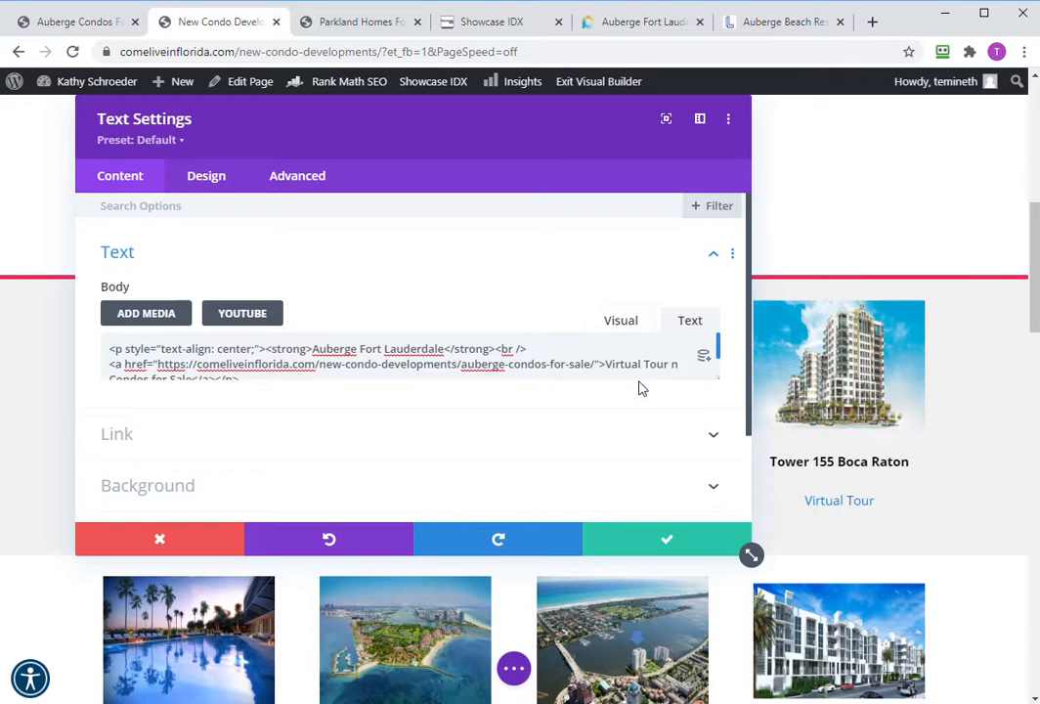
pyautogui.click(674, 539)
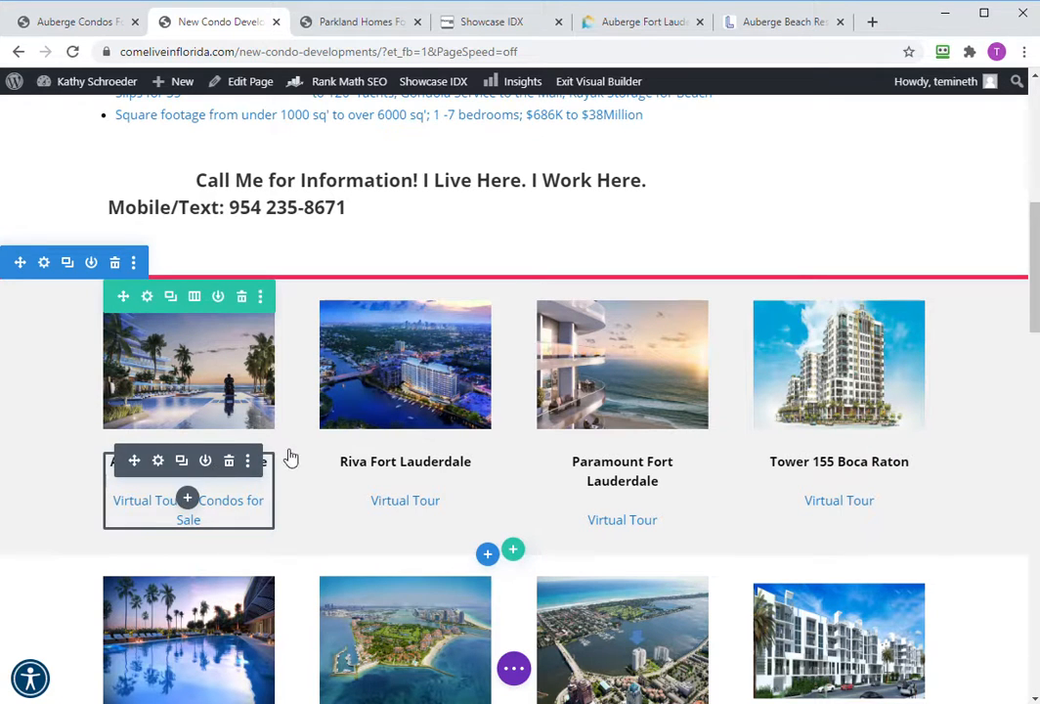
# Save the New Condo Developments page and exit the visual builder.
pyautogui.click(515, 668)
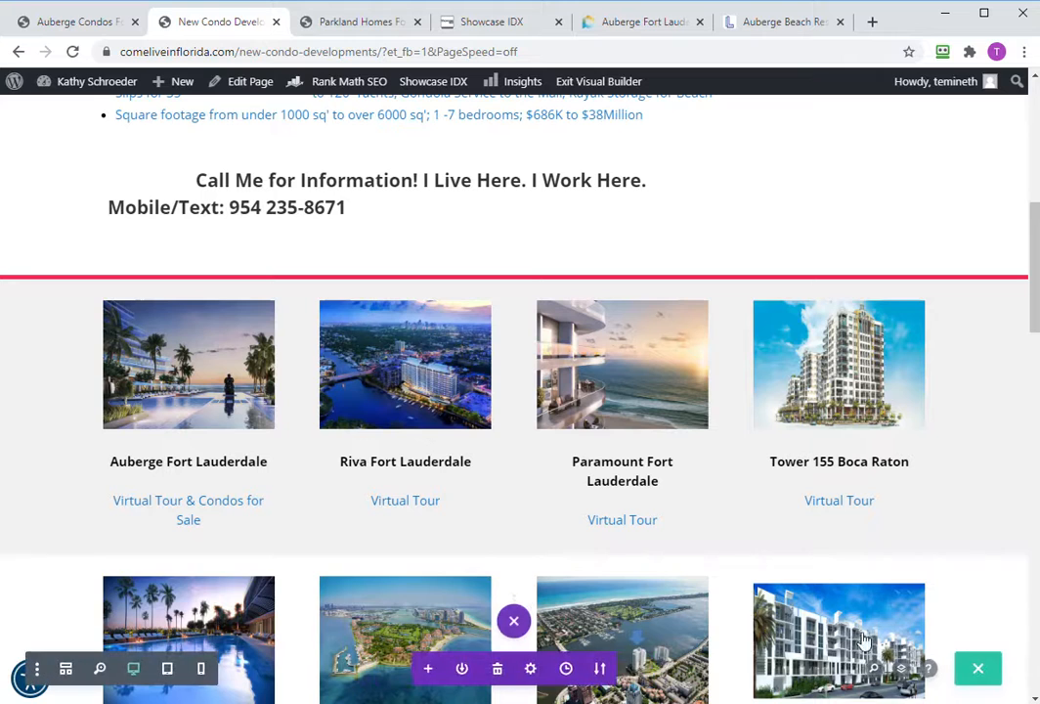
pyautogui.click(974, 672)
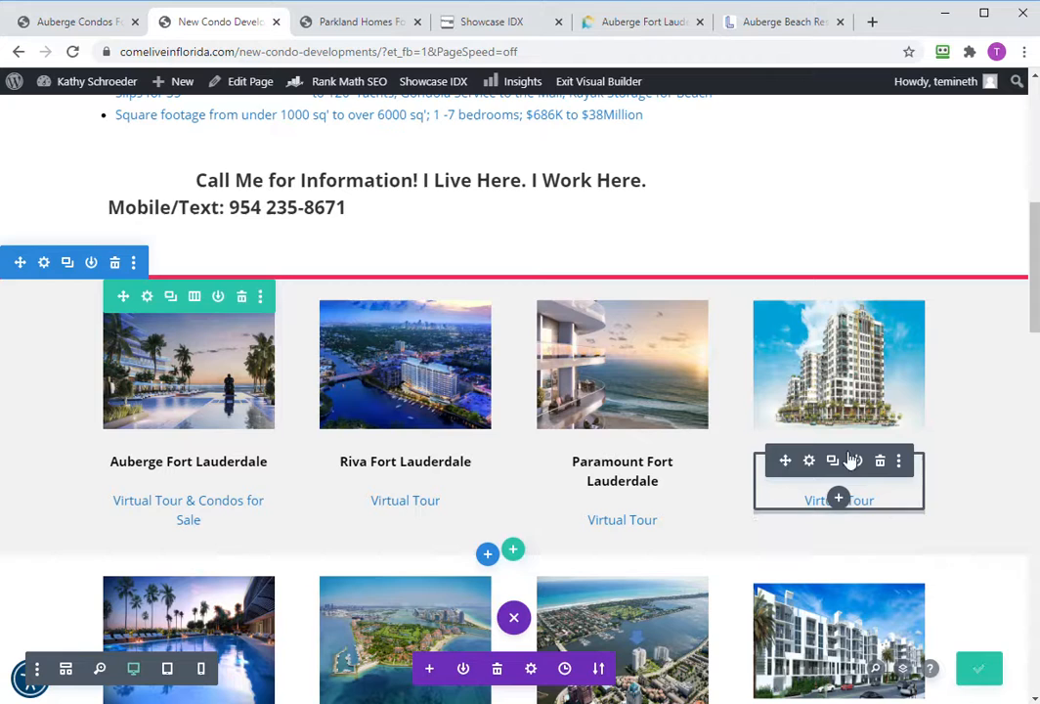
pyautogui.click(606, 88)
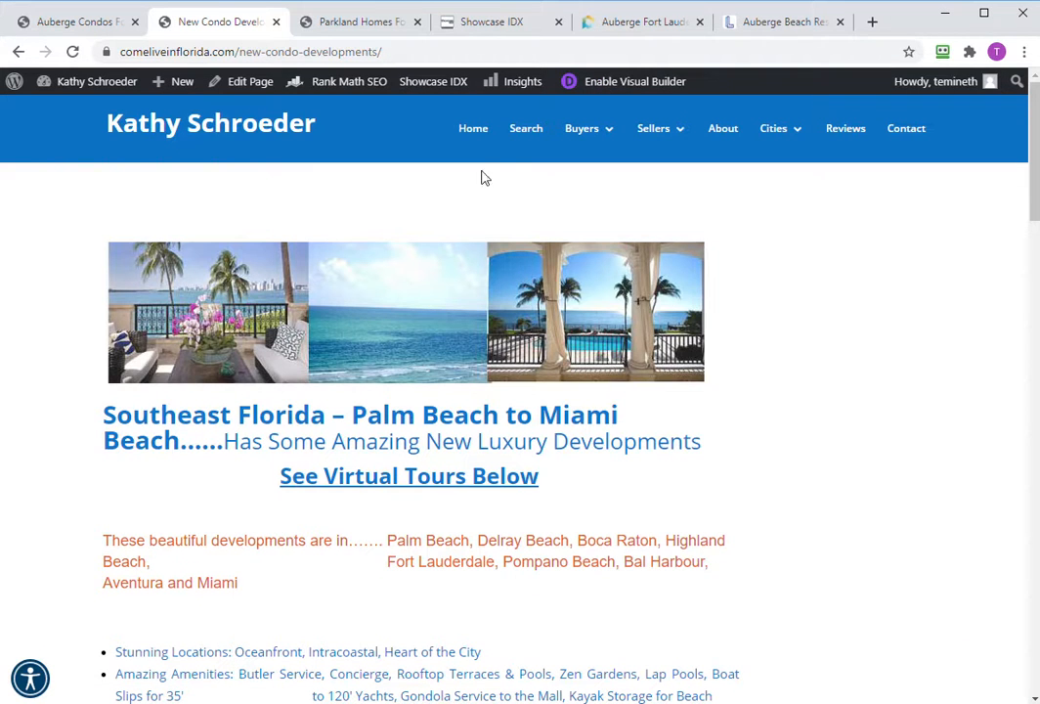
# Look over the published Auberge Condos For Sale page, including its photo, virtual tour button and embedded listings.
pyautogui.click(81, 29)
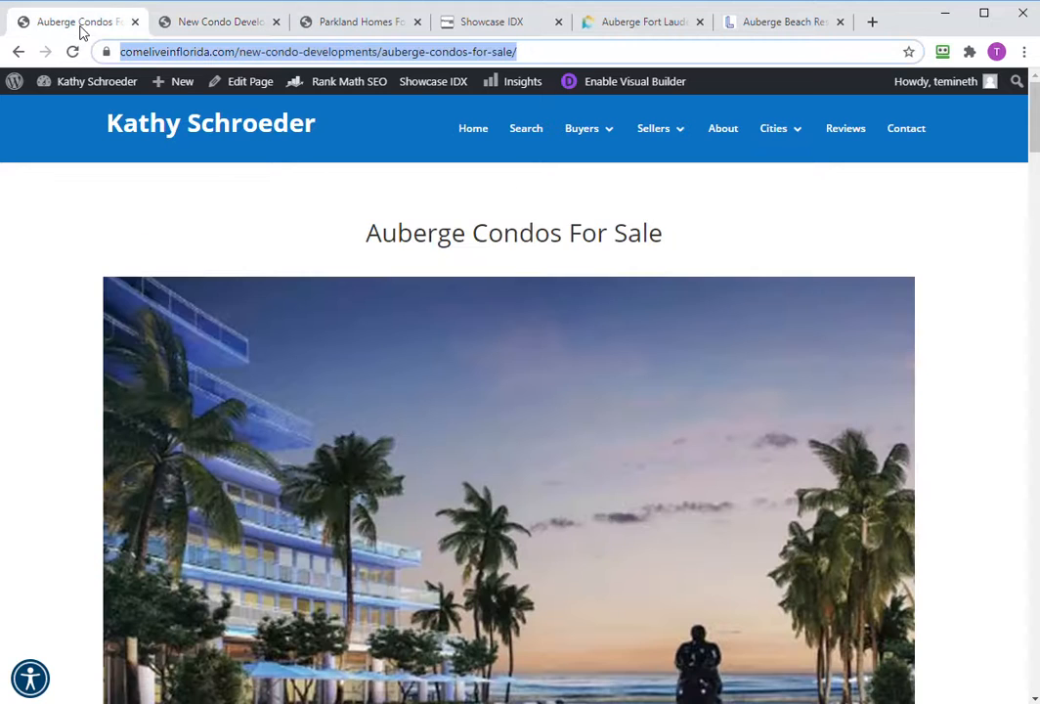
pyautogui.scroll(-10, 472, 362)
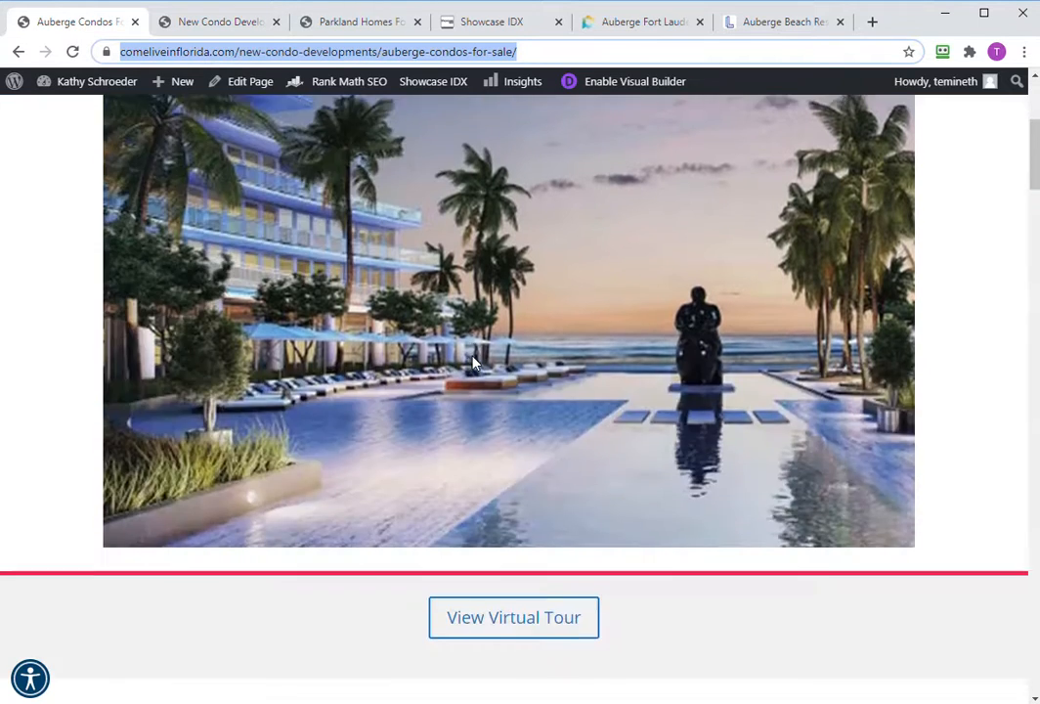
pyautogui.scroll(-2, 469, 360)
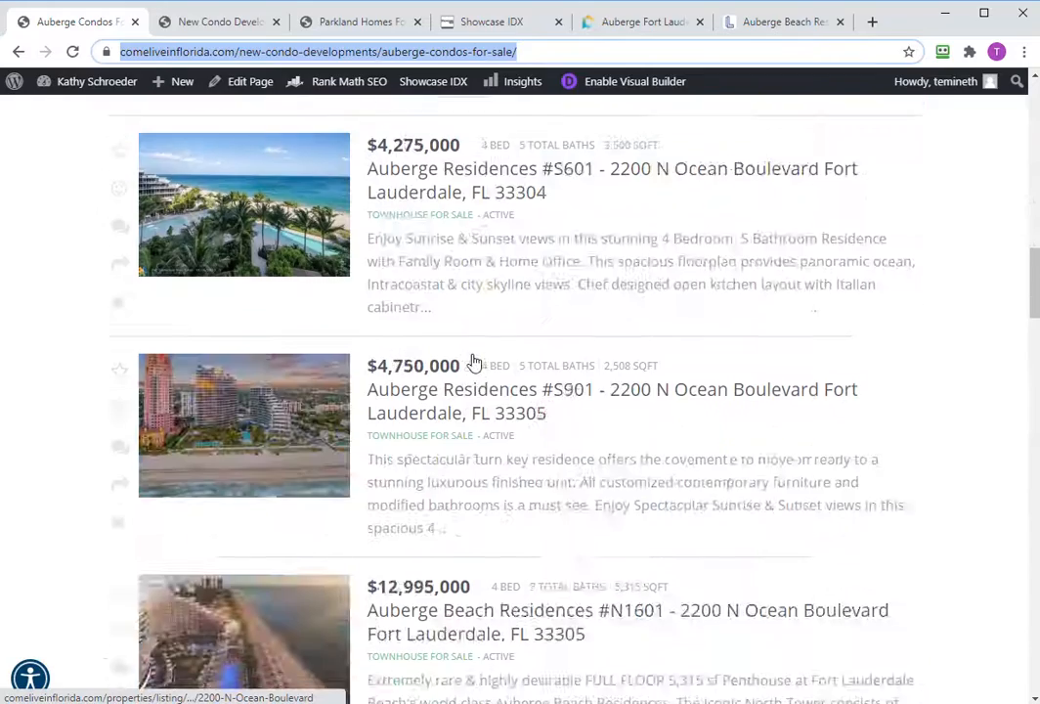
pyautogui.scroll(12, 469, 359)
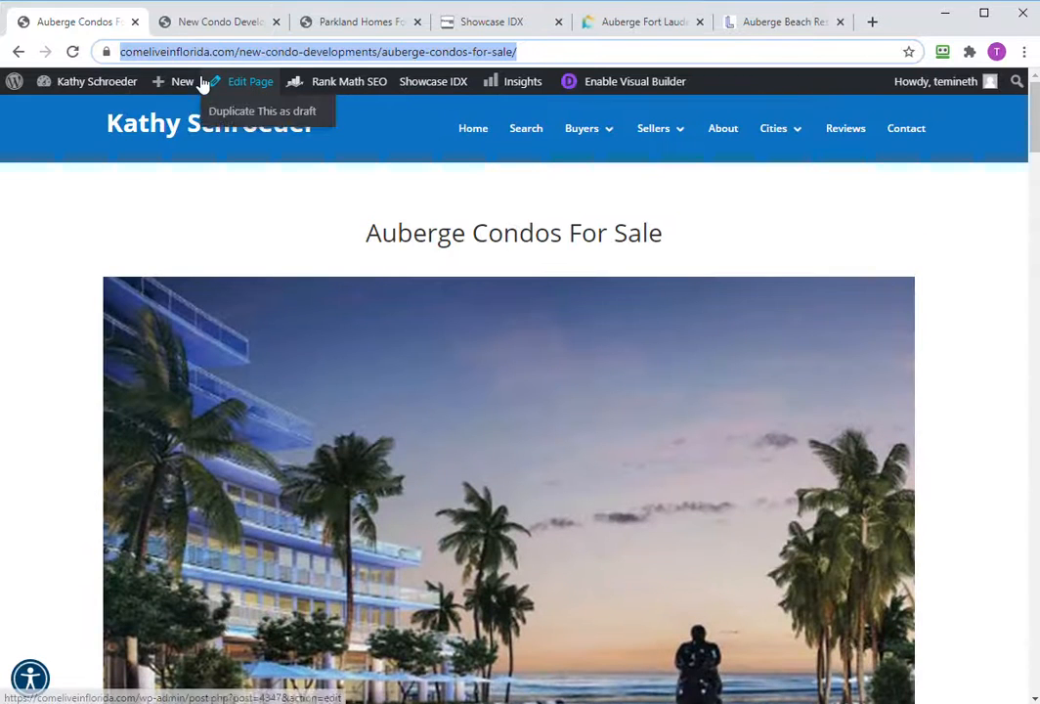
# Open the Auberge Condos for Sale page for editing and examine its Rank Math score plus the Basic SEO and Additional checks.
pyautogui.click(260, 86)
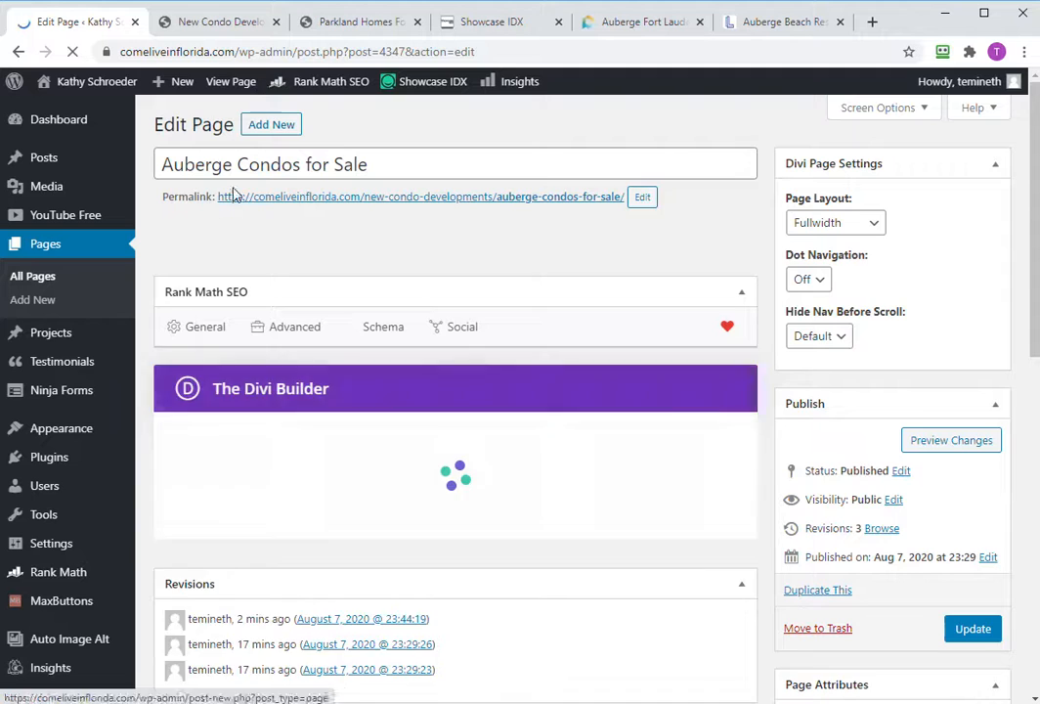
pyautogui.scroll(-2, 807, 432)
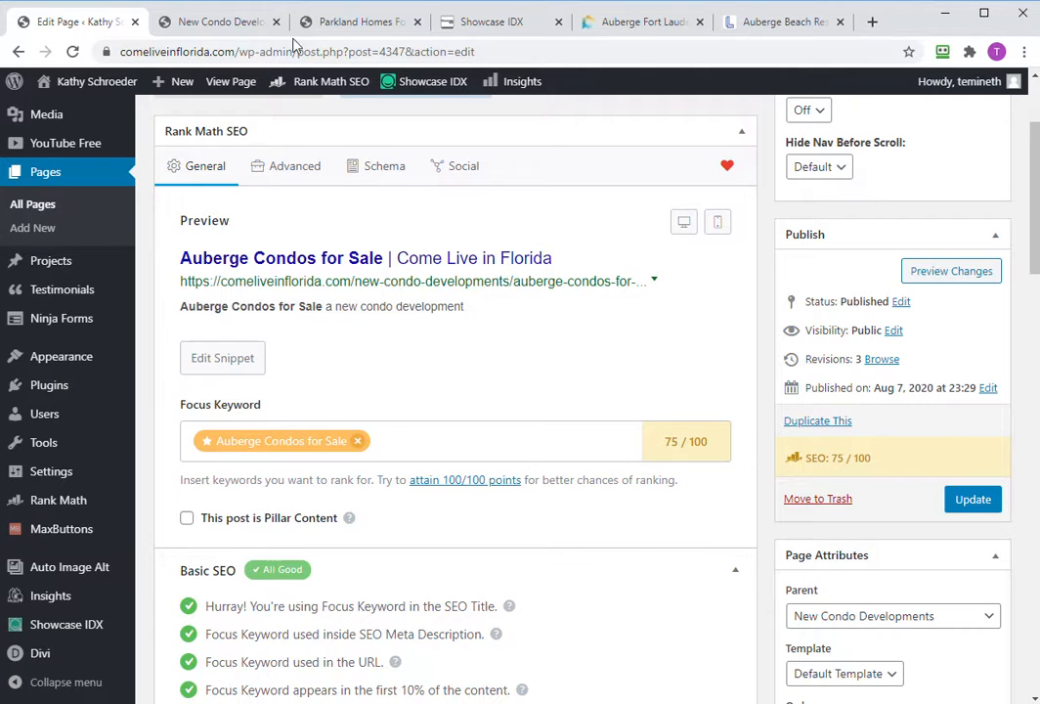
pyautogui.scroll(-2, 355, 304)
pyautogui.scroll(4, 355, 297)
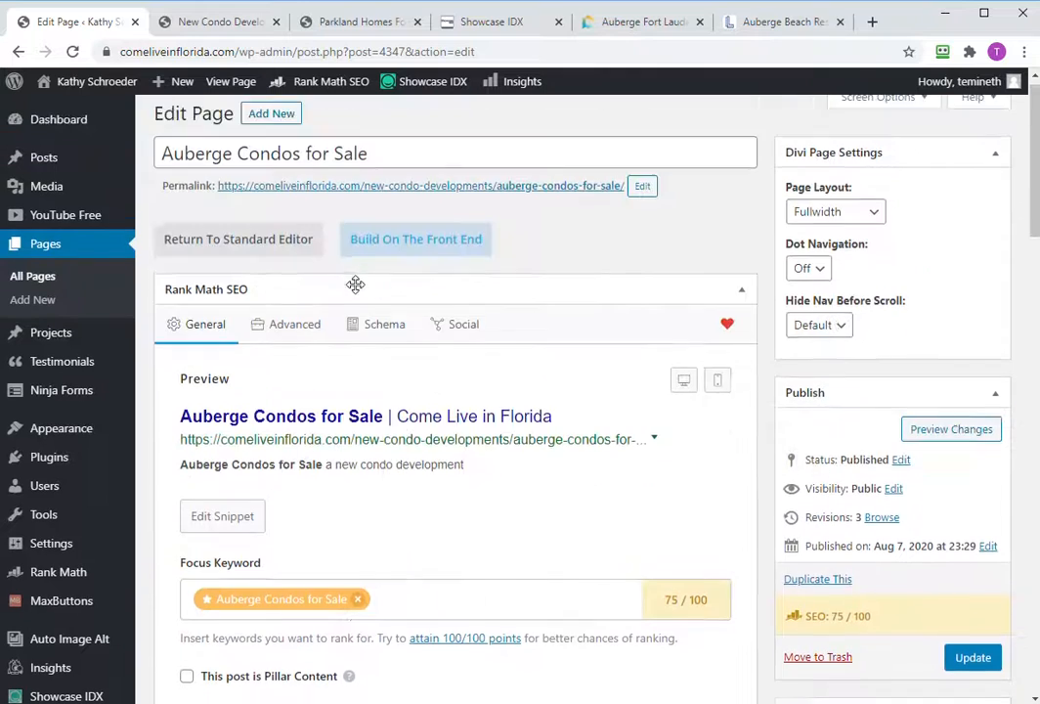
pyautogui.scroll(-6, 357, 352)
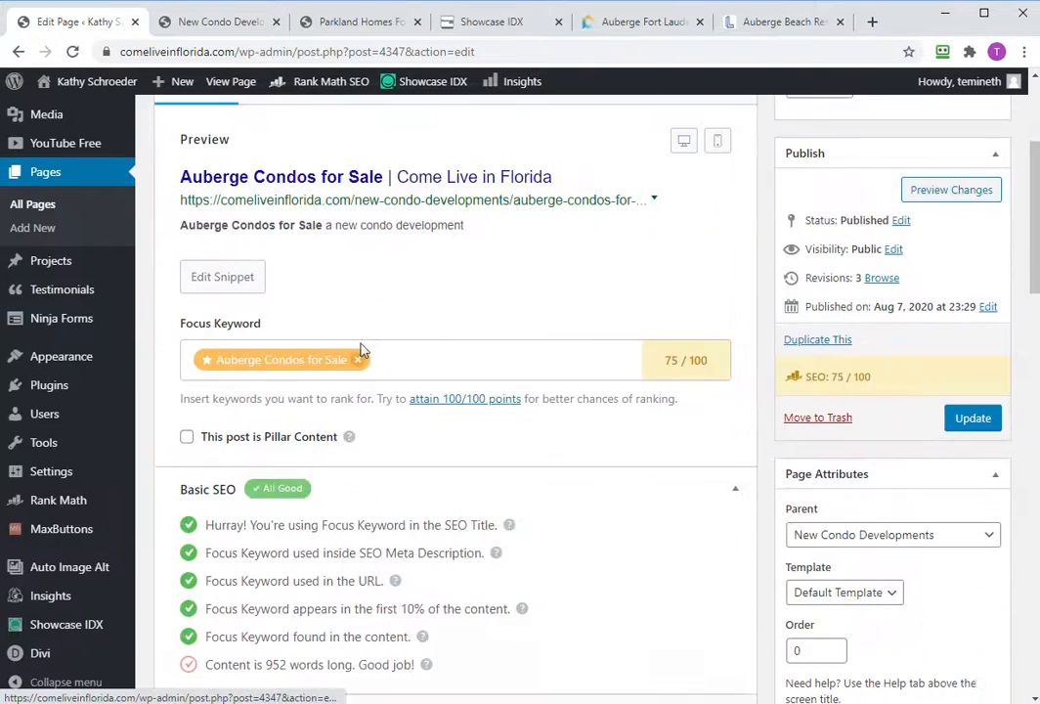
pyautogui.scroll(-2, 370, 330)
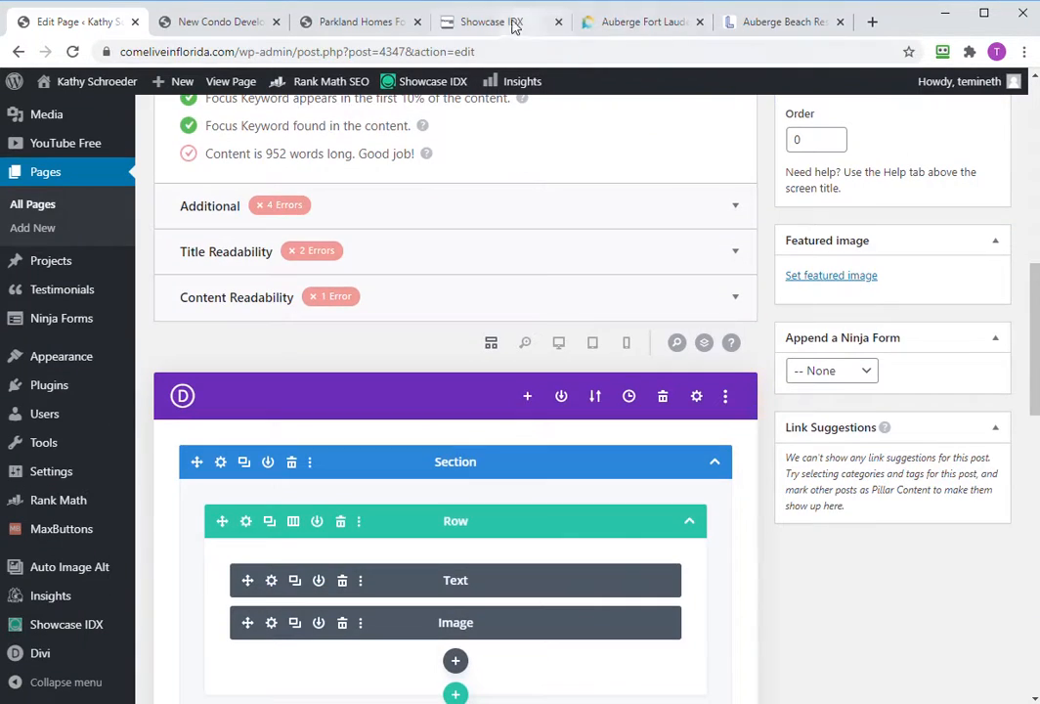
pyautogui.scroll(-2, 456, 256)
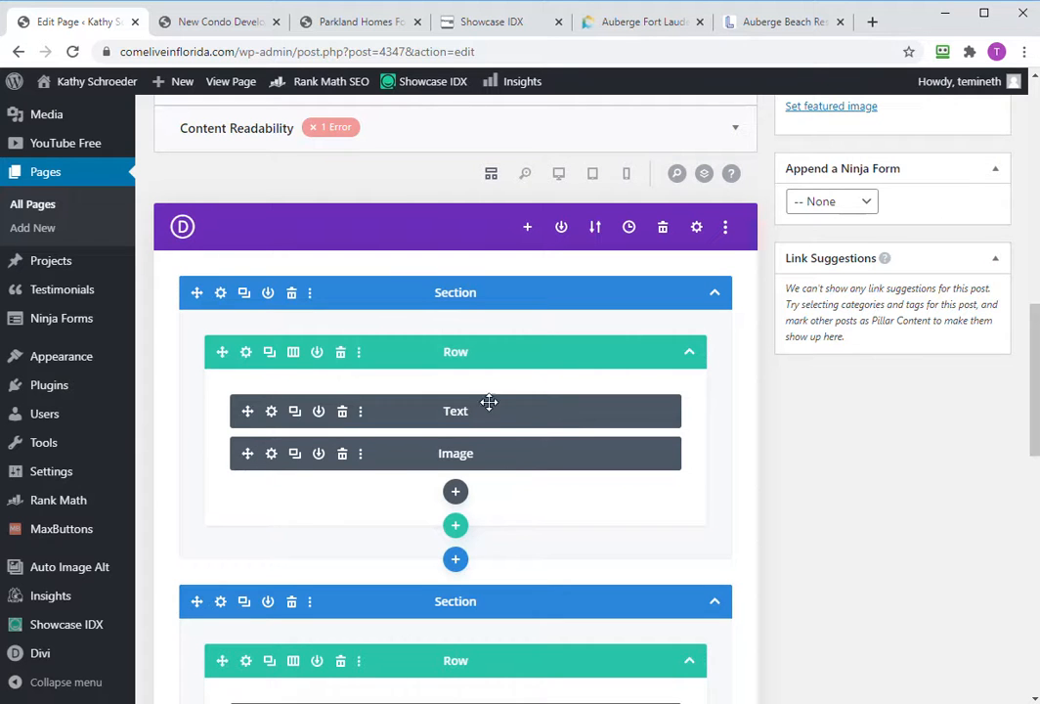
pyautogui.scroll(6, 492, 400)
pyautogui.scroll(1, 489, 396)
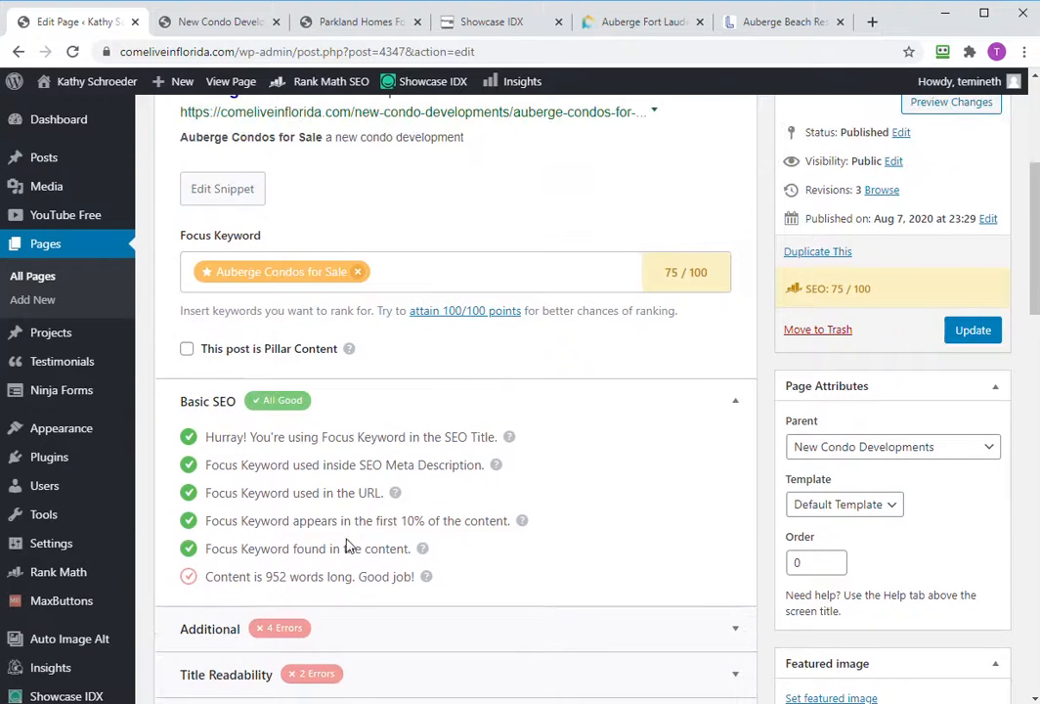
pyautogui.scroll(-2, 513, 446)
pyautogui.click(517, 458)
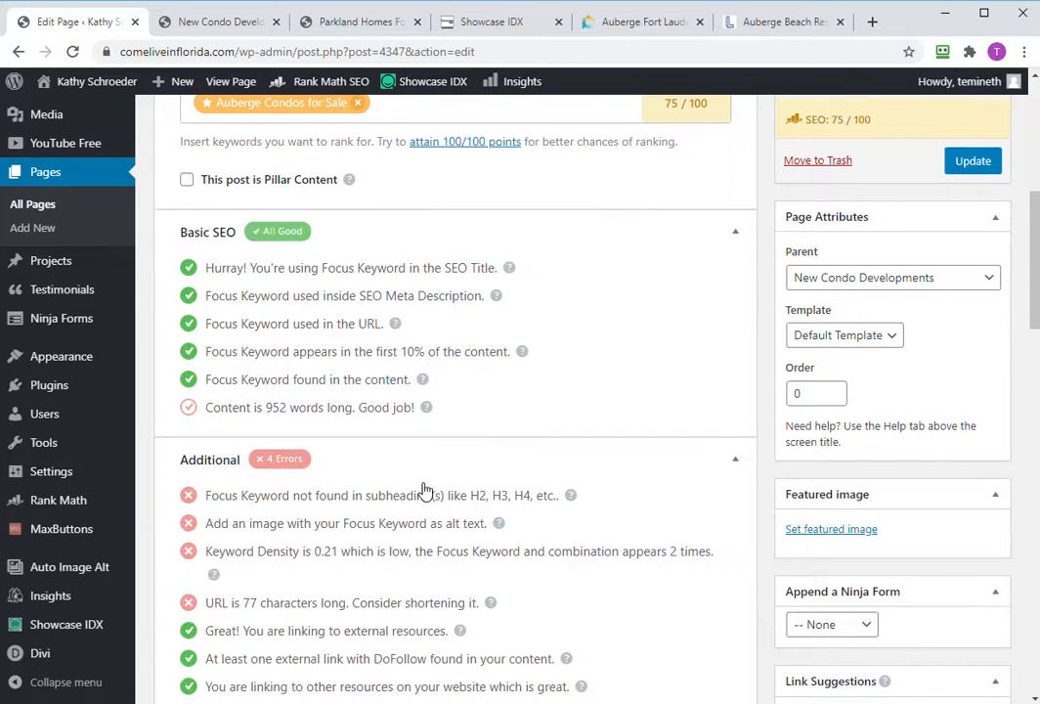
# Review the remaining Rank Math checks and page layout, and update the Auberge Condos for Sale page.
pyautogui.scroll(-5, 383, 506)
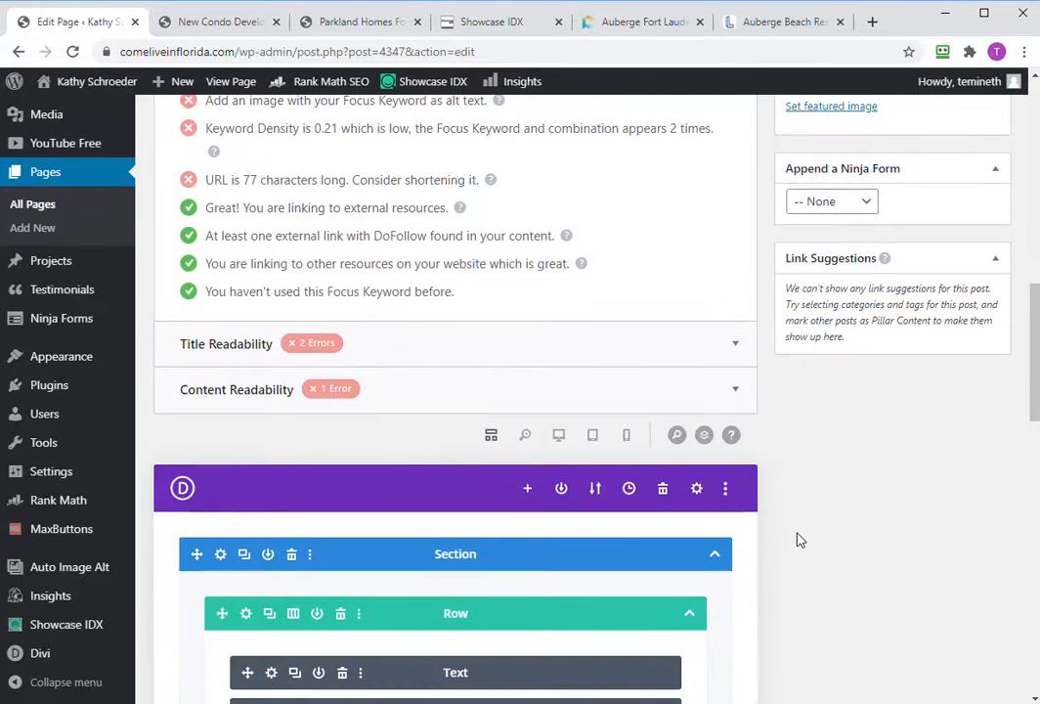
pyautogui.scroll(-10, 797, 540)
pyautogui.scroll(20, 809, 519)
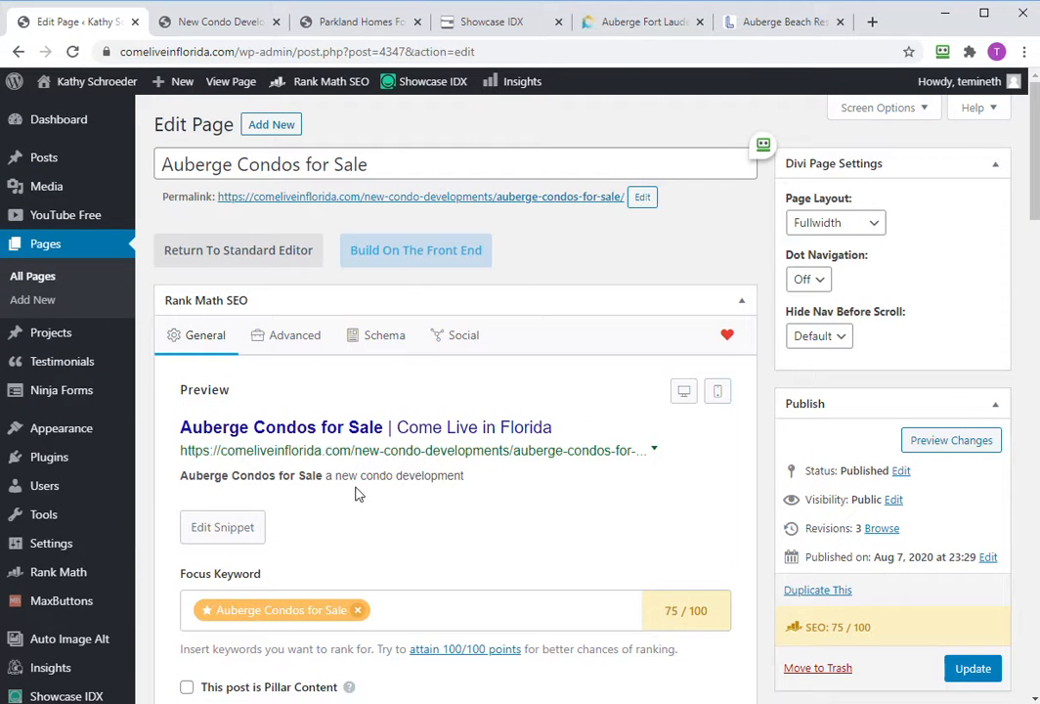
pyautogui.click(973, 669)
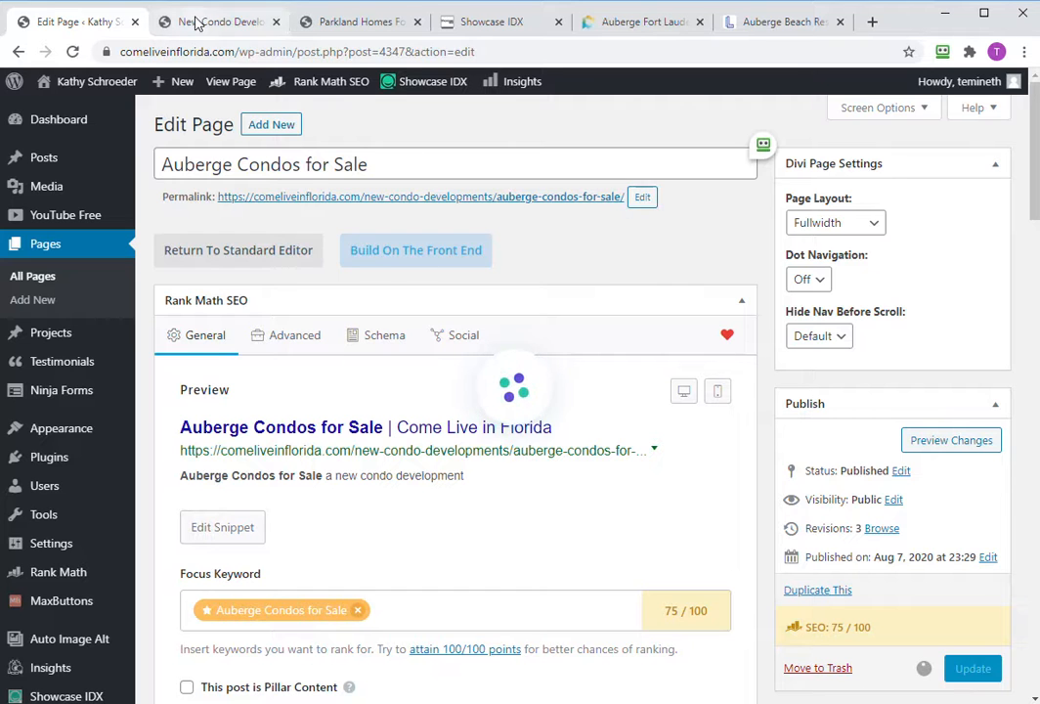
# Test the Auberge "Virtual Tour & Condos for Sale" link on the New Condo Developments page and open the $4,200,000 condo listing.
pyautogui.click(195, 21)
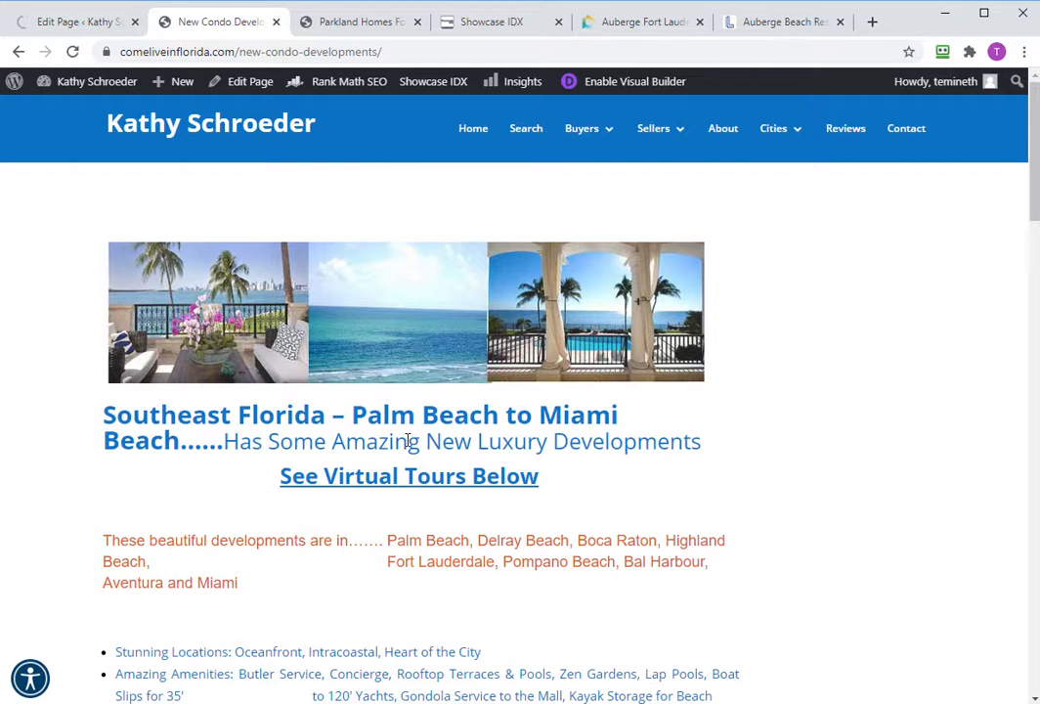
pyautogui.scroll(-5, 409, 440)
pyautogui.scroll(-1, 406, 437)
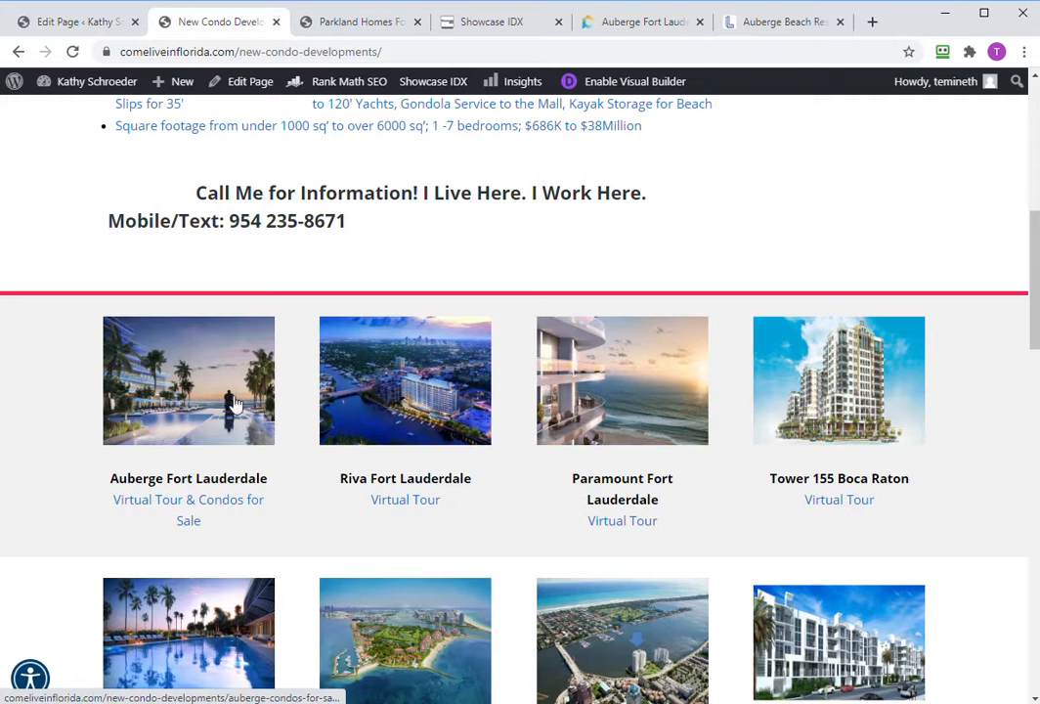
pyautogui.click(204, 506)
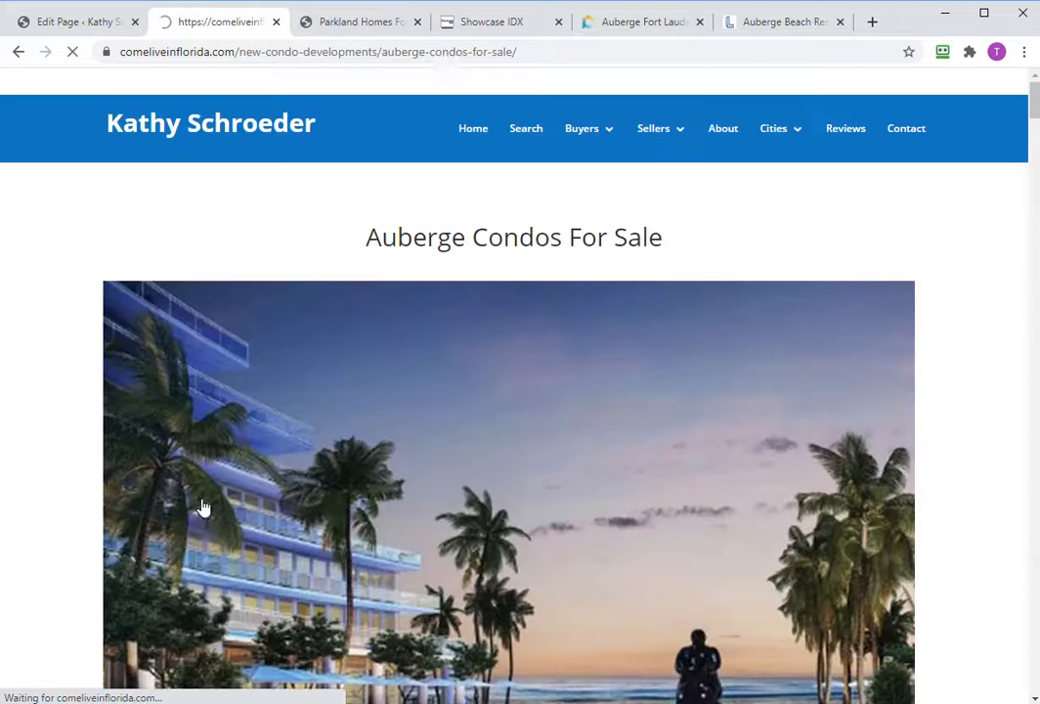
pyautogui.scroll(-12, 458, 368)
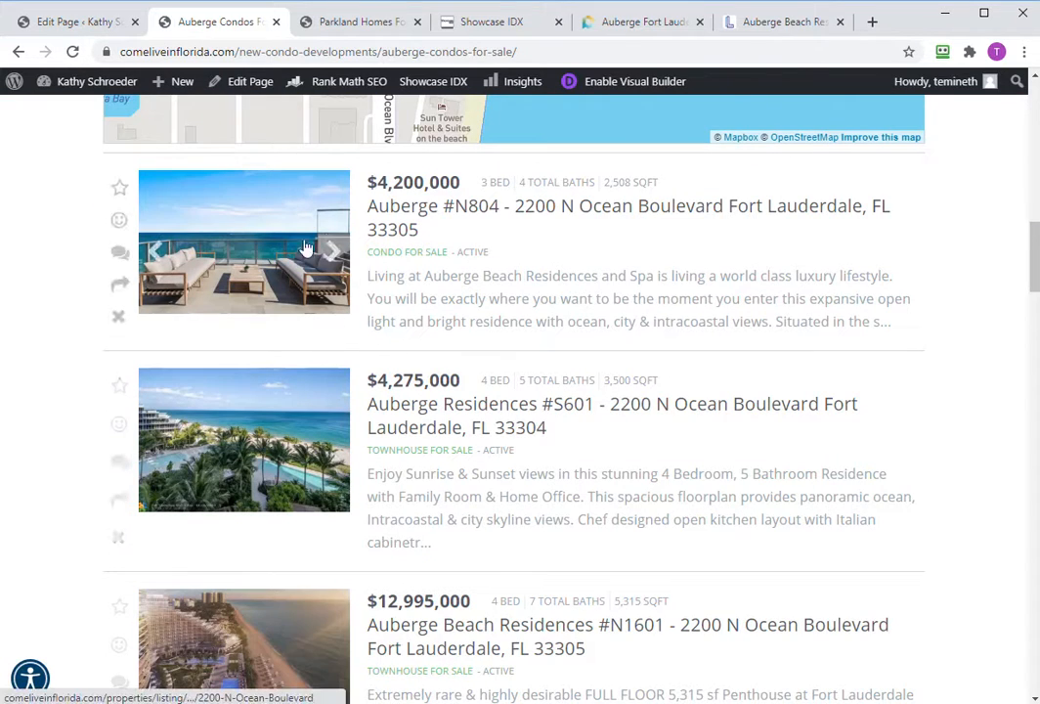
pyautogui.click(249, 242)
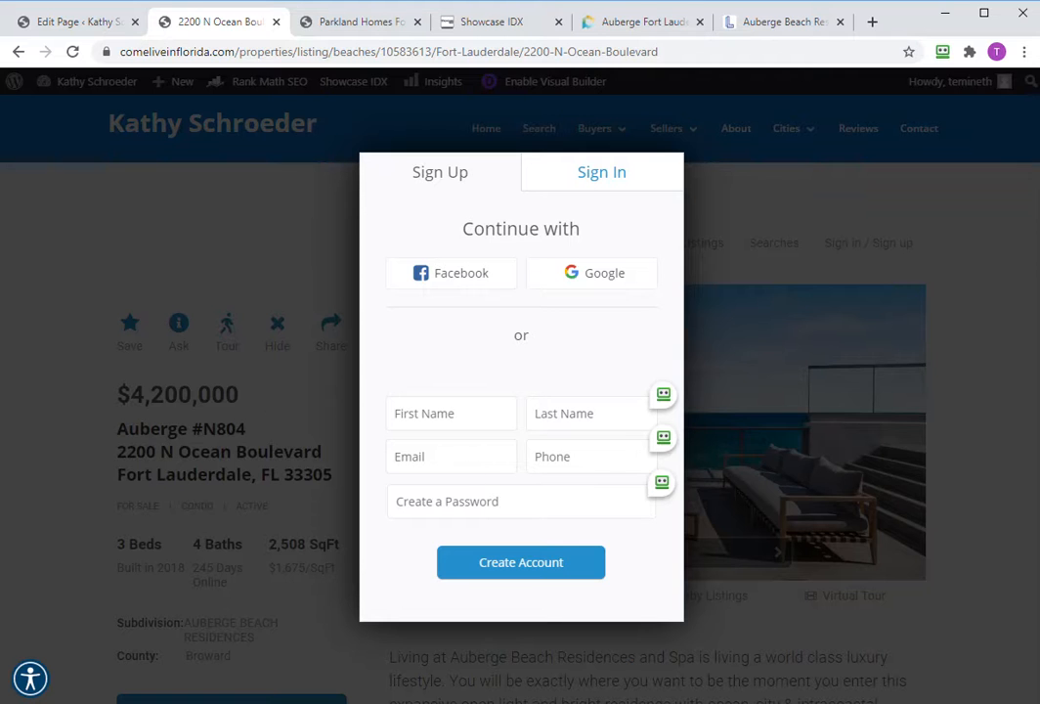
pyautogui.hotkey('alt', 'Tab')
pyautogui.moveTo(432, 138); pyautogui.dragTo(207, 114)
pyautogui.hotkey('alt', 'Tab')
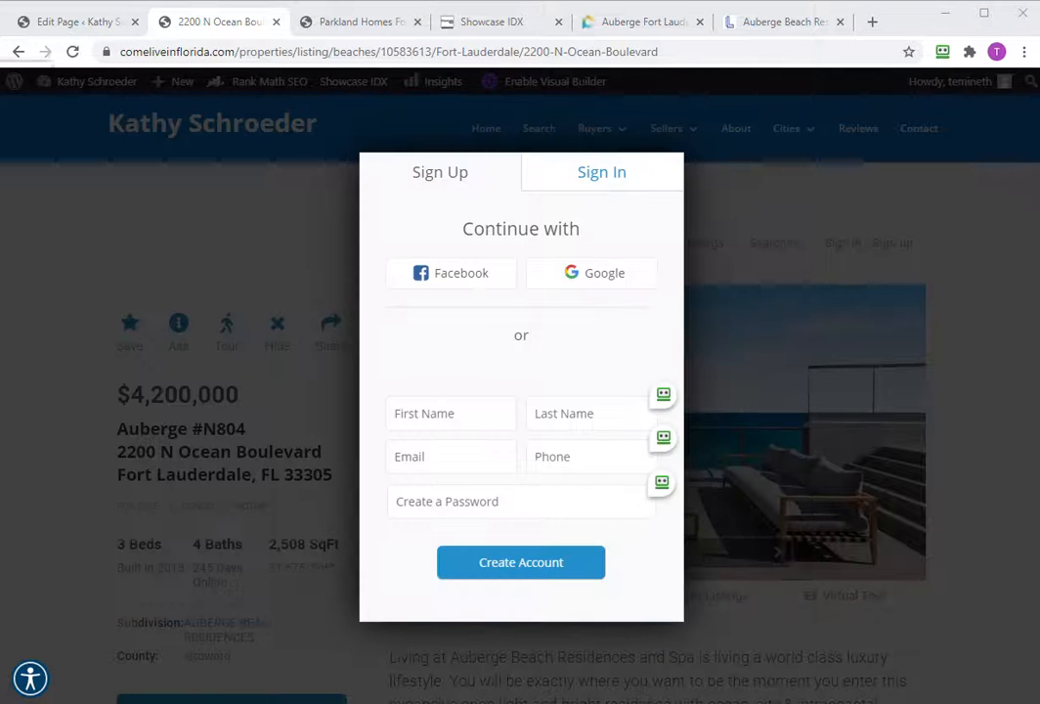